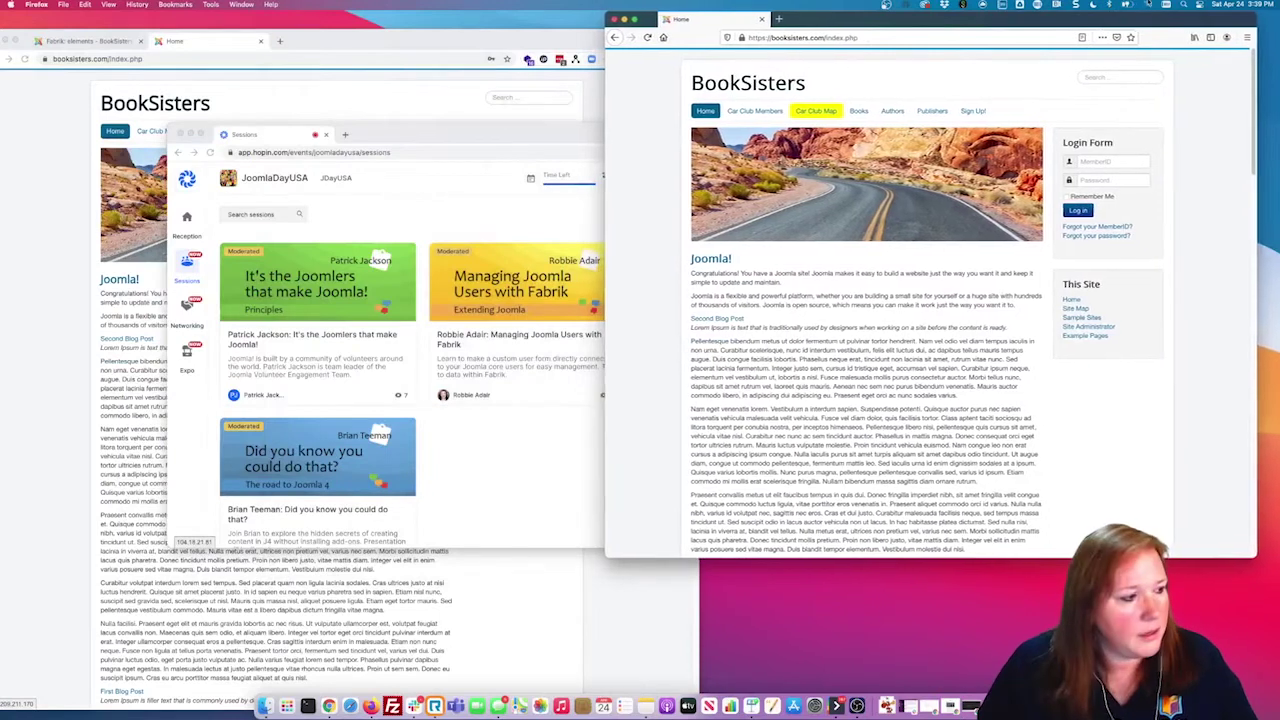
# Step: Bring the BookSisters Chrome window forward and open the Fabrik Lists overview
pyautogui.click(575, 34)
pyautogui.moveTo(575, 34); pyautogui.dragTo(592, 22)
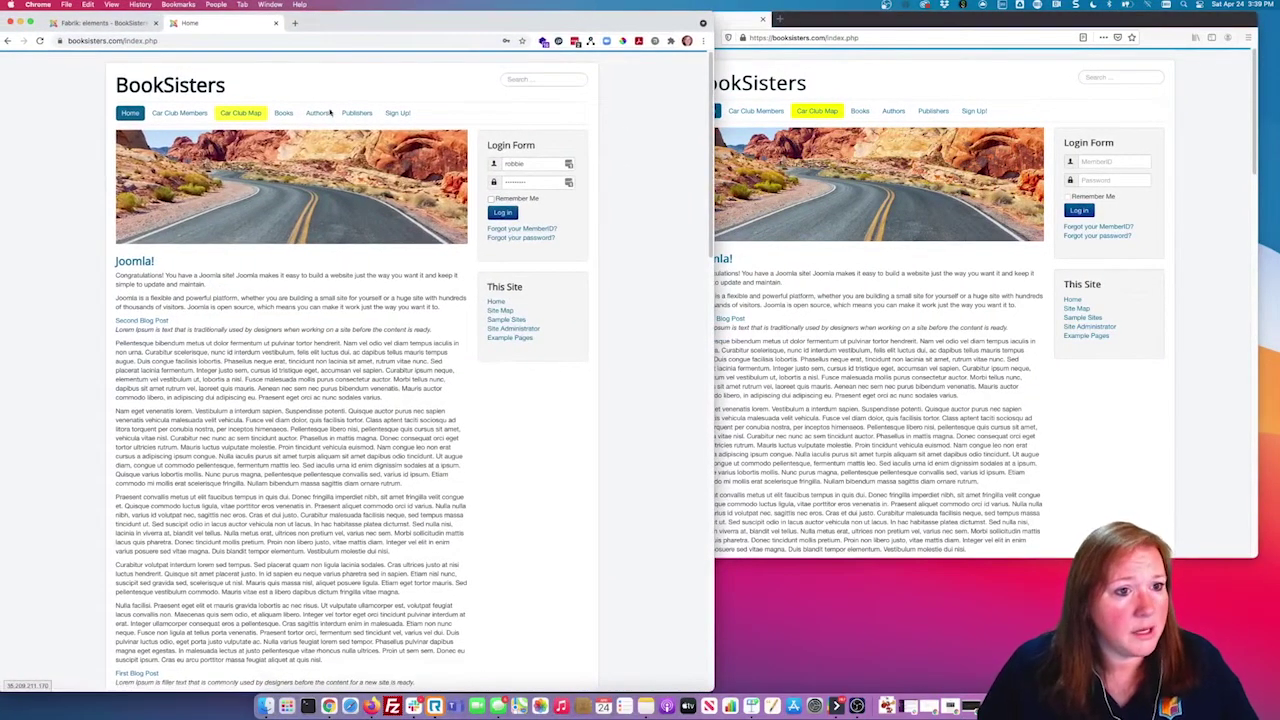
pyautogui.click(106, 23)
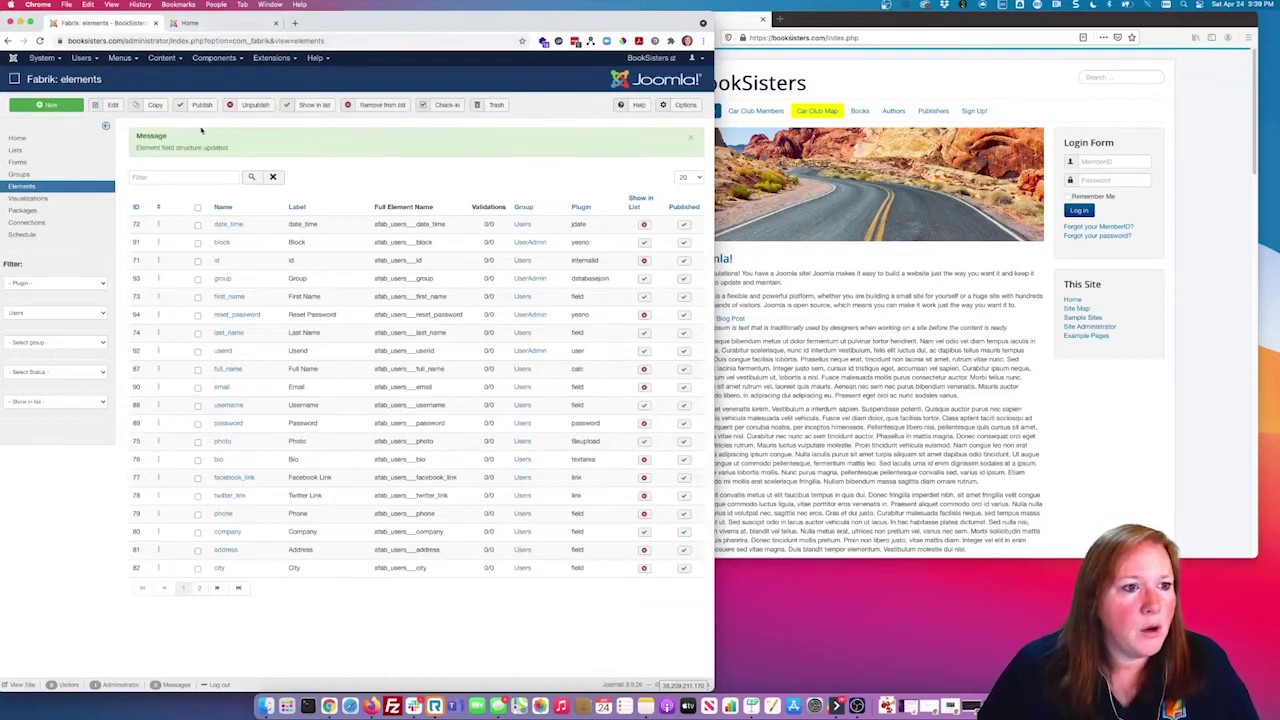
pyautogui.click(53, 152)
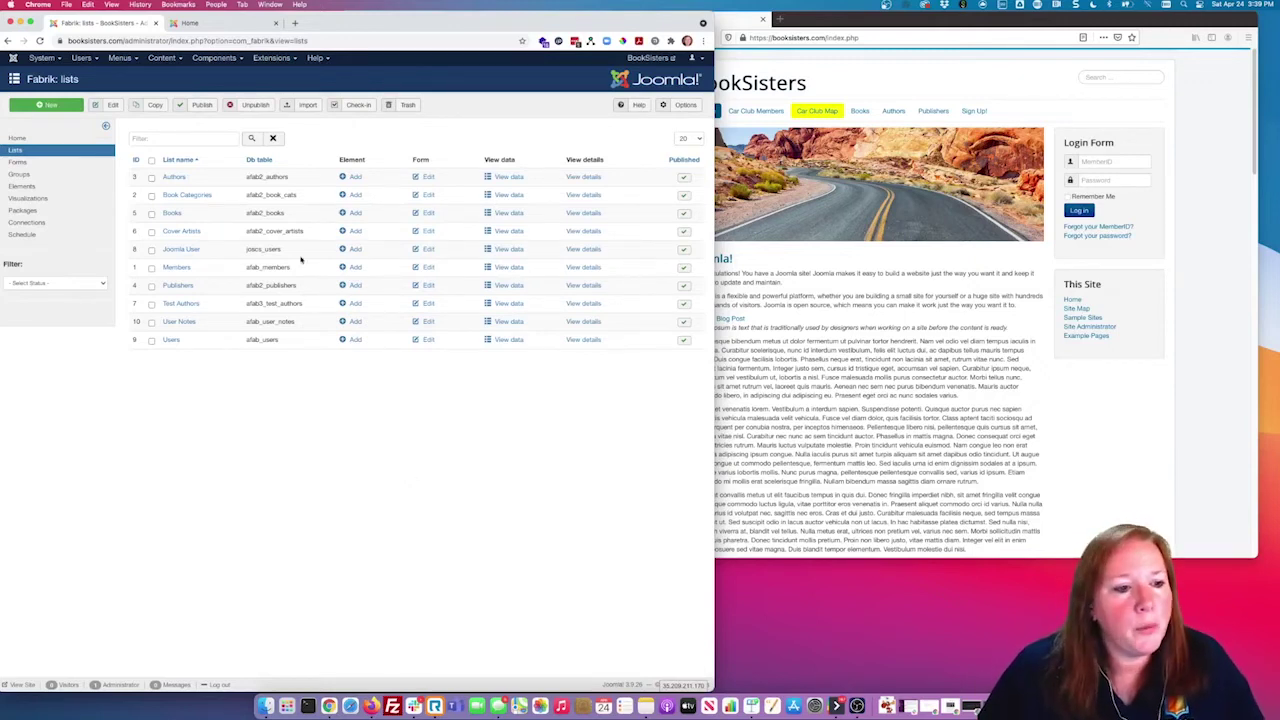
# Step: Sort the lists by ID ascending and point out the afab_users table and Members' afab_ prefix
pyautogui.click(136, 161)
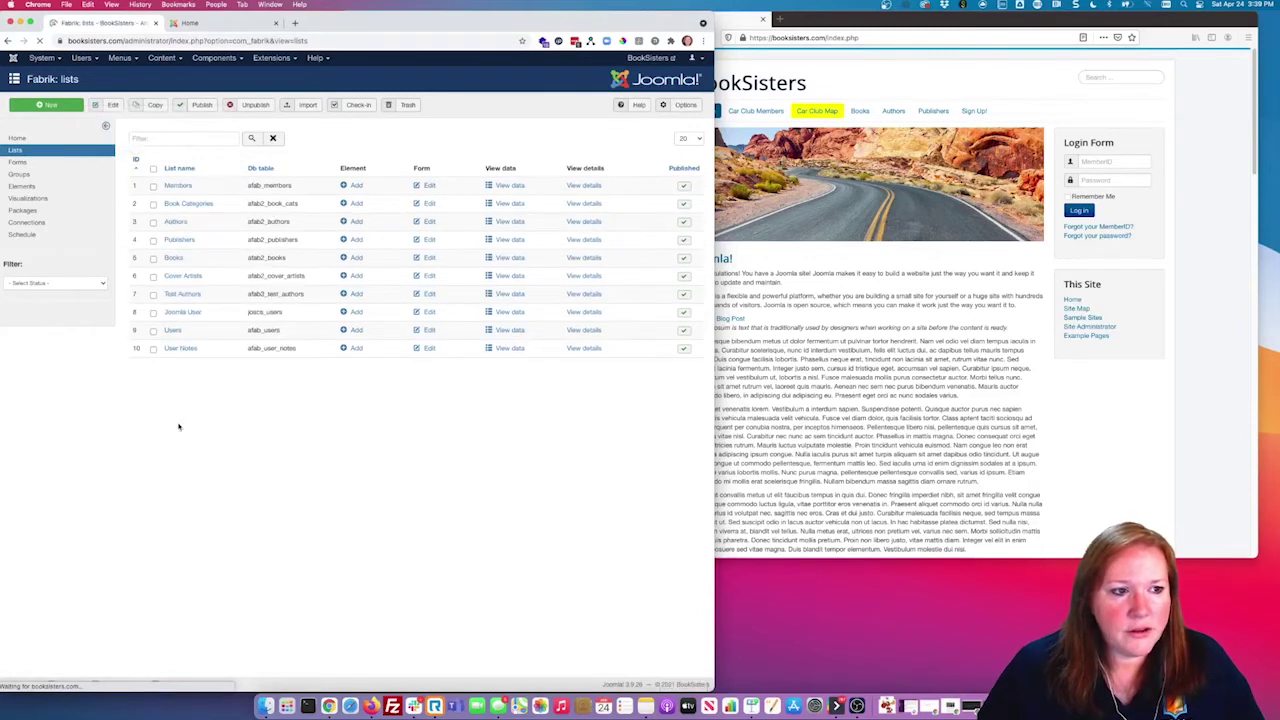
pyautogui.moveTo(248, 331)
pyautogui.mouseDown()
pyautogui.moveTo(249, 345)
pyautogui.moveTo(255, 331)
pyautogui.mouseUp()
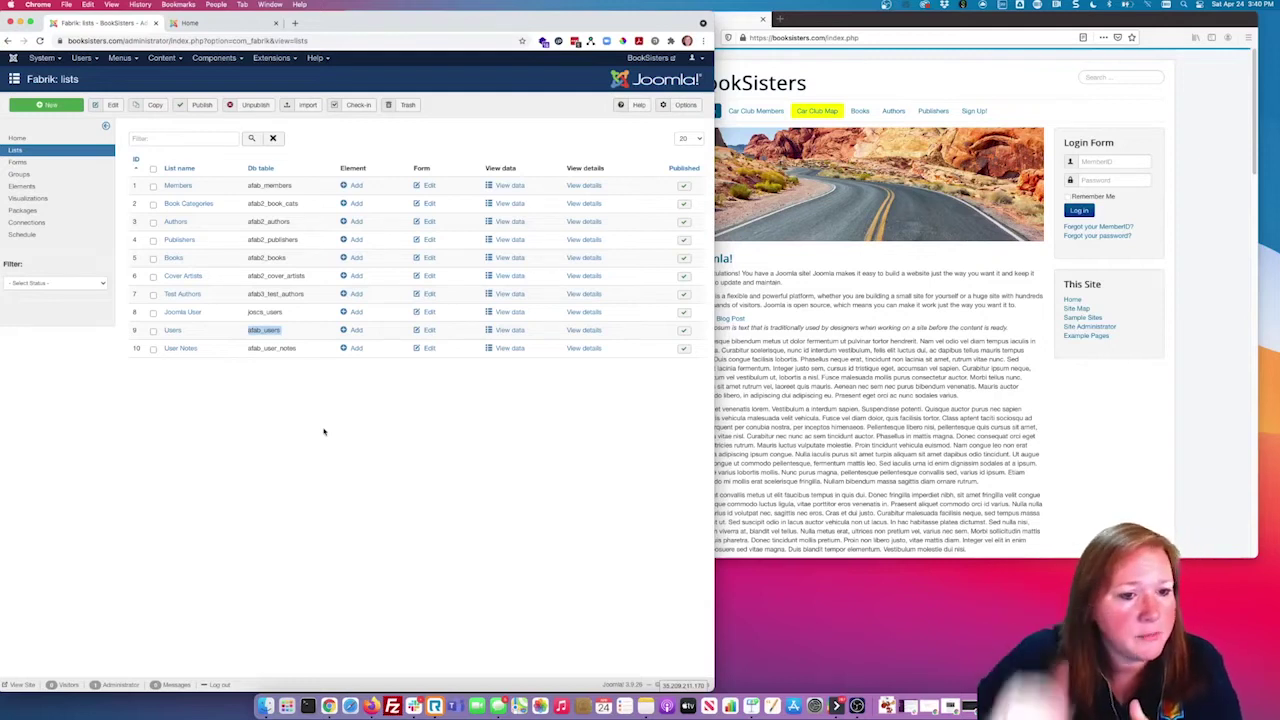
pyautogui.click(323, 432)
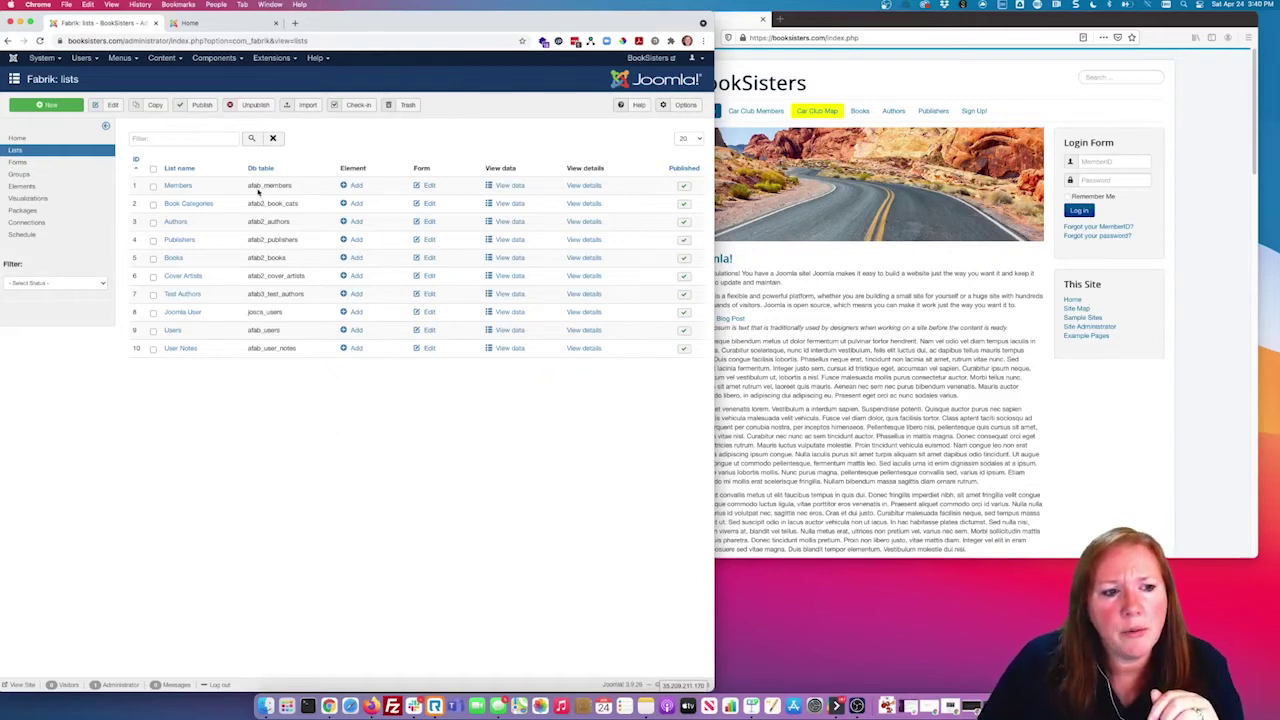
pyautogui.moveTo(250, 185); pyautogui.dragTo(264, 186)
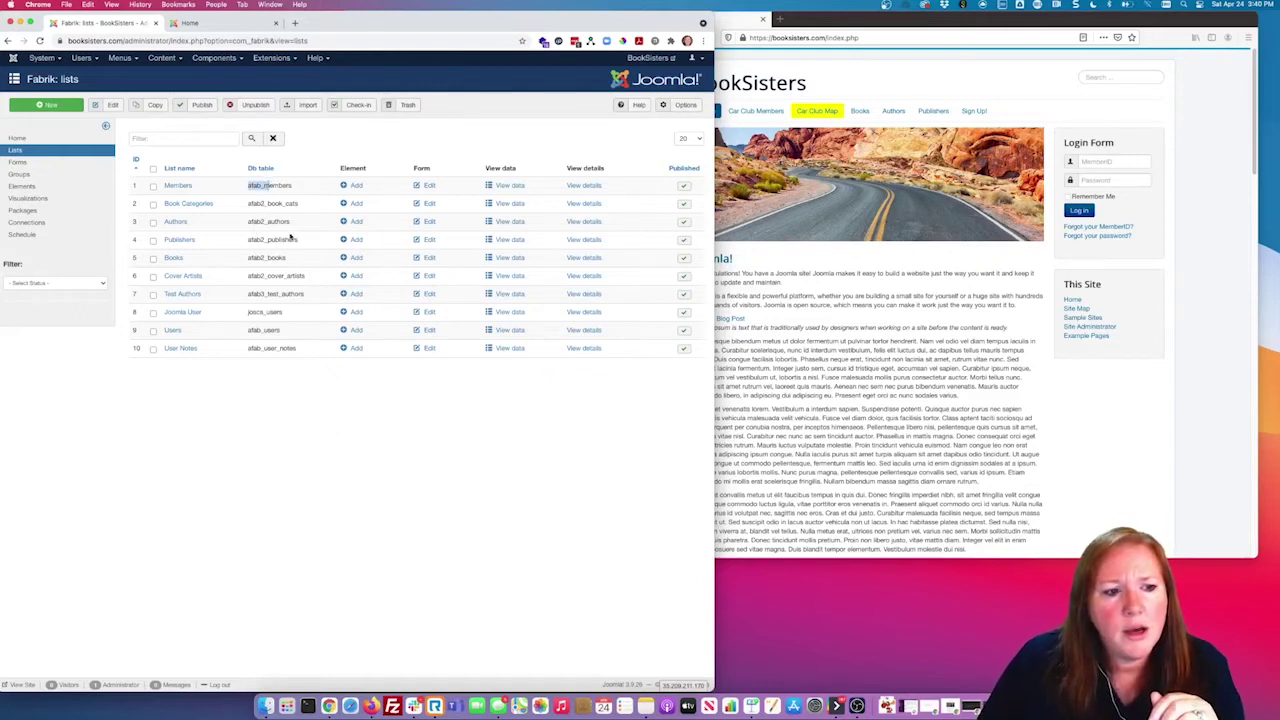
pyautogui.click(255, 199)
# Step: Highlight the book categories, authors, afab3_test_authors, joocs_users and afab_users table names
pyautogui.moveTo(248, 201); pyautogui.dragTo(298, 230)
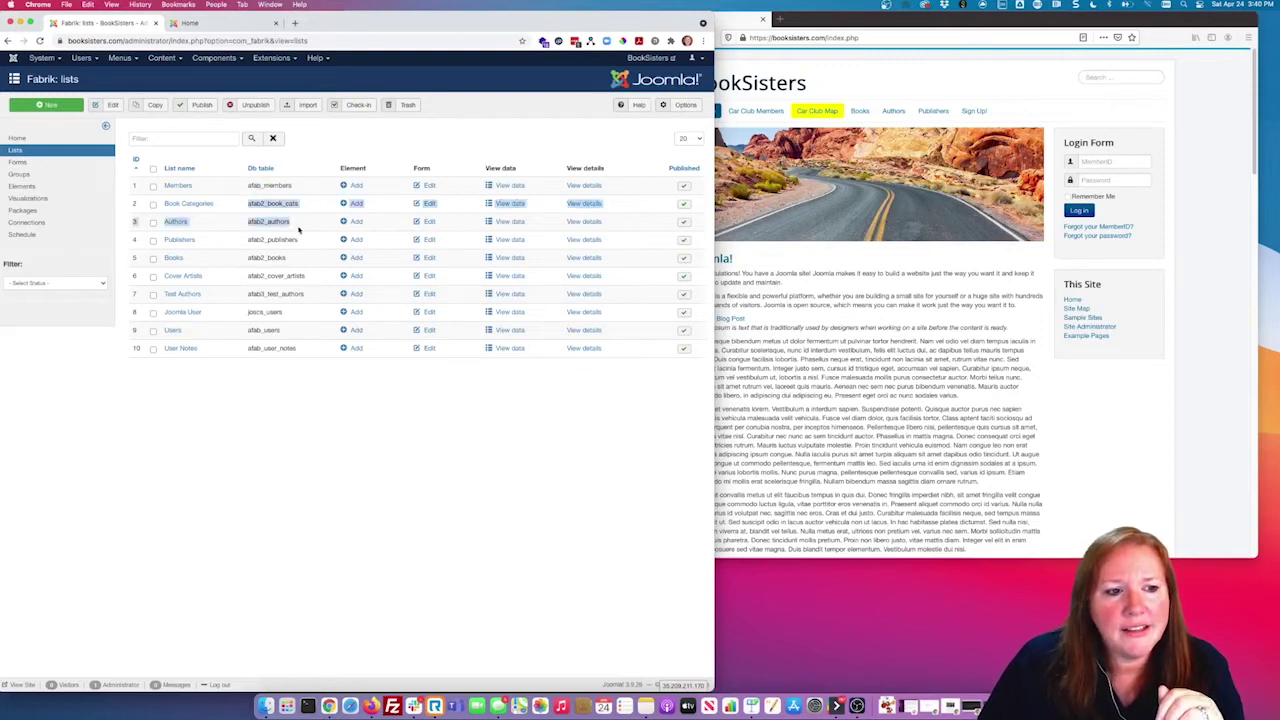
pyautogui.click(251, 290)
pyautogui.doubleClick(266, 291)
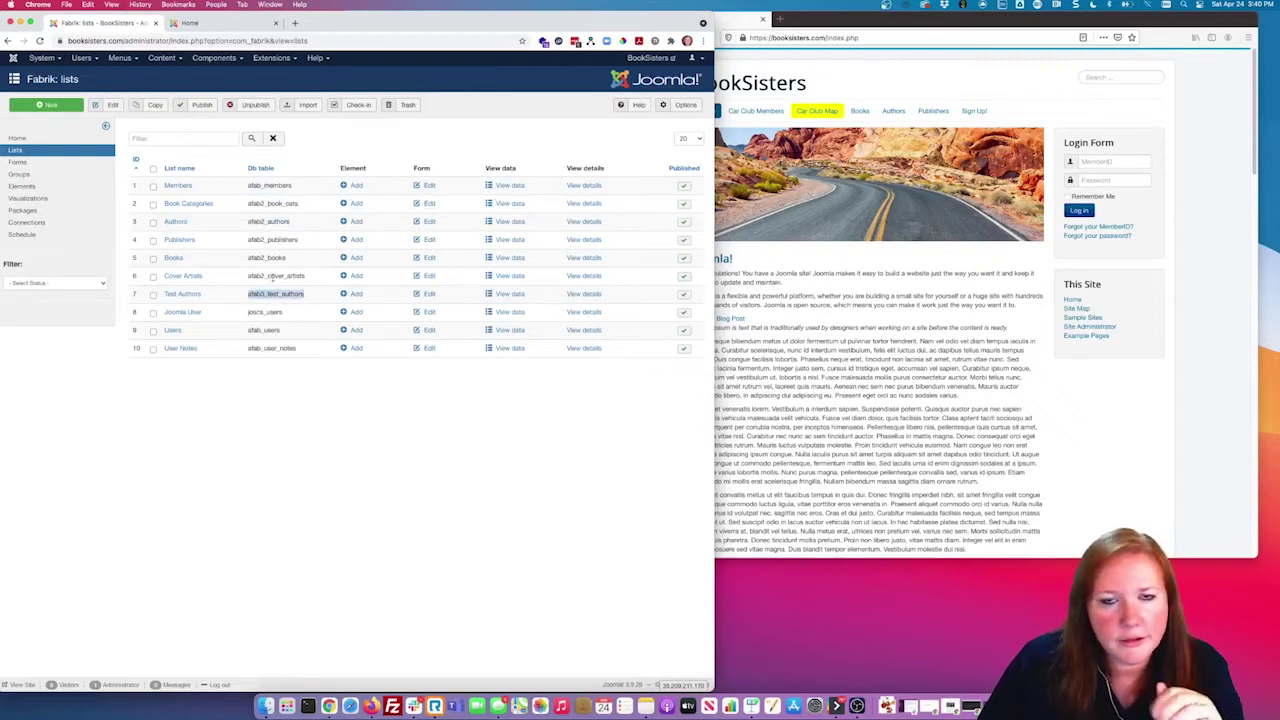
pyautogui.click(286, 290)
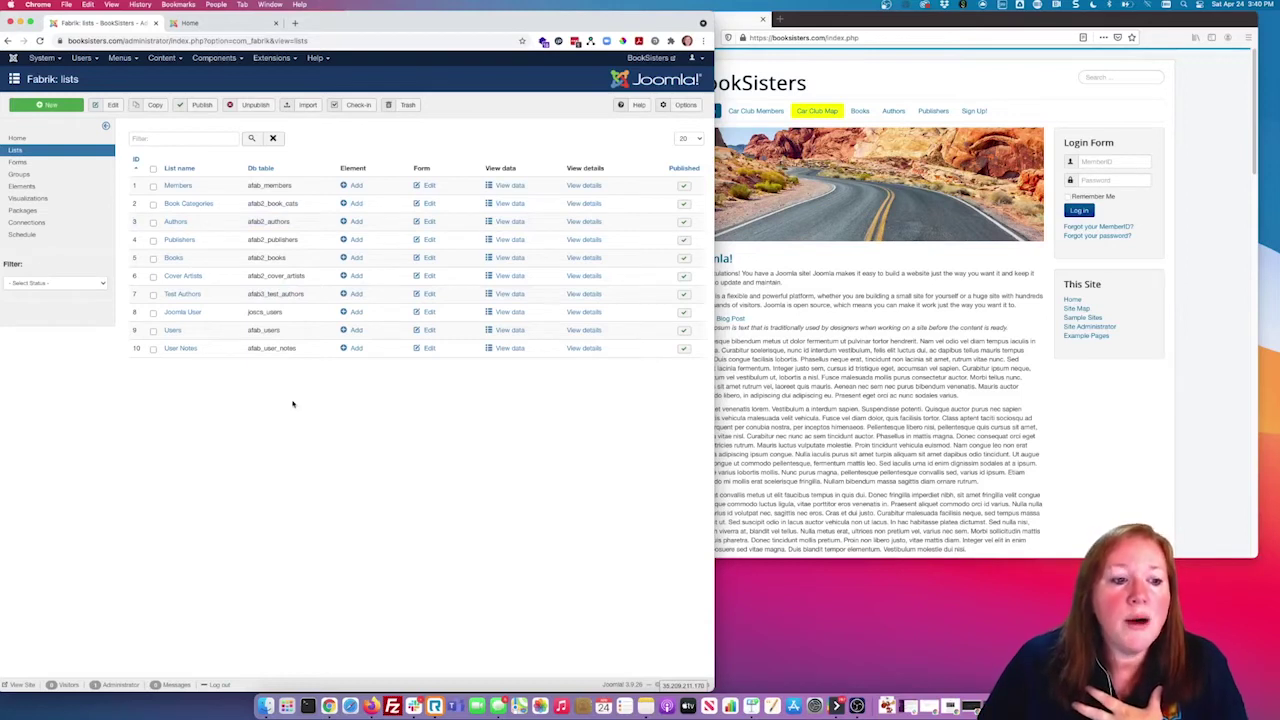
pyautogui.moveTo(290, 313); pyautogui.dragTo(257, 313)
pyautogui.click(299, 445)
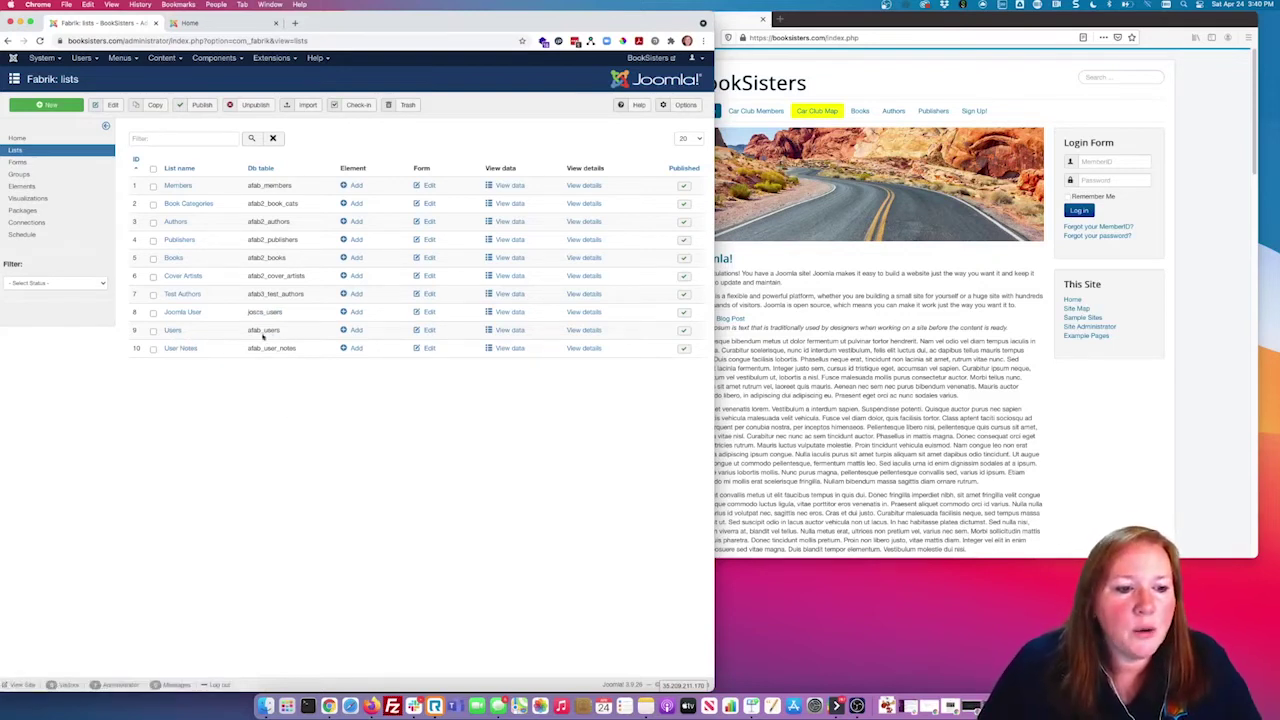
pyautogui.moveTo(280, 331); pyautogui.dragTo(254, 332)
pyautogui.click(291, 470)
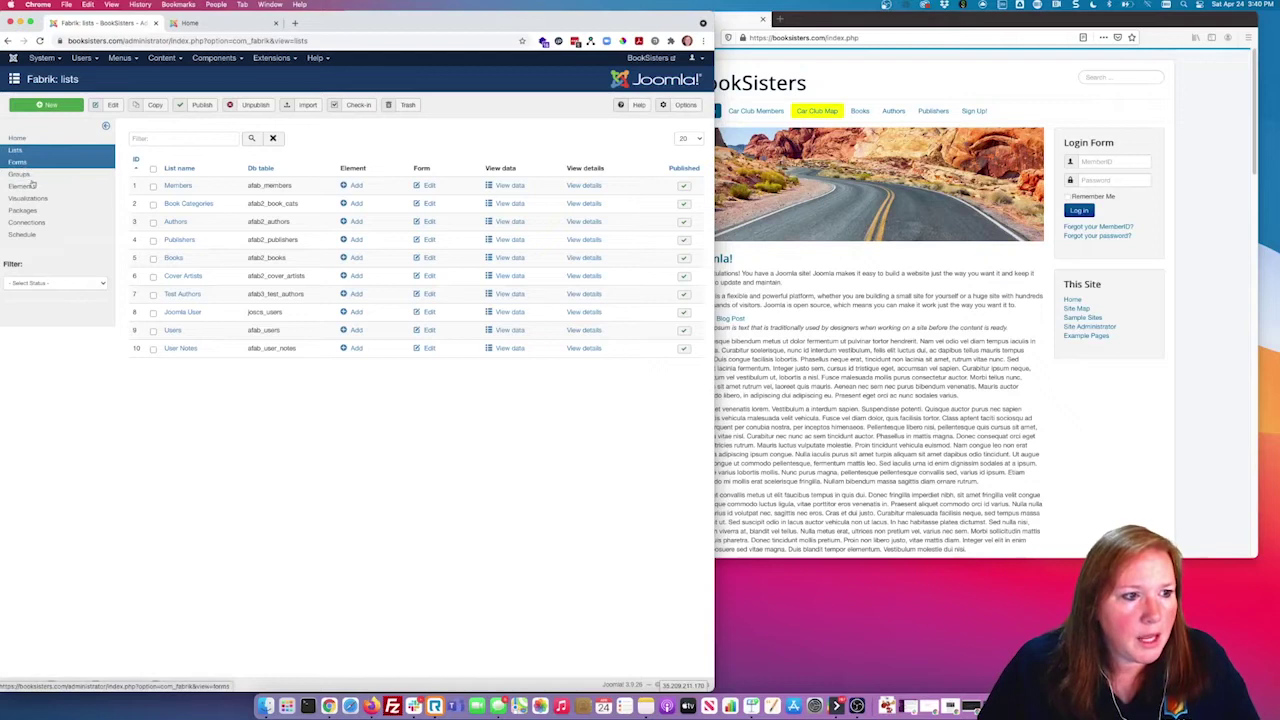
# Step: List the Fabrik elements filtered to the Users form, 30 per page
pyautogui.click(35, 189)
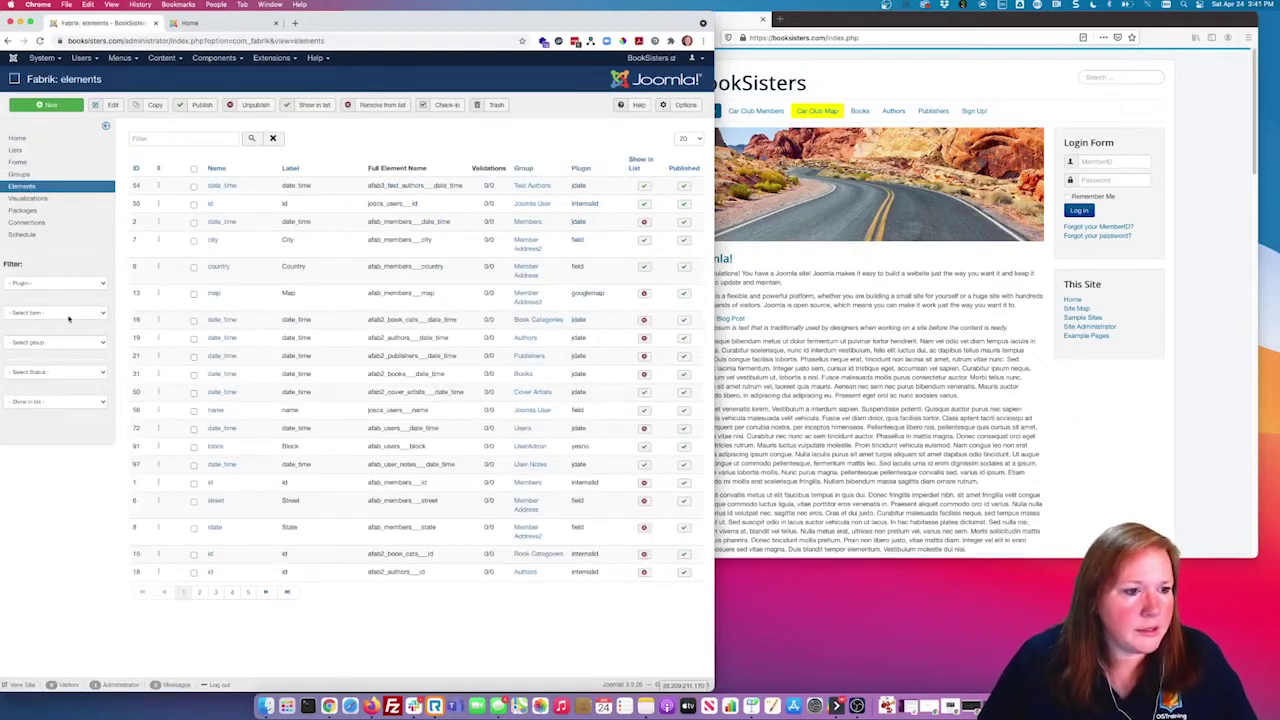
pyautogui.click(55, 313)
pyautogui.click(63, 413)
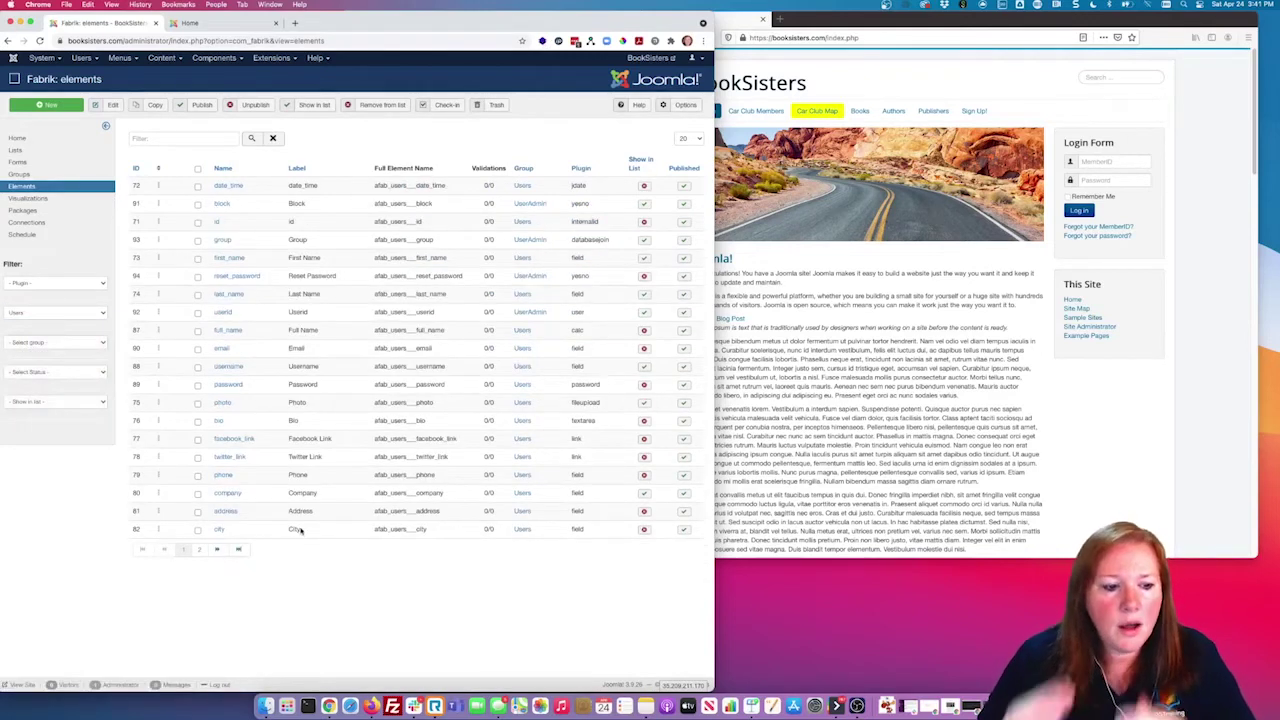
pyautogui.click(690, 138)
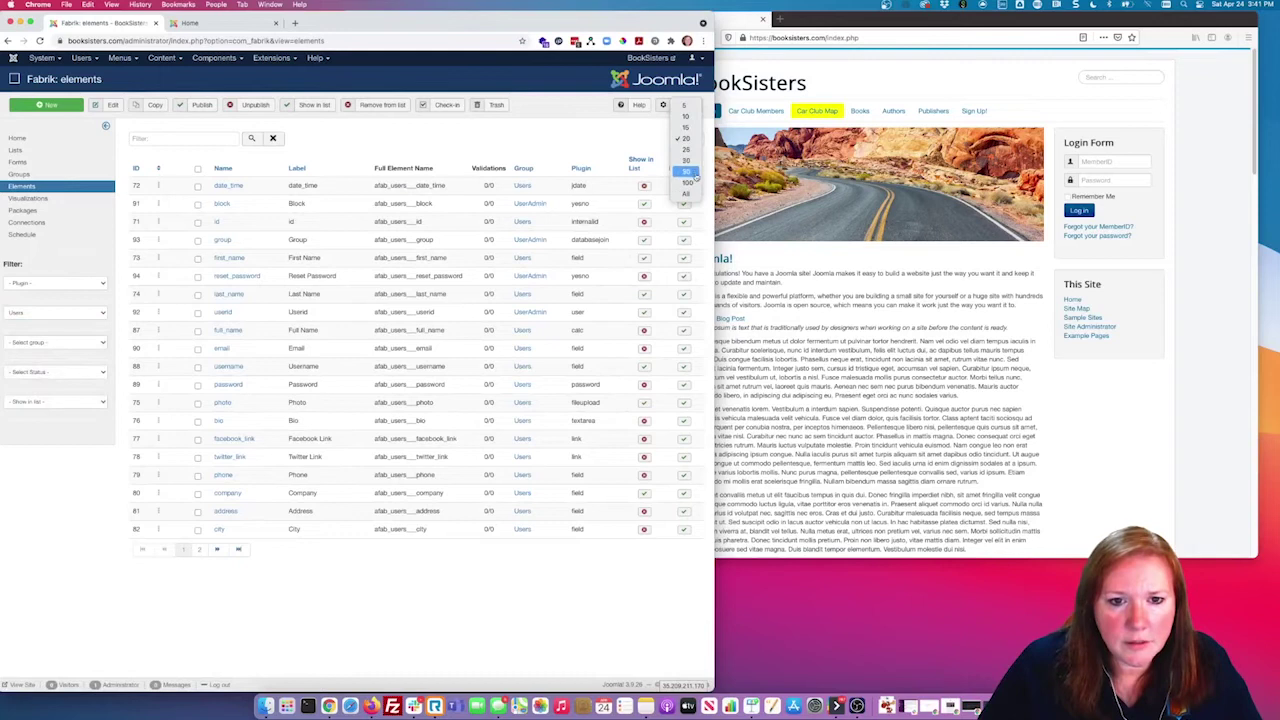
pyautogui.click(686, 160)
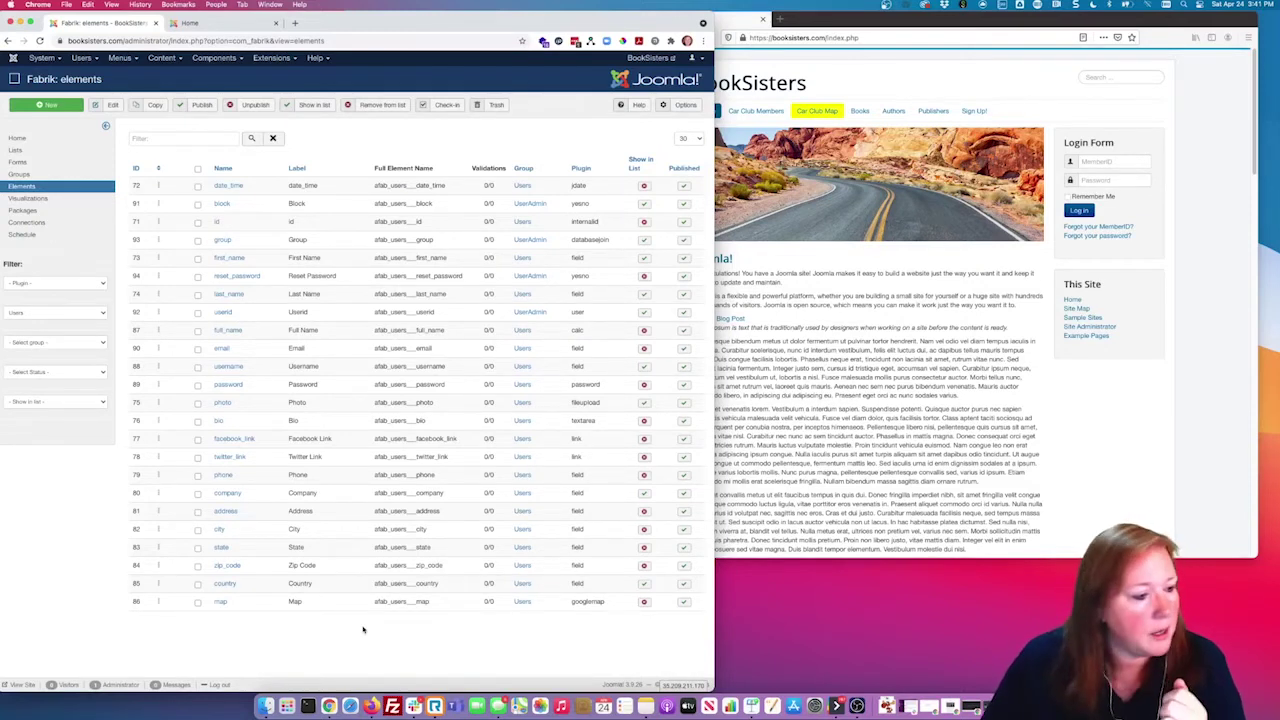
pyautogui.click(703, 41)
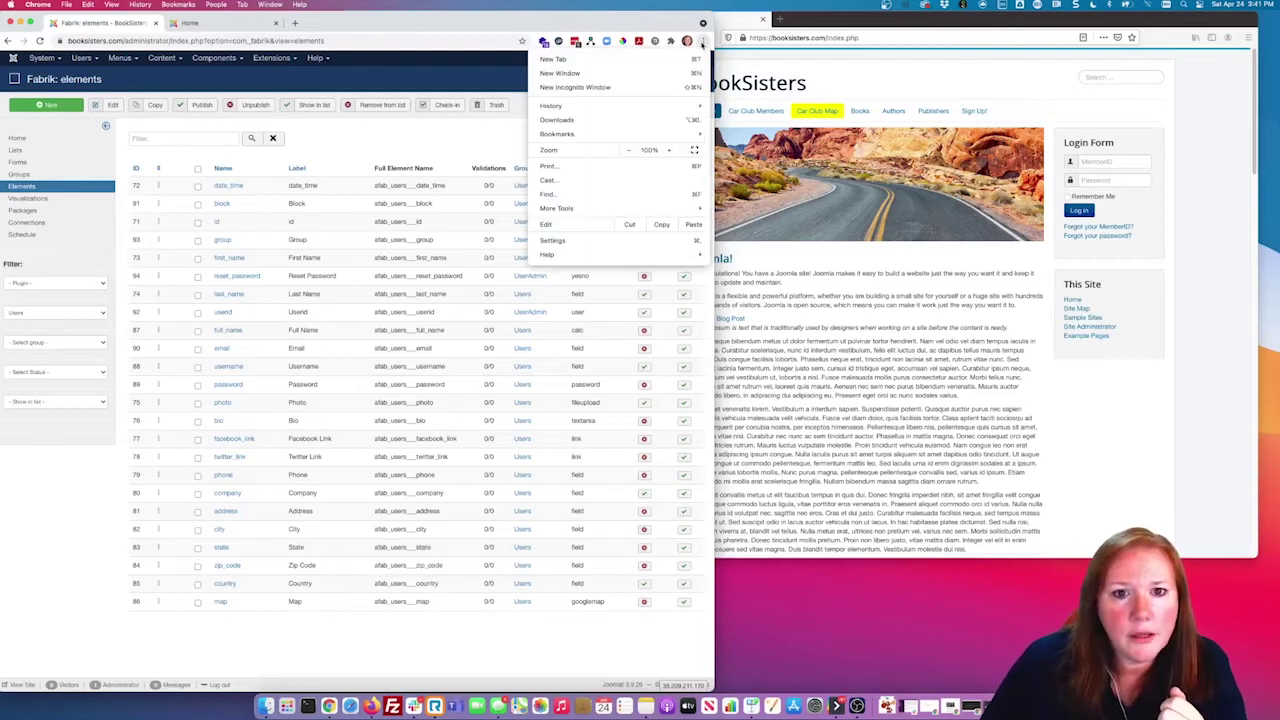
# Step: Zoom the Elements page in to 150%
pyautogui.click(670, 150)
pyautogui.click(670, 150)
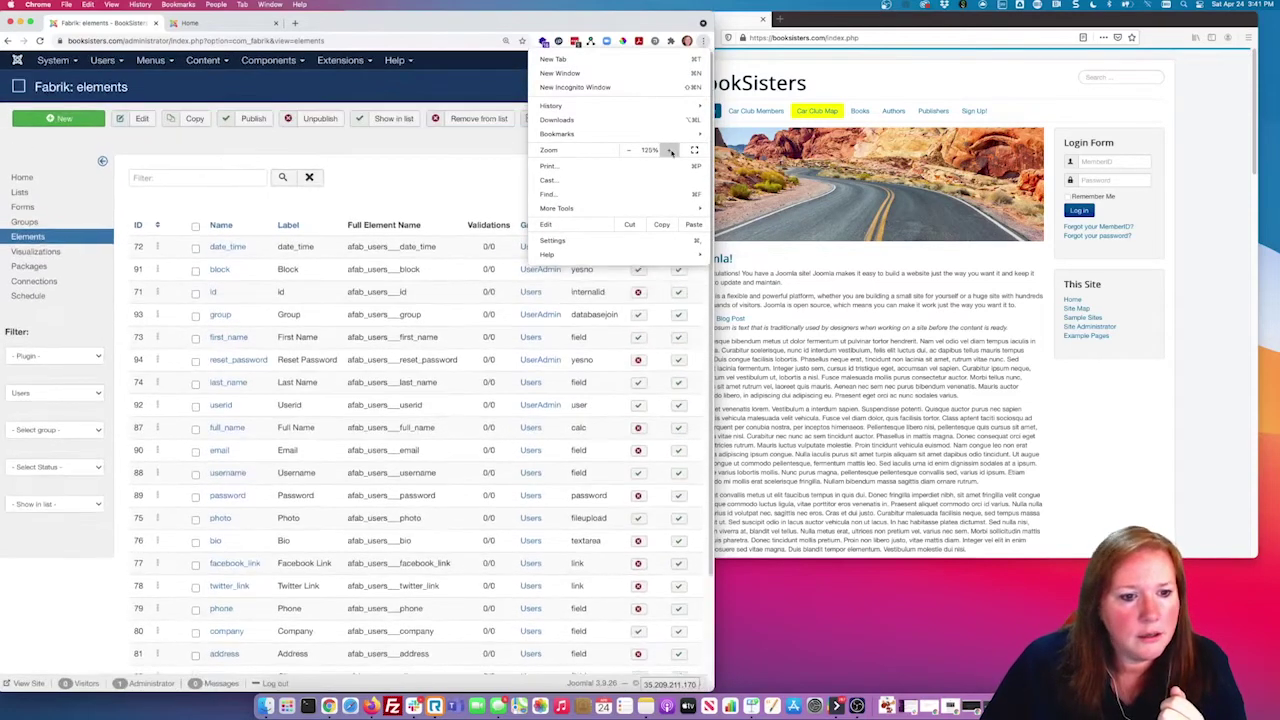
pyautogui.click(670, 150)
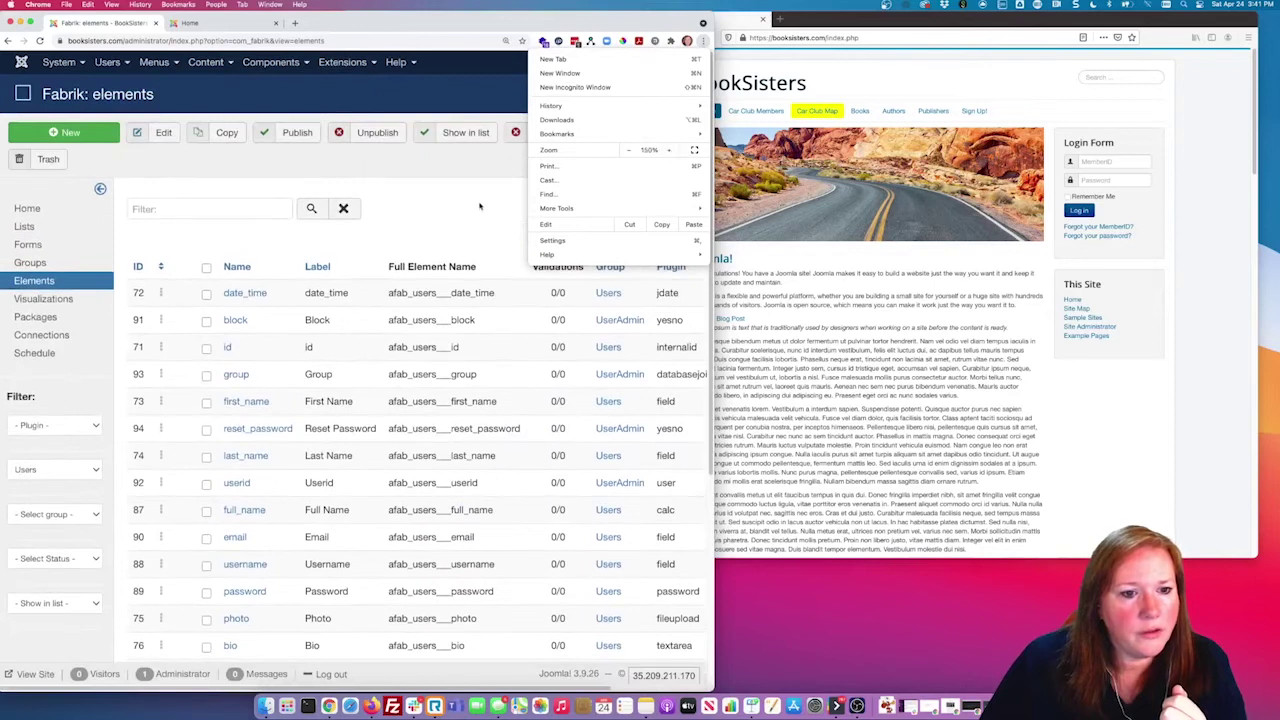
pyautogui.click(522, 251)
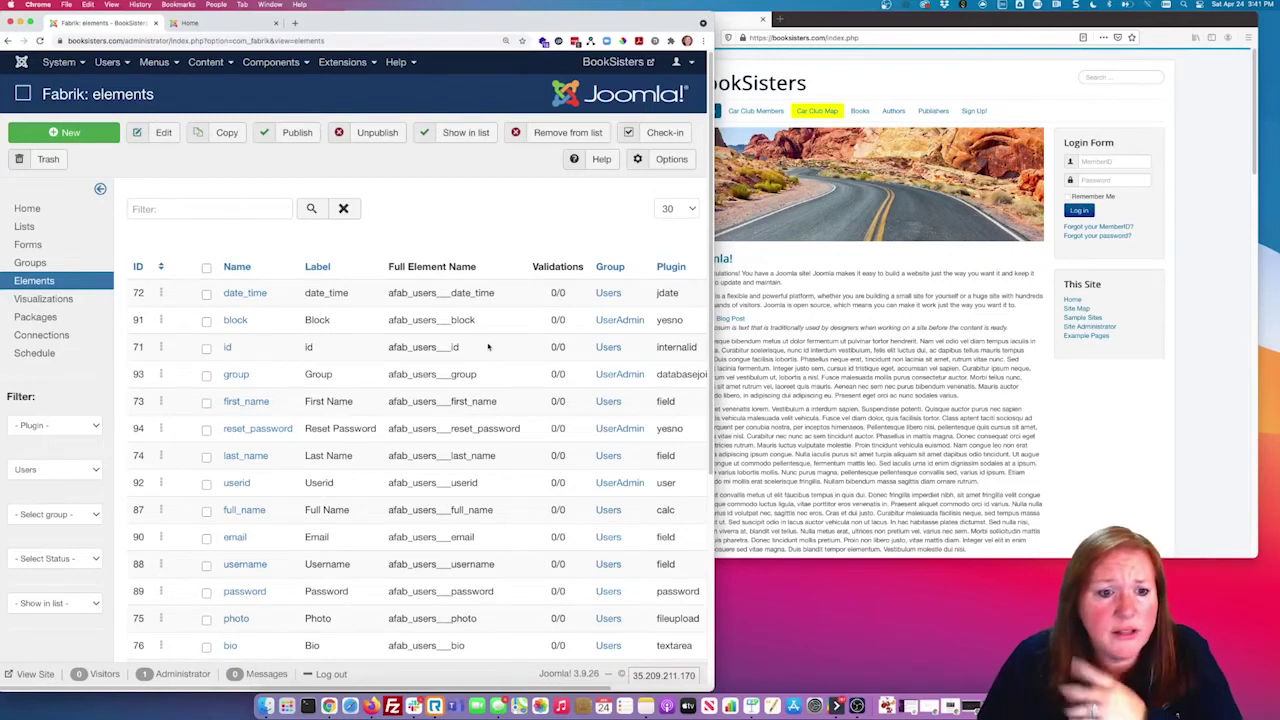
# Step: Scroll through the Users elements, pointing out first_name's plugin type and block's yesno plugin
pyautogui.scroll(-1, 488, 346)
pyautogui.scroll(-1, 488, 346)
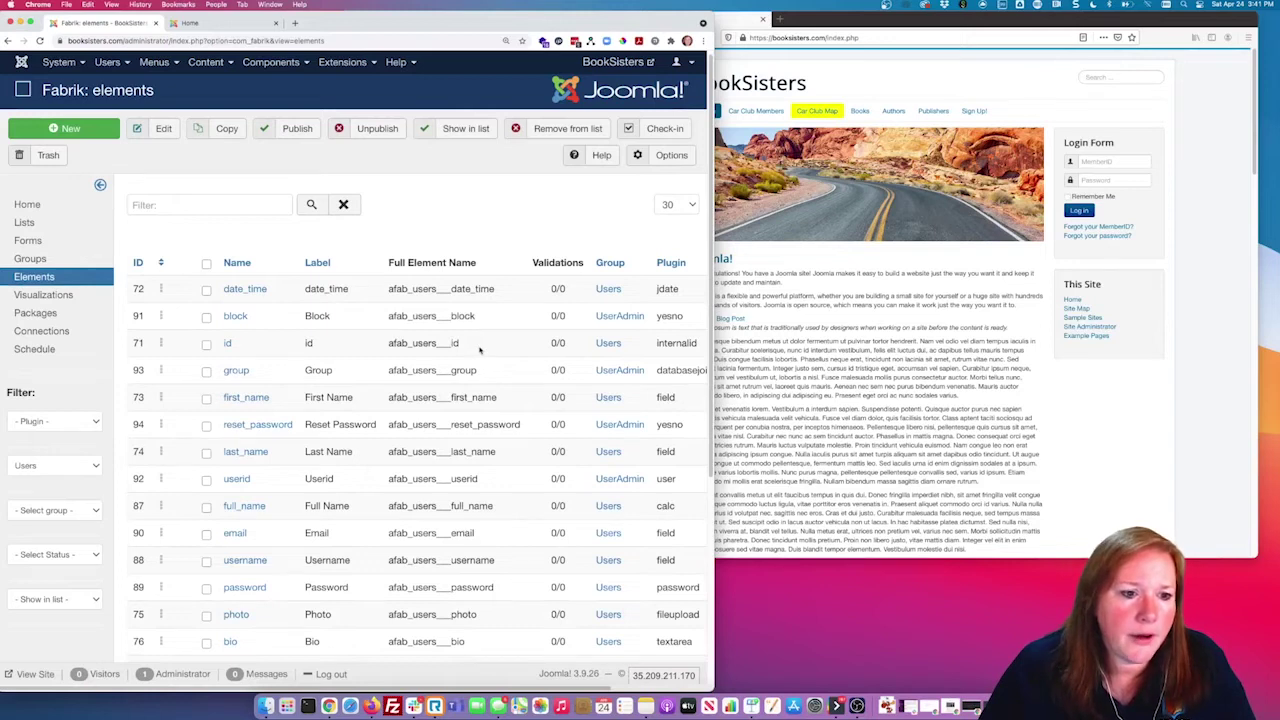
pyautogui.scroll(-1, 480, 349)
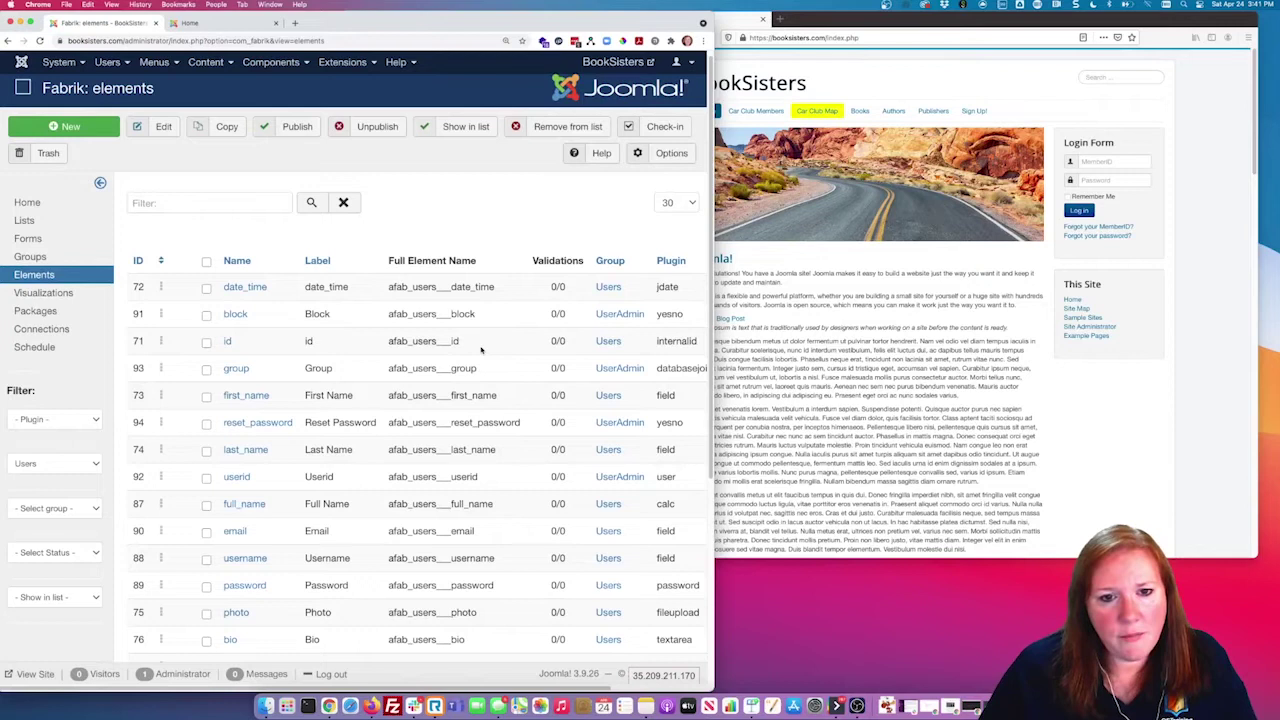
pyautogui.scroll(-2, 480, 349)
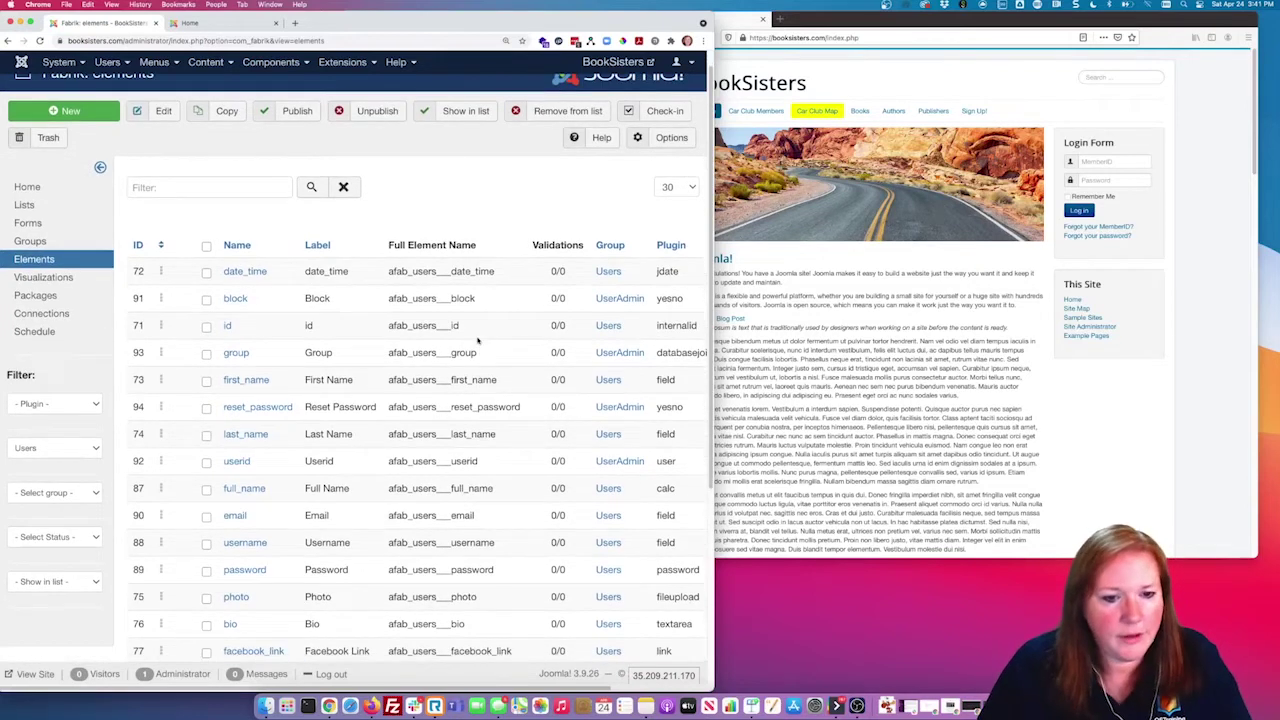
pyautogui.scroll(-4, 477, 341)
pyautogui.scroll(-1, 477, 331)
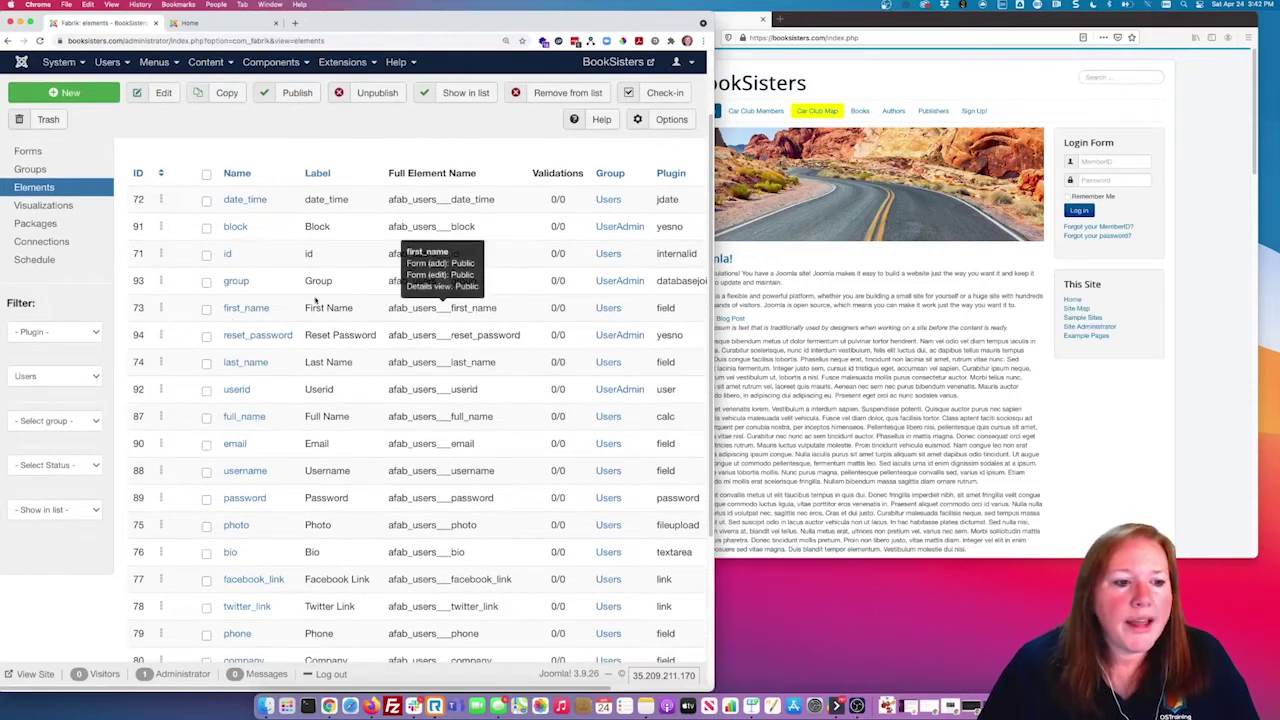
pyautogui.scroll(-1, 316, 300)
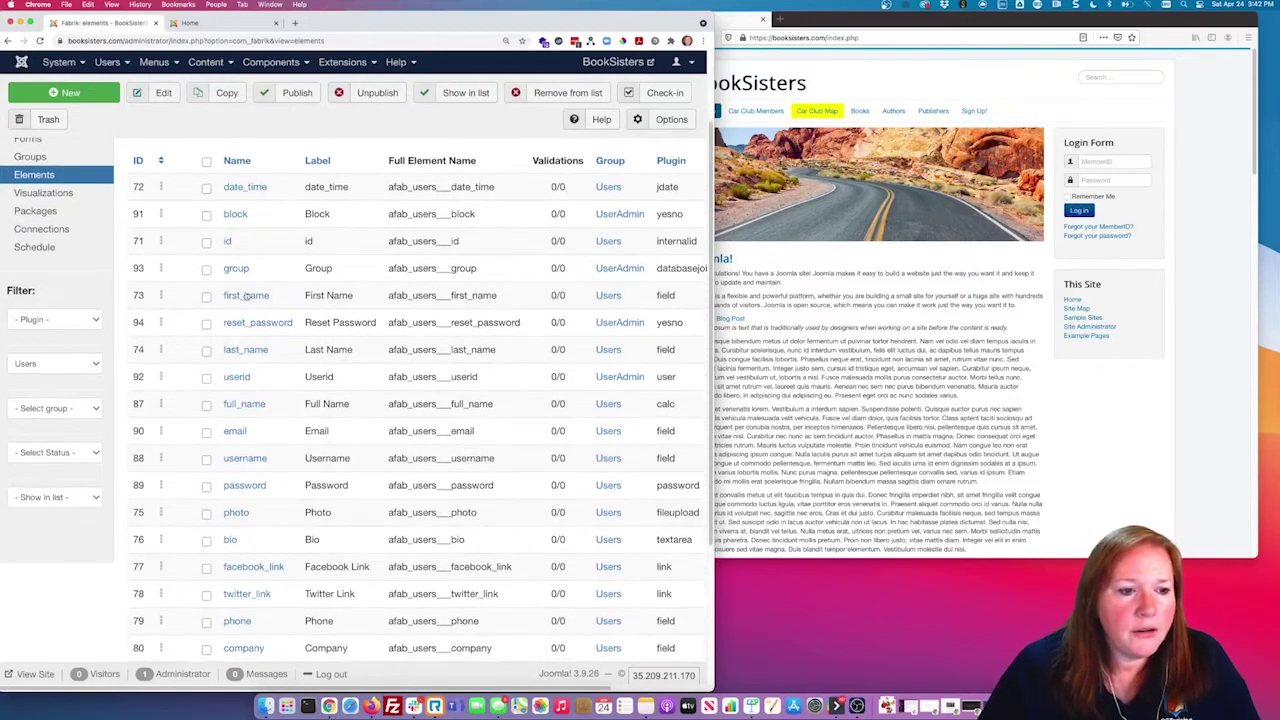
pyautogui.scroll(-1, 300, 362)
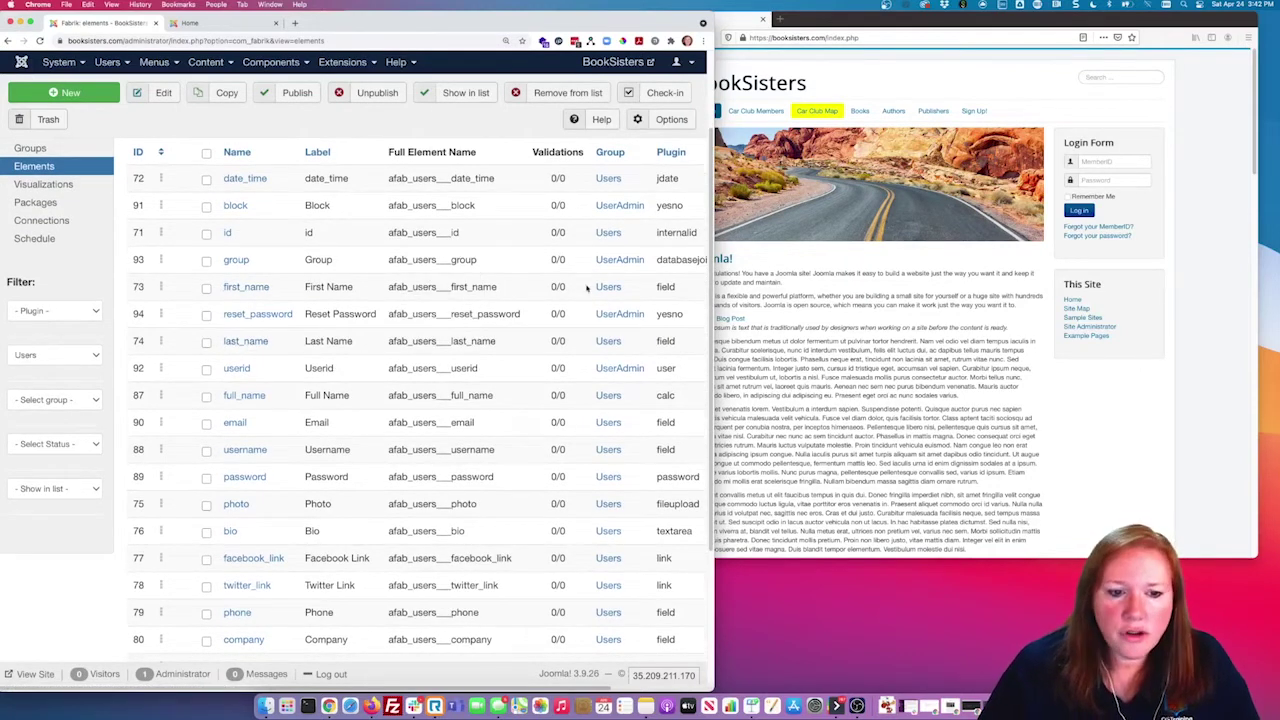
pyautogui.doubleClick(660, 287)
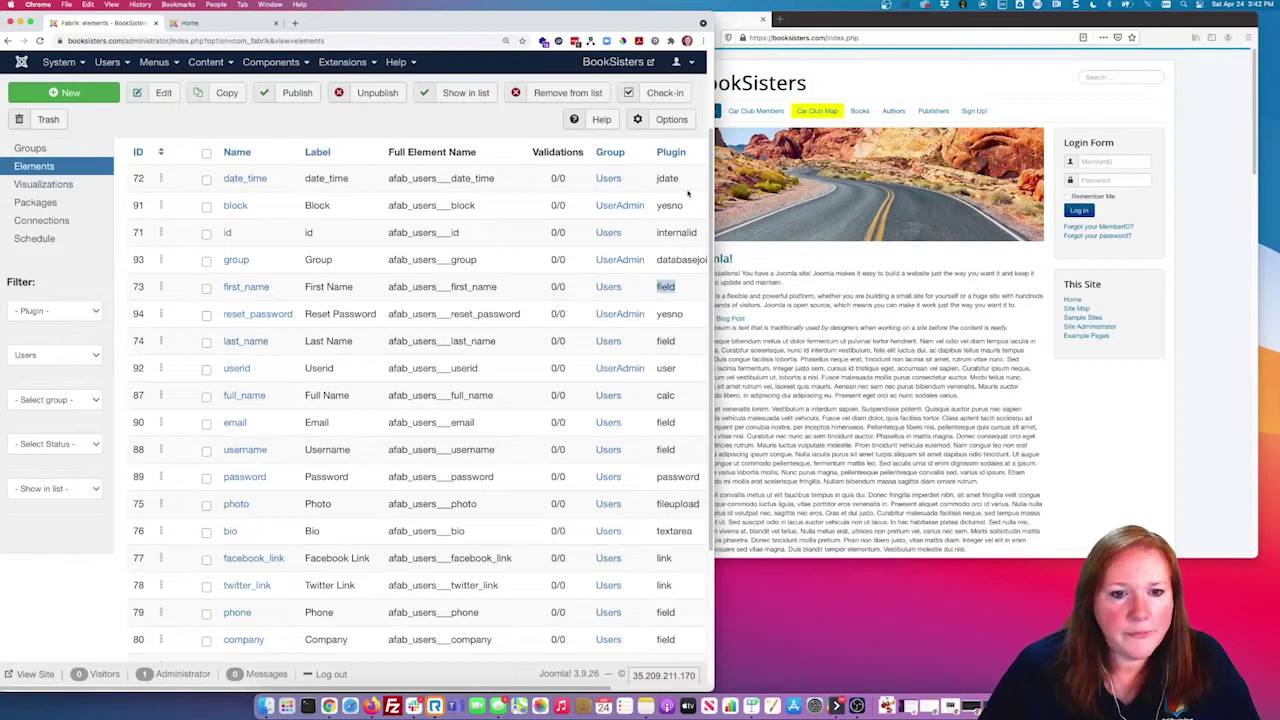
pyautogui.scroll(2, 420, 200)
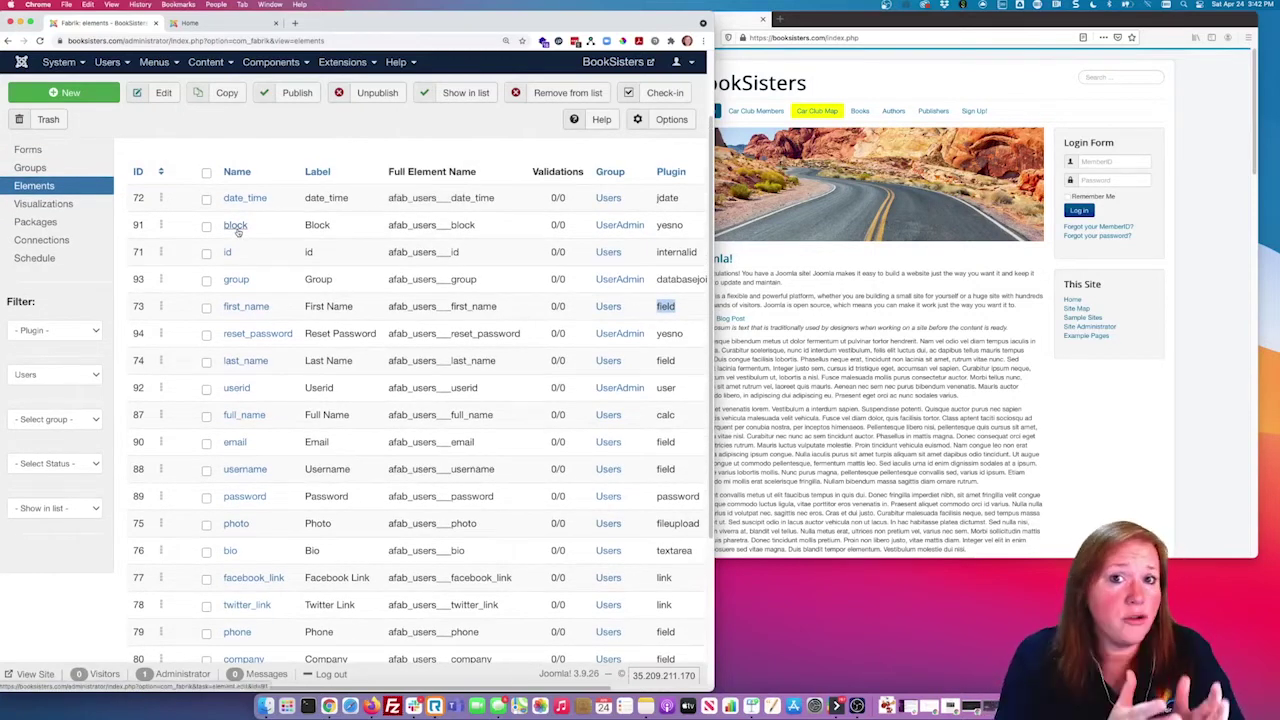
pyautogui.click(668, 228)
pyautogui.doubleClick(677, 225)
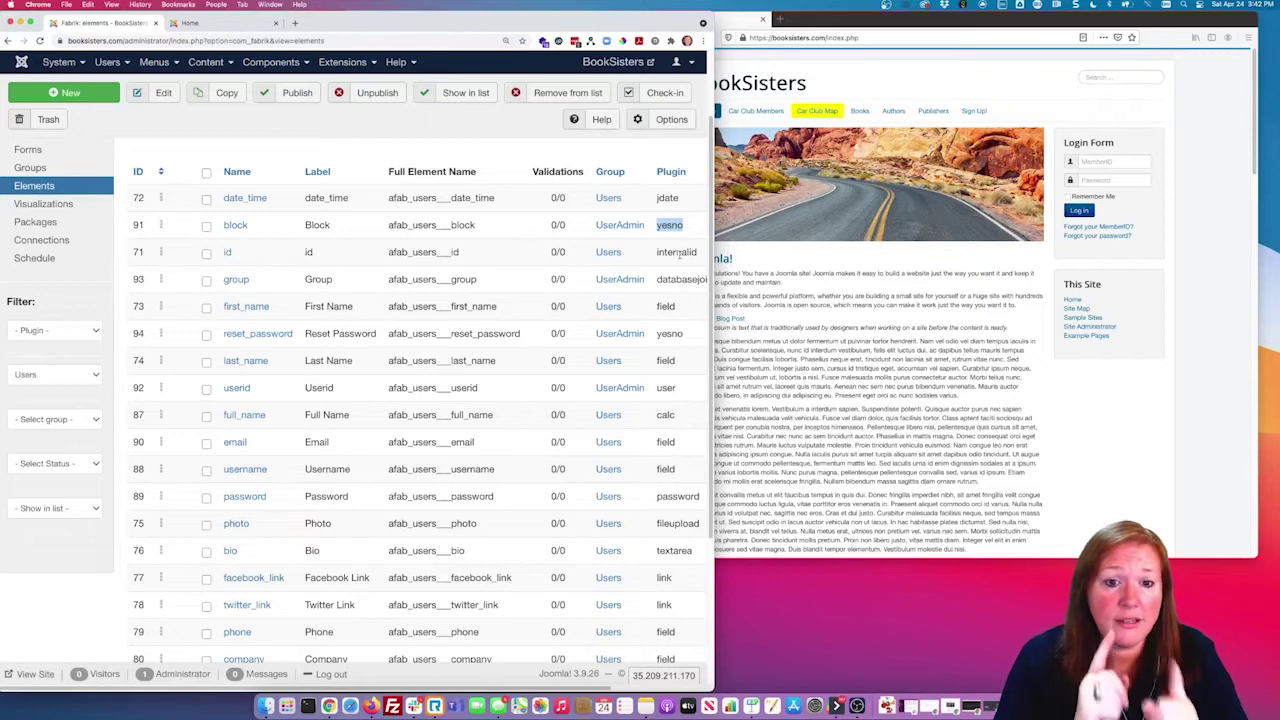
pyautogui.click(777, 314)
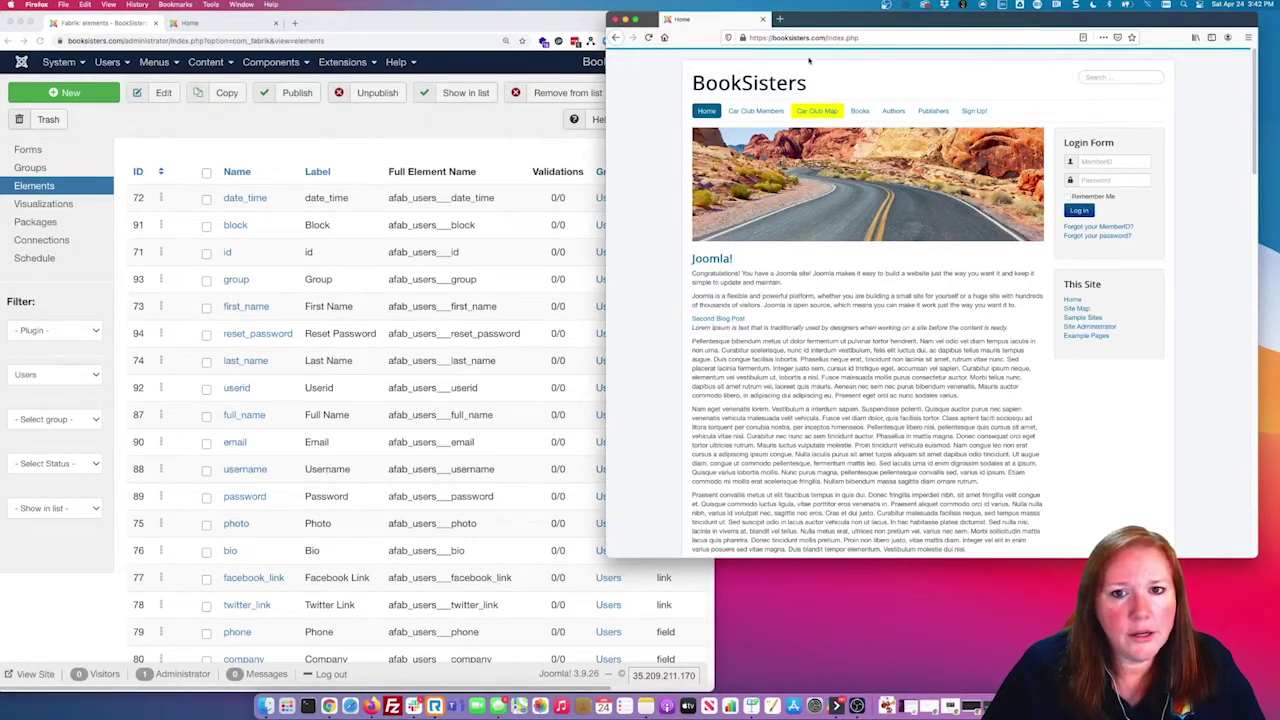
# Step: Log in on the BookSisters home page with the admin test account's username and password
pyautogui.click(173, 21)
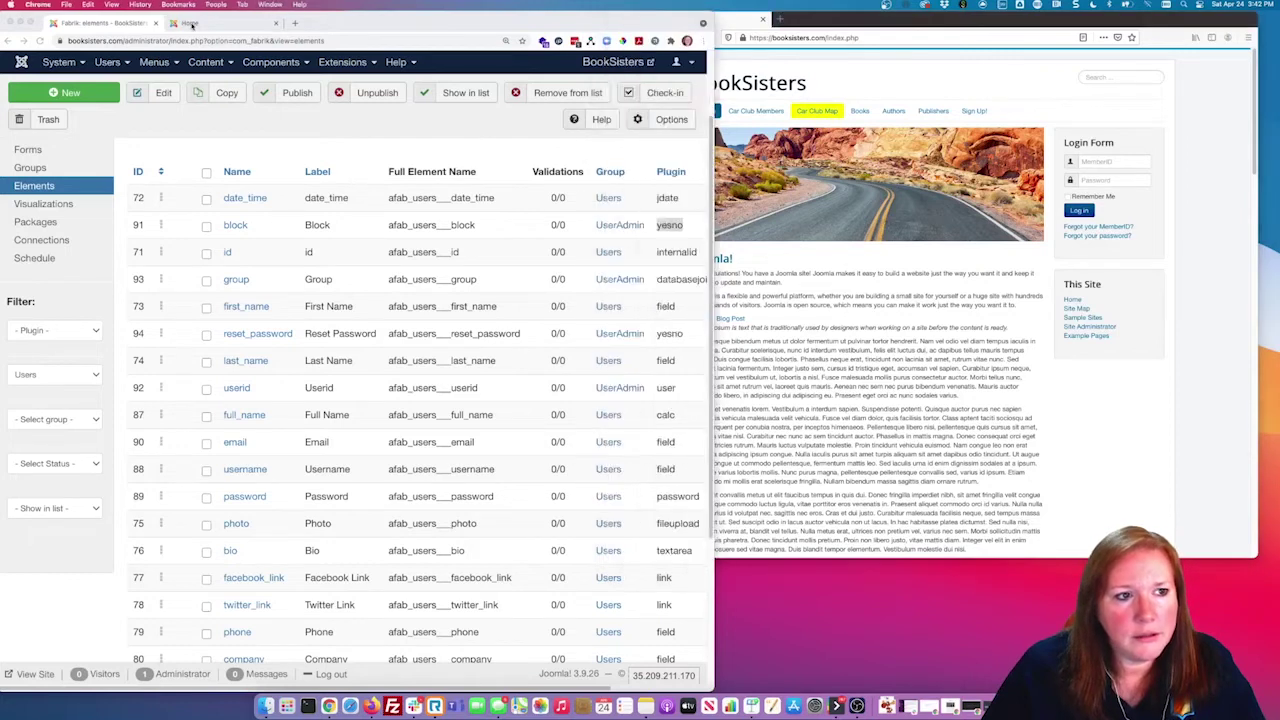
pyautogui.doubleClick(550, 227)
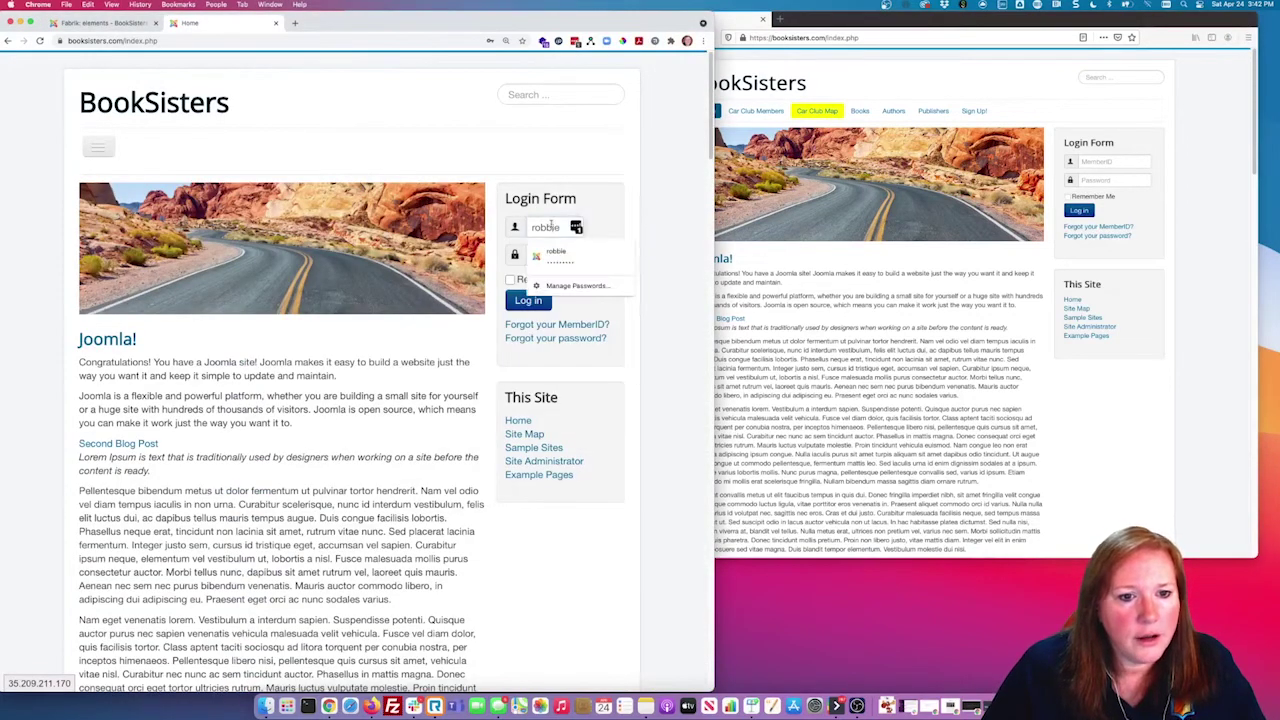
pyautogui.write('jday')
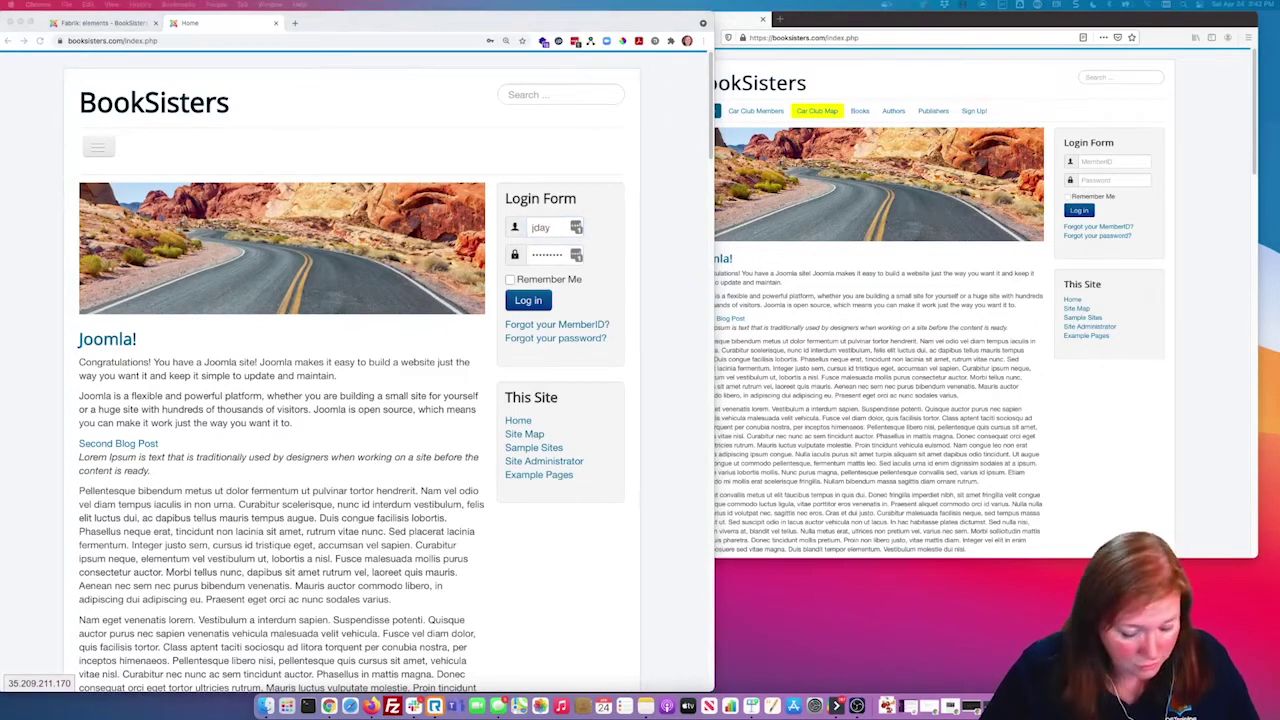
pyautogui.click(550, 232)
pyautogui.click(549, 250)
pyautogui.doubleClick(548, 257)
pyautogui.write('••••••')
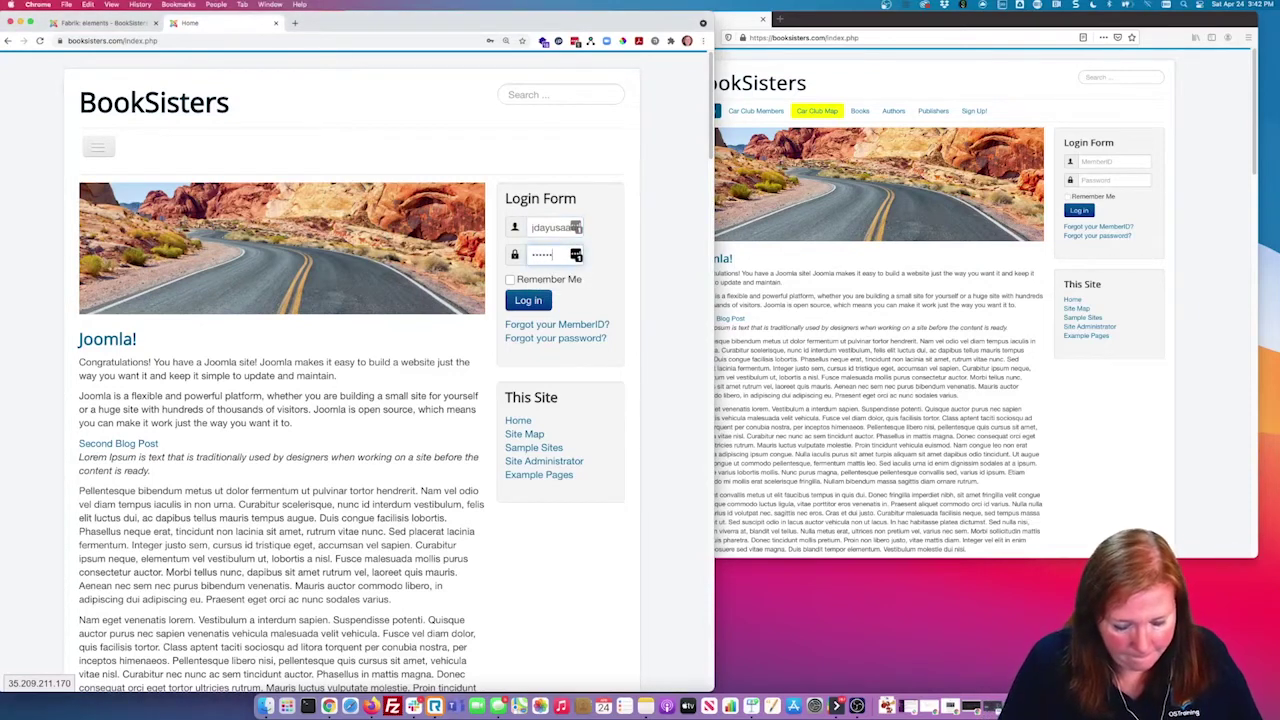
pyautogui.press('BackSpace')
pyautogui.press('BackSpace')
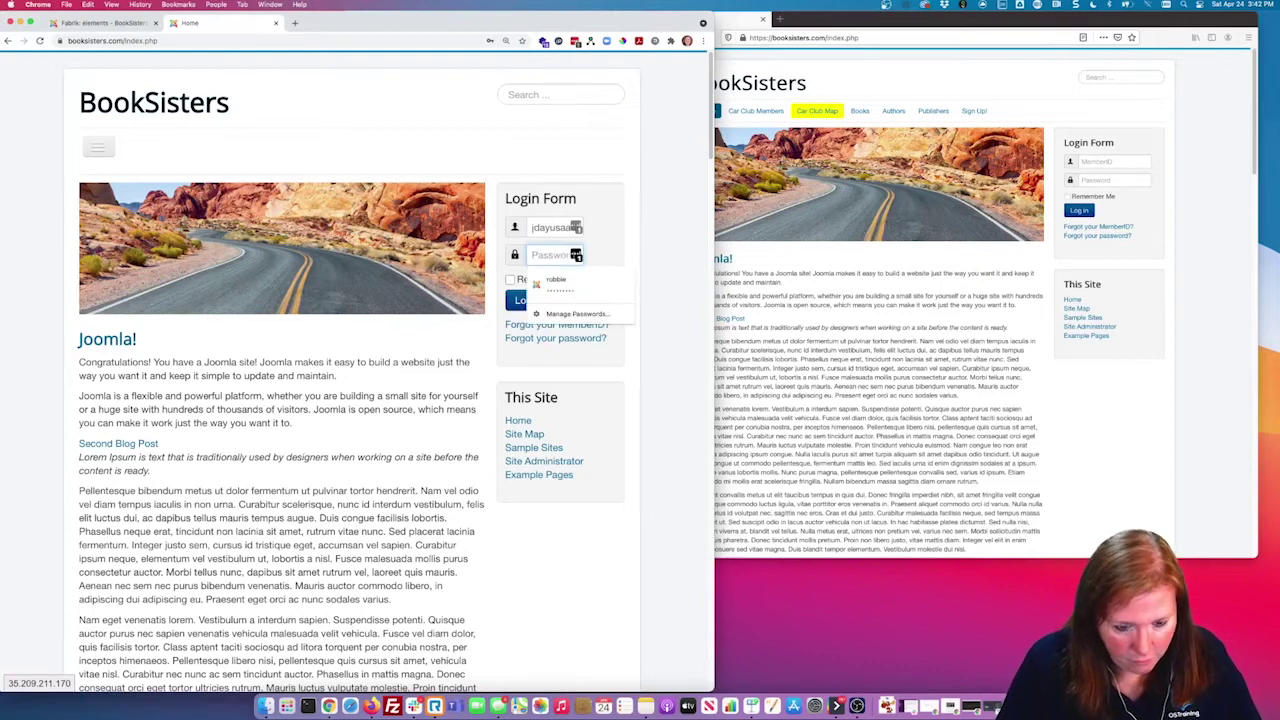
pyautogui.write('••••')
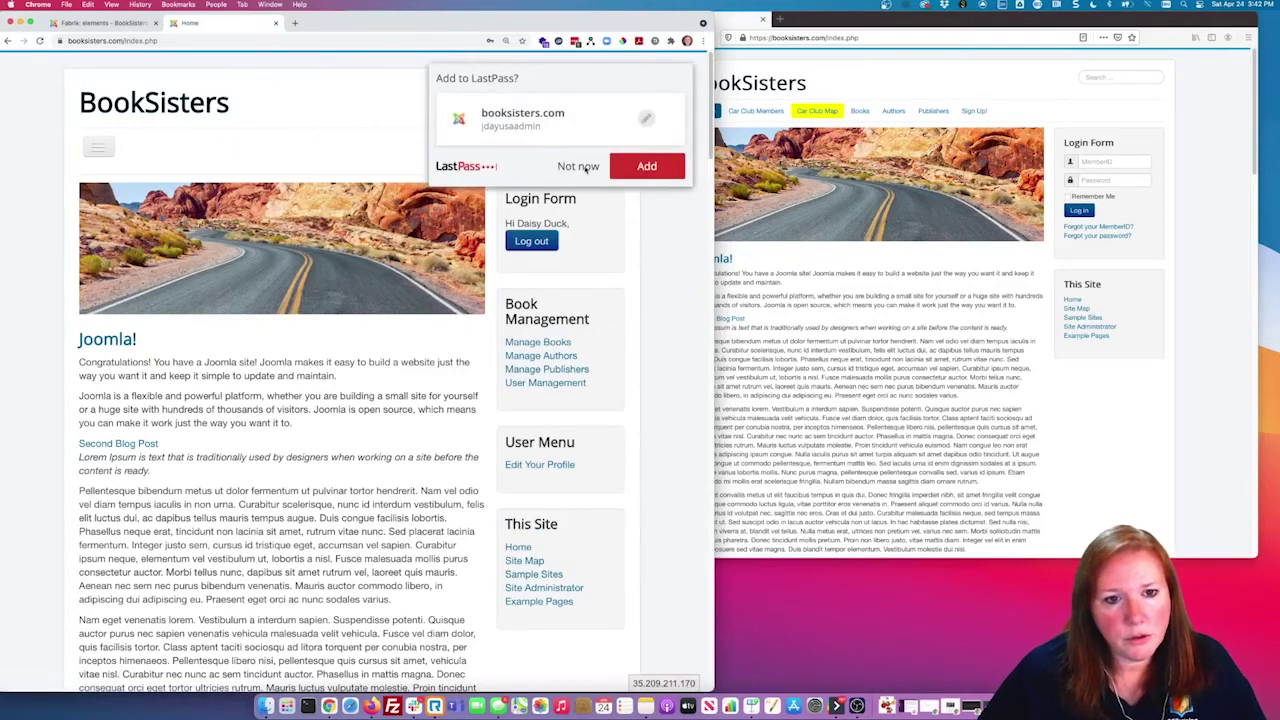
# Step: Decline saving the password and return to the Fabrik admin tab's Users menu
pyautogui.click(580, 167)
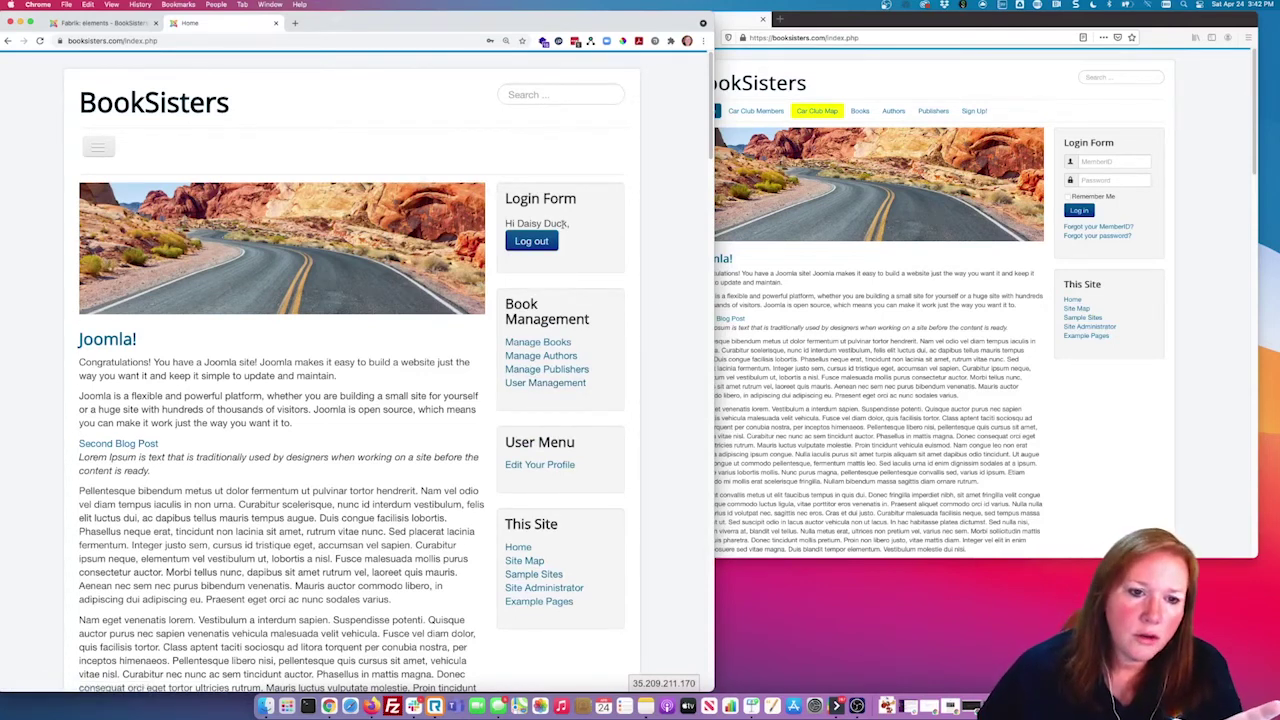
pyautogui.click(100, 22)
pyautogui.click(107, 62)
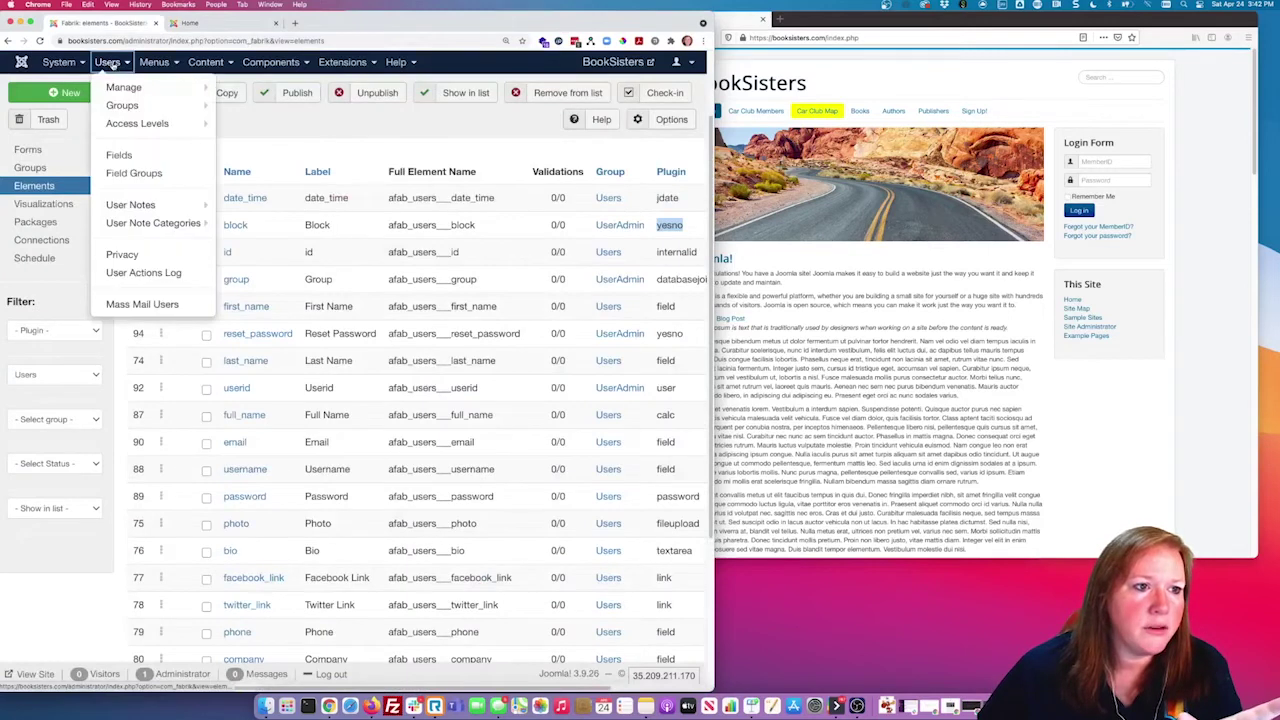
# Step: Review the access levels, marking the JDAYUSAadmin level's admin group, then the user groups
pyautogui.click(157, 124)
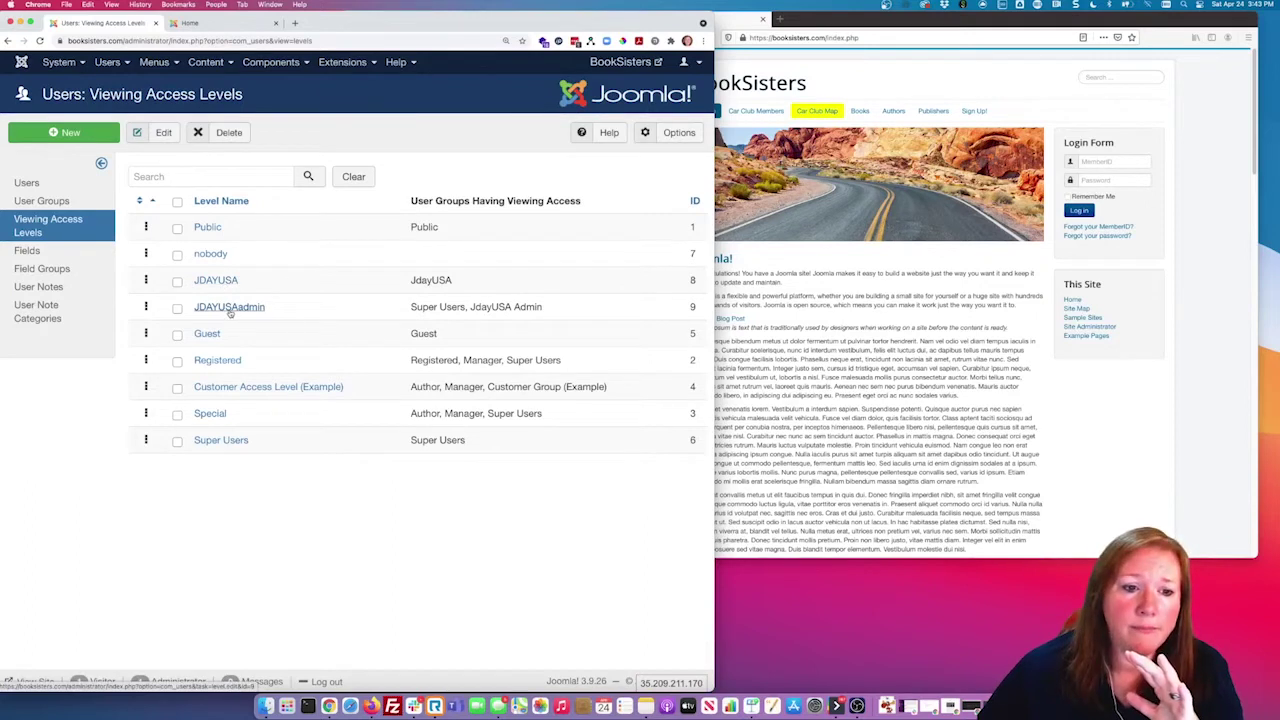
pyautogui.moveTo(492, 307); pyautogui.dragTo(542, 307)
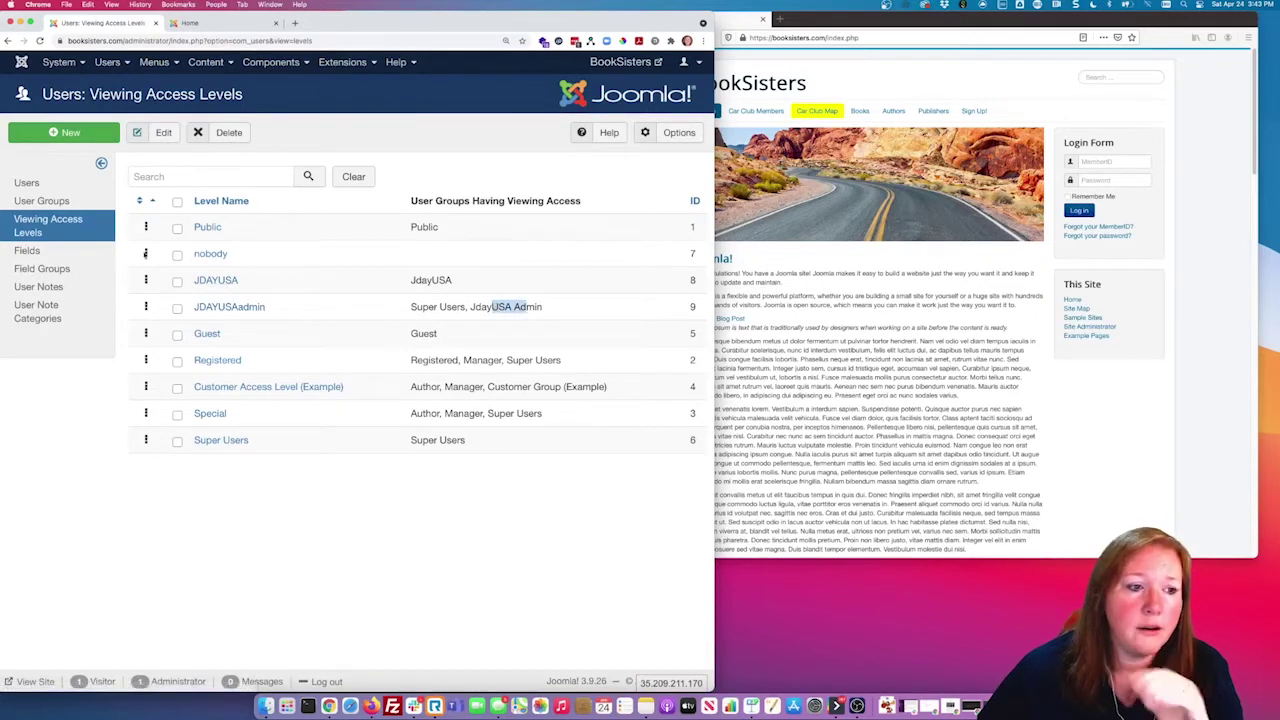
pyautogui.click(63, 202)
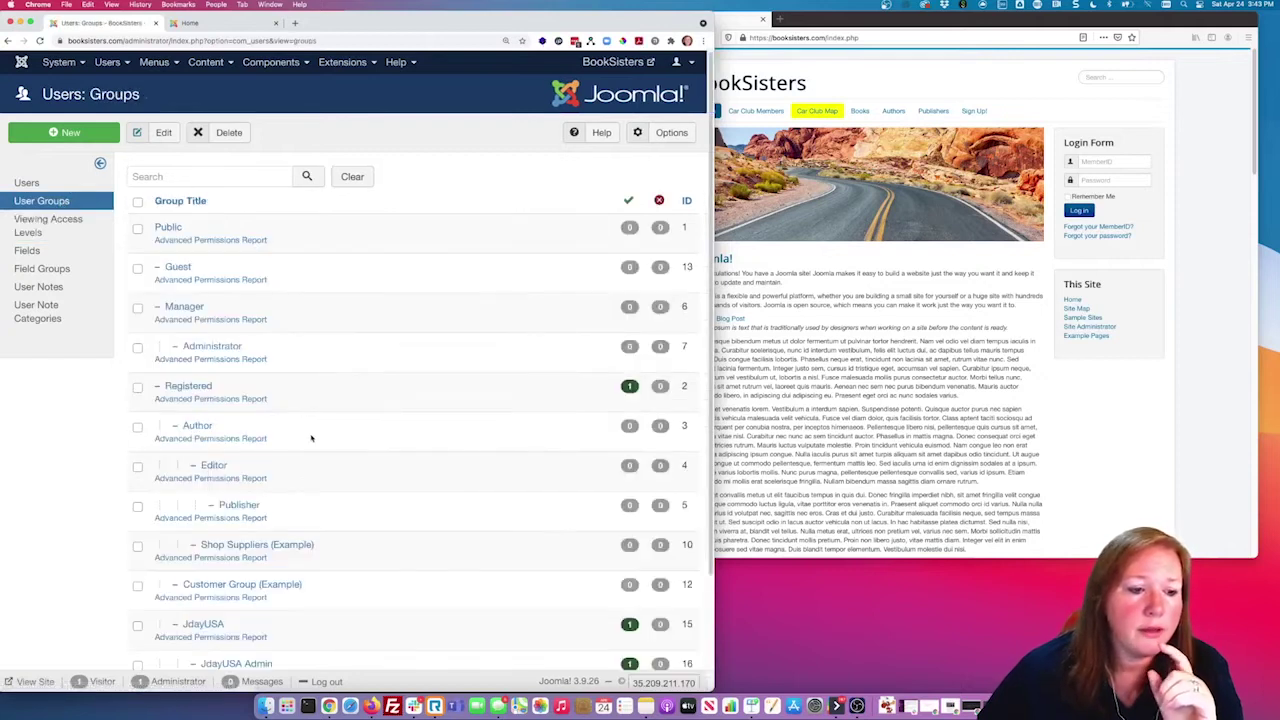
pyautogui.scroll(-2, 320, 435)
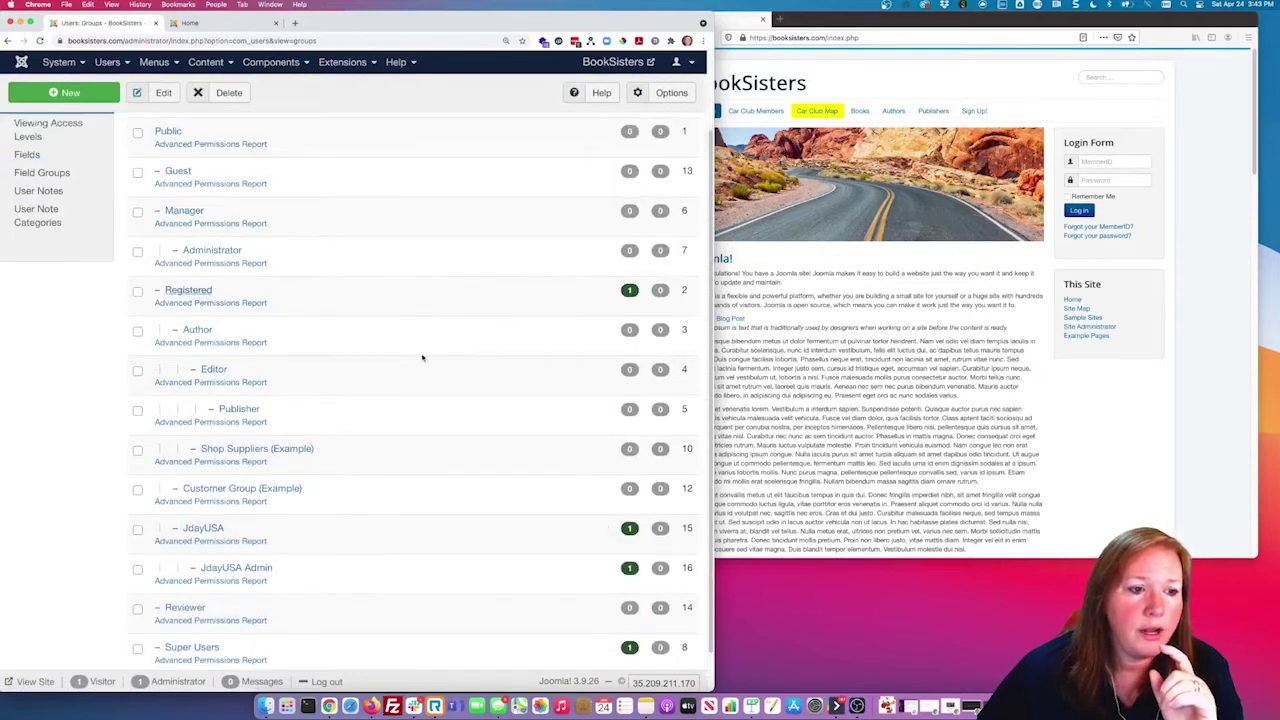
pyautogui.scroll(-1, 421, 360)
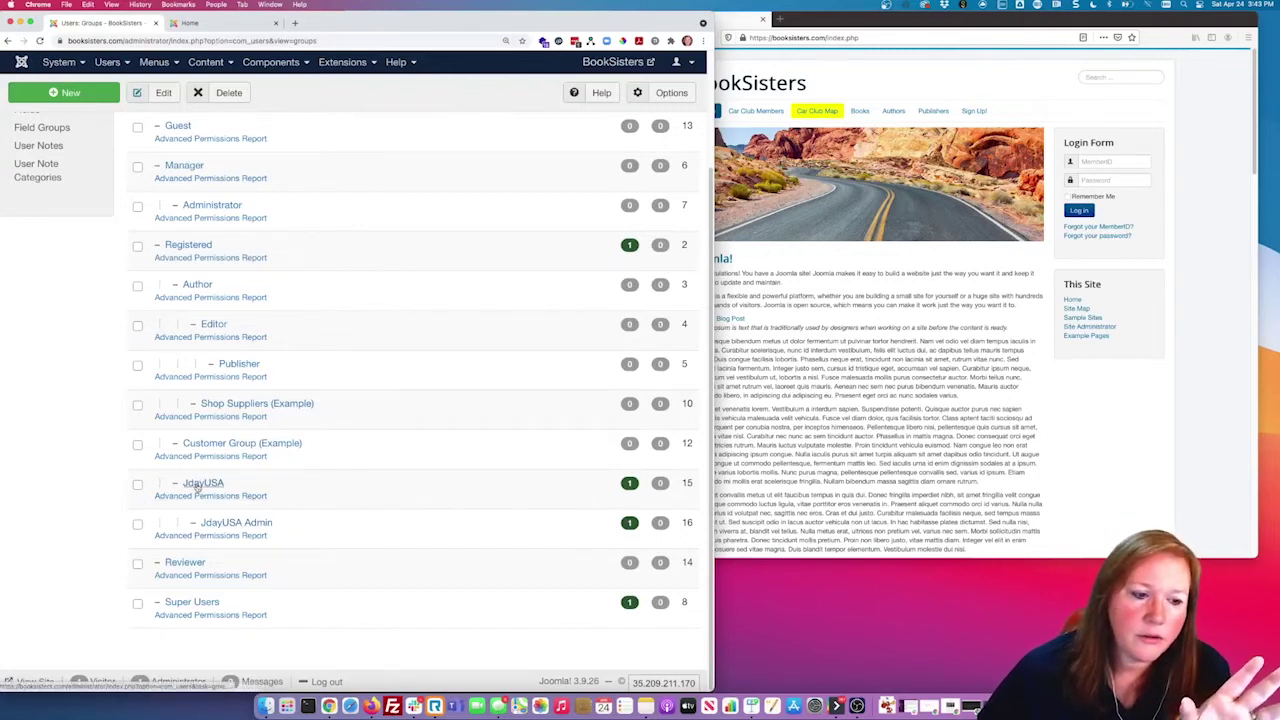
pyautogui.scroll(3, 287, 516)
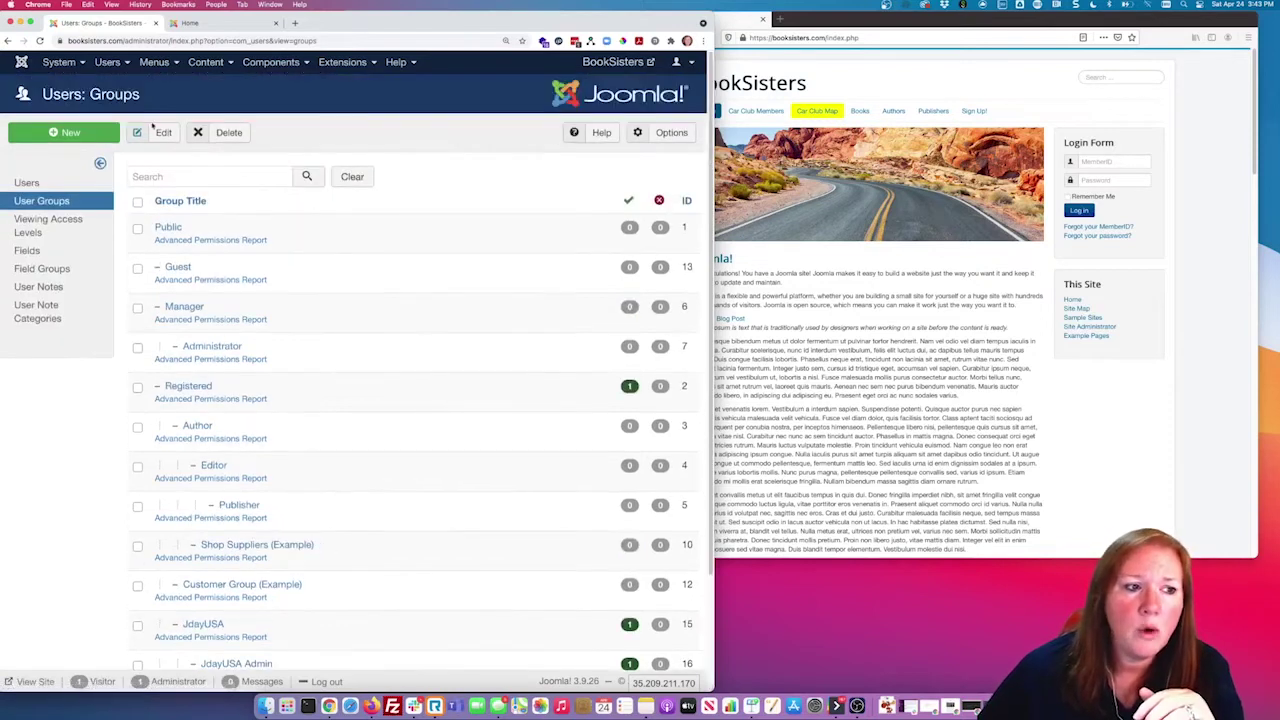
# Step: Show the Book Management menu's items
pyautogui.click(258, 64)
pyautogui.moveTo(154, 62)
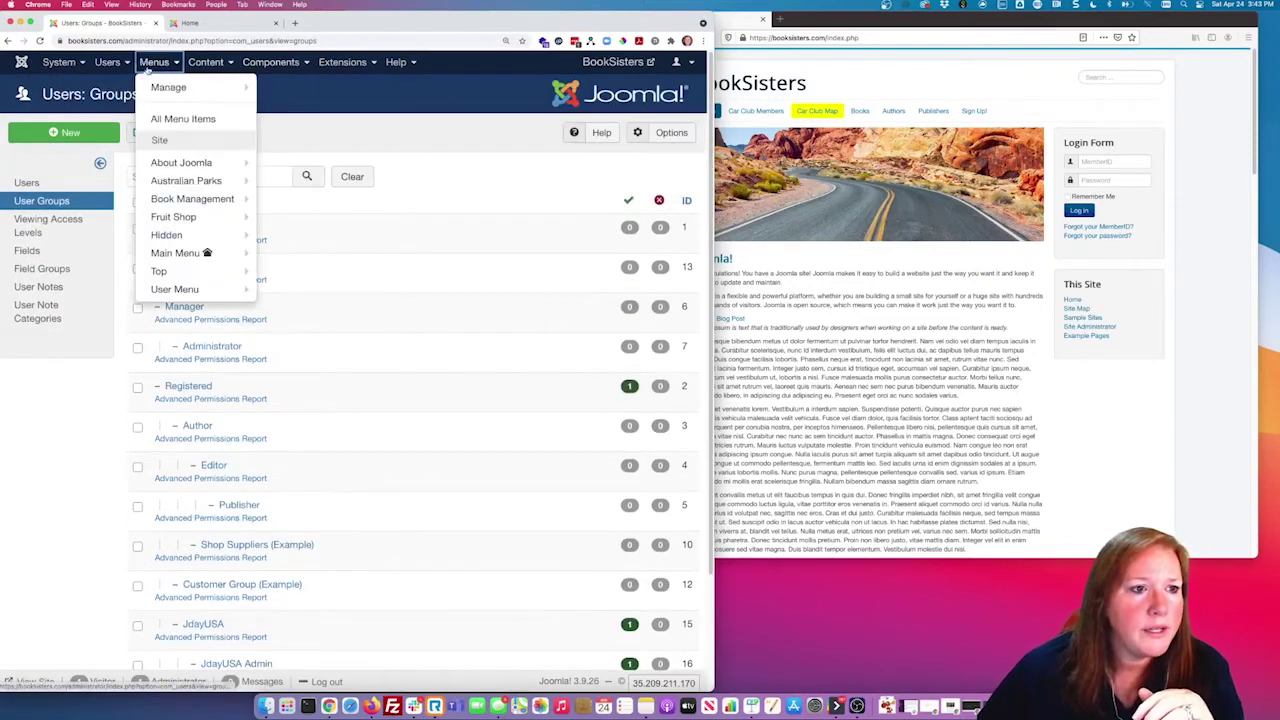
pyautogui.moveTo(190, 253)
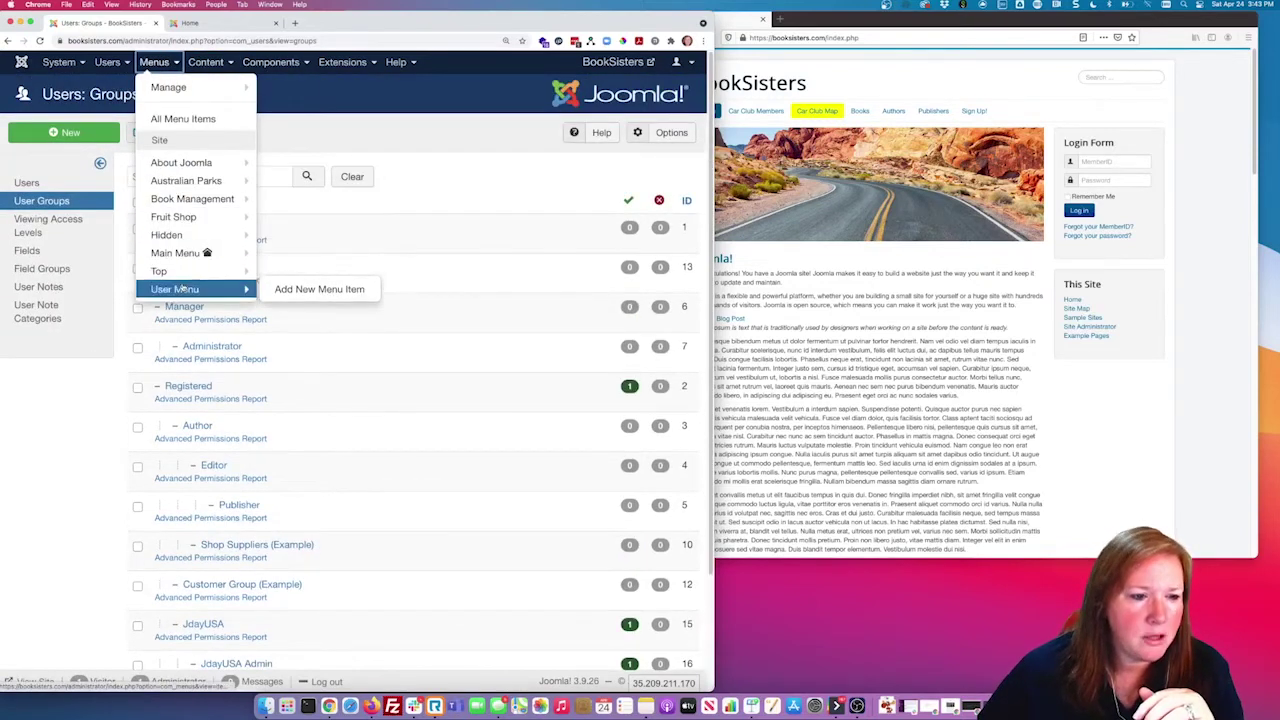
pyautogui.click(180, 200)
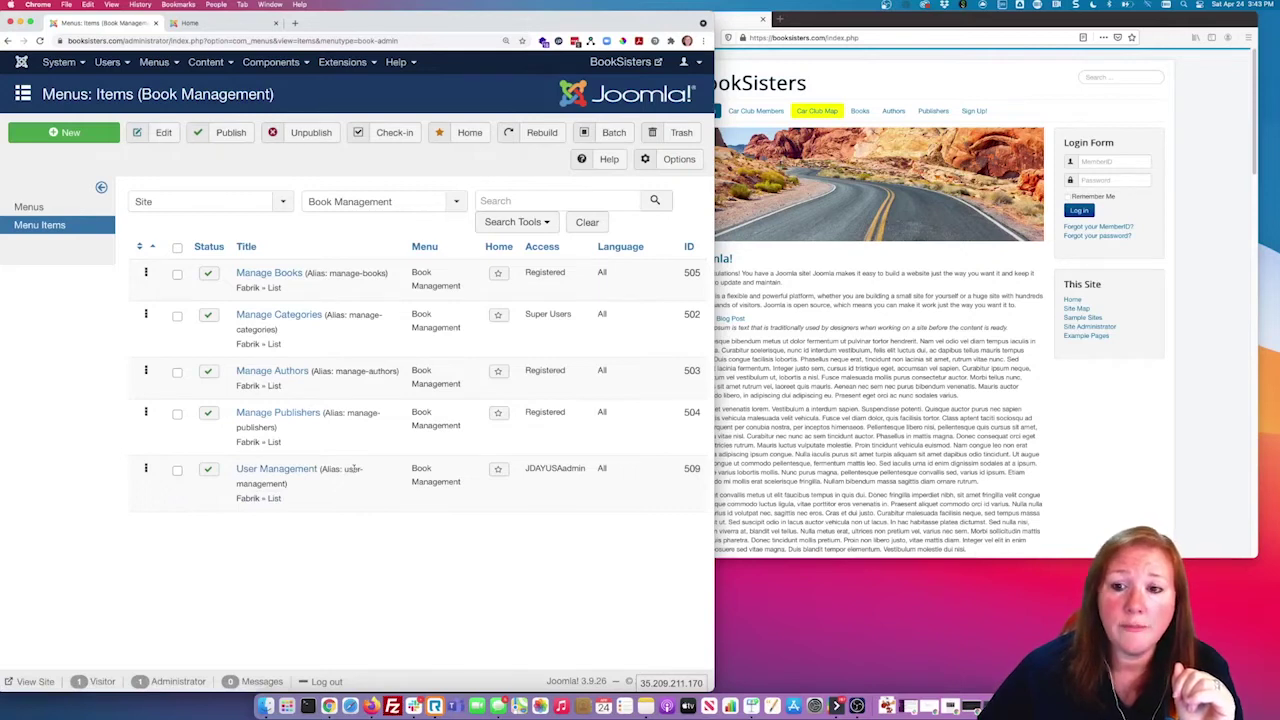
# Step: Move the front-end page into its own window, open User Management, and zoom to 110%
pyautogui.click(212, 24)
pyautogui.moveTo(245, 24); pyautogui.dragTo(904, 36)
pyautogui.moveTo(684, 37); pyautogui.dragTo(887, 30)
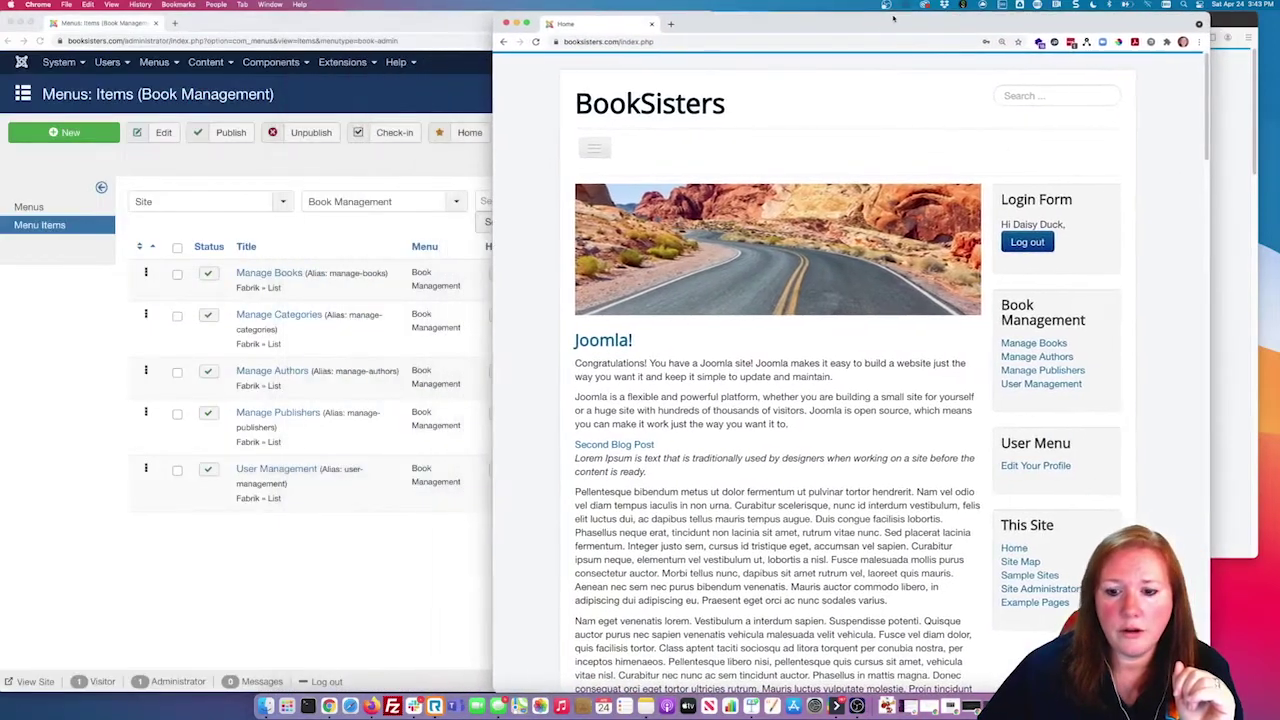
pyautogui.click(1027, 388)
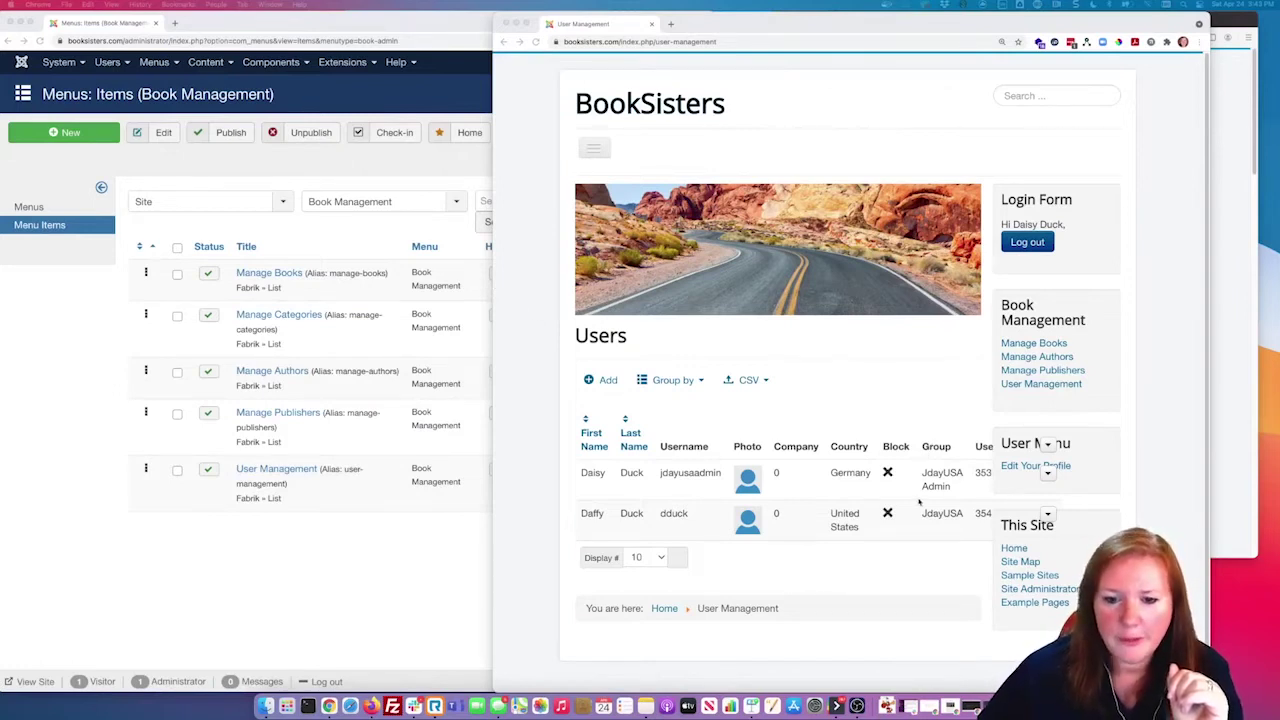
pyautogui.click(1199, 42)
pyautogui.click(1124, 151)
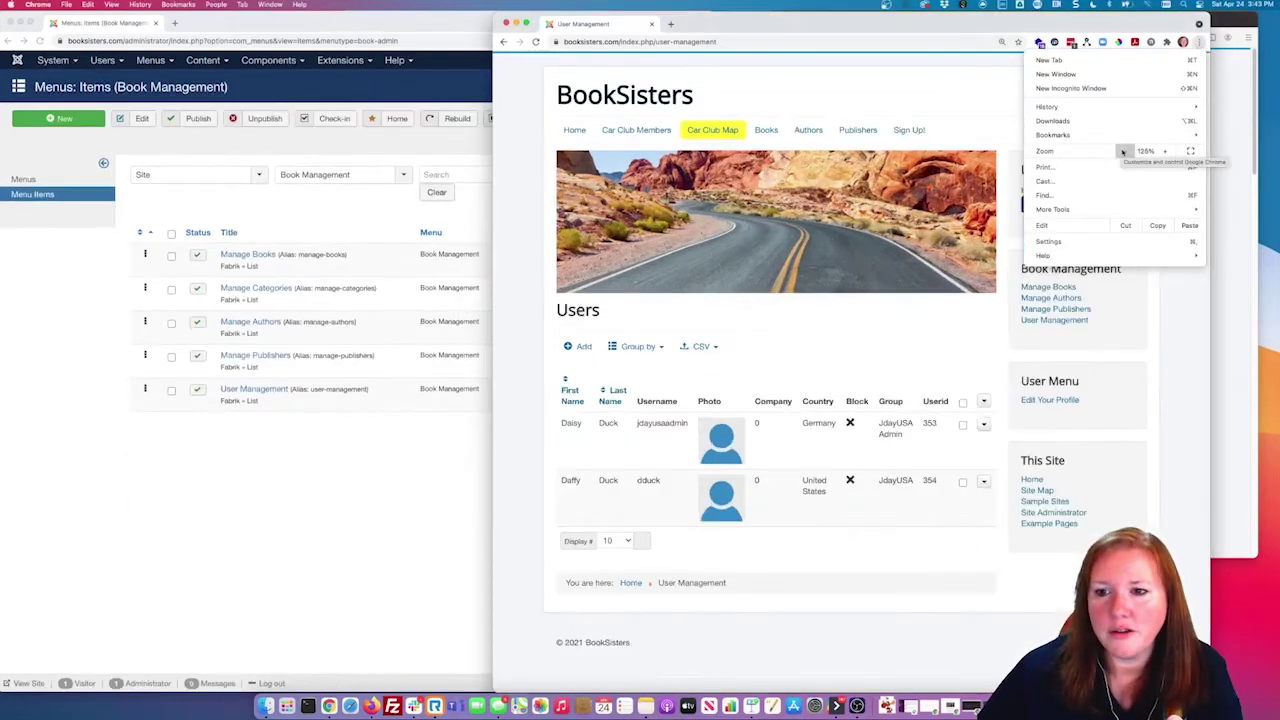
pyautogui.click(731, 341)
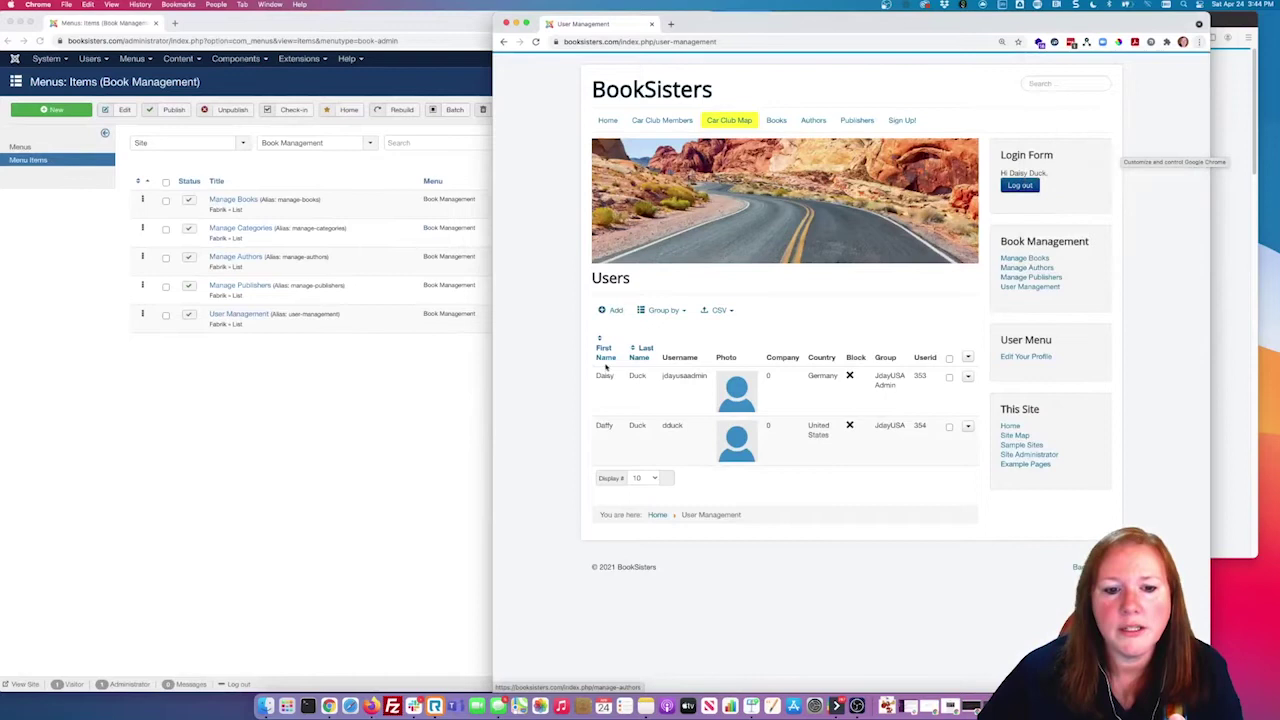
# Step: Review the list's username, Block, Group and Userid columns, then bring the admin window forward
pyautogui.doubleClick(672, 376)
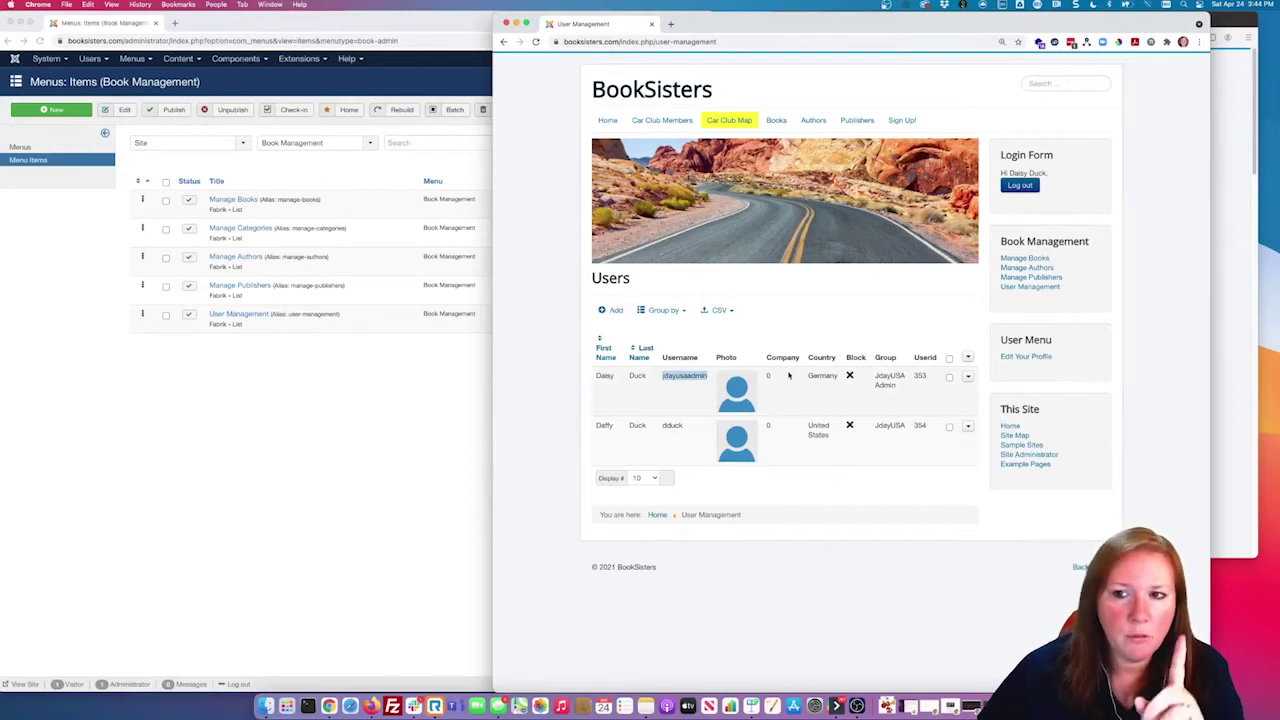
pyautogui.click(857, 121)
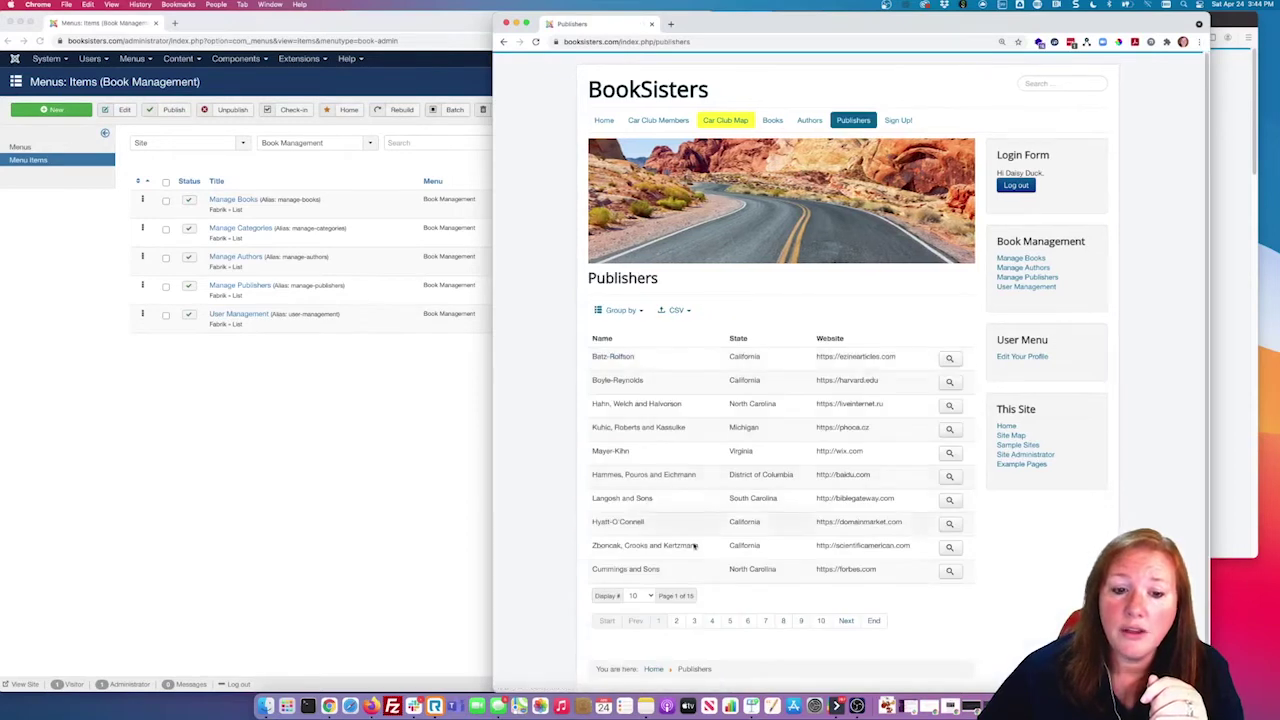
pyautogui.click(1025, 287)
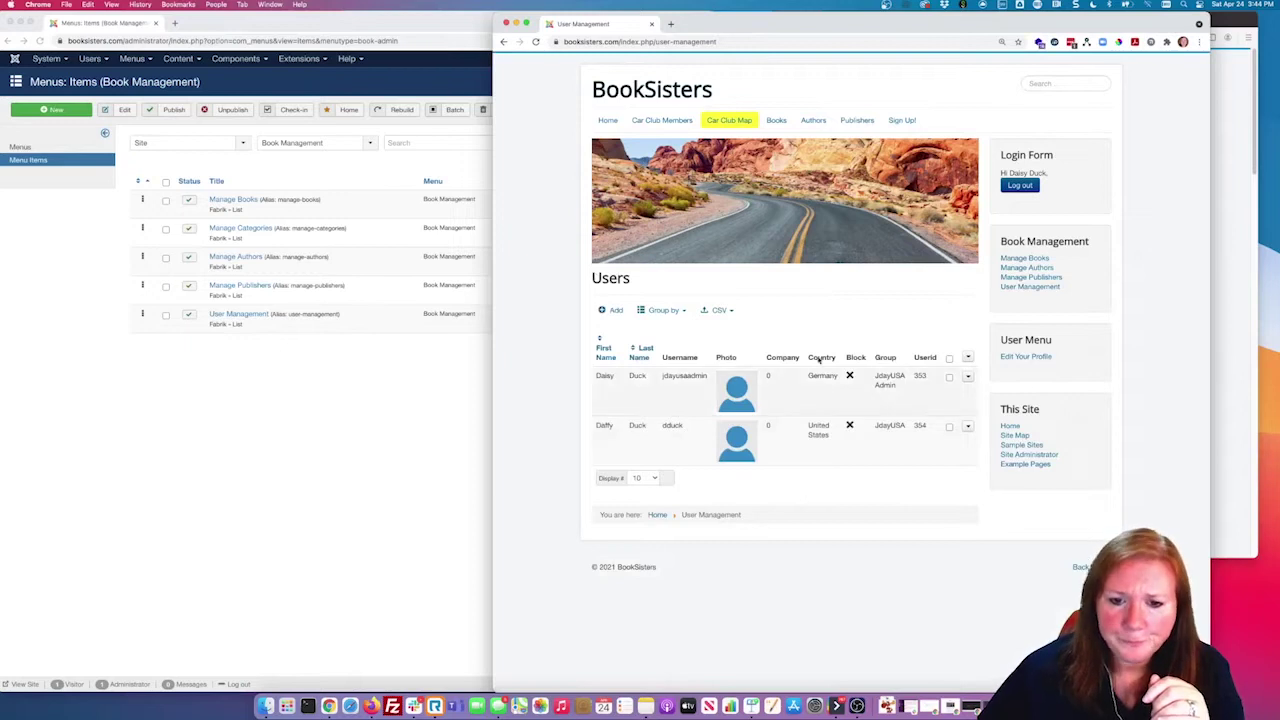
pyautogui.doubleClick(857, 357)
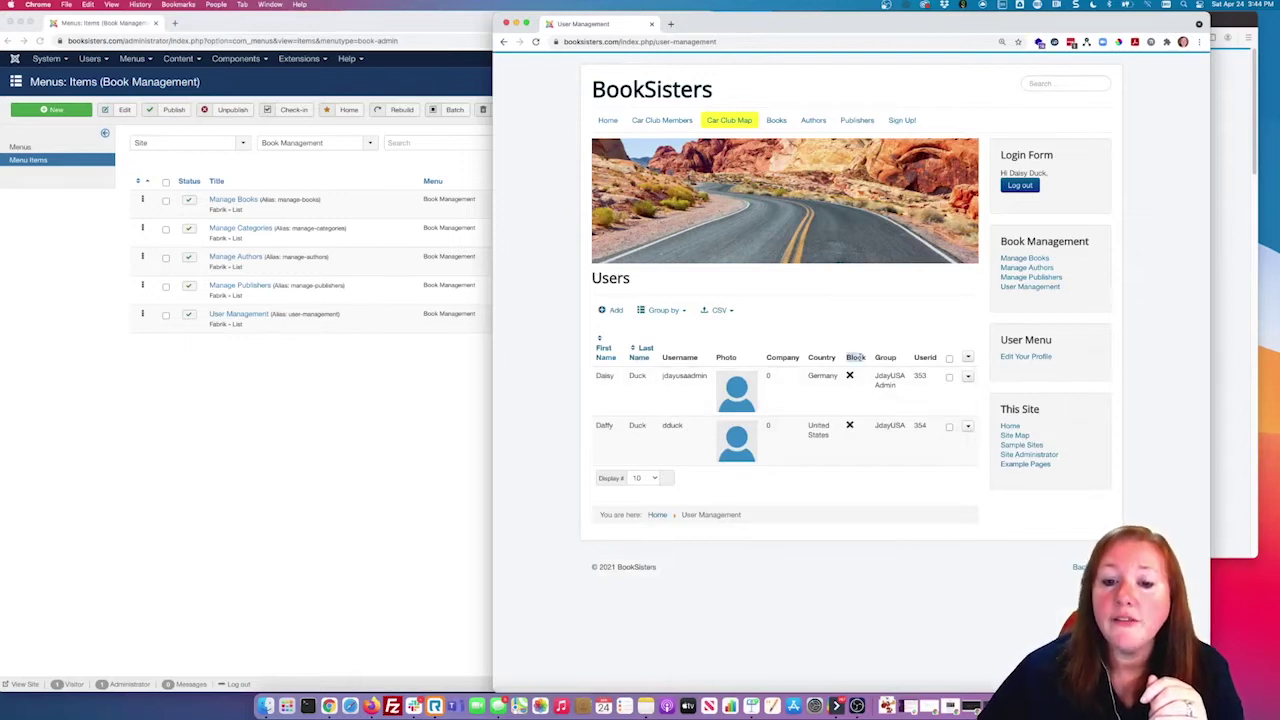
pyautogui.doubleClick(885, 357)
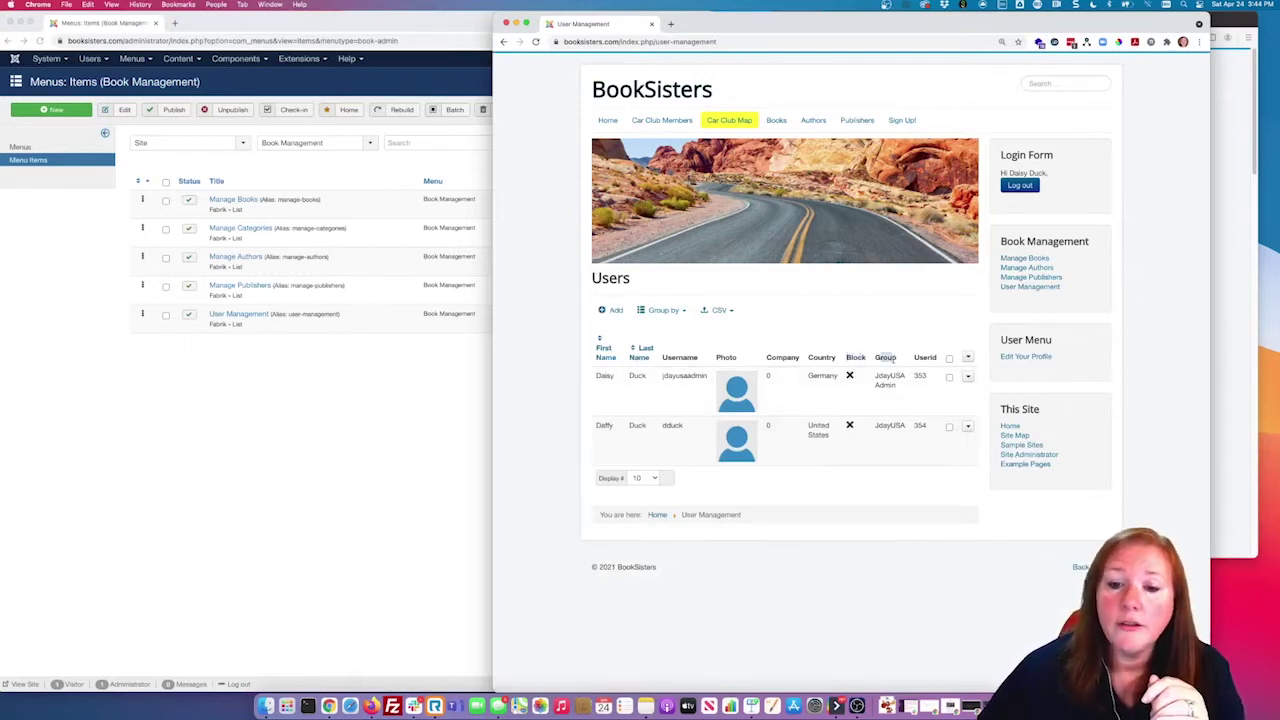
pyautogui.doubleClick(925, 357)
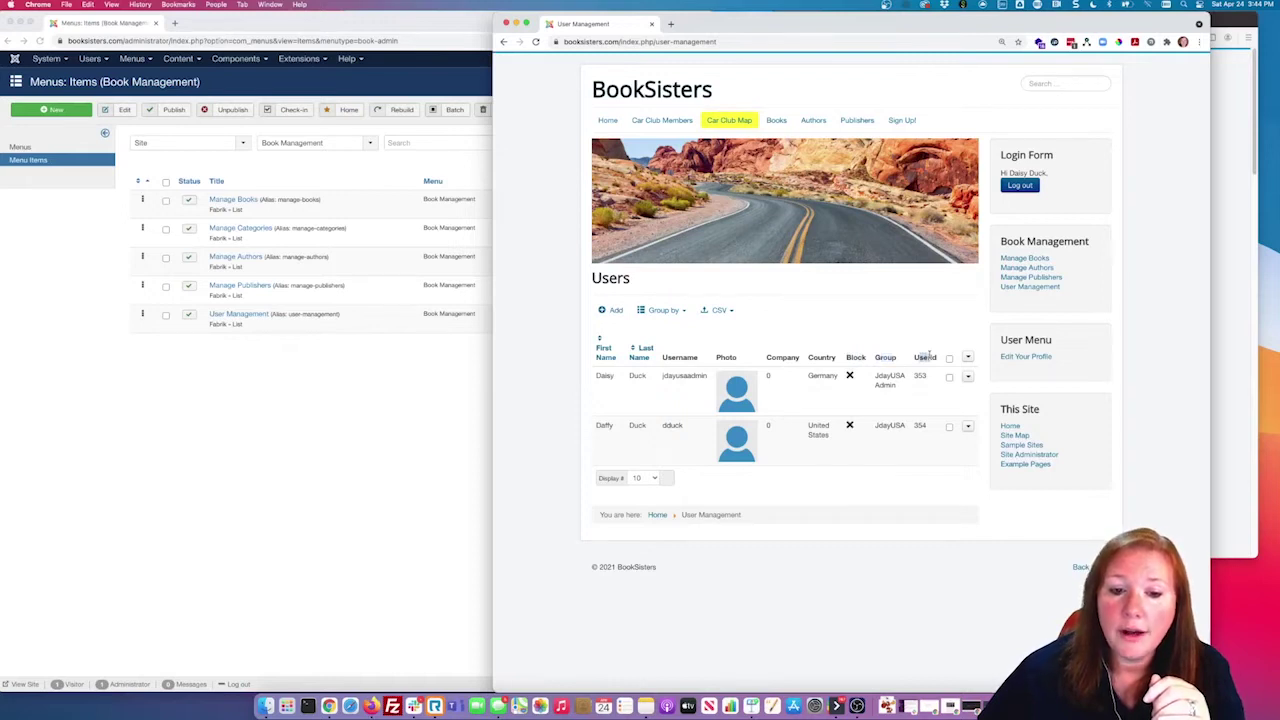
pyautogui.click(915, 479)
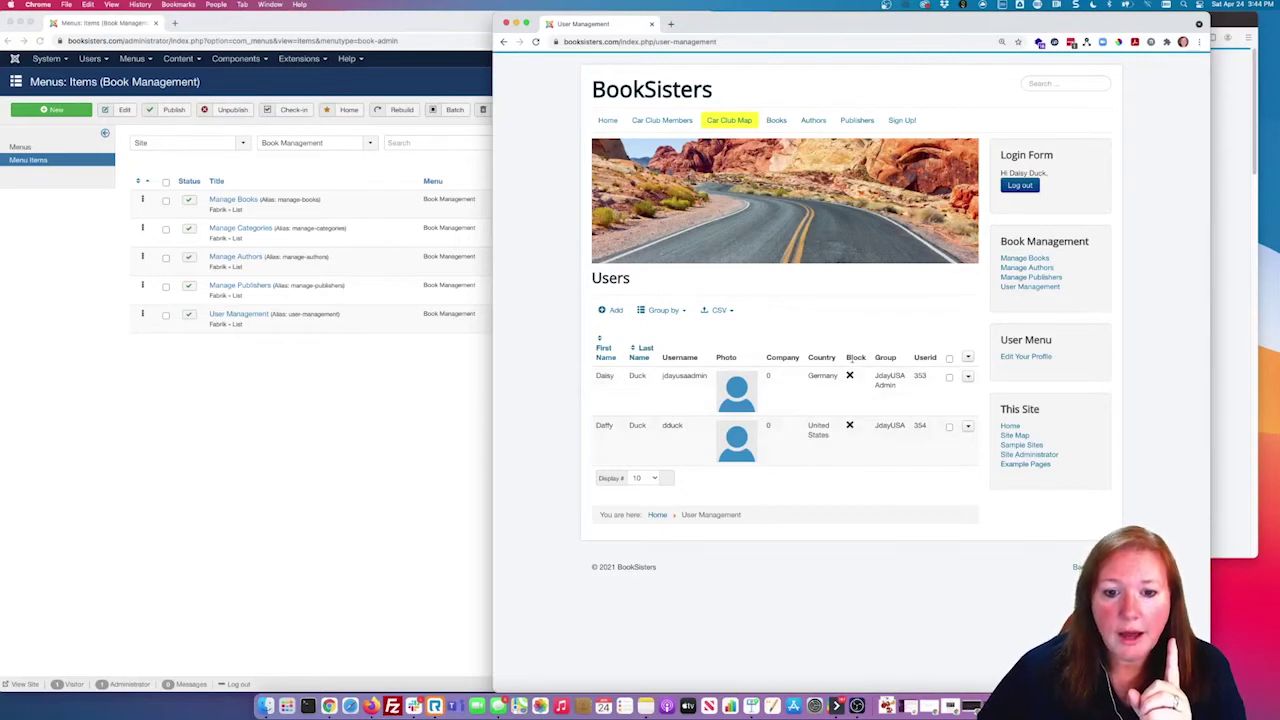
pyautogui.click(336, 398)
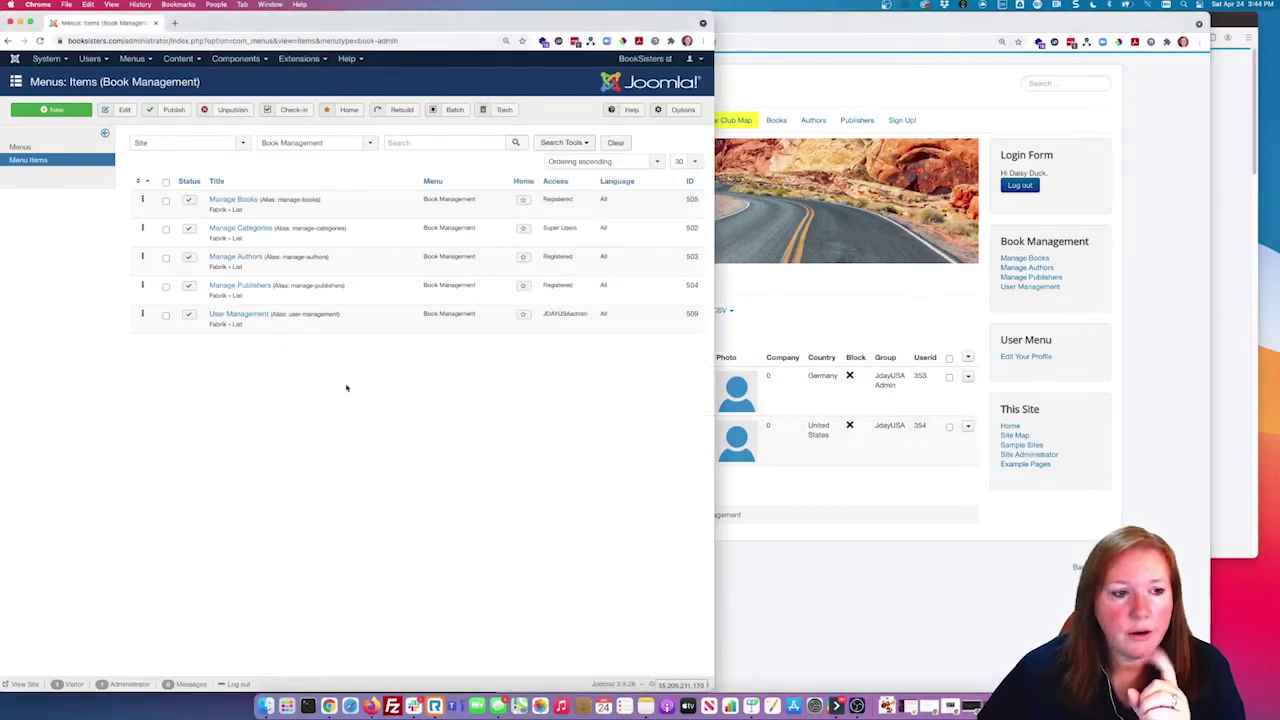
# Step: Open Users > Manage and compare its four accounts with the two front-end users
pyautogui.click(90, 58)
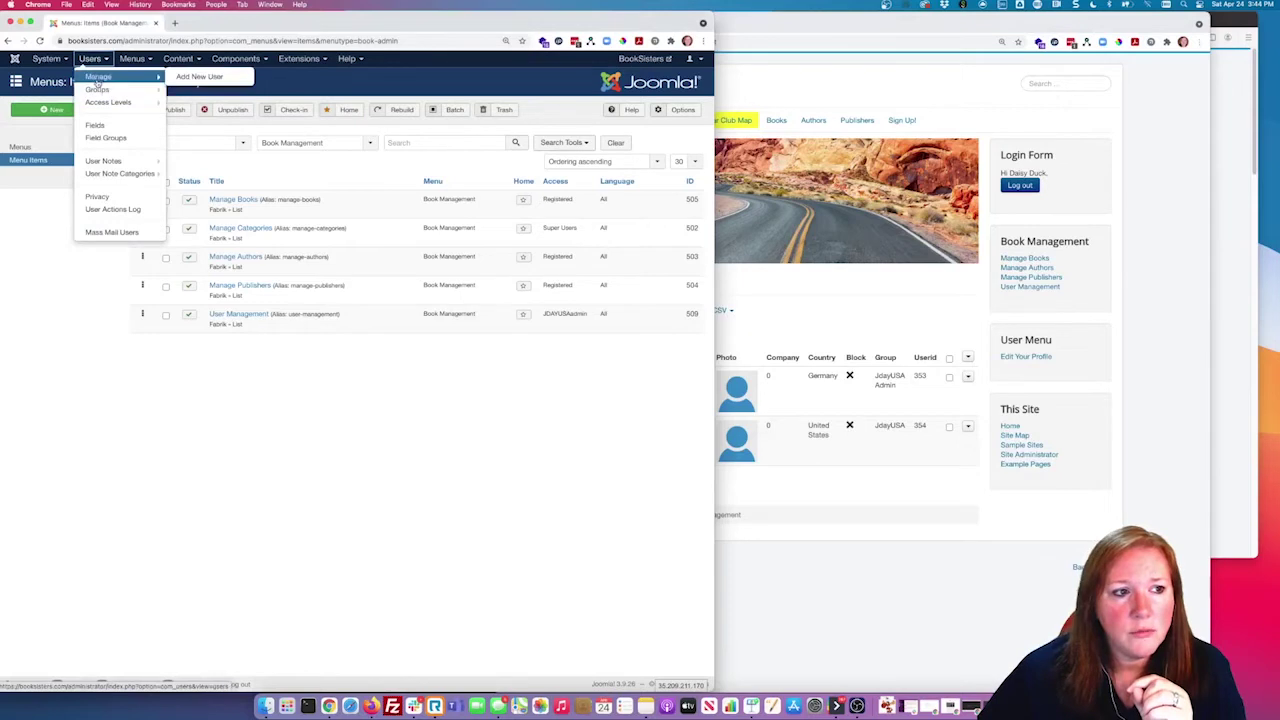
pyautogui.click(98, 78)
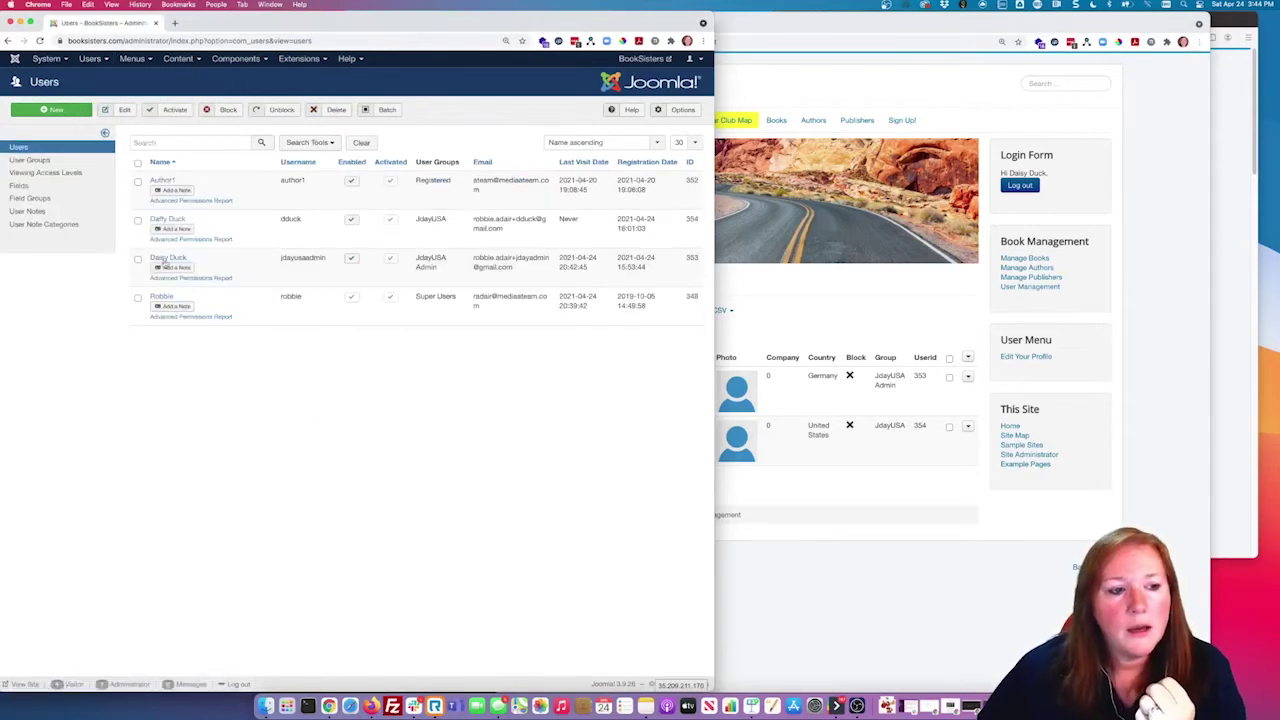
pyautogui.doubleClick(291, 296)
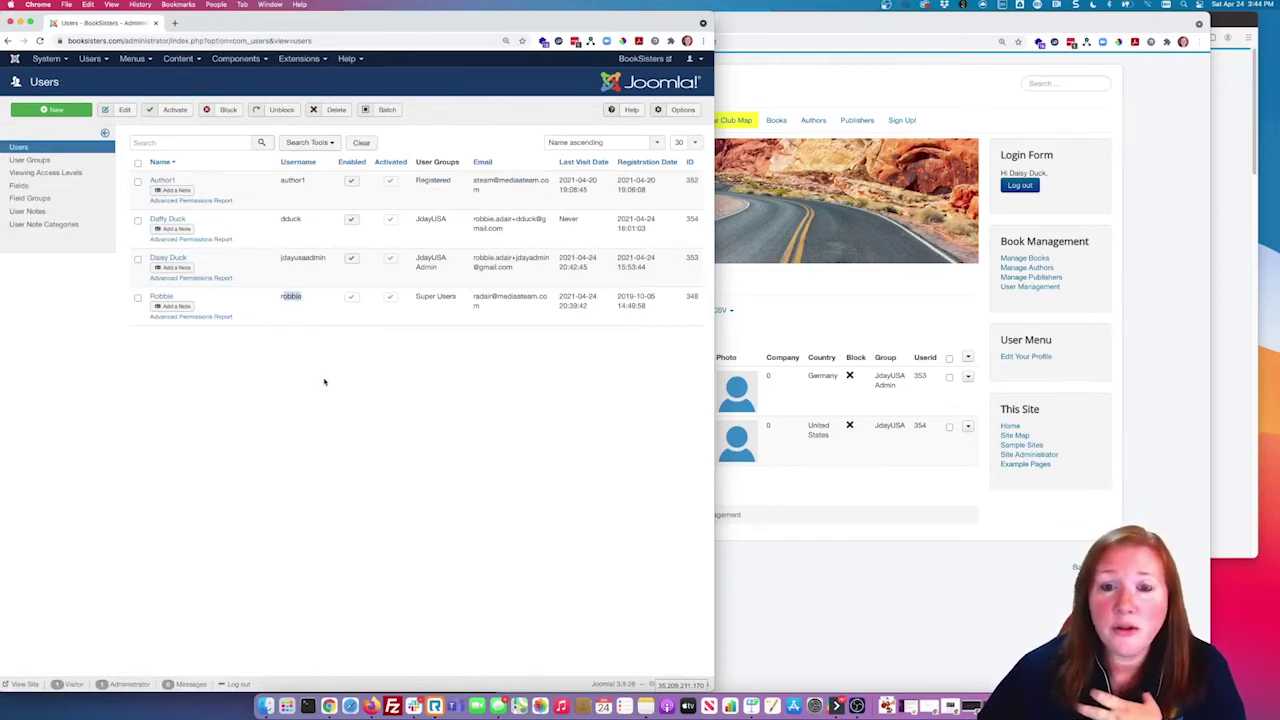
pyautogui.moveTo(187, 183); pyautogui.dragTo(150, 183)
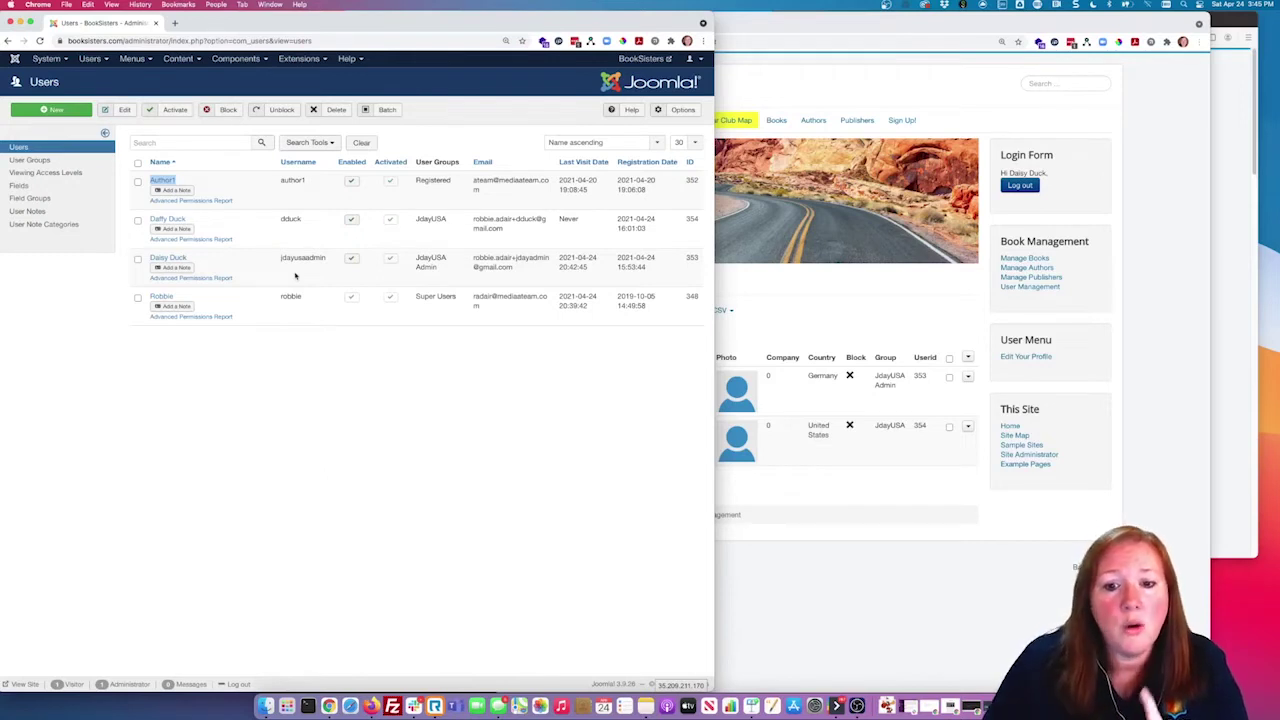
pyautogui.click(771, 307)
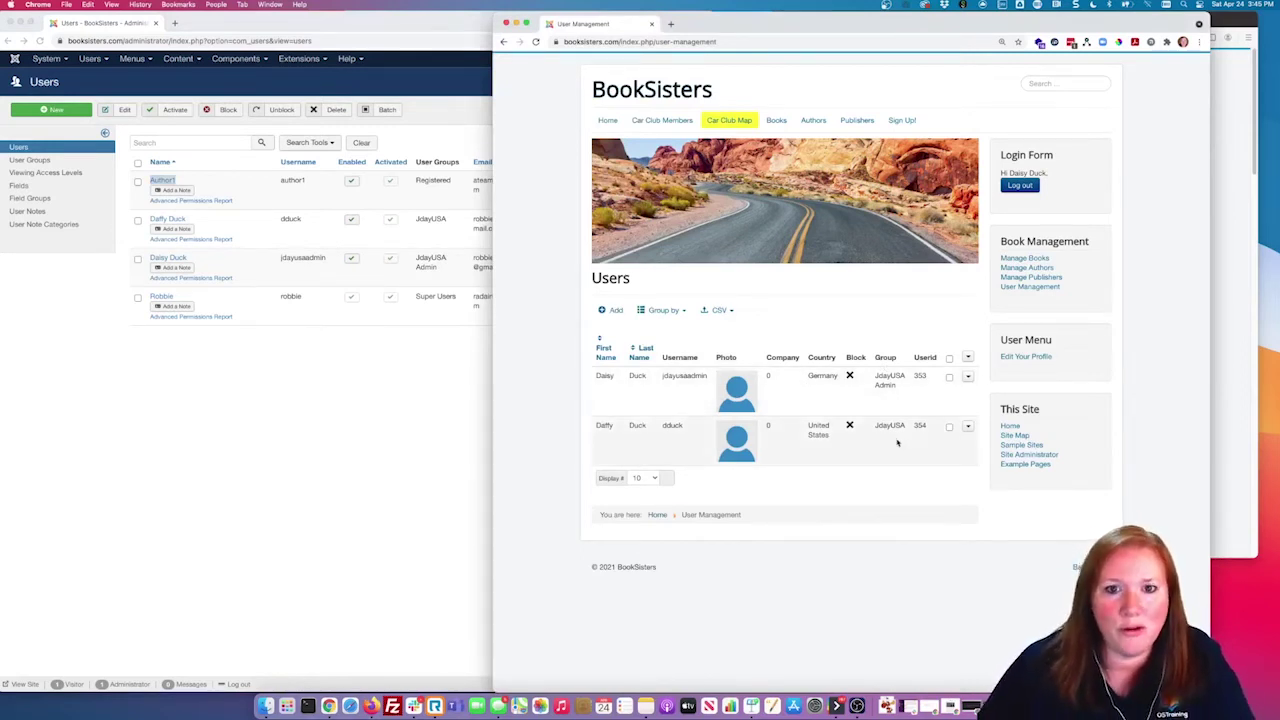
pyautogui.click(410, 351)
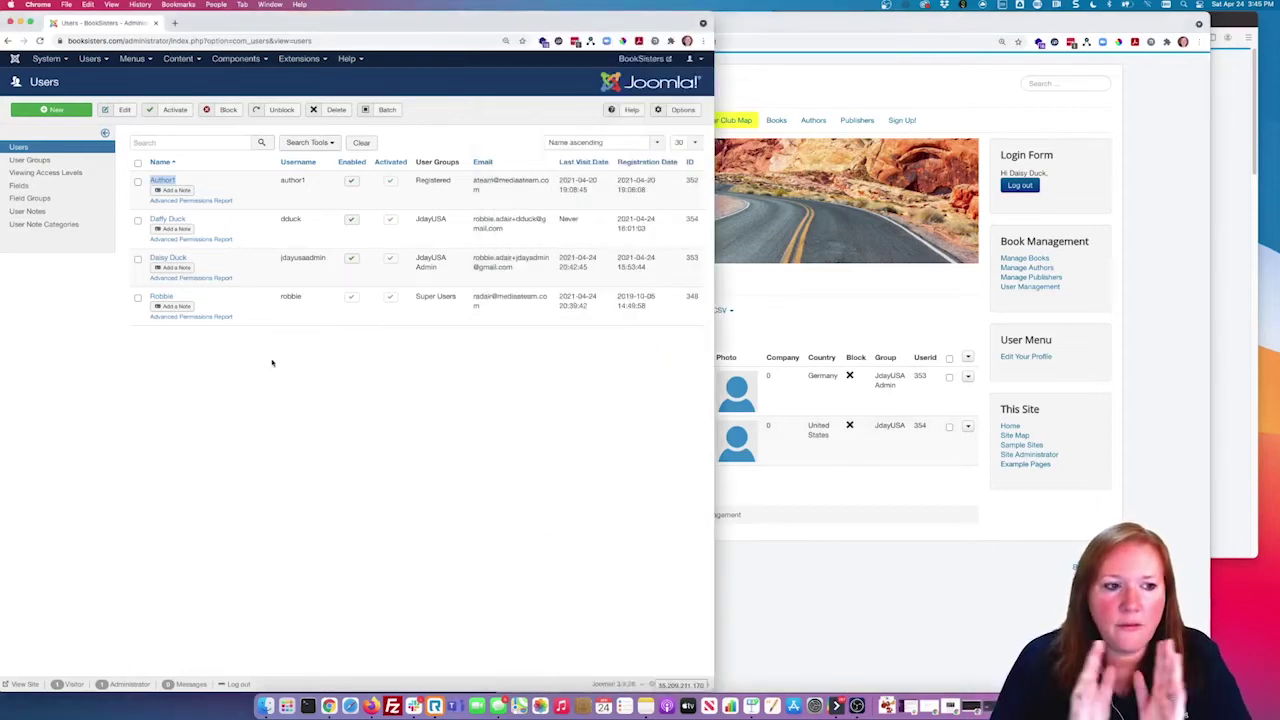
pyautogui.click(271, 363)
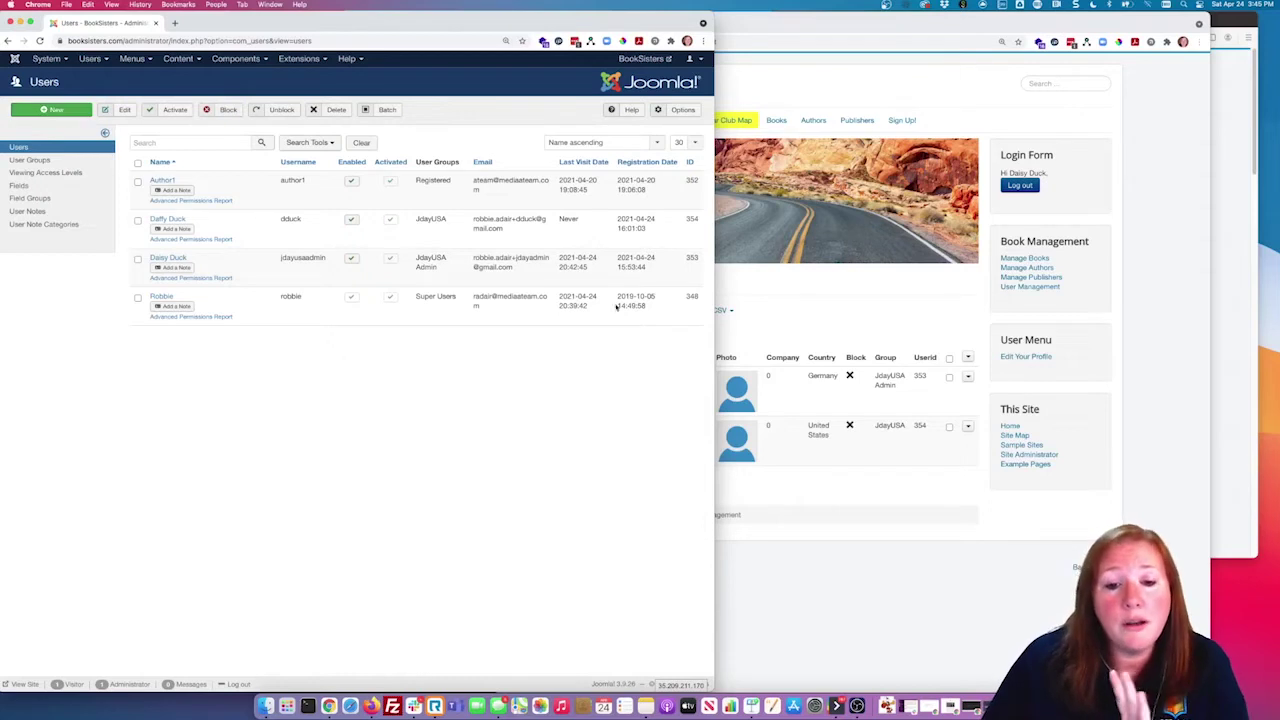
pyautogui.click(904, 314)
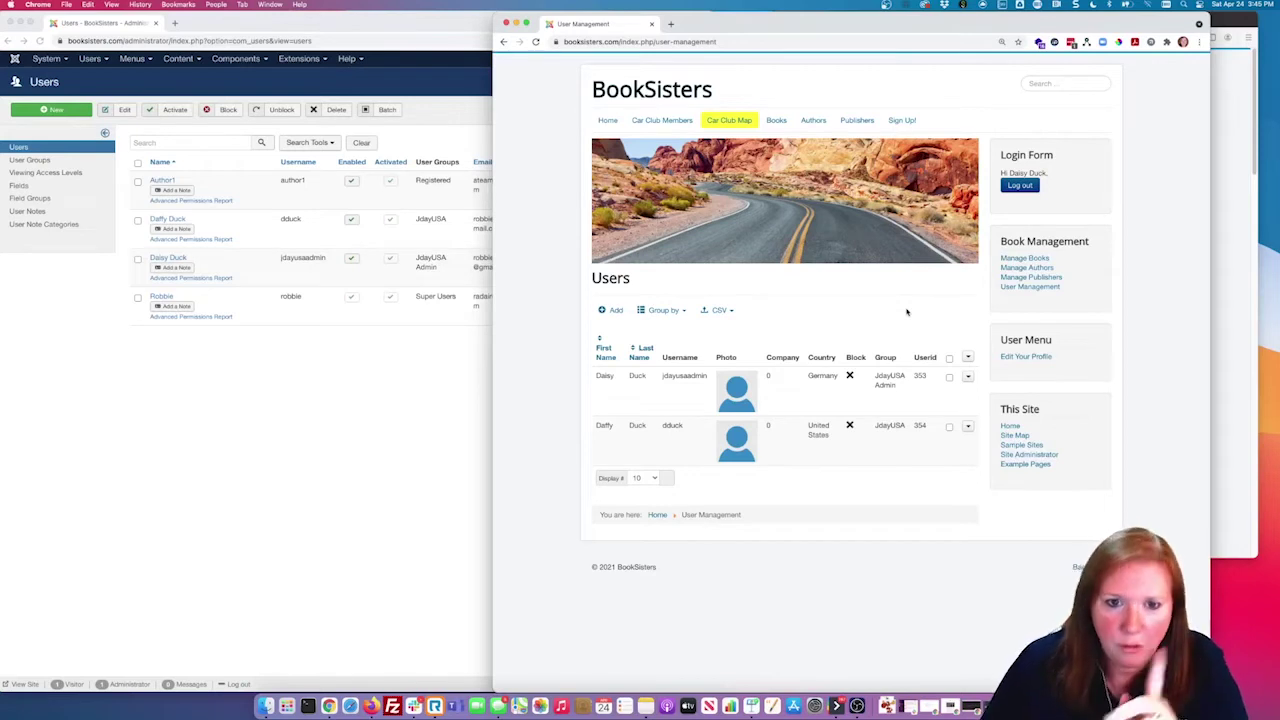
pyautogui.click(349, 420)
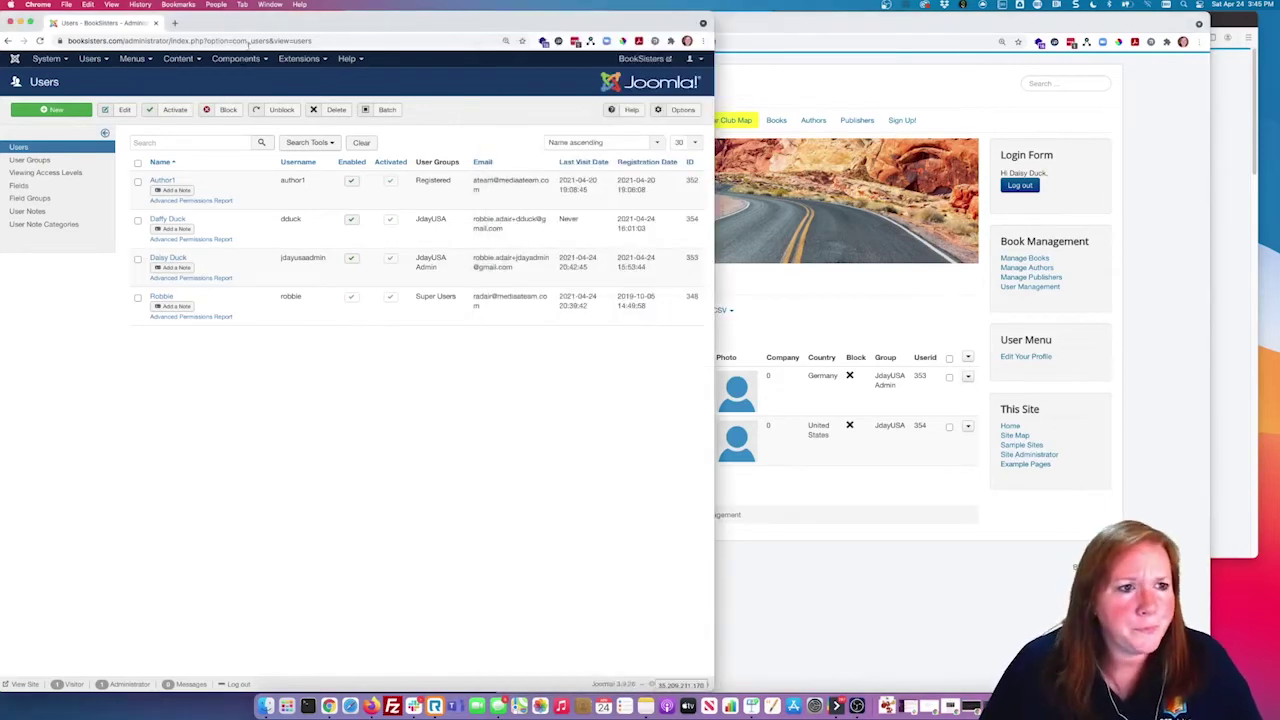
pyautogui.click(236, 58)
# Step: Open Fabrik Elements, note date_time's plugin type, then bring the front-end Users page forward
pyautogui.moveTo(266, 117)
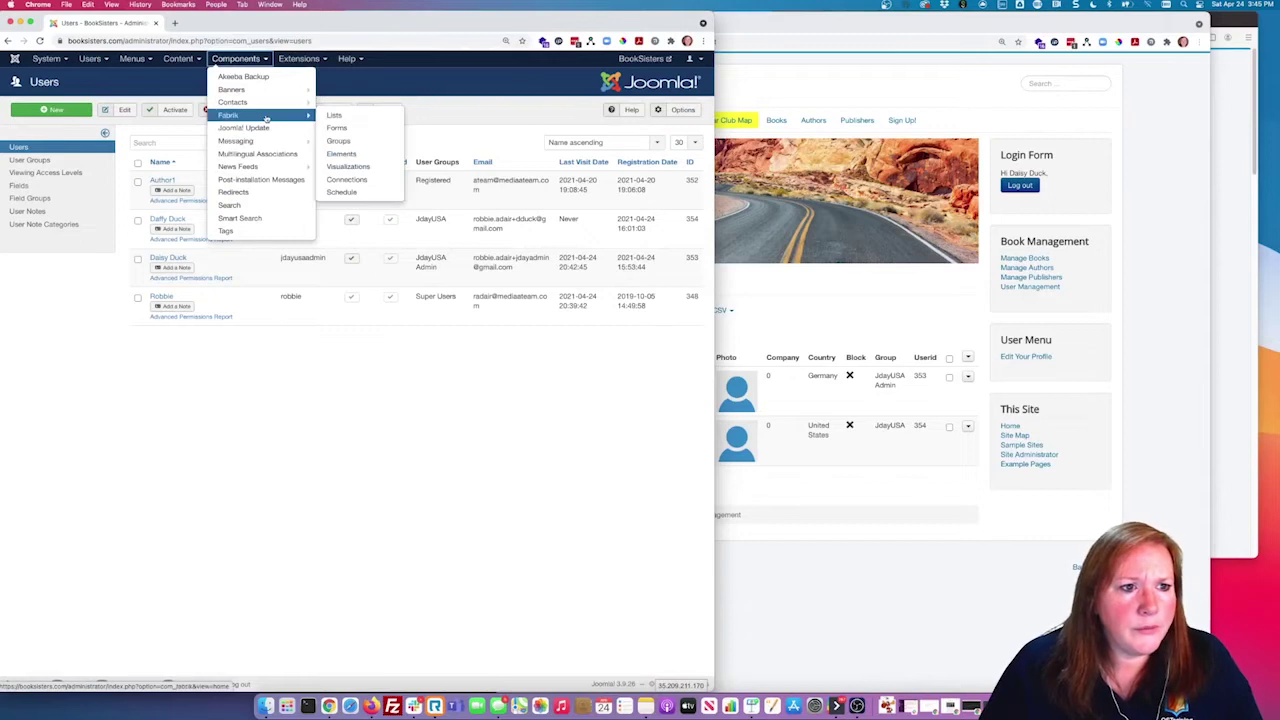
pyautogui.click(343, 154)
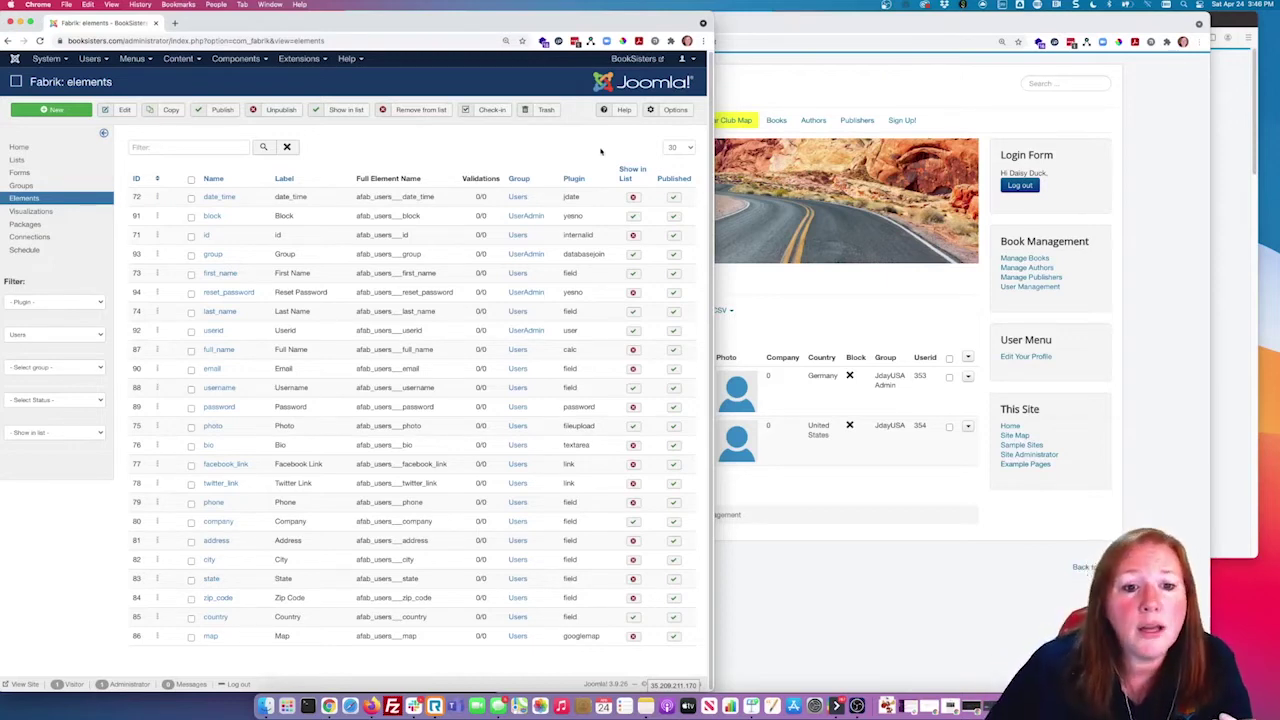
pyautogui.doubleClick(584, 198)
pyautogui.click(574, 196)
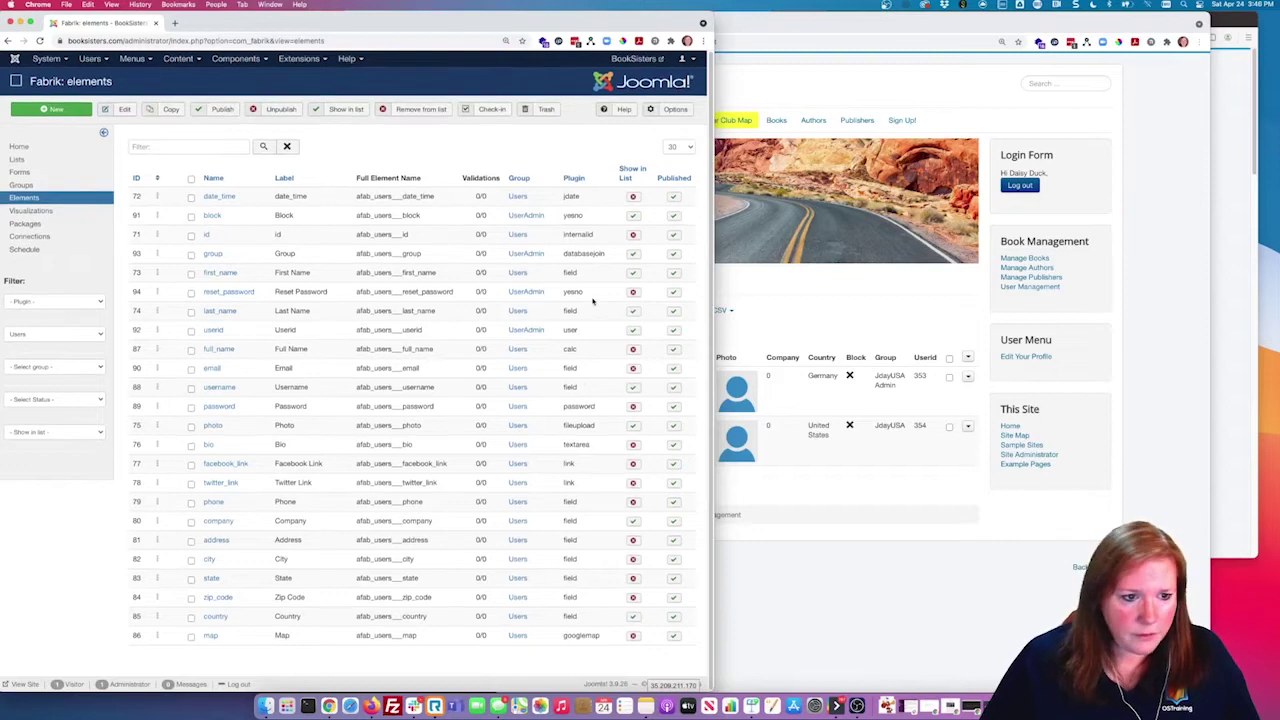
pyautogui.click(772, 318)
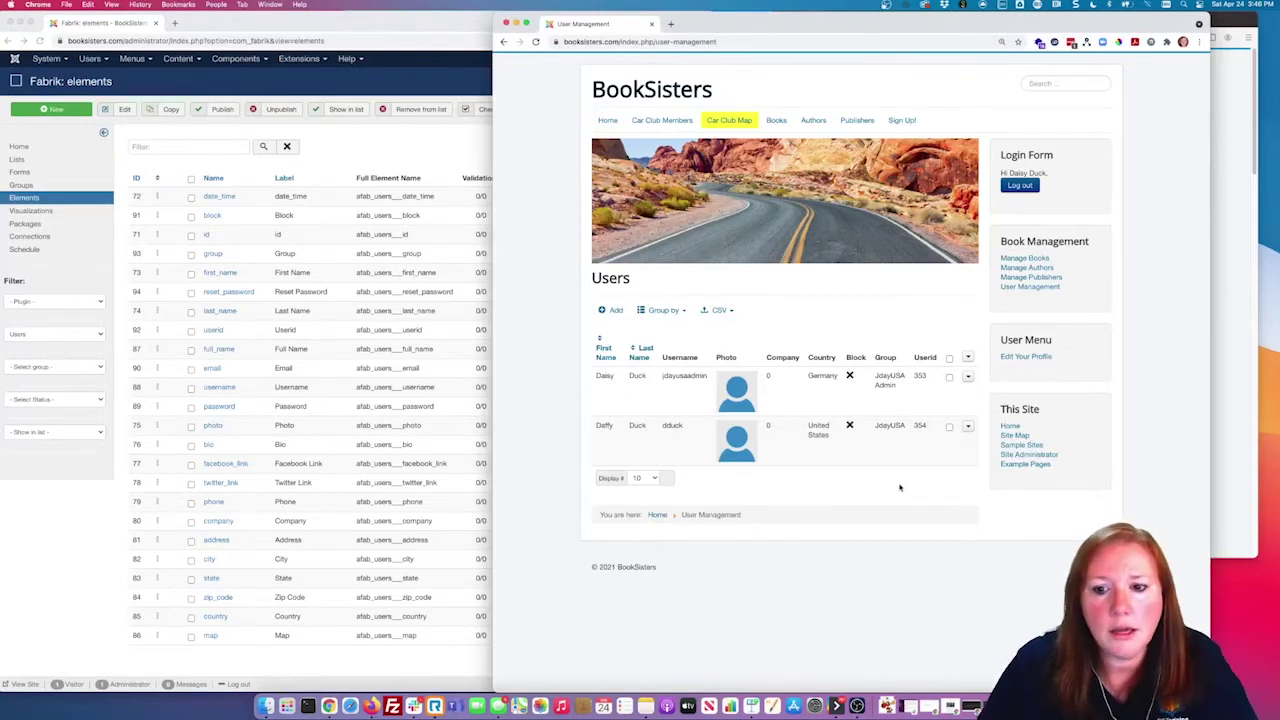
# Step: Open a blank add-user form, toggle Block to Yes then No, and choose group JdayUSA
pyautogui.click(613, 310)
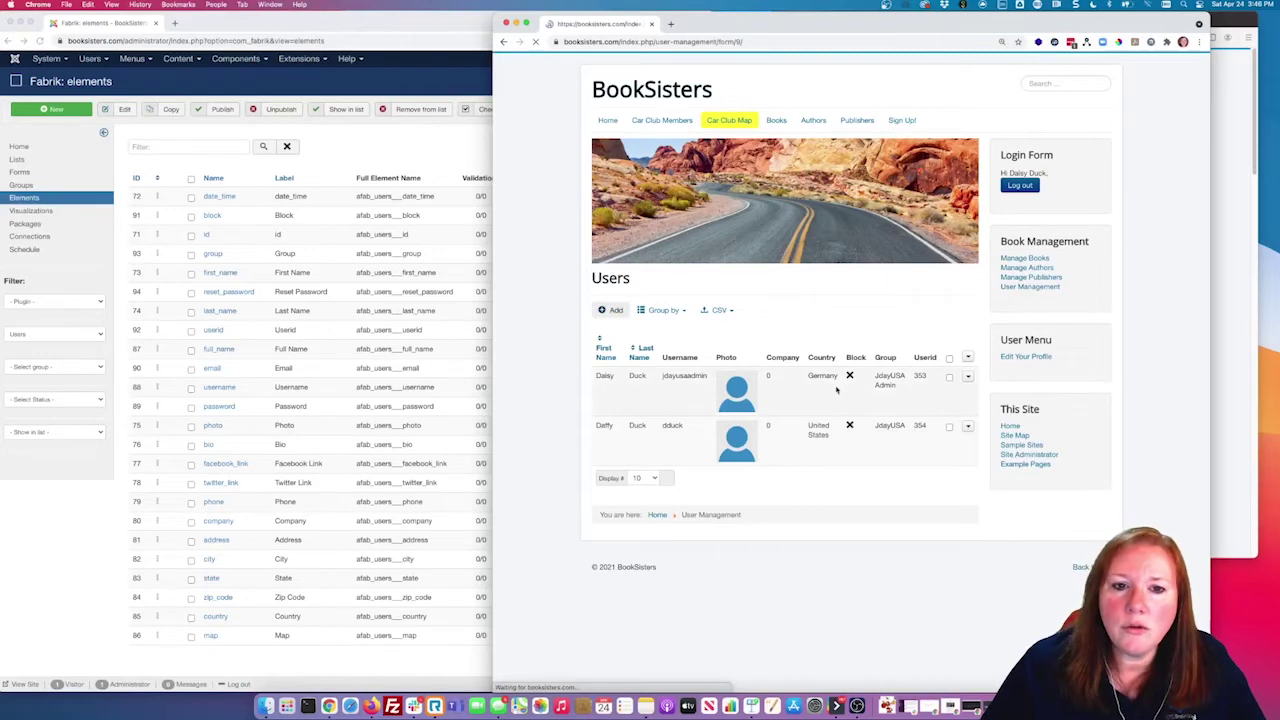
pyautogui.scroll(-5, 852, 385)
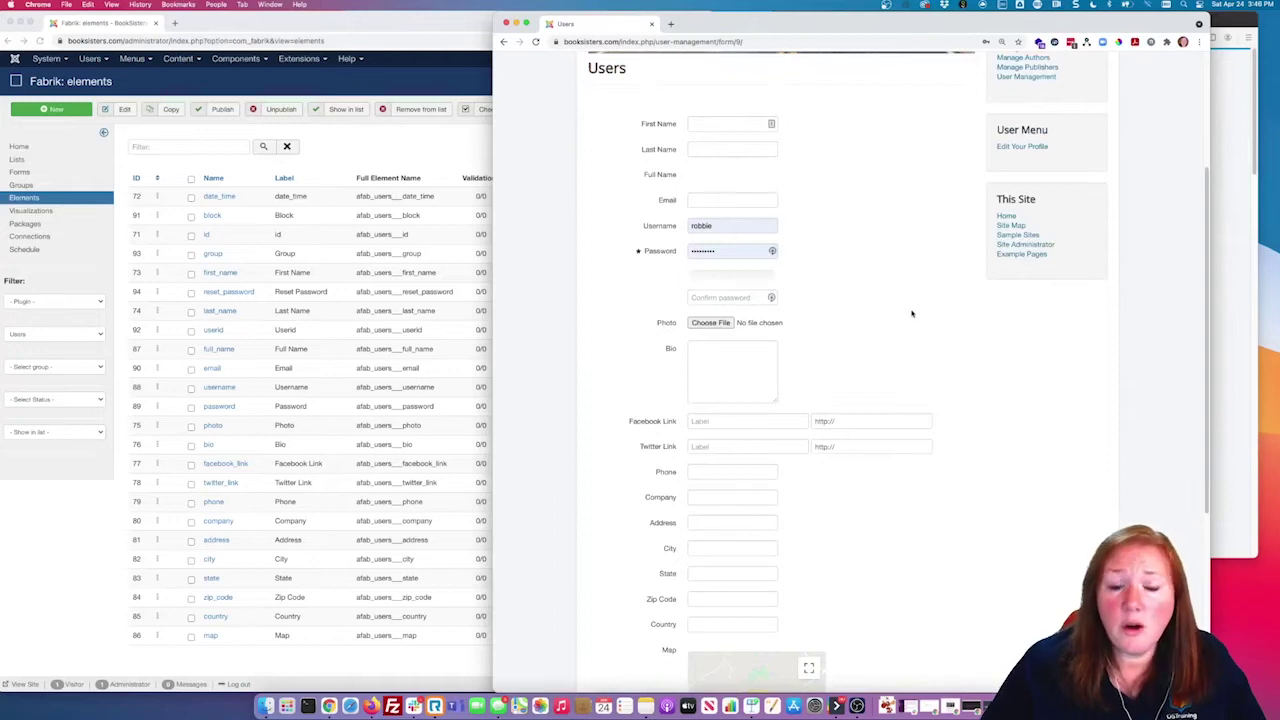
pyautogui.scroll(-1, 911, 312)
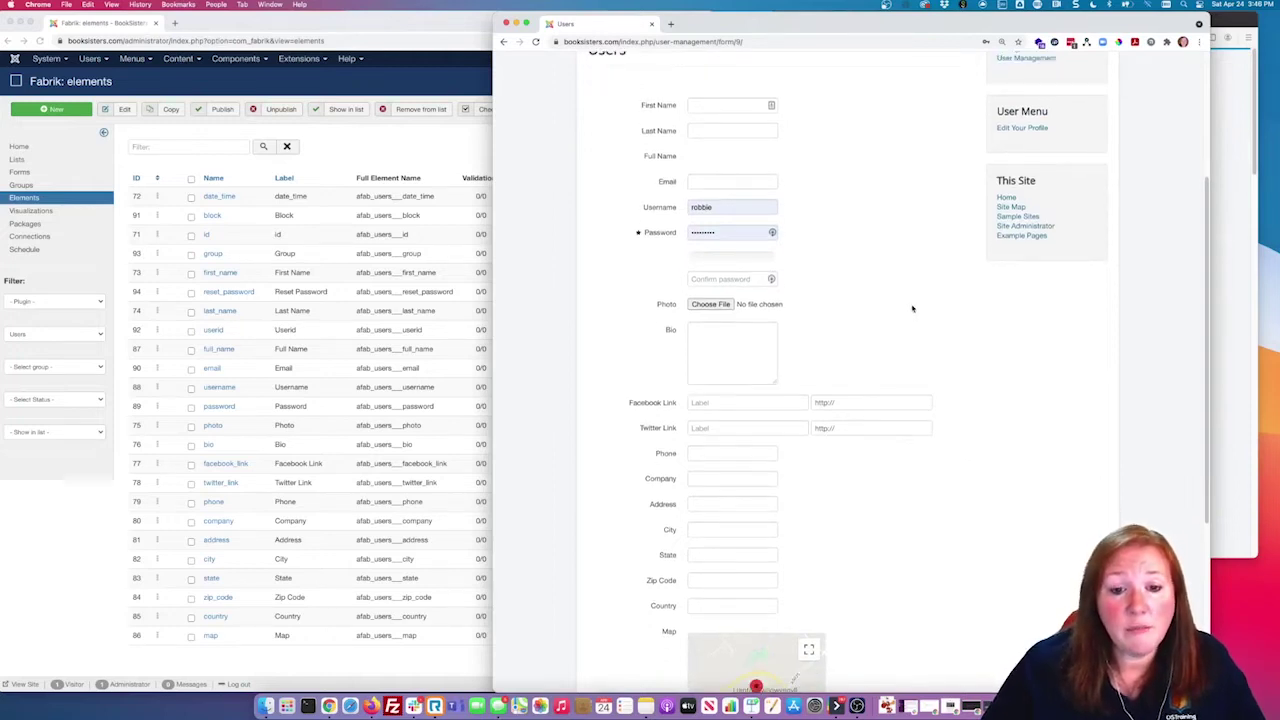
pyautogui.scroll(-5, 912, 308)
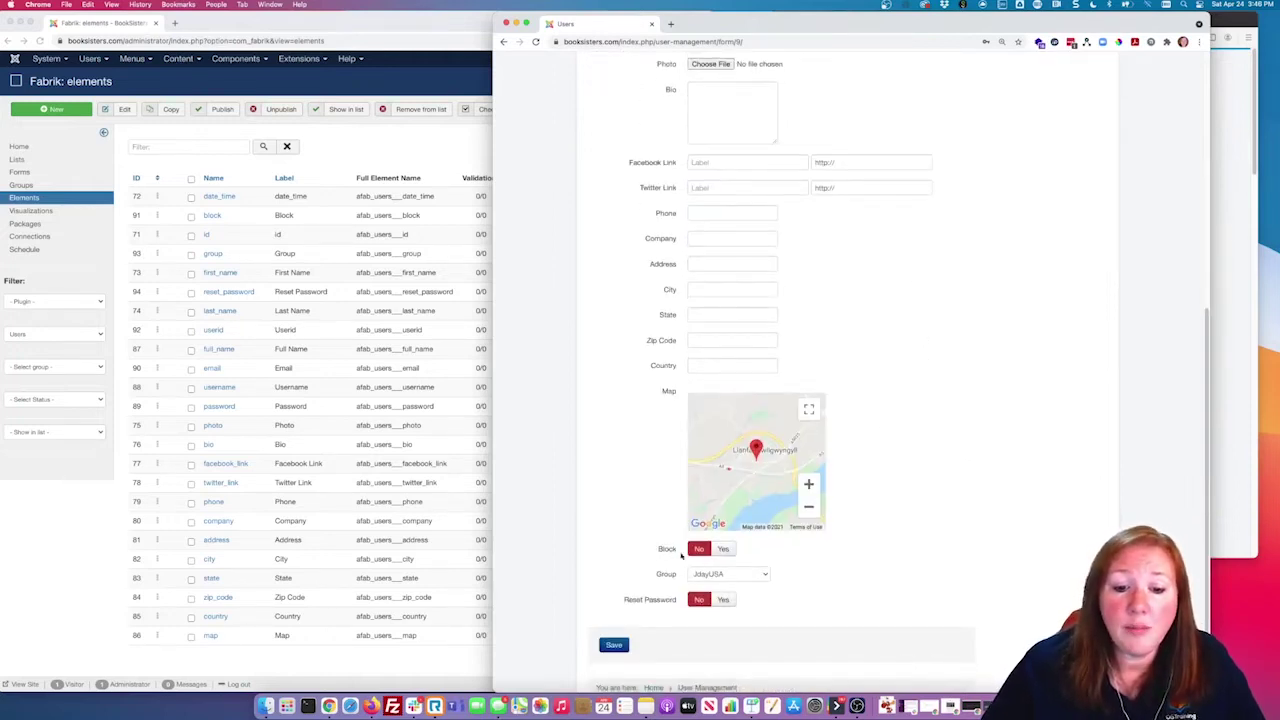
pyautogui.click(720, 550)
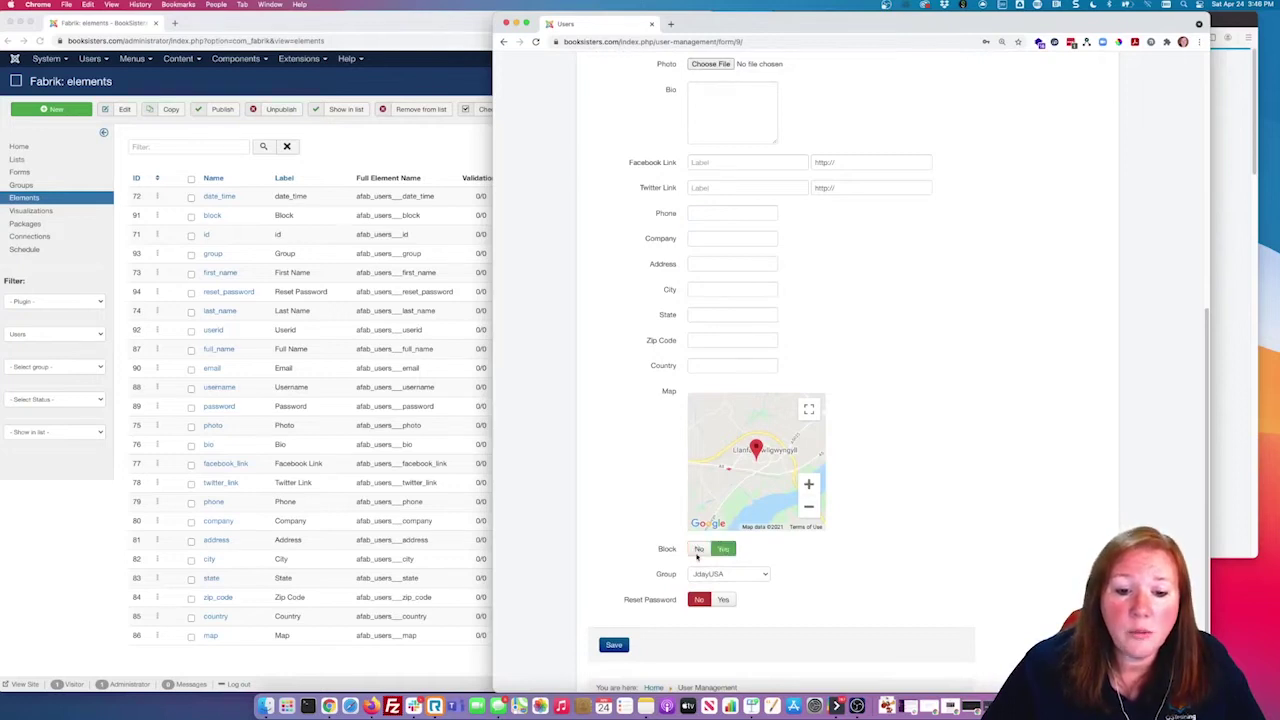
pyautogui.click(698, 550)
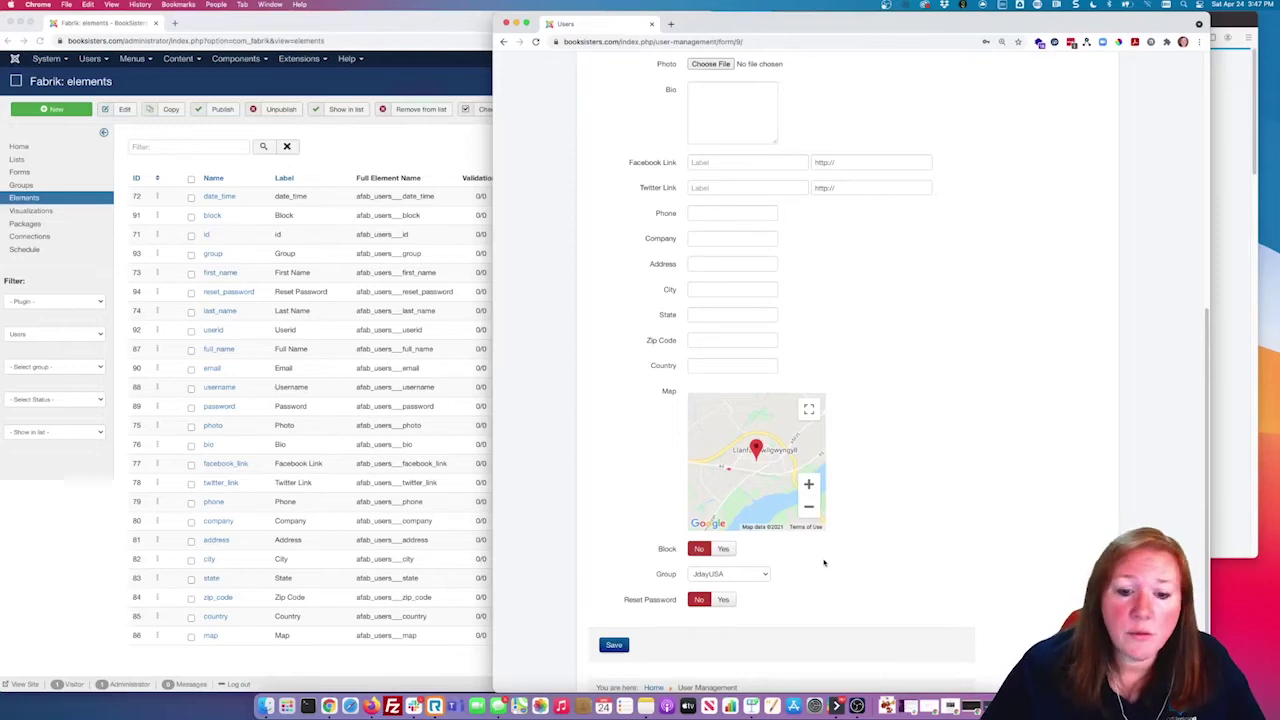
pyautogui.click(760, 577)
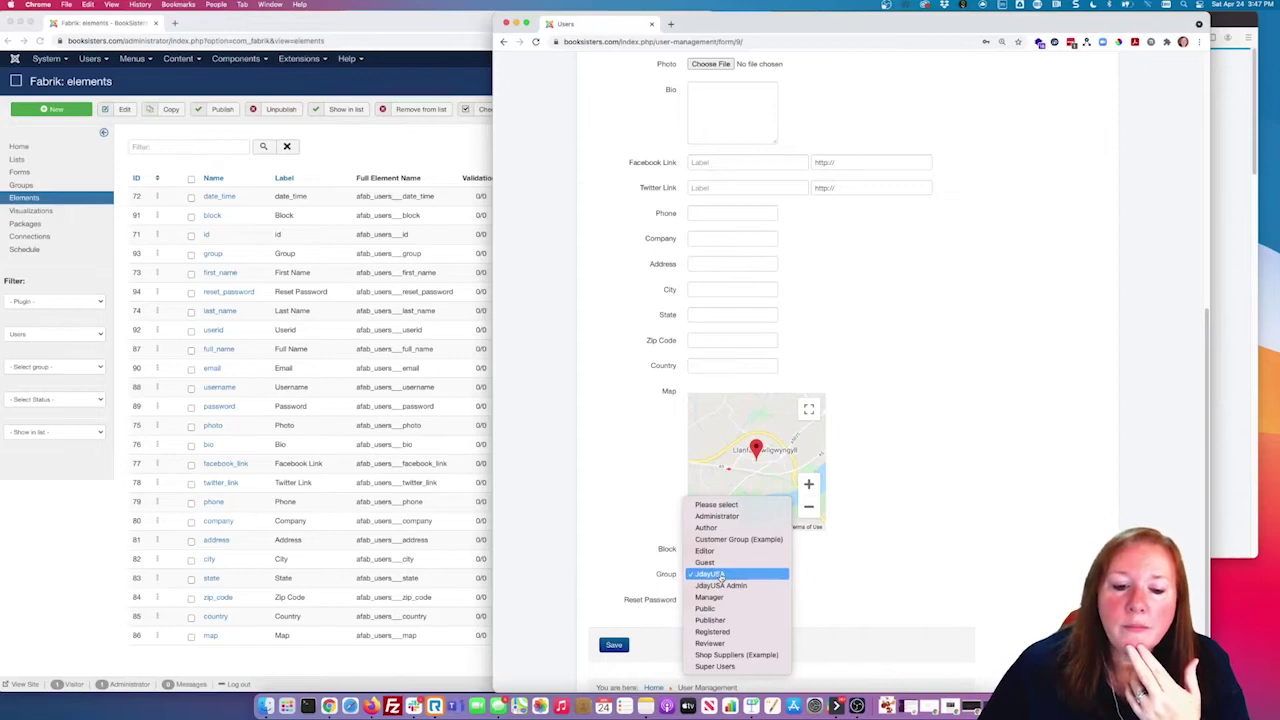
pyautogui.click(720, 575)
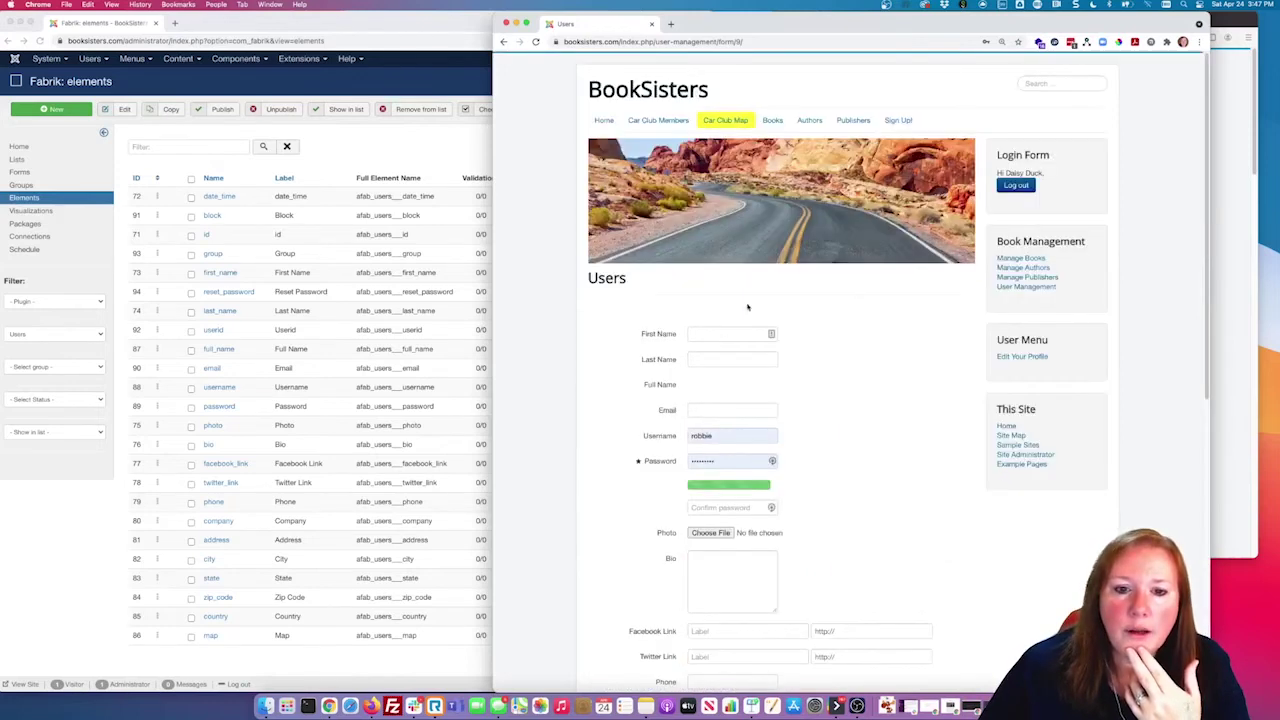
pyautogui.click(721, 334)
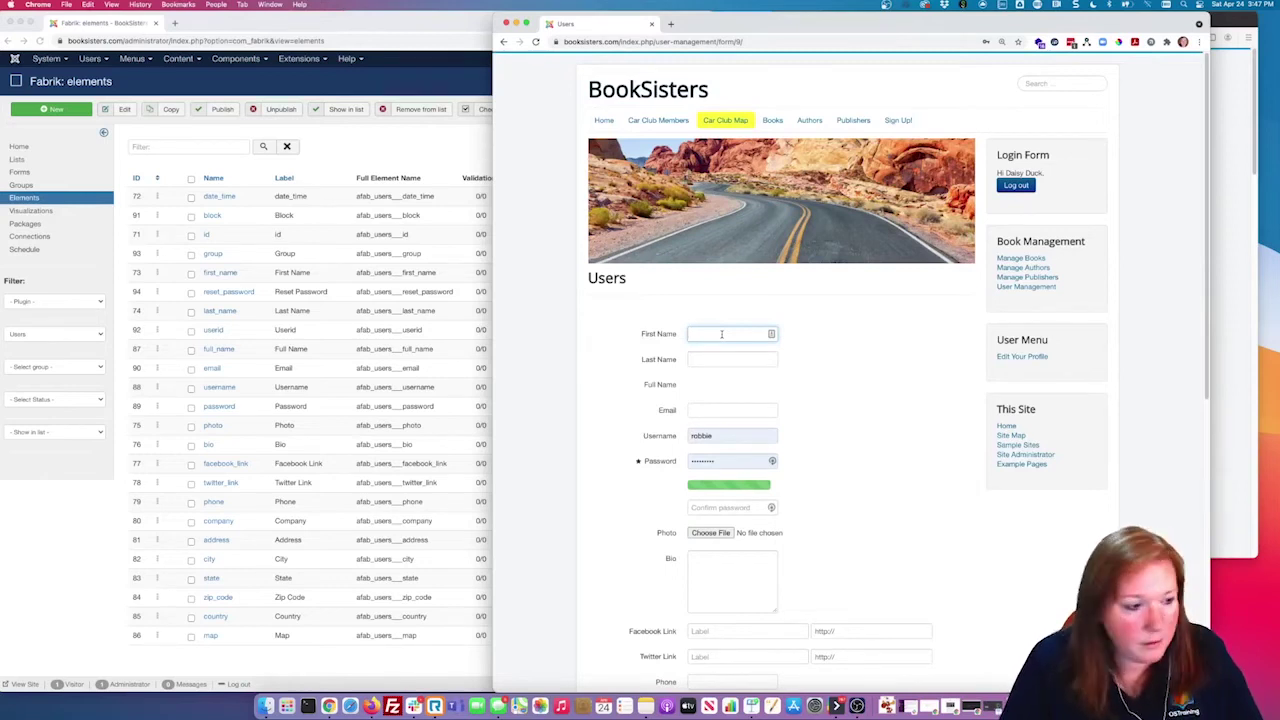
# Step: Enter the new user's first and last name on the Users form
pyautogui.write('Bu')
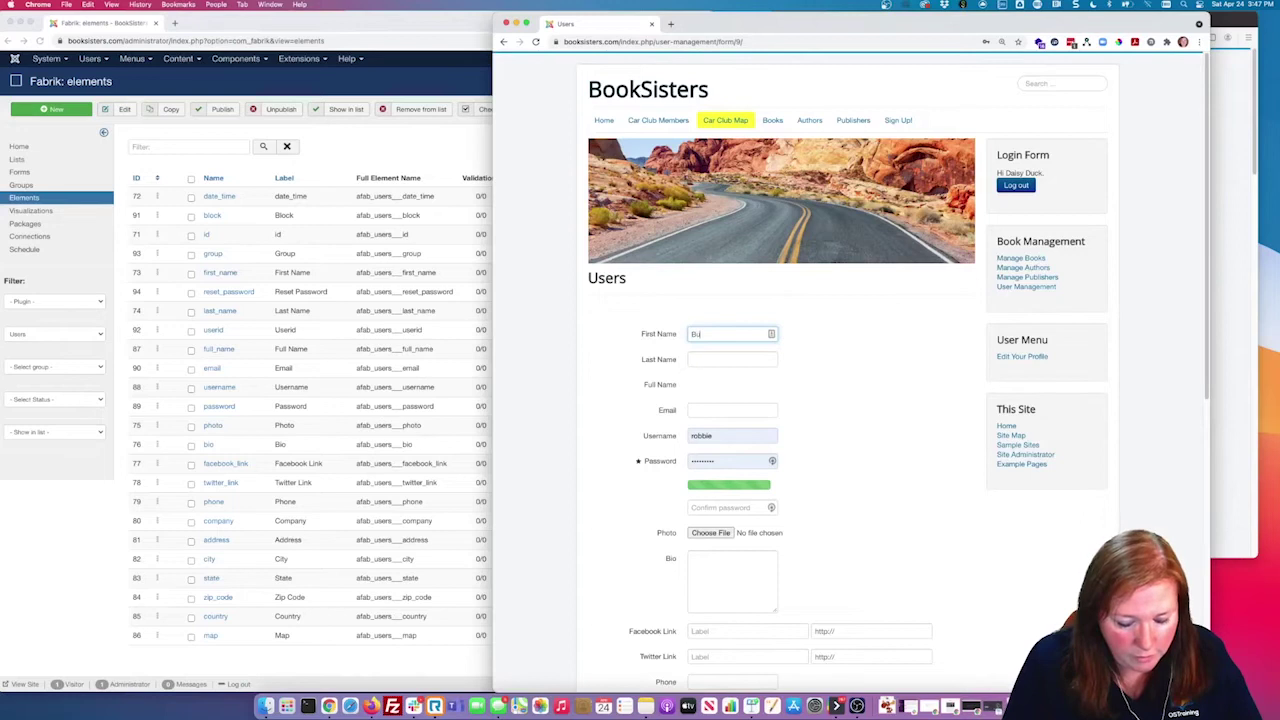
pyautogui.write('ll')
pyautogui.press('Tab')
pyautogui.write('Wink')
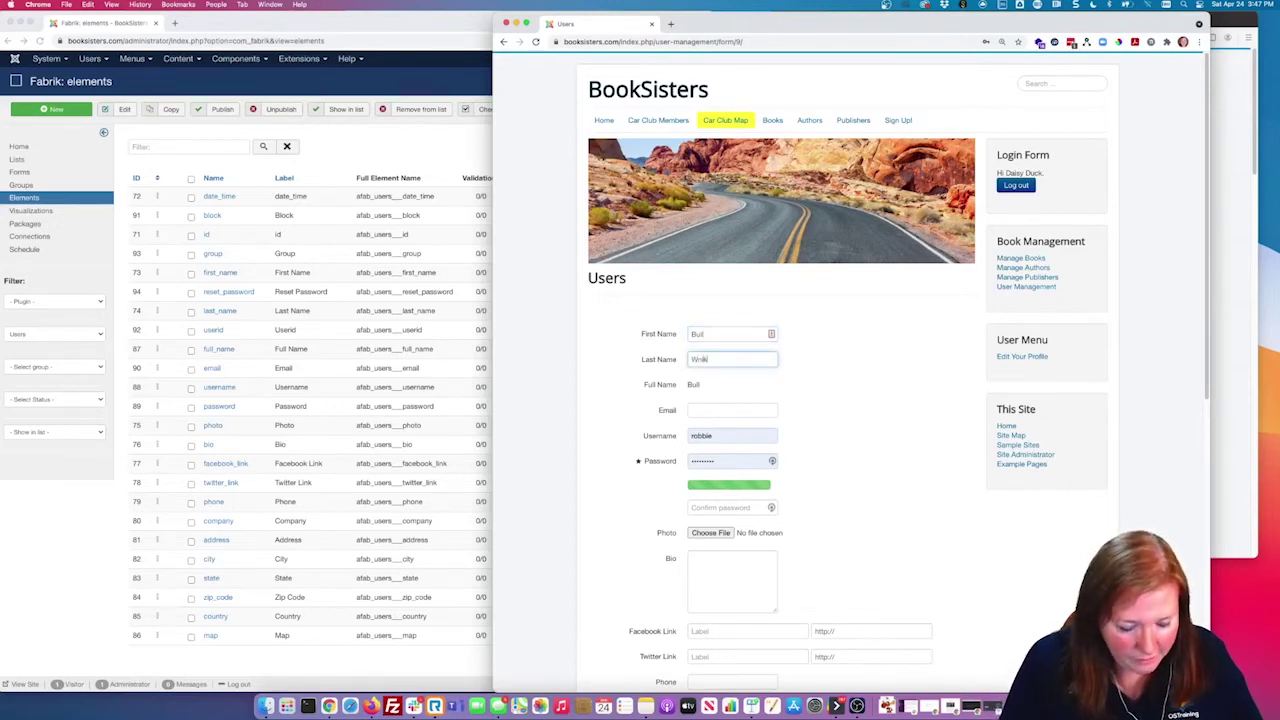
pyautogui.write('le')
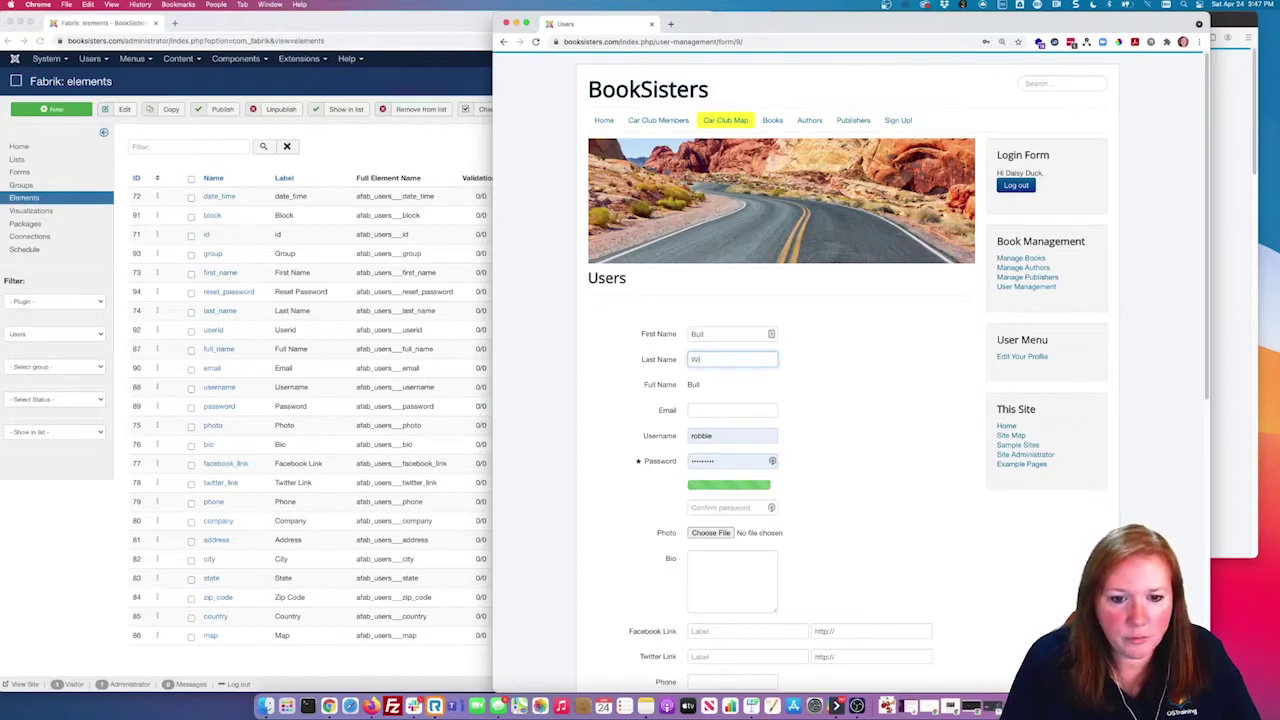
pyautogui.write('kle')
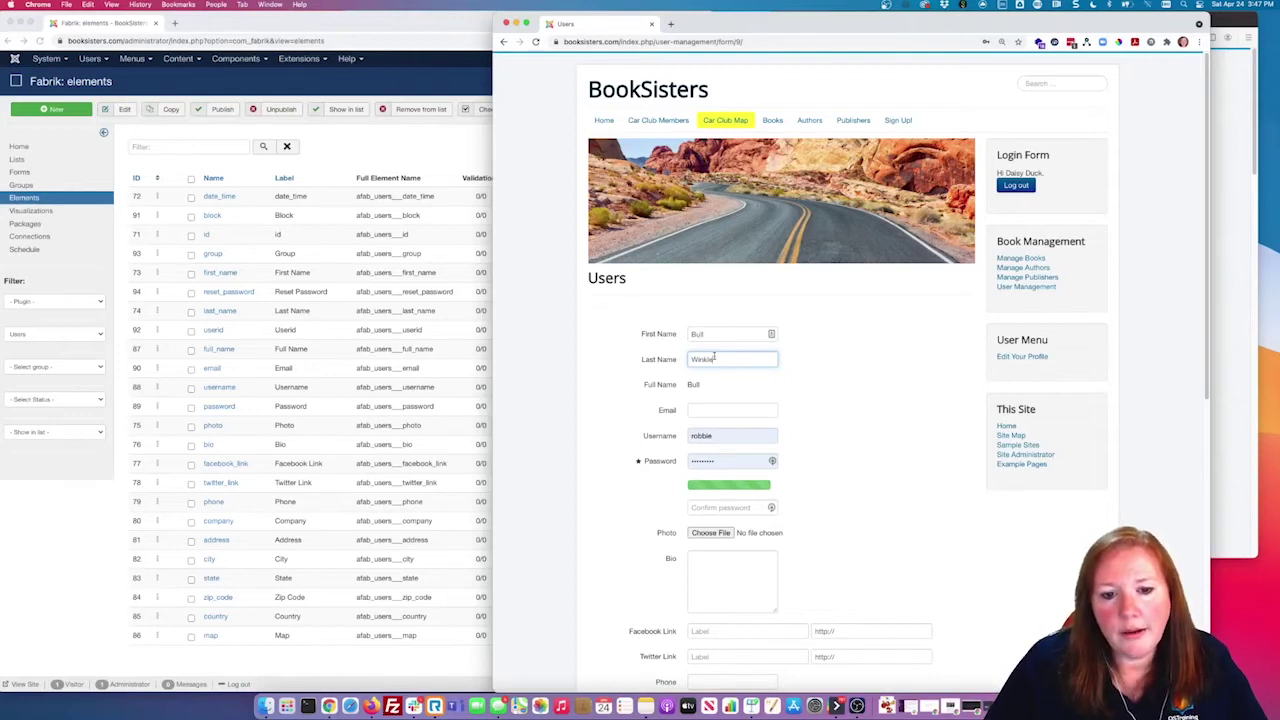
# Step: Inspect the auto-filled Full Name value, then return to the Fabrik elements list
pyautogui.click(730, 410)
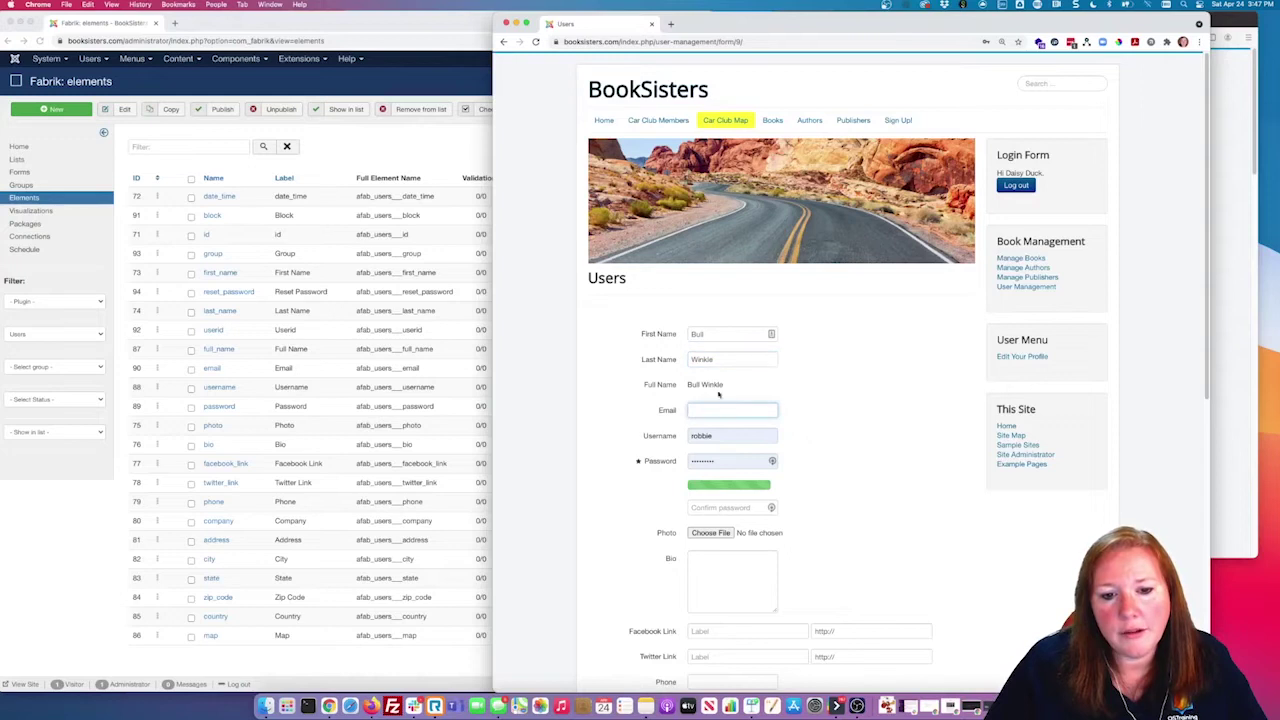
pyautogui.moveTo(695, 384); pyautogui.dragTo(732, 387)
pyautogui.click(737, 386)
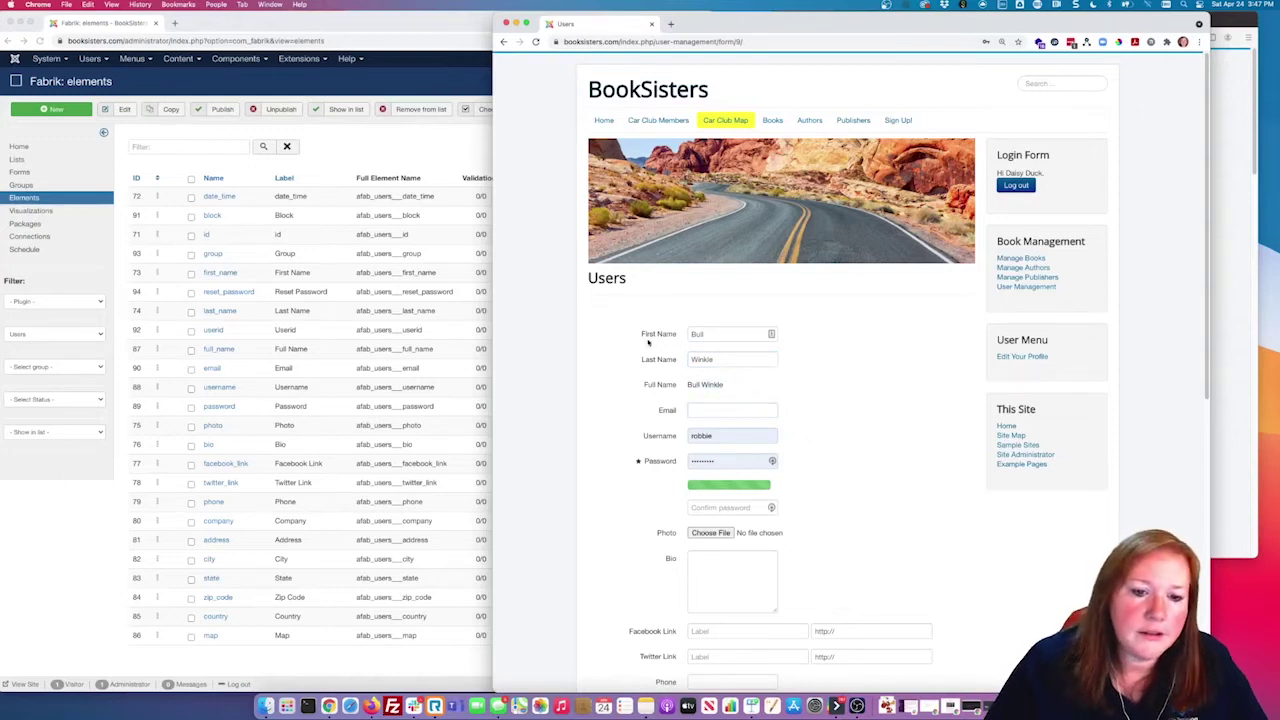
pyautogui.click(400, 149)
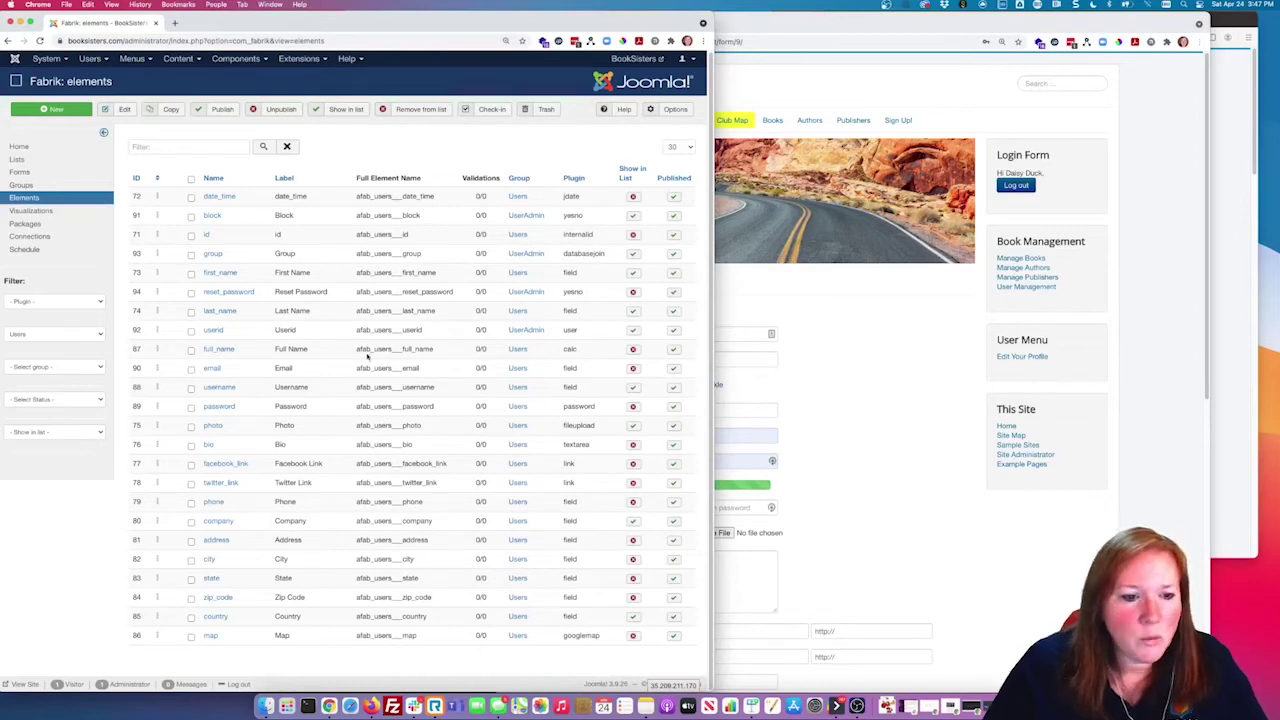
pyautogui.click(218, 350)
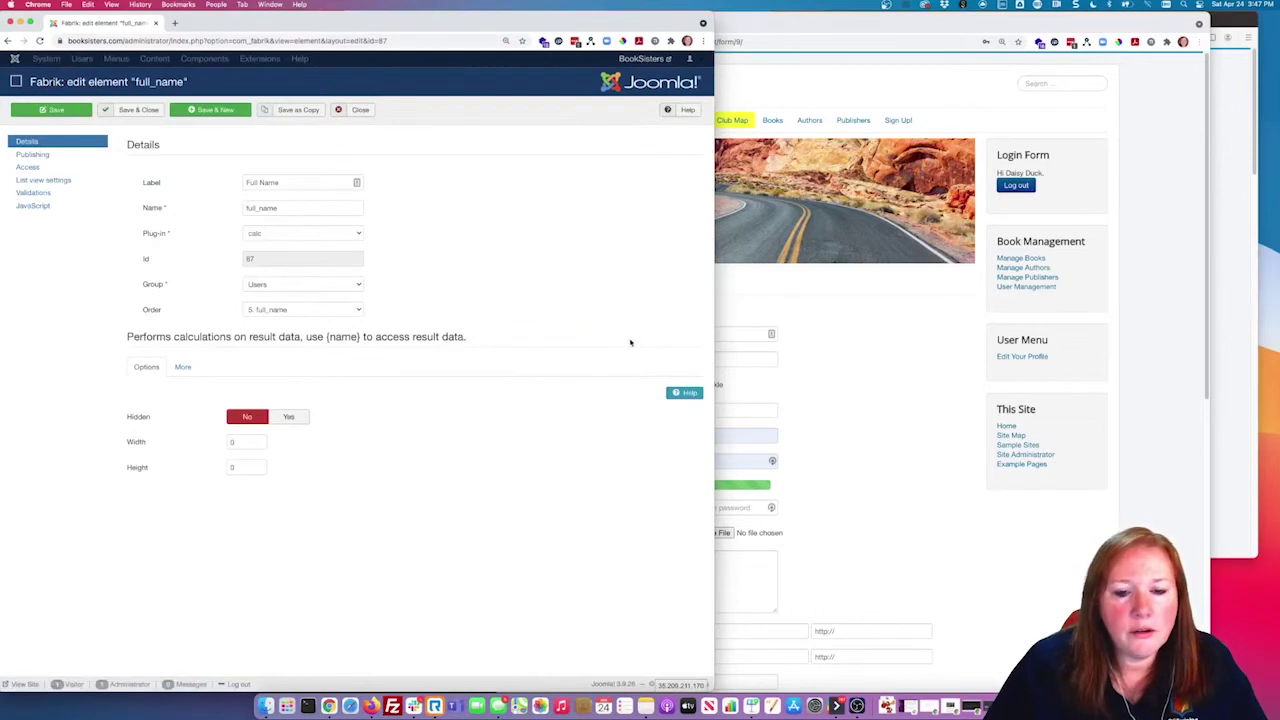
pyautogui.click(829, 330)
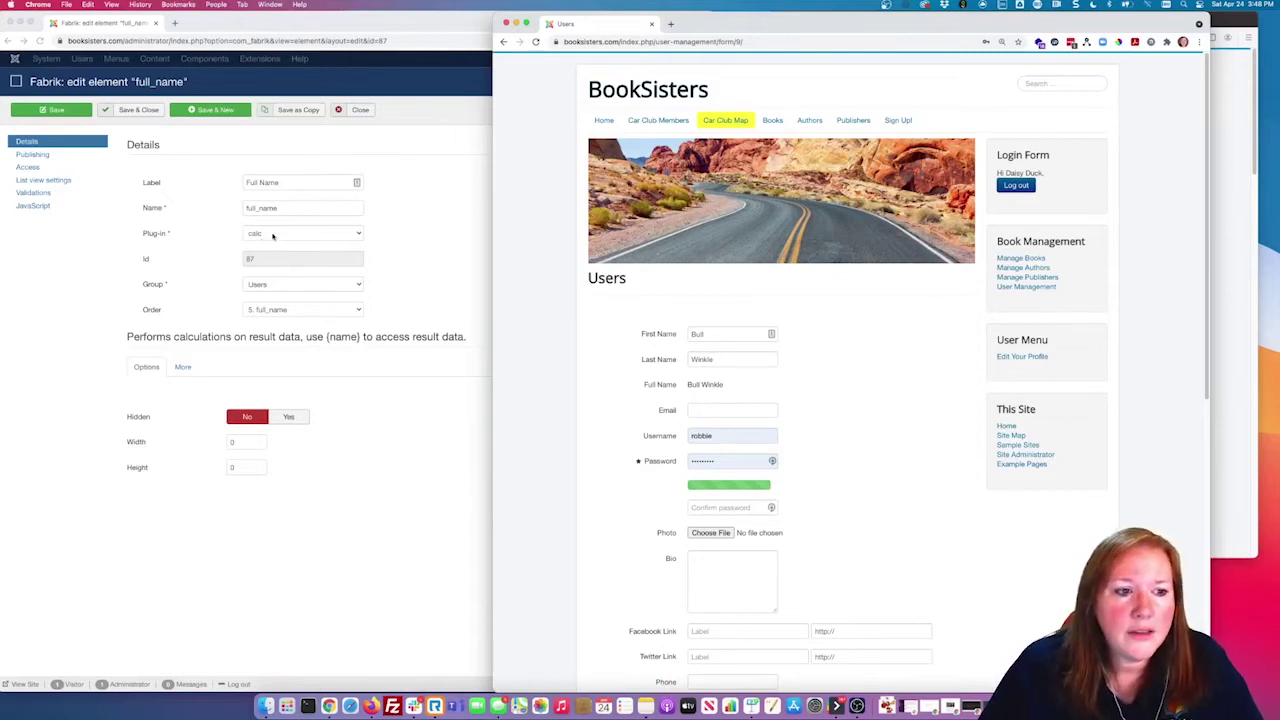
pyautogui.click(191, 366)
pyautogui.click(190, 366)
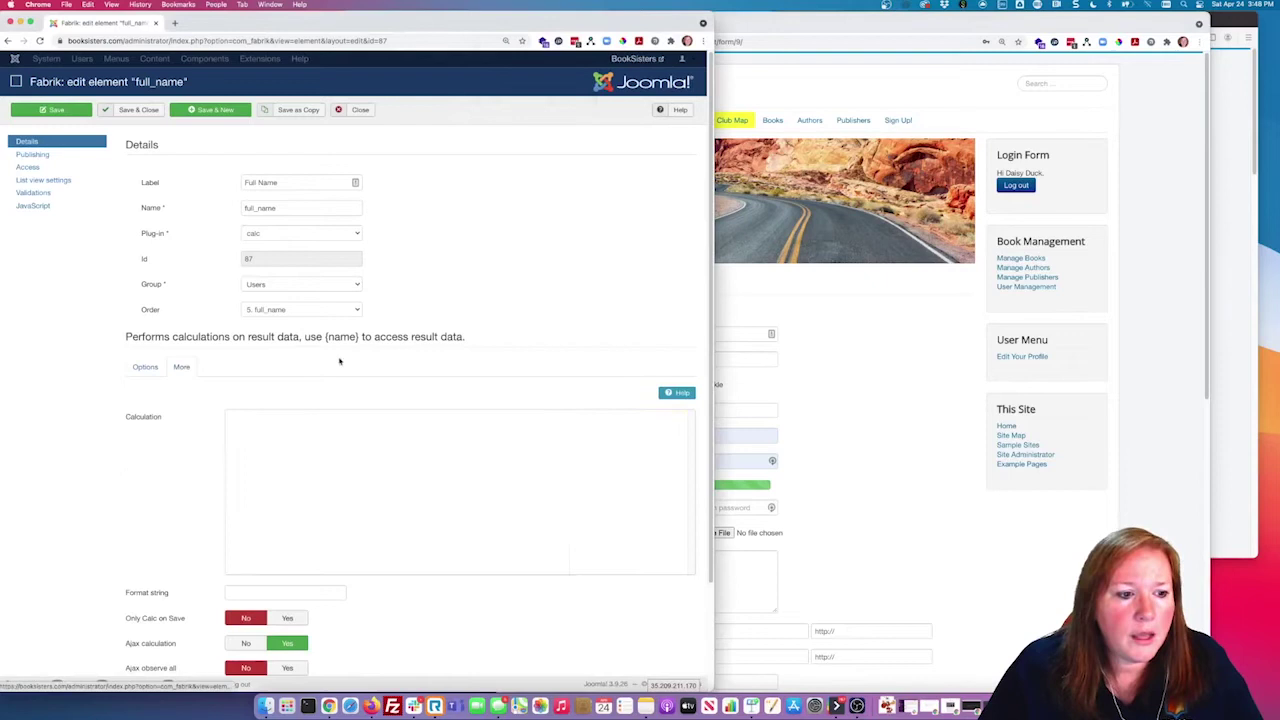
pyautogui.click(402, 500)
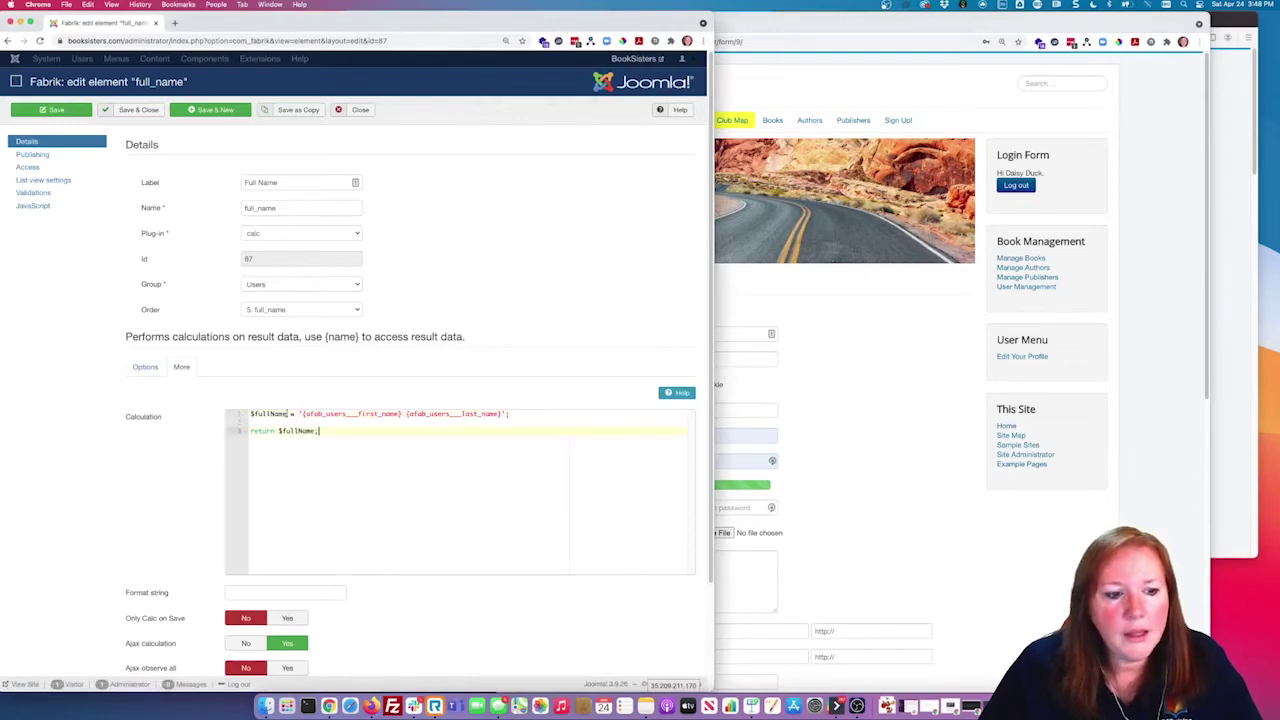
pyautogui.moveTo(400, 413); pyautogui.dragTo(378, 413)
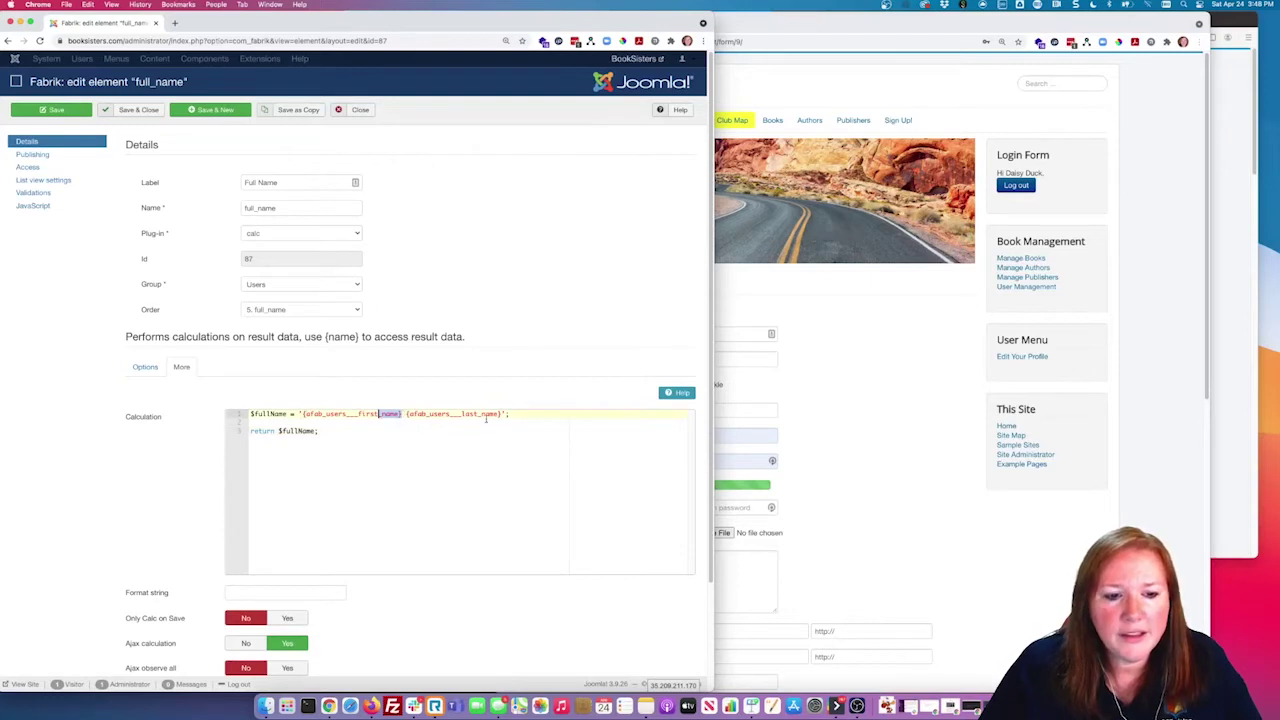
pyautogui.scroll(-3, 489, 468)
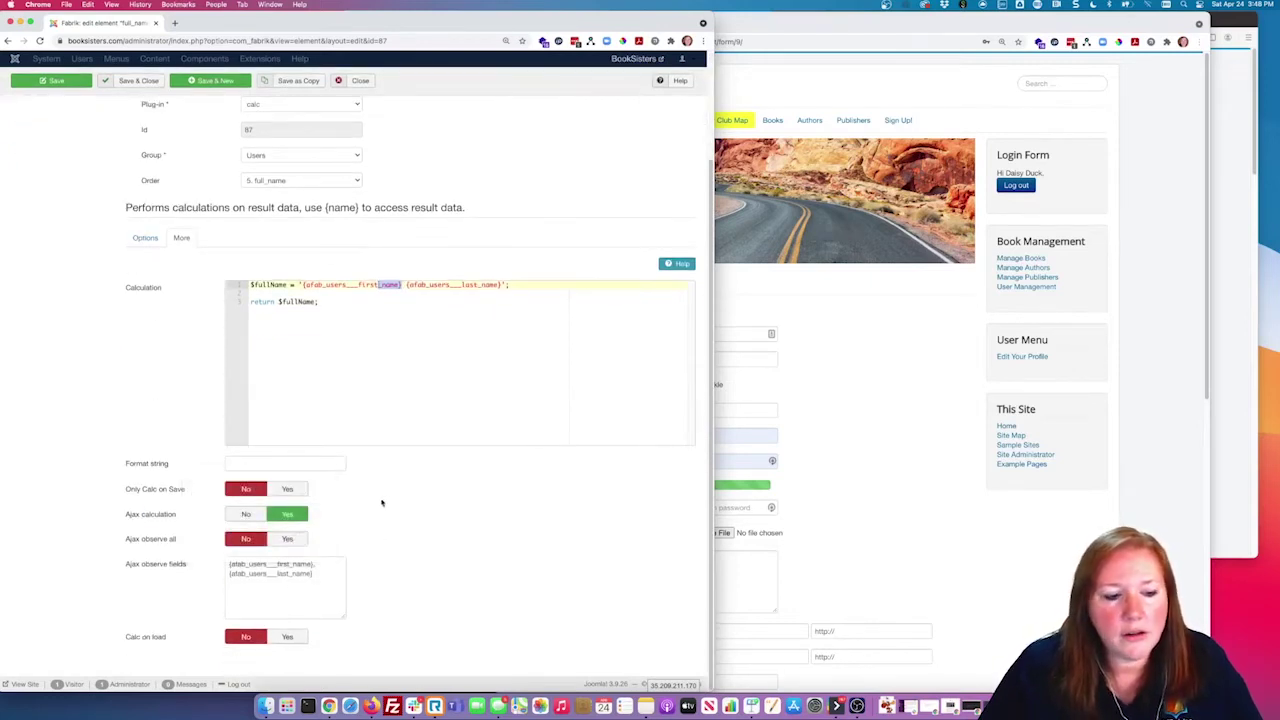
pyautogui.click(716, 336)
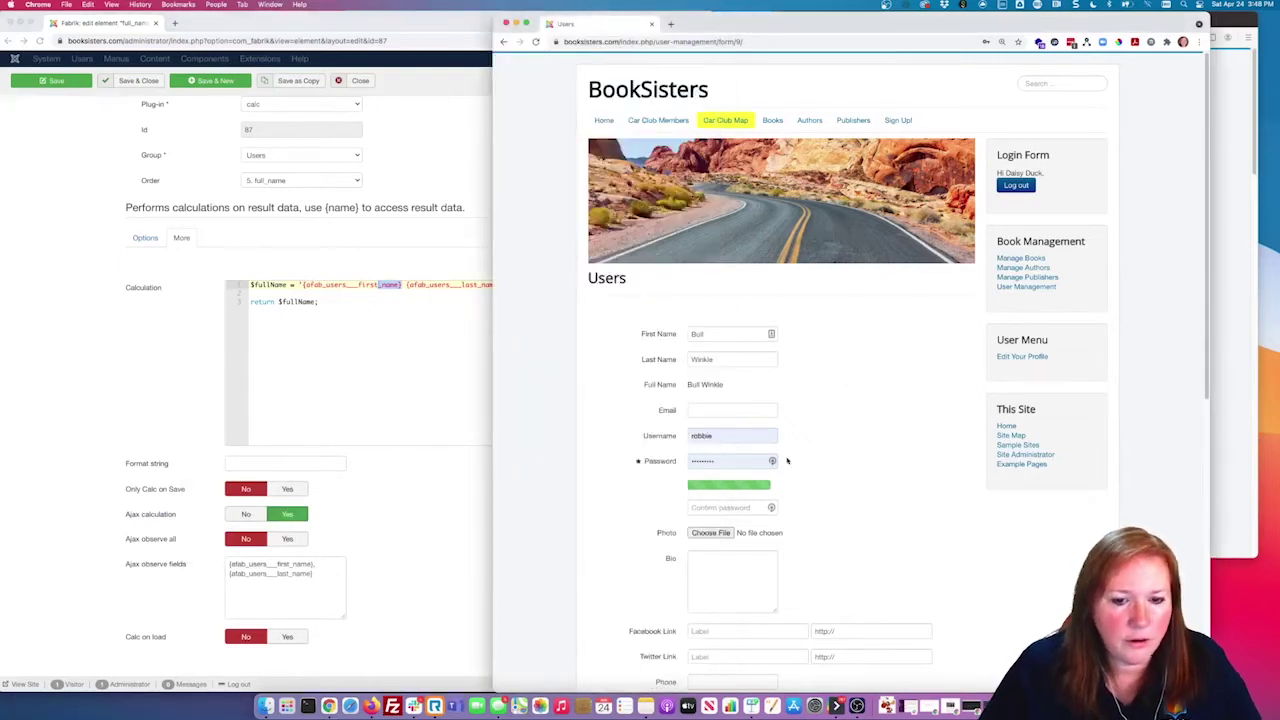
pyautogui.moveTo(686, 385); pyautogui.dragTo(742, 387)
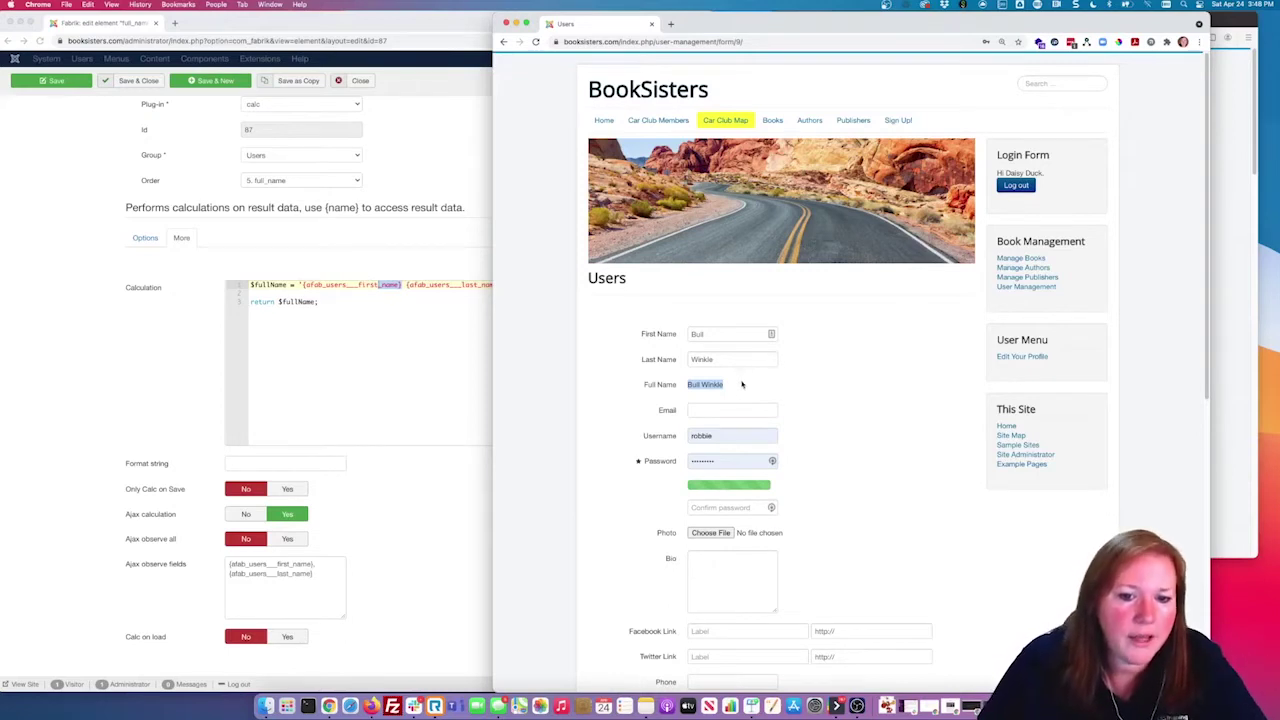
pyautogui.click(376, 247)
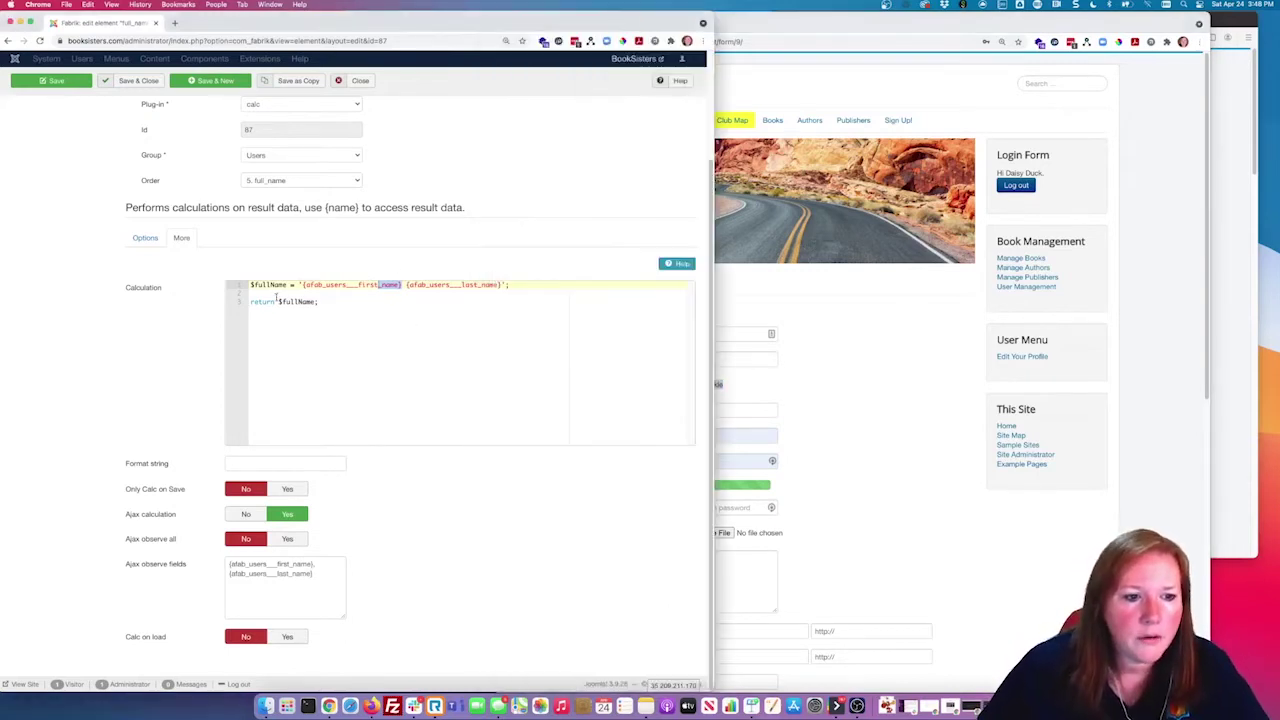
pyautogui.click(360, 80)
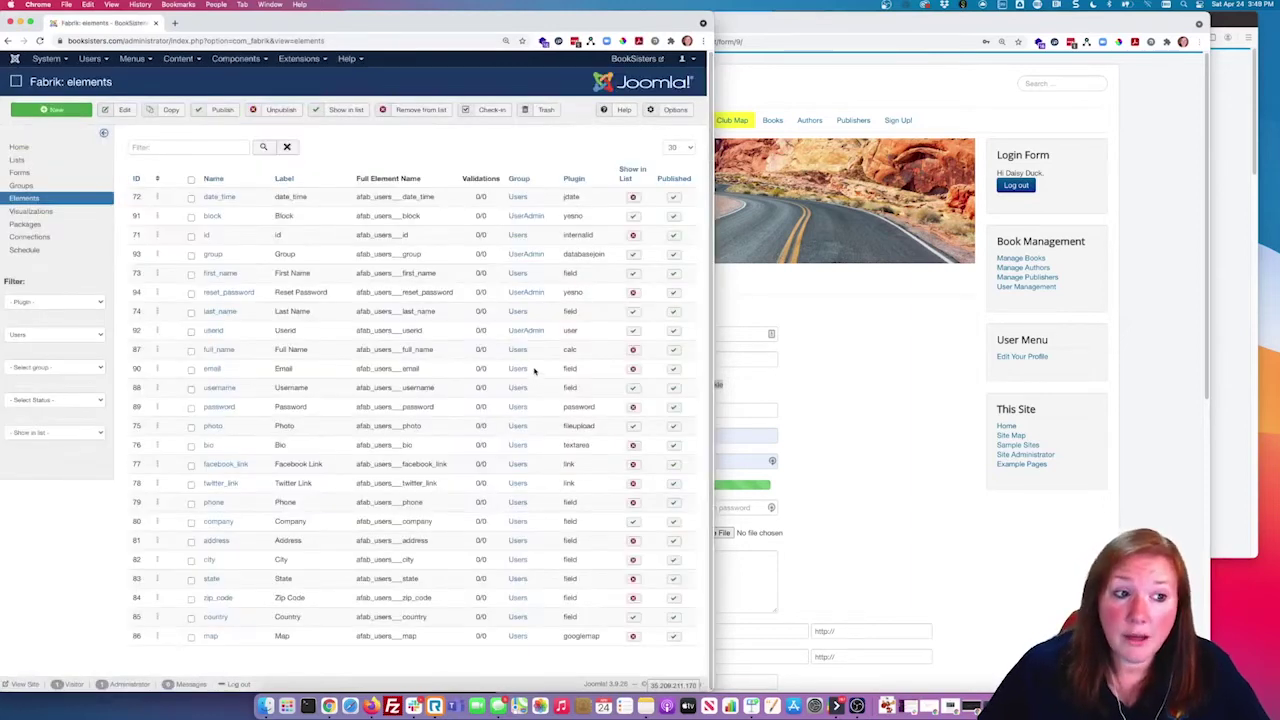
pyautogui.click(725, 337)
# Step: Enter the new user's e-mail address, correcting the part before the @
pyautogui.click(757, 406)
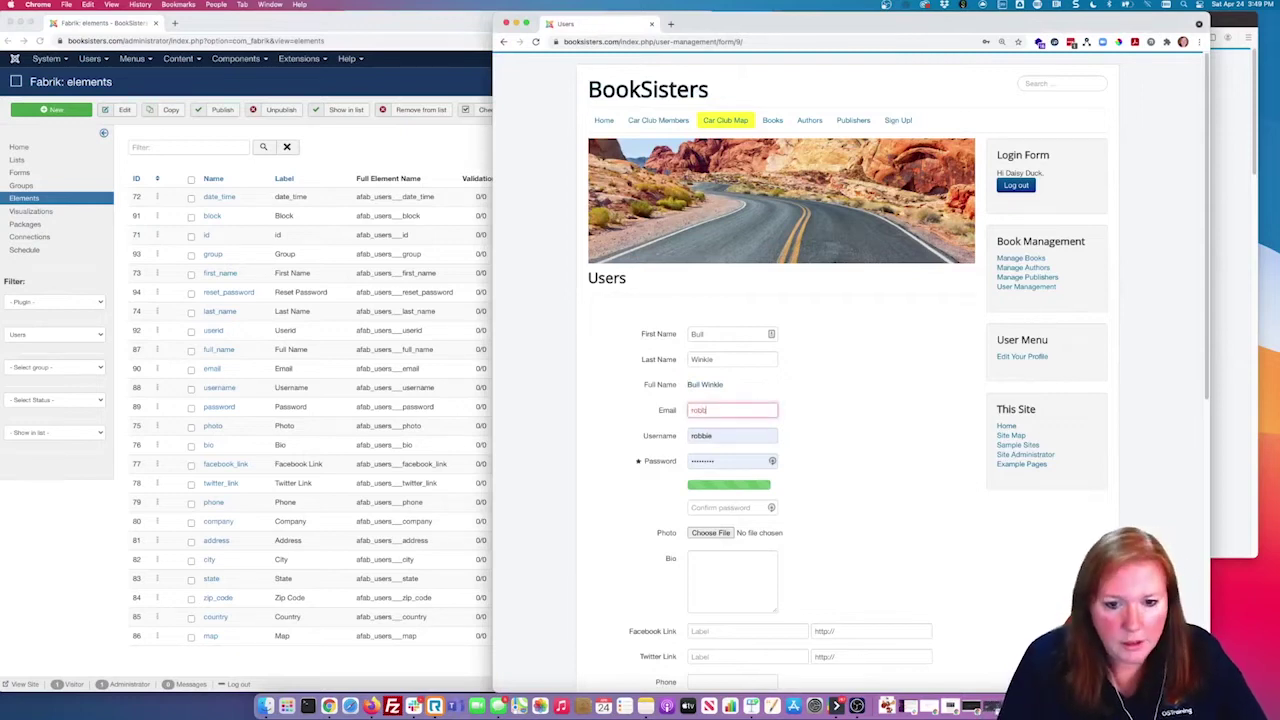
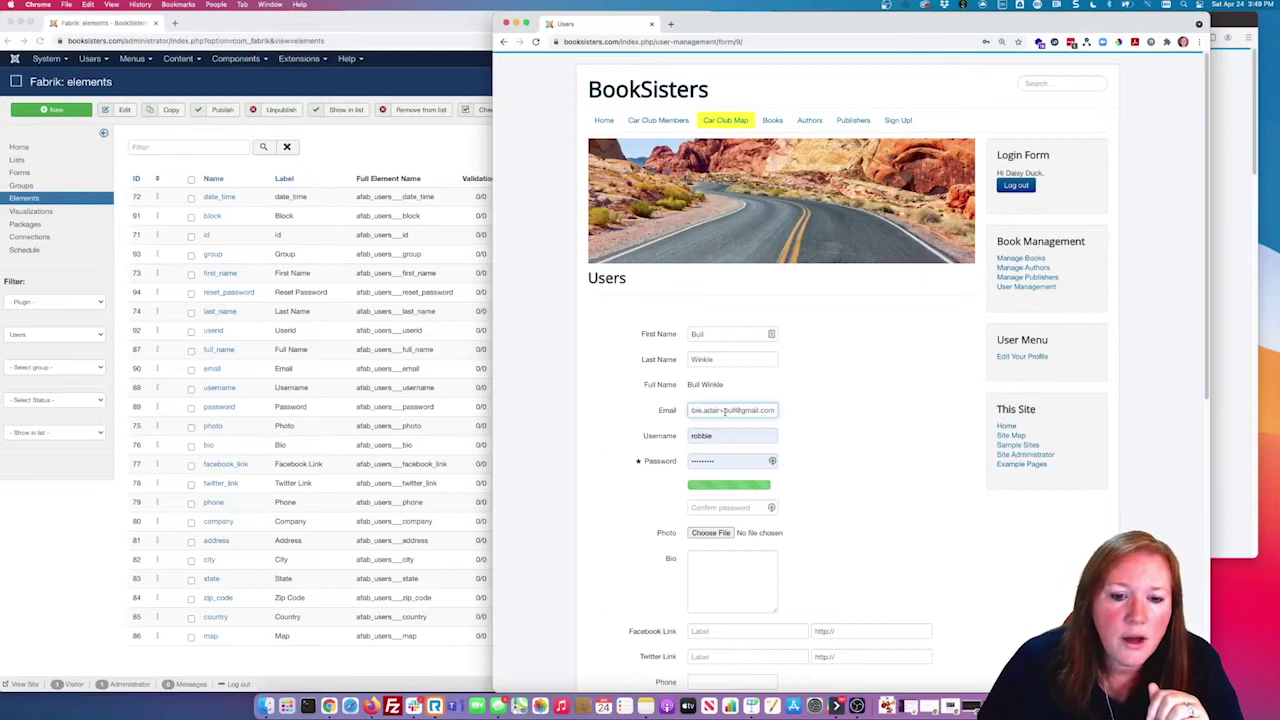
pyautogui.moveTo(723, 410); pyautogui.dragTo(666, 414)
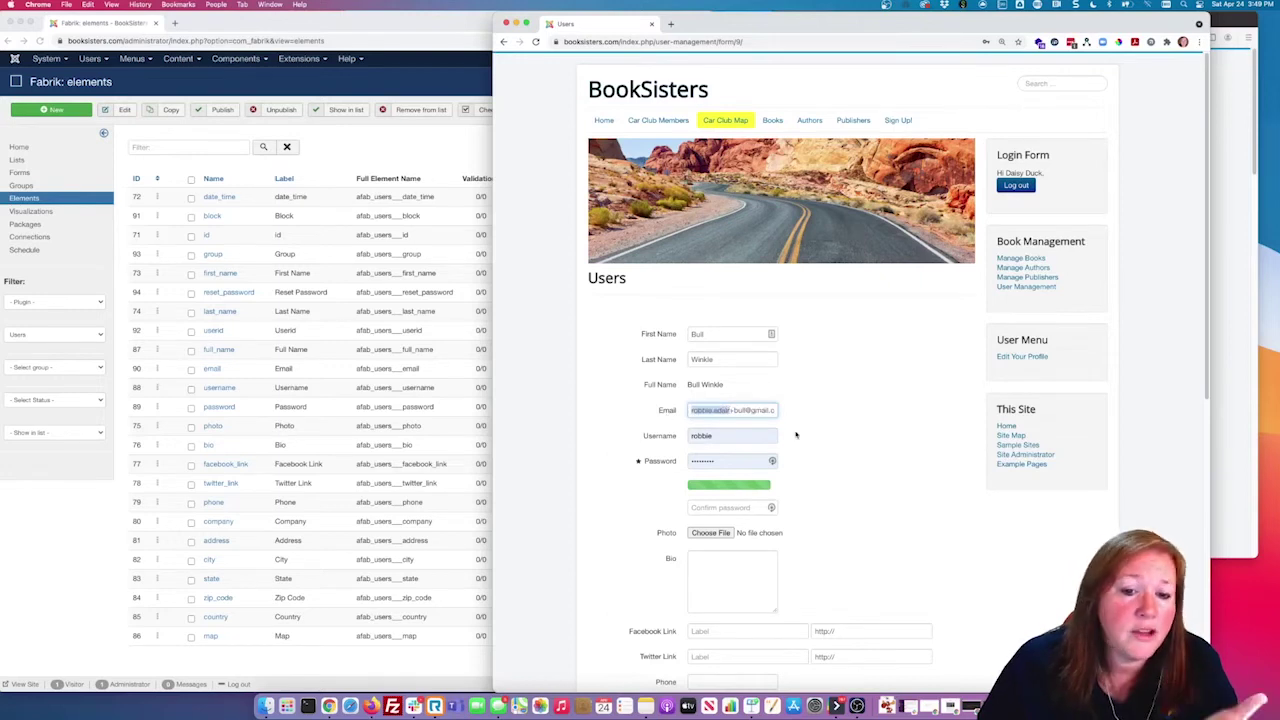
pyautogui.click(744, 410)
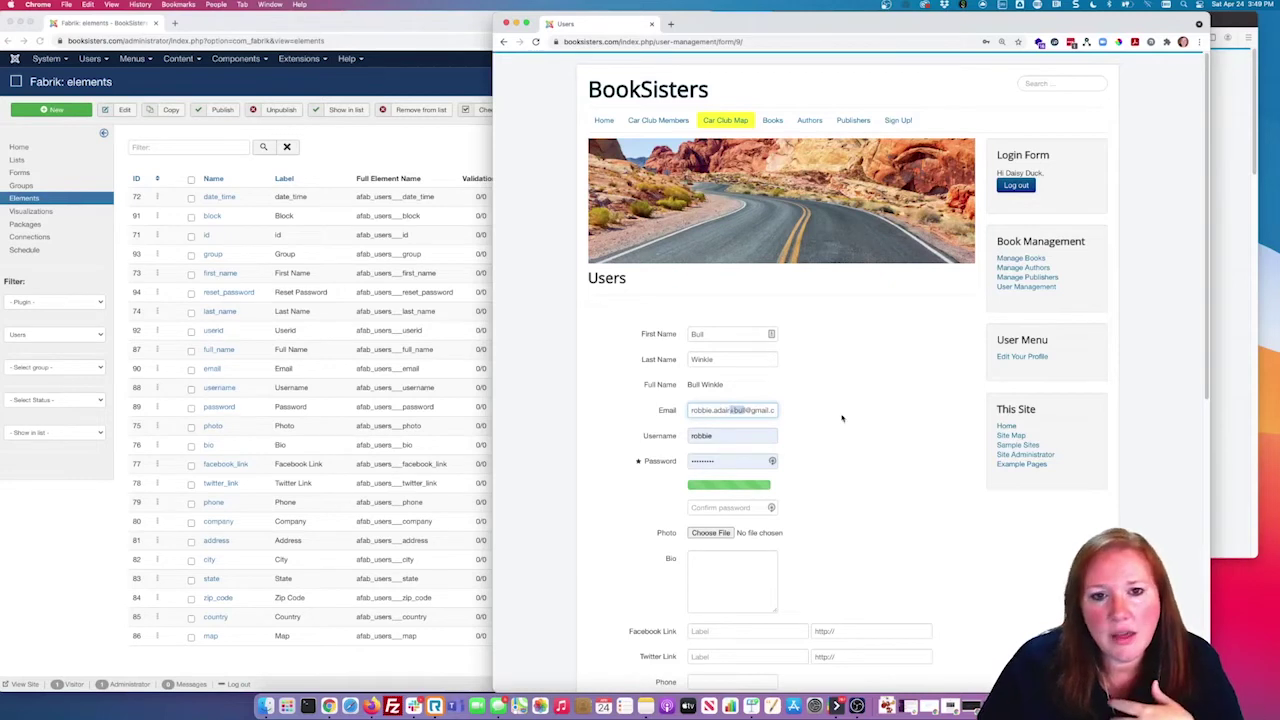
pyautogui.write('+')
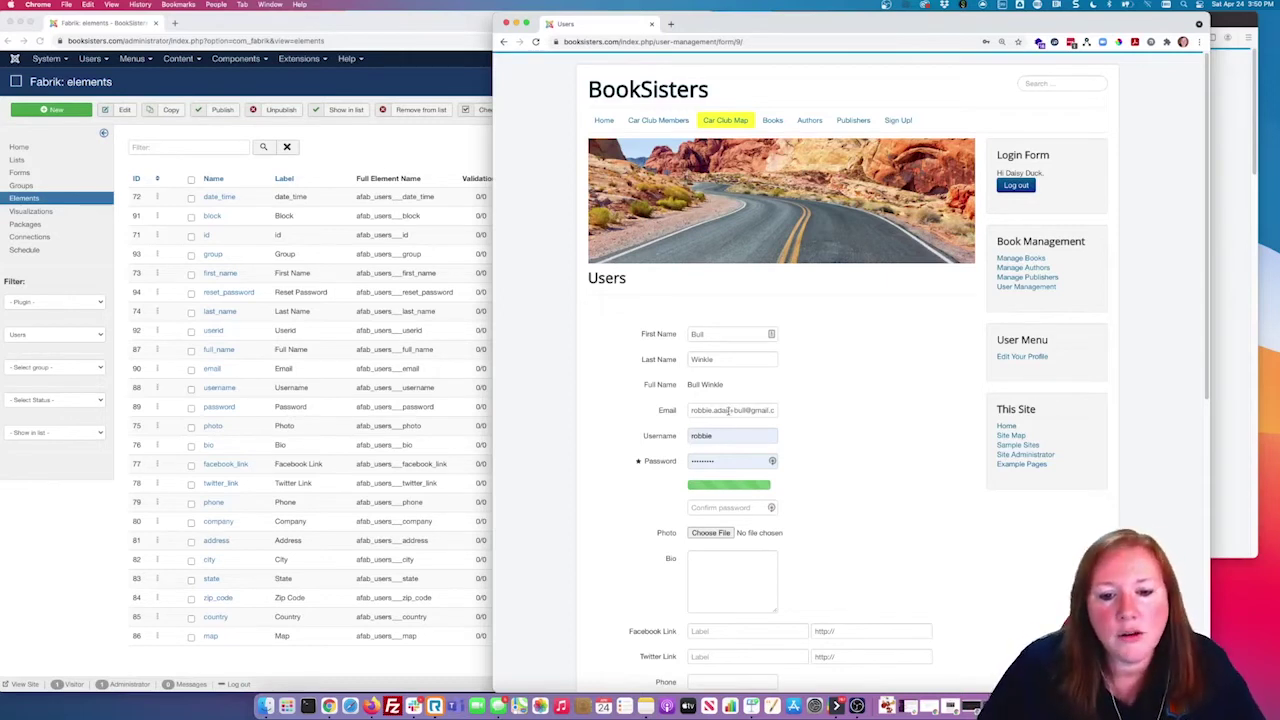
pyautogui.moveTo(746, 410); pyautogui.dragTo(688, 409)
pyautogui.click(853, 438)
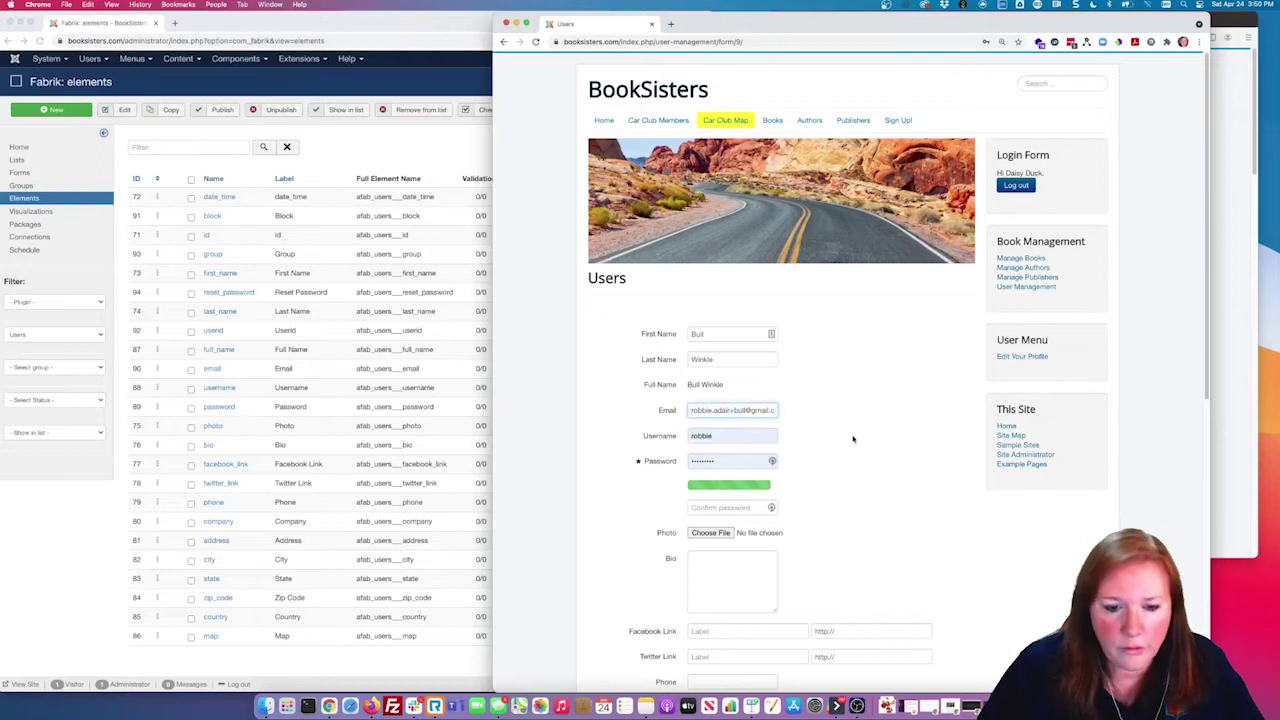
# Step: Replace the username, then highlight the password plug-in in the Fabrik elements list
pyautogui.doubleClick(737, 434)
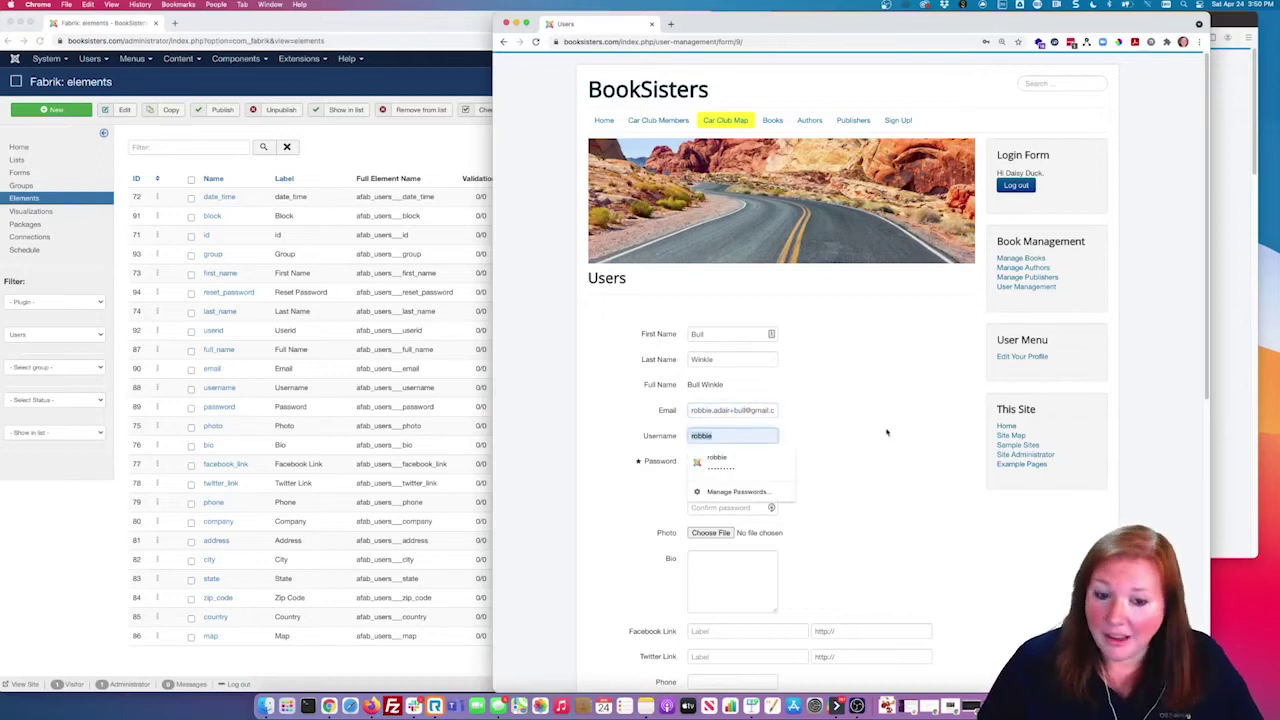
pyautogui.write('bullwinkl')
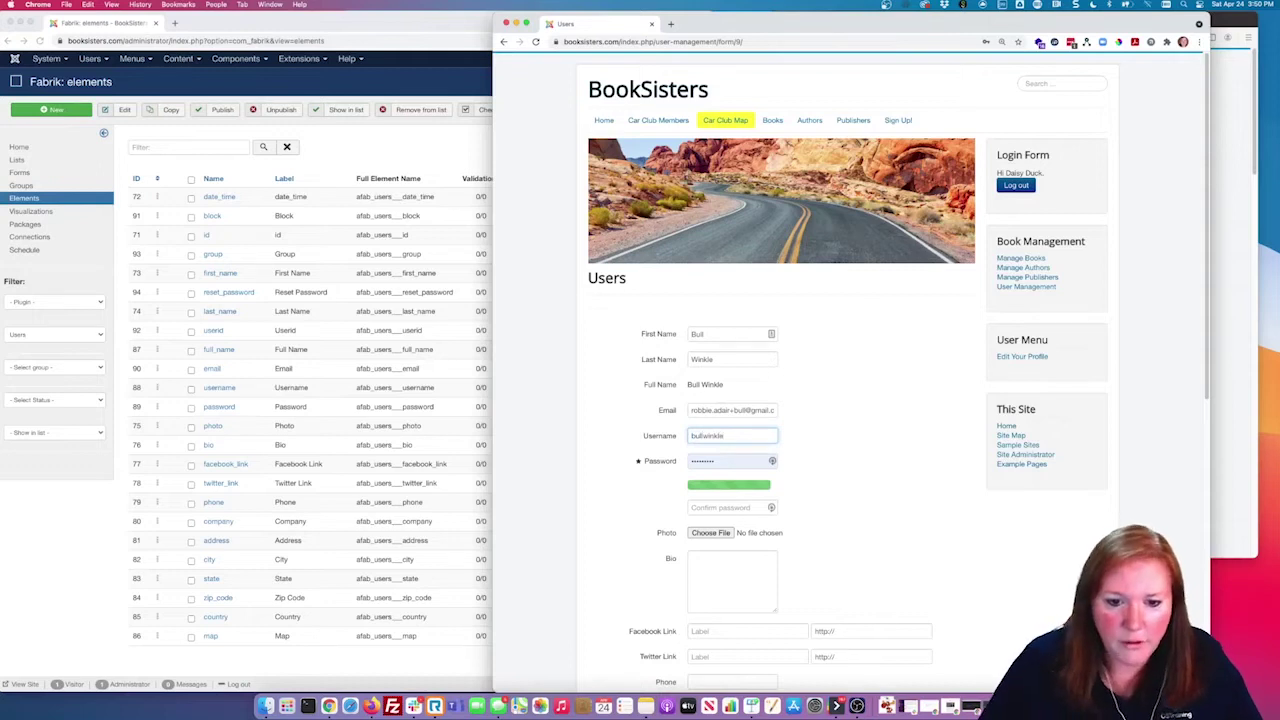
pyautogui.click(785, 406)
pyautogui.scroll(-2, 790, 465)
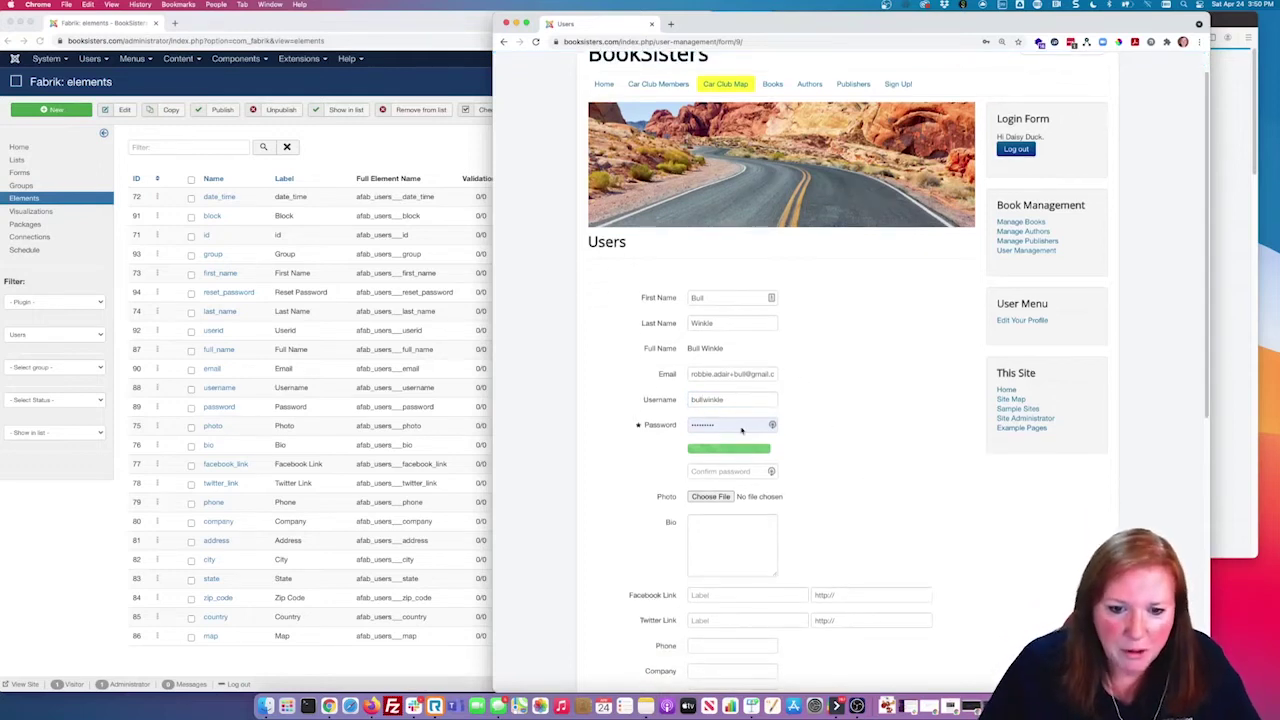
pyautogui.moveTo(638, 426)
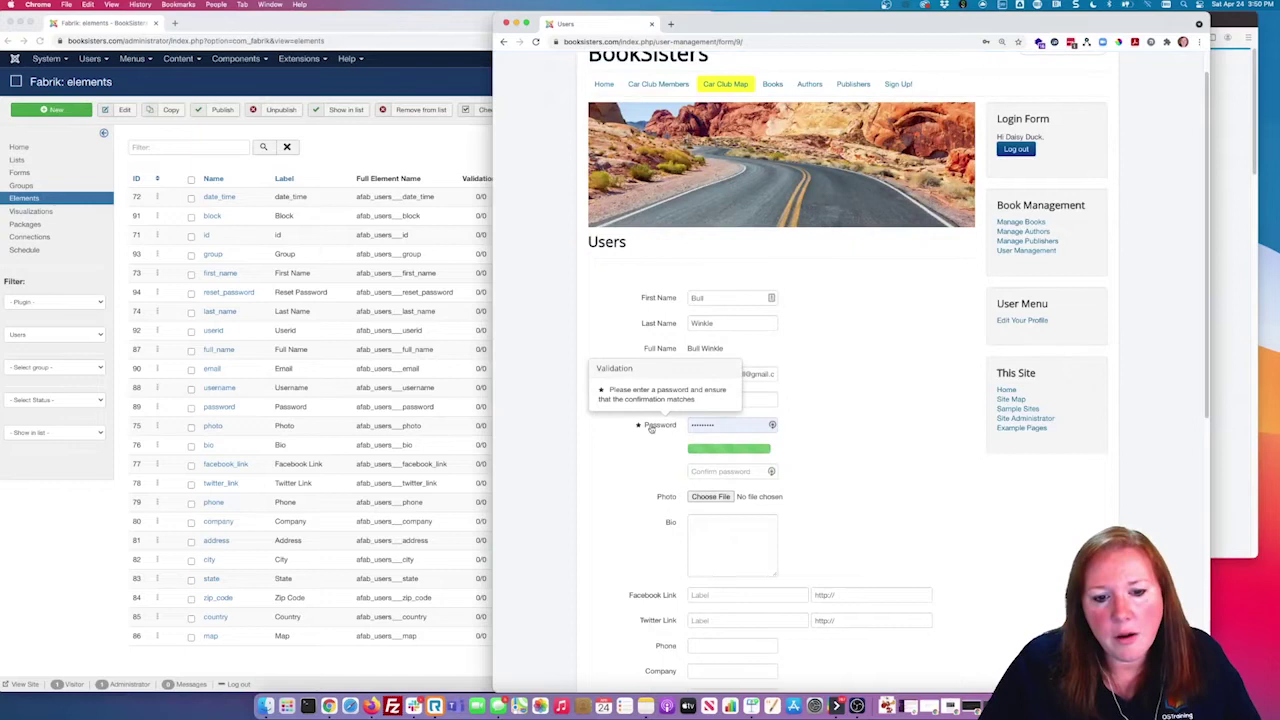
pyautogui.click(477, 425)
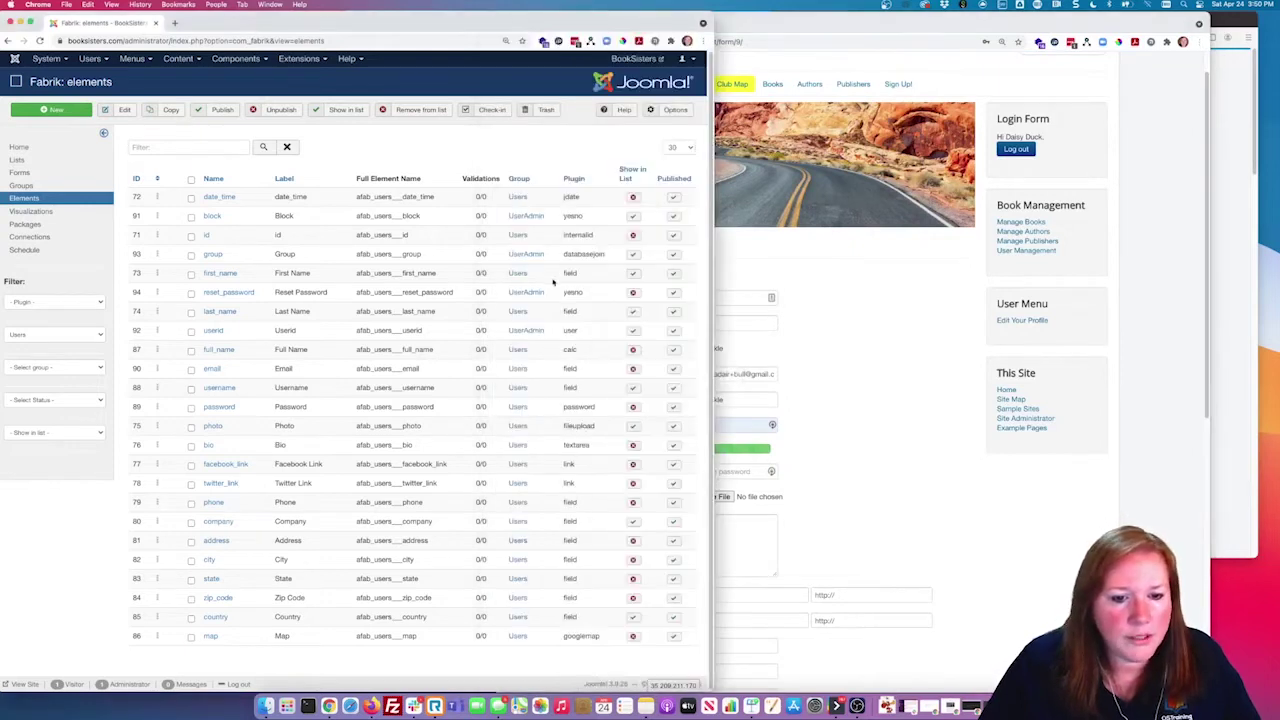
pyautogui.doubleClick(578, 407)
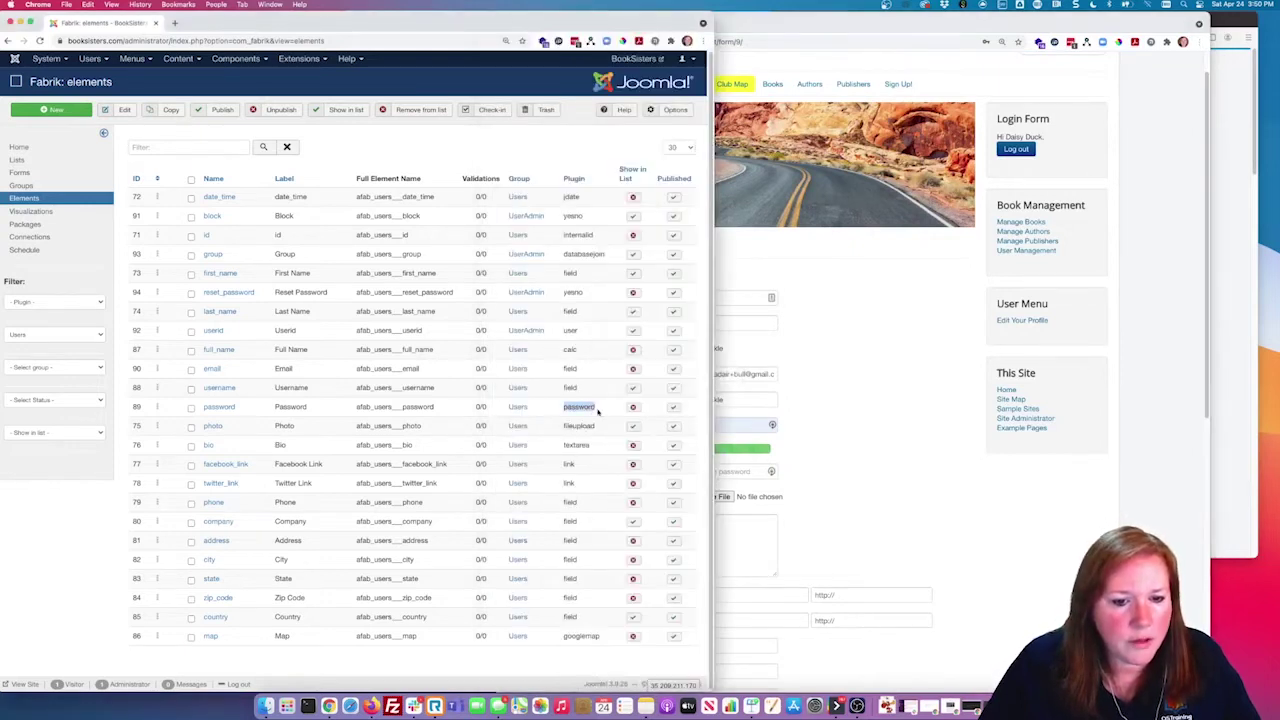
pyautogui.click(174, 22)
# Step: Go to fabrikar.com Downloads and review the juser-filtered plug-ins
pyautogui.click(189, 41)
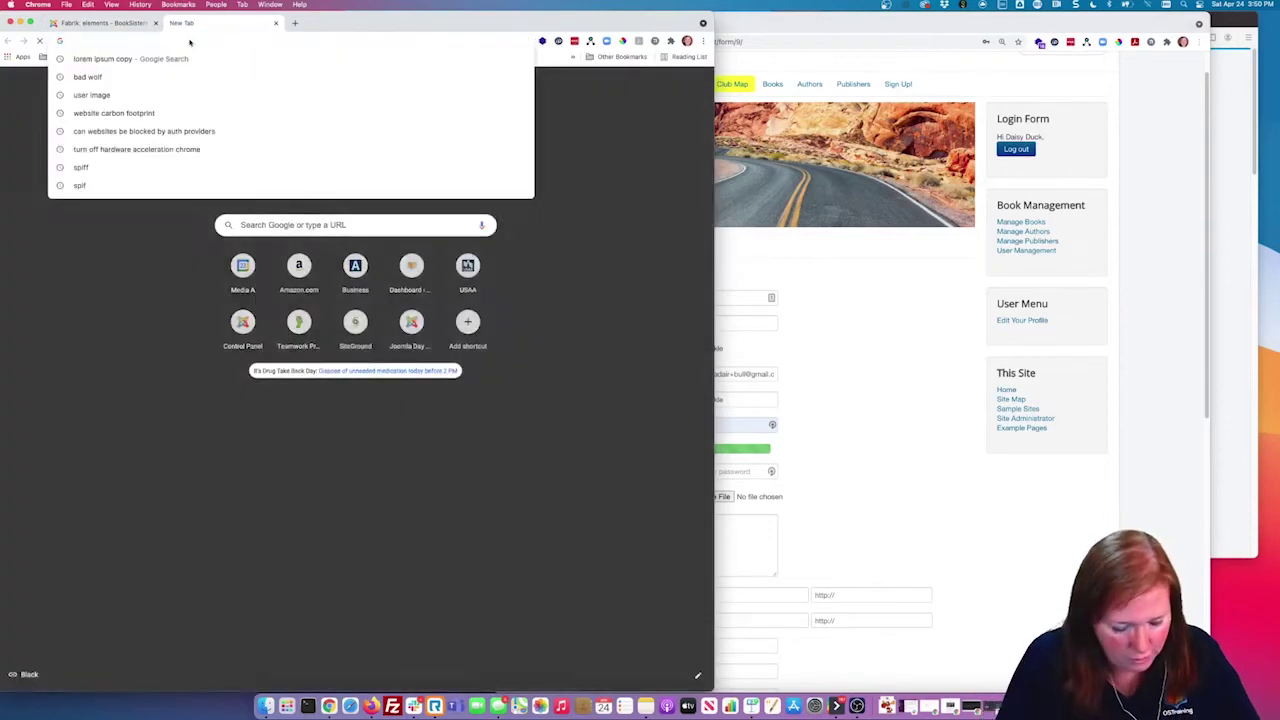
pyautogui.write('fabr')
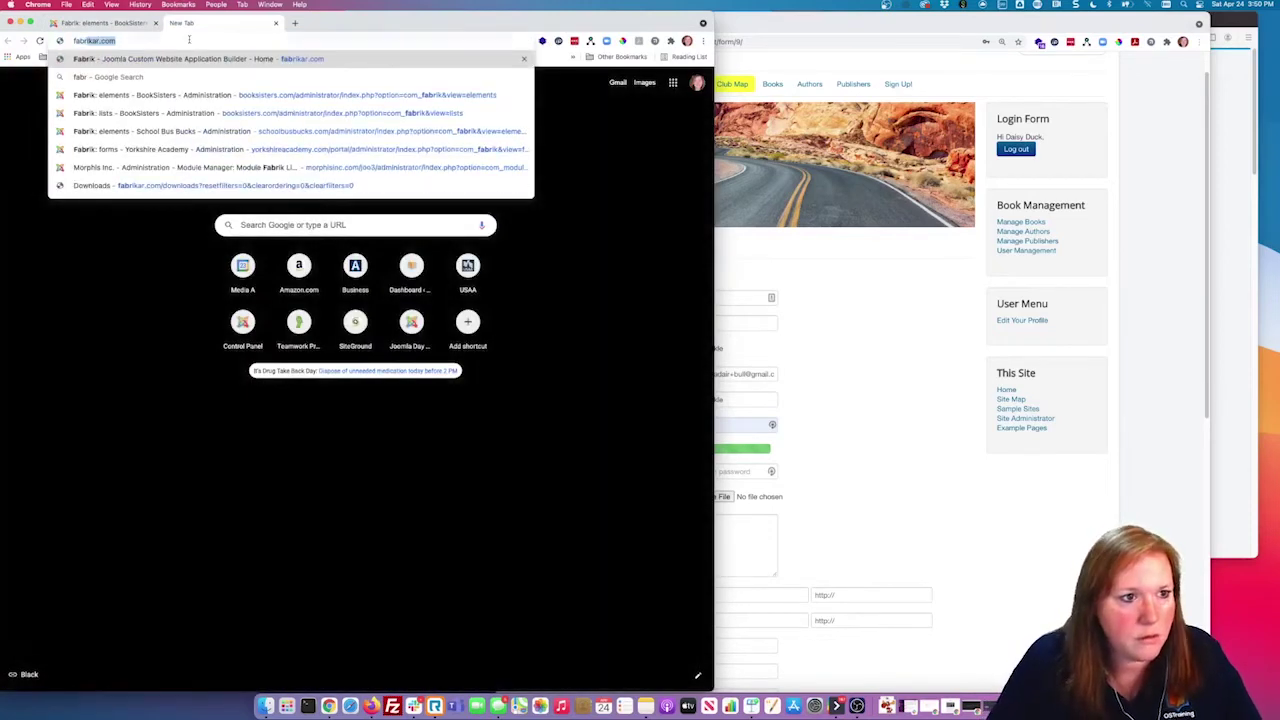
pyautogui.press('Return')
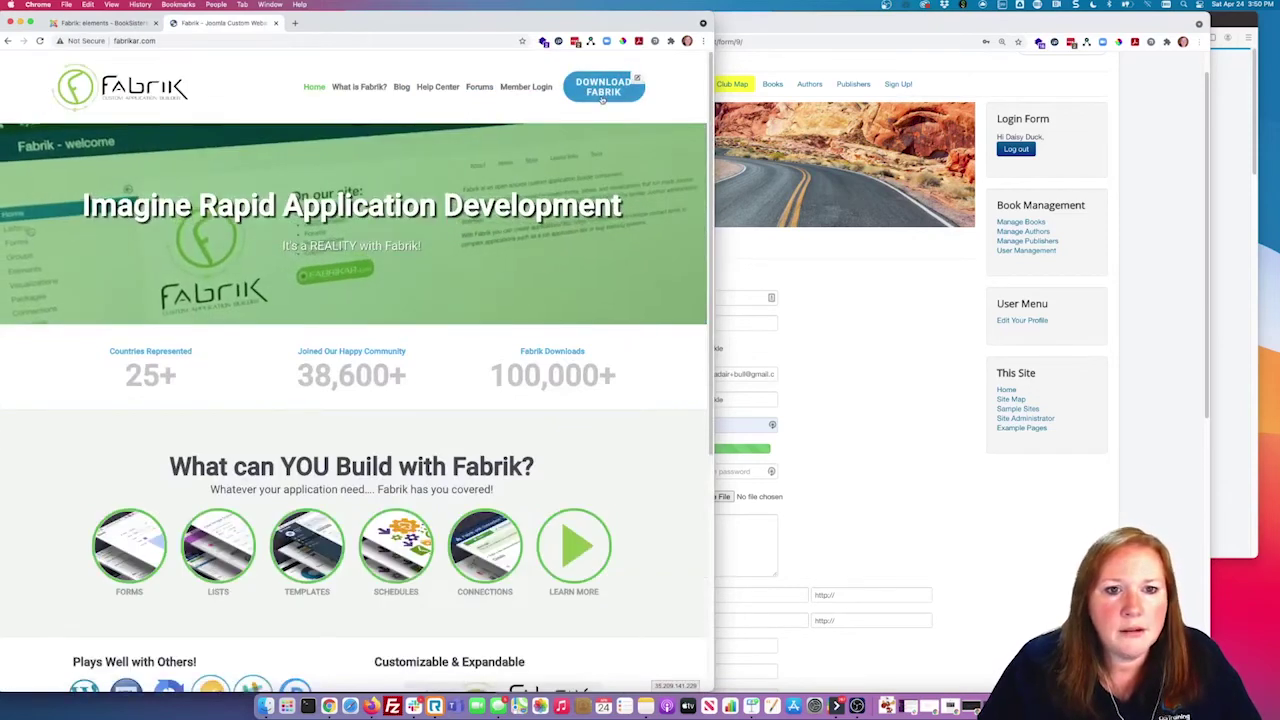
pyautogui.click(602, 98)
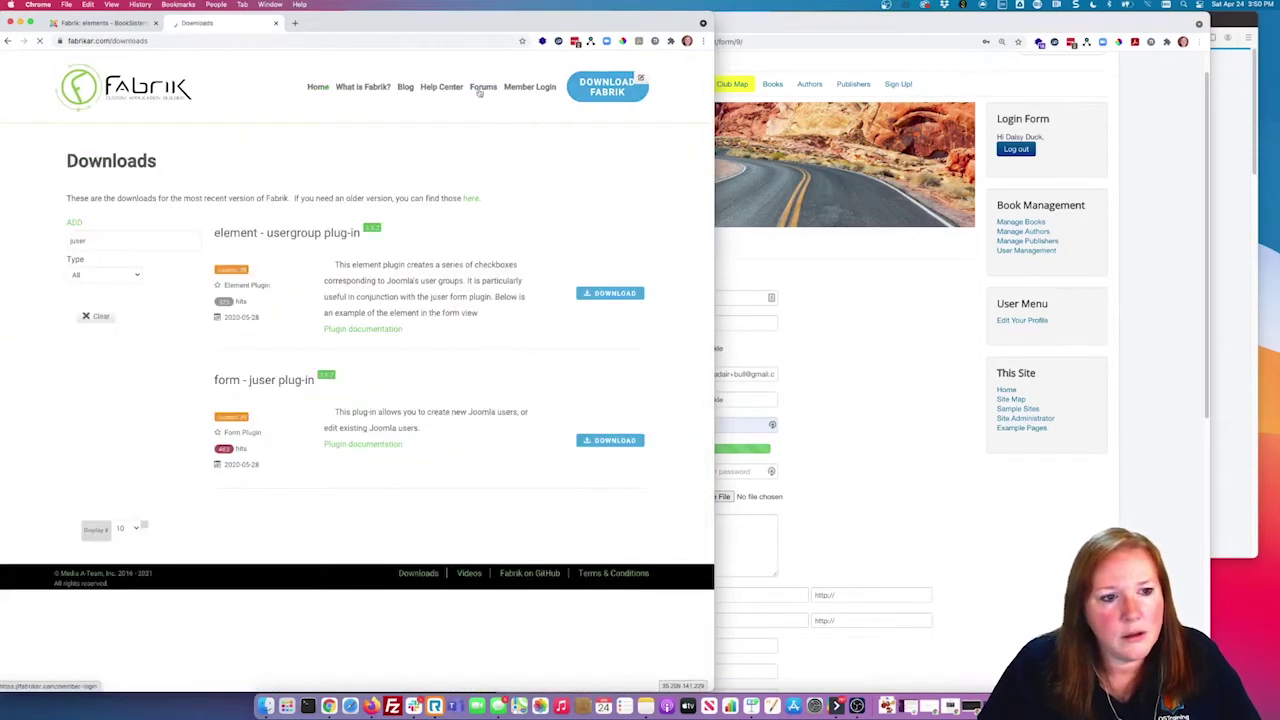
pyautogui.click(110, 246)
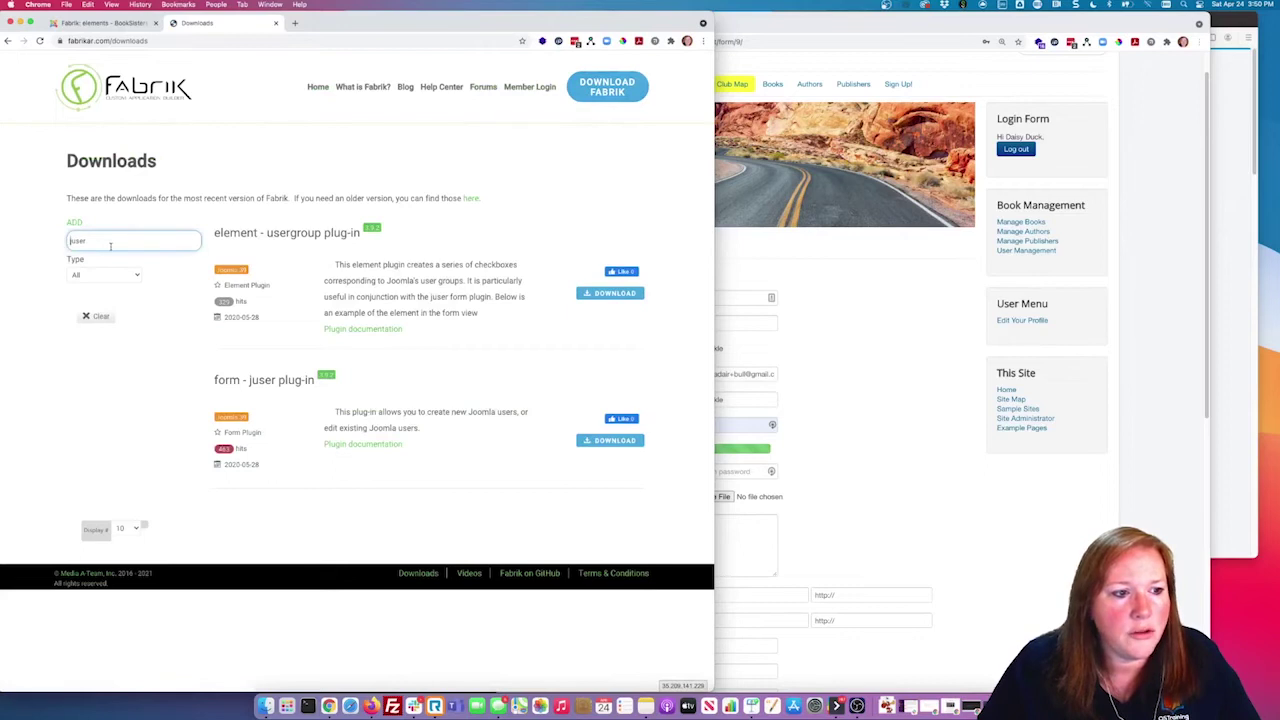
pyautogui.doubleClick(110, 246)
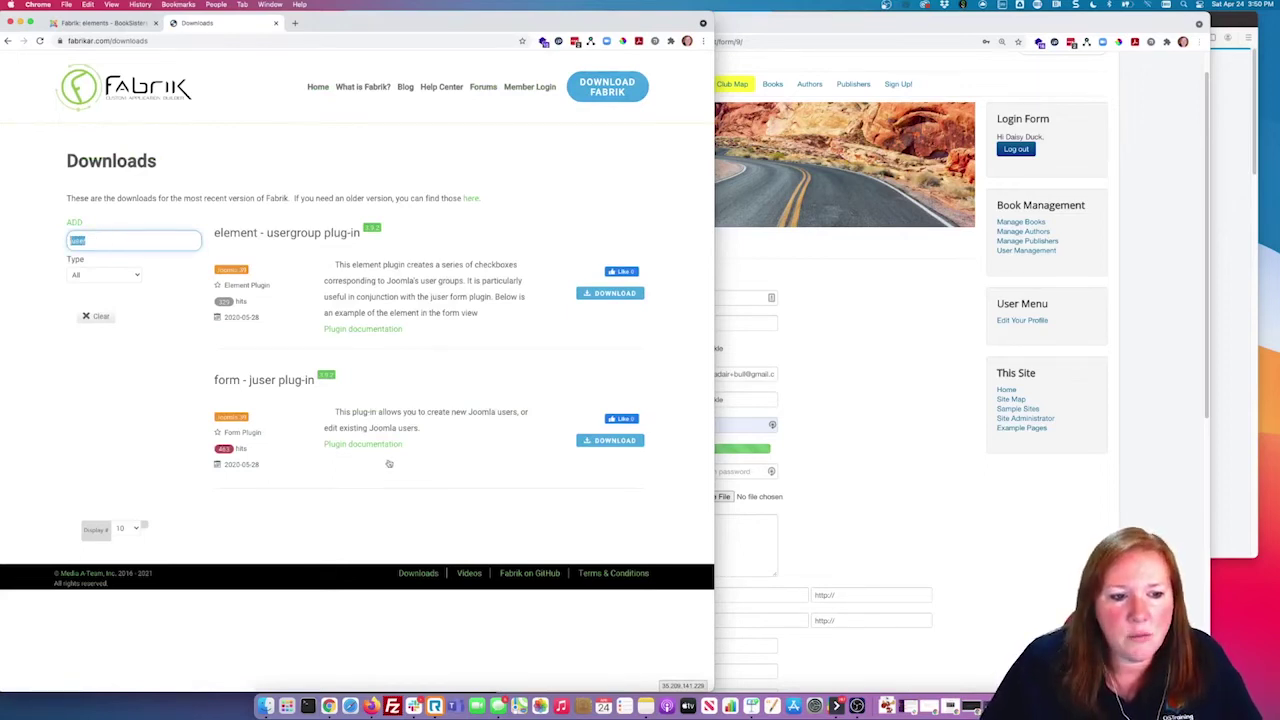
pyautogui.moveTo(320, 382); pyautogui.dragTo(294, 383)
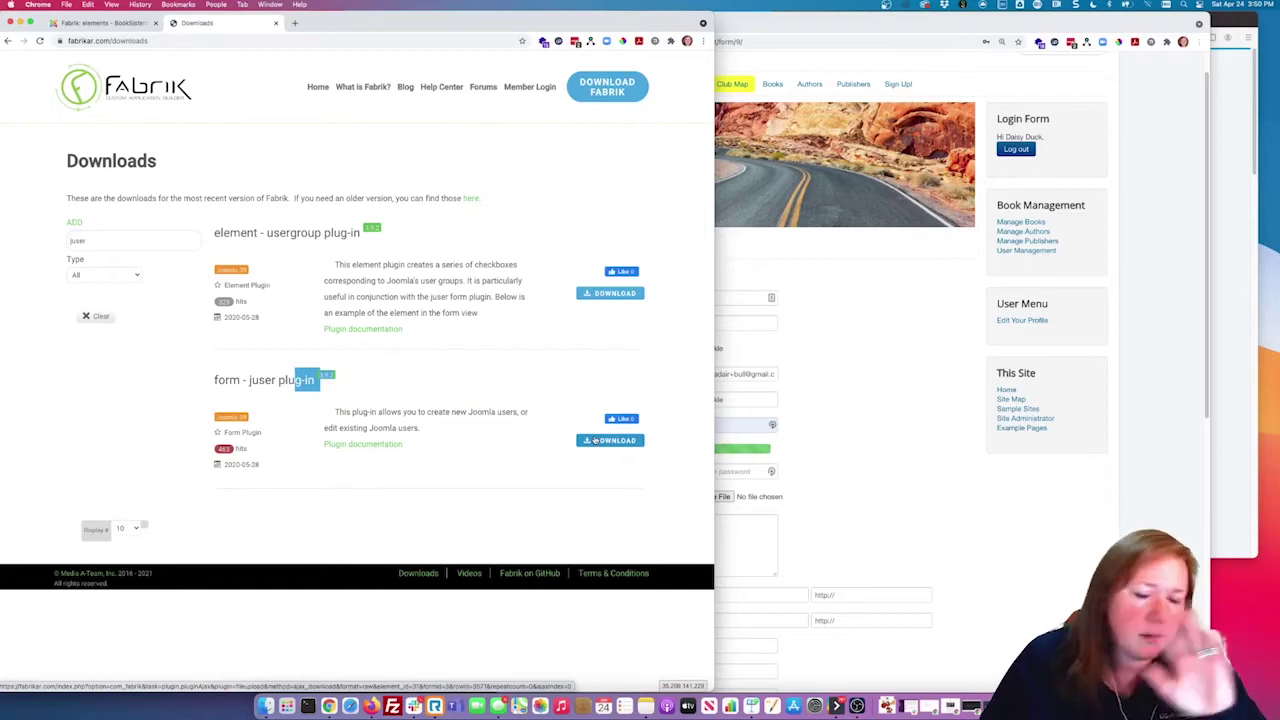
pyautogui.click(595, 497)
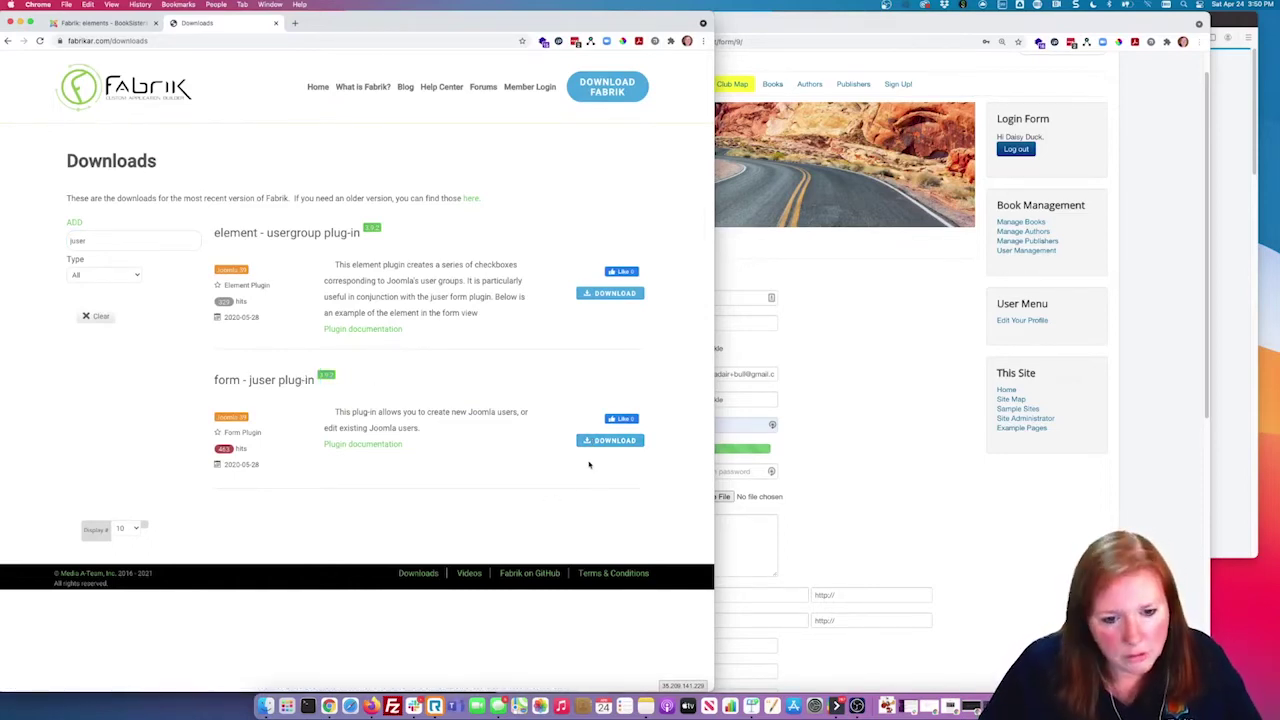
# Step: Back in the Fabrik elements list, highlight the password plug-in type, then return to the Users form
pyautogui.click(127, 29)
pyautogui.click(583, 420)
pyautogui.doubleClick(576, 407)
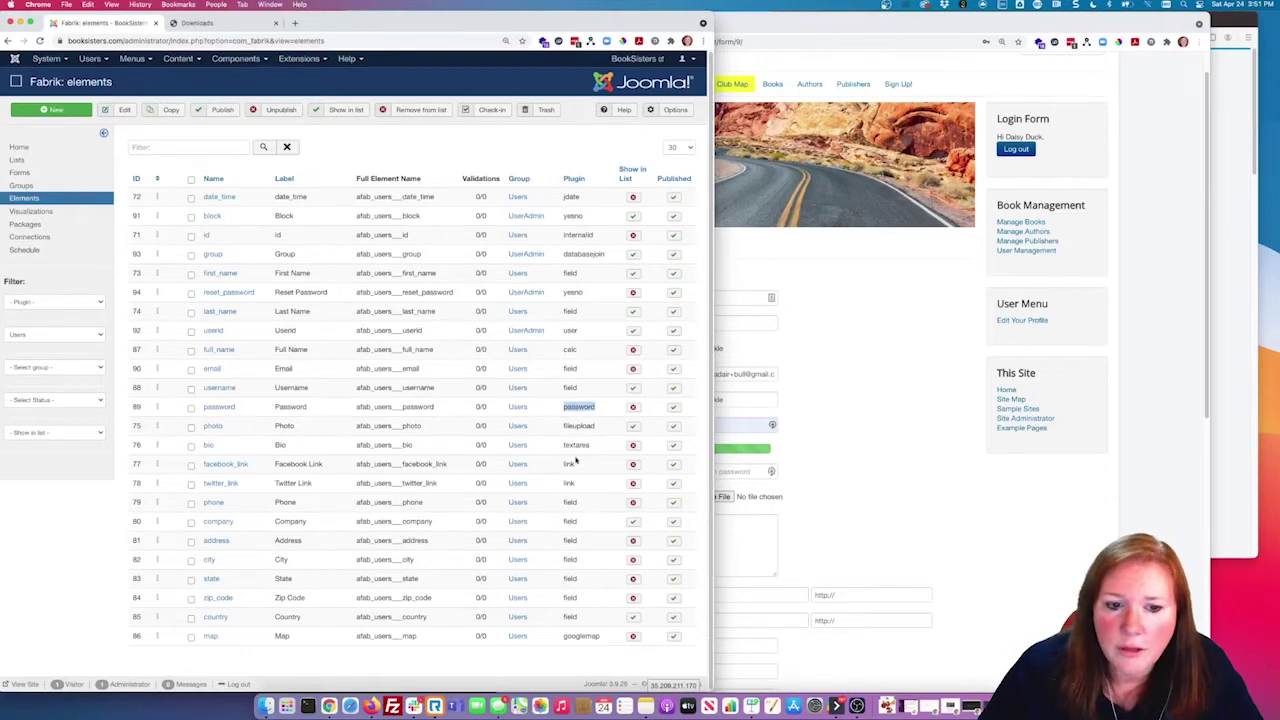
pyautogui.click(935, 403)
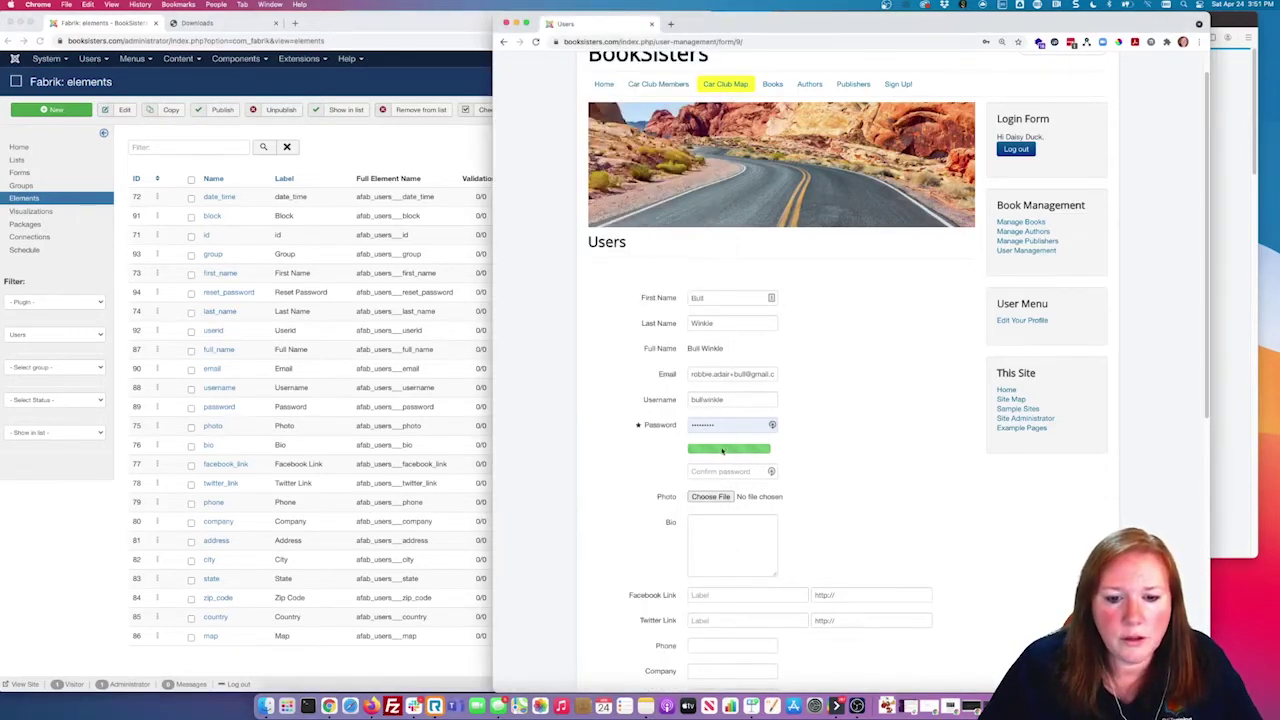
# Step: Retype the password and its confirmation, then check the calculated Full Name
pyautogui.doubleClick(732, 425)
pyautogui.press('BackSpace')
pyautogui.write('••••••••••')
pyautogui.press('Tab')
pyautogui.write('••••••••••')
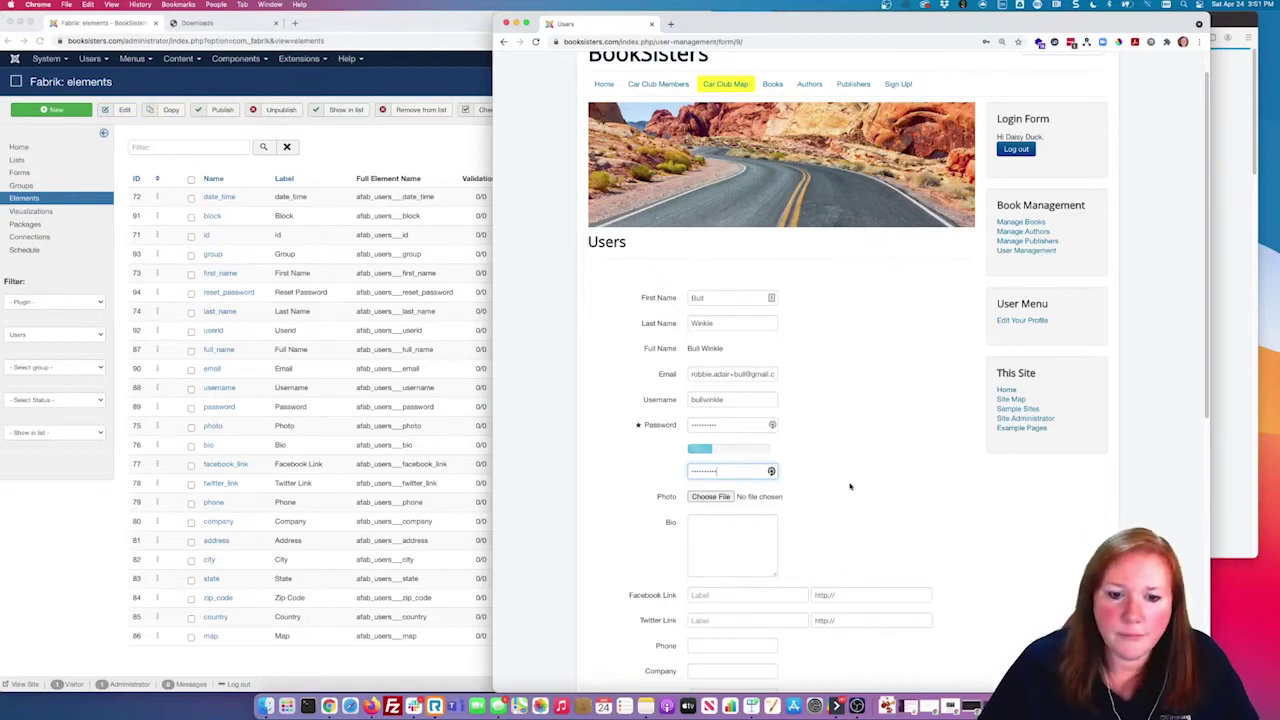
pyautogui.moveTo(688, 348); pyautogui.dragTo(723, 348)
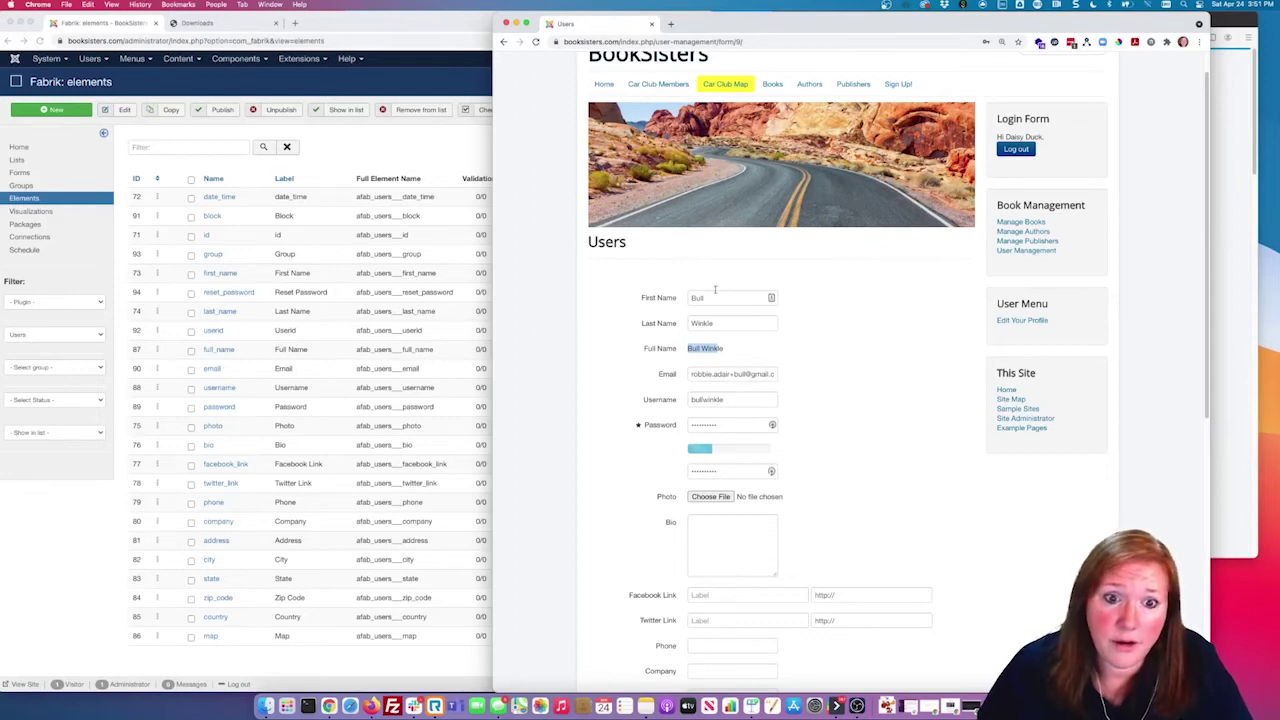
pyautogui.scroll(-1, 848, 415)
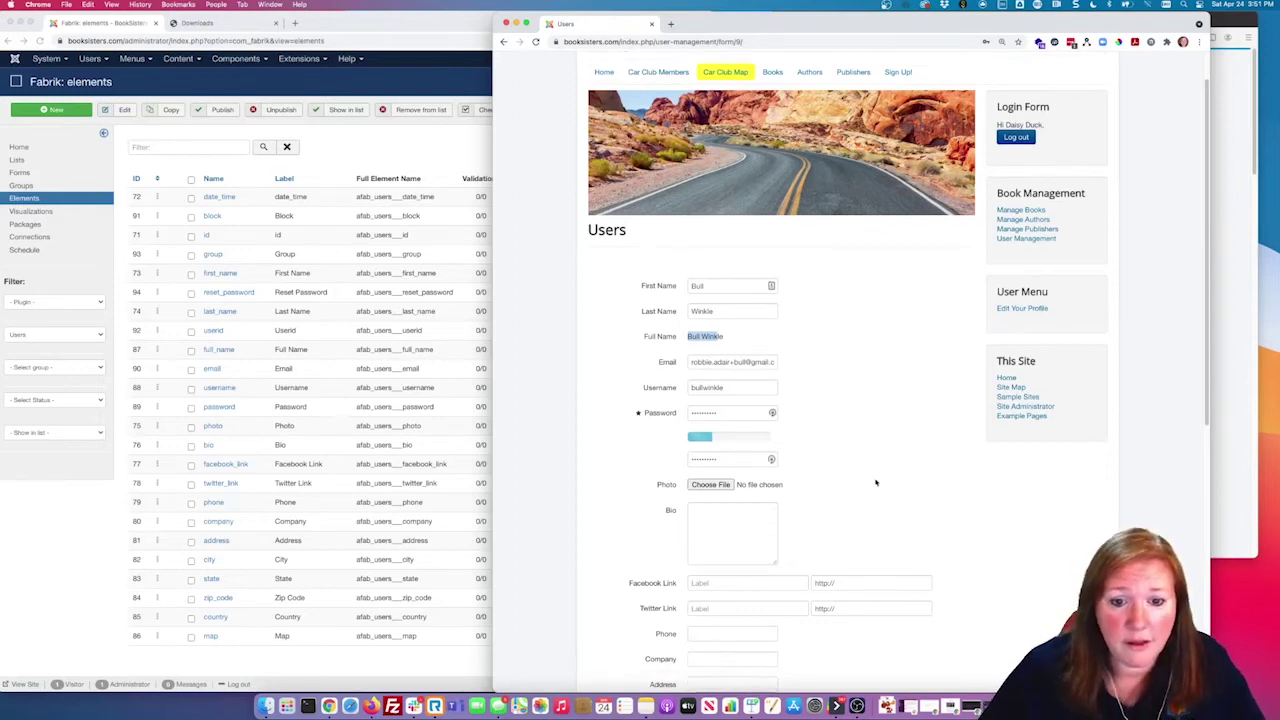
pyautogui.scroll(2, 874, 480)
pyautogui.scroll(-3, 860, 477)
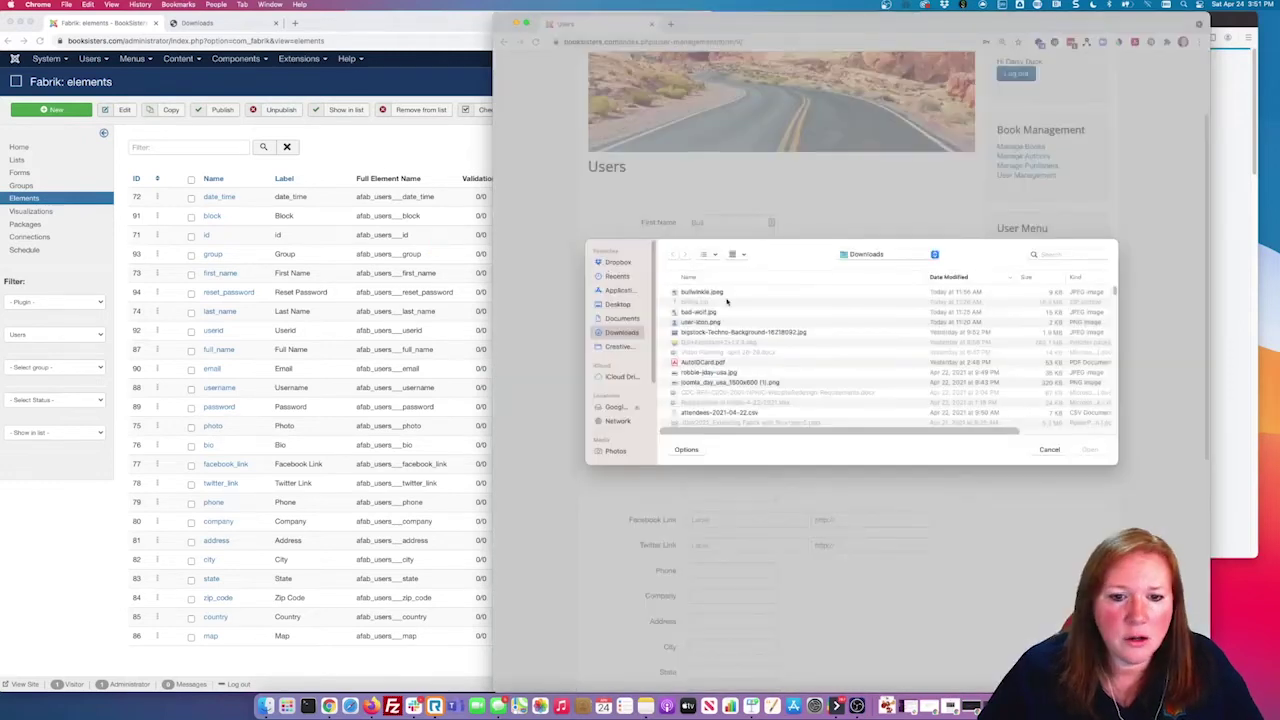
# Step: Attach bullwinkle.jpeg as the user's photo
pyautogui.click(715, 292)
pyautogui.click(1093, 450)
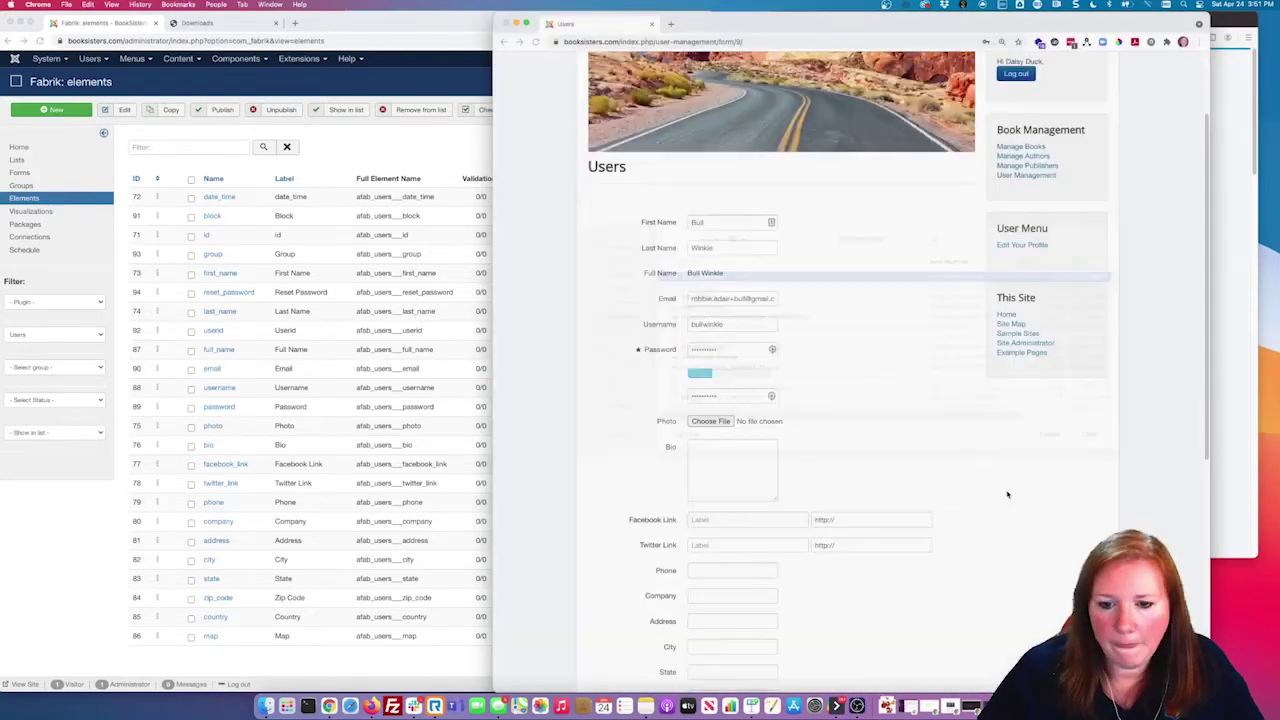
pyautogui.click(458, 188)
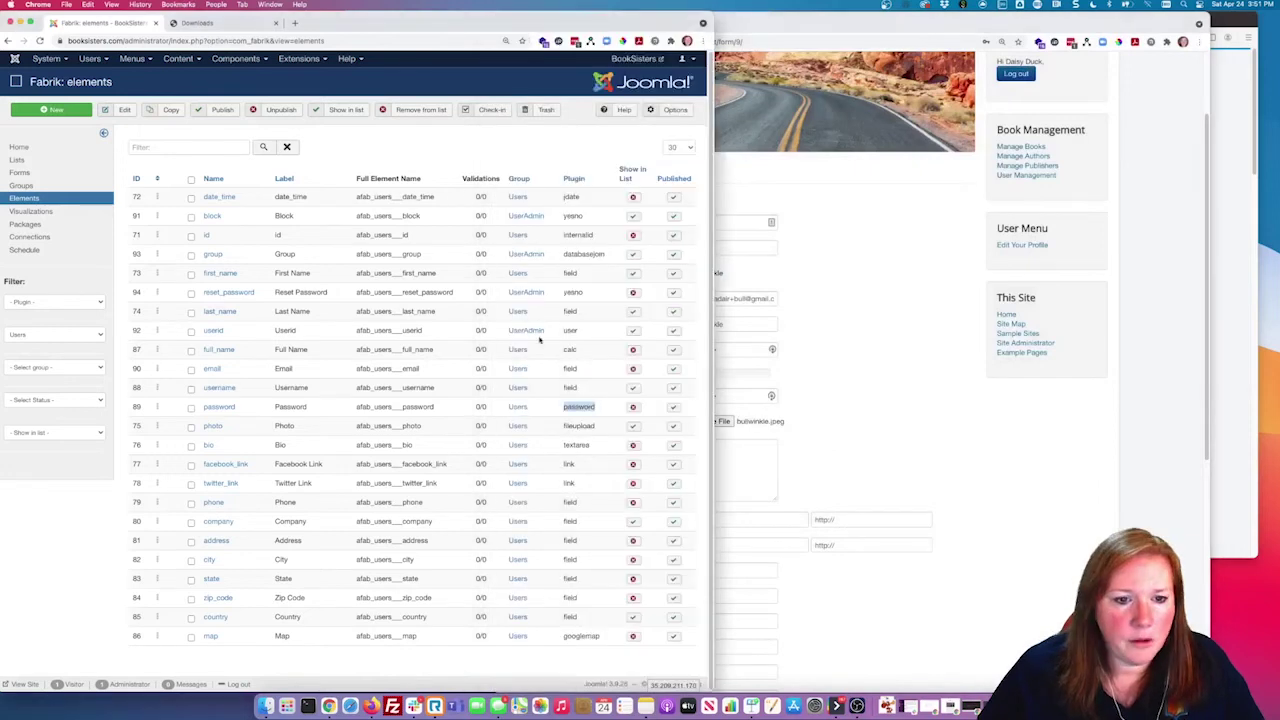
pyautogui.click(584, 312)
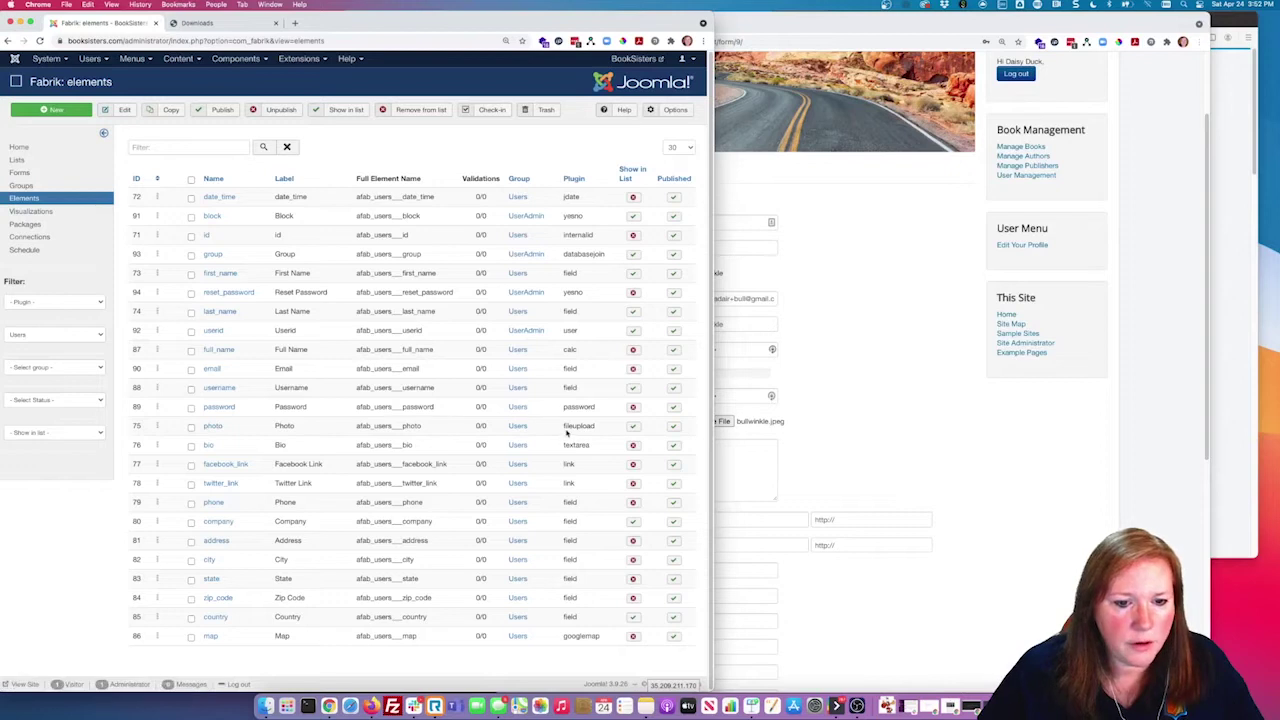
# Step: Review the photo element's /images/stories/ upload directory, display and thumbnail settings, closing without saving
pyautogui.click(213, 426)
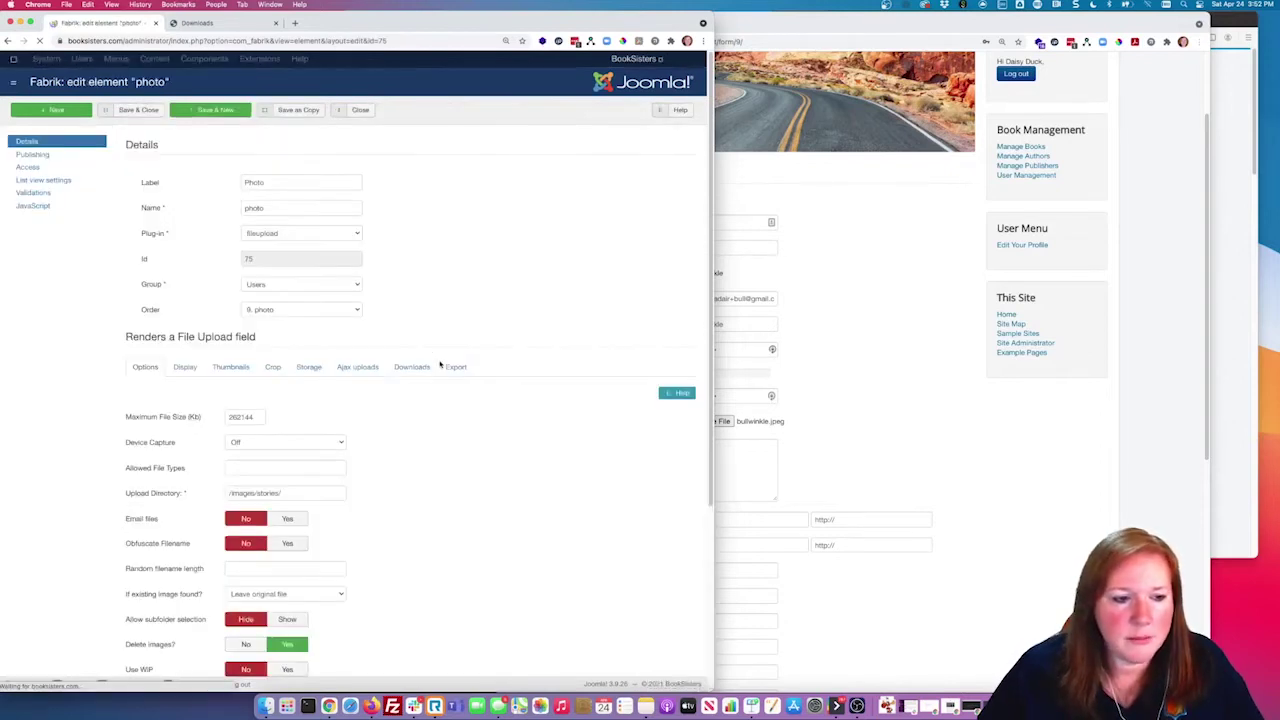
pyautogui.moveTo(228, 493); pyautogui.dragTo(285, 493)
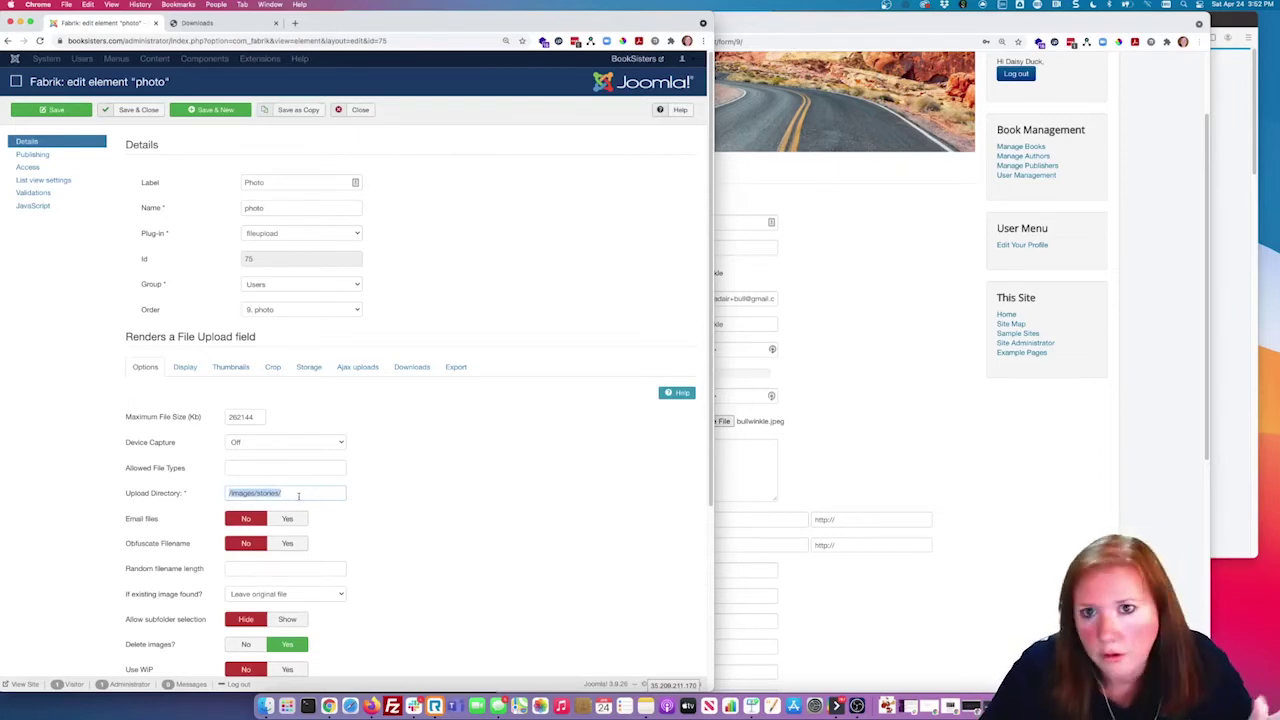
pyautogui.click(188, 369)
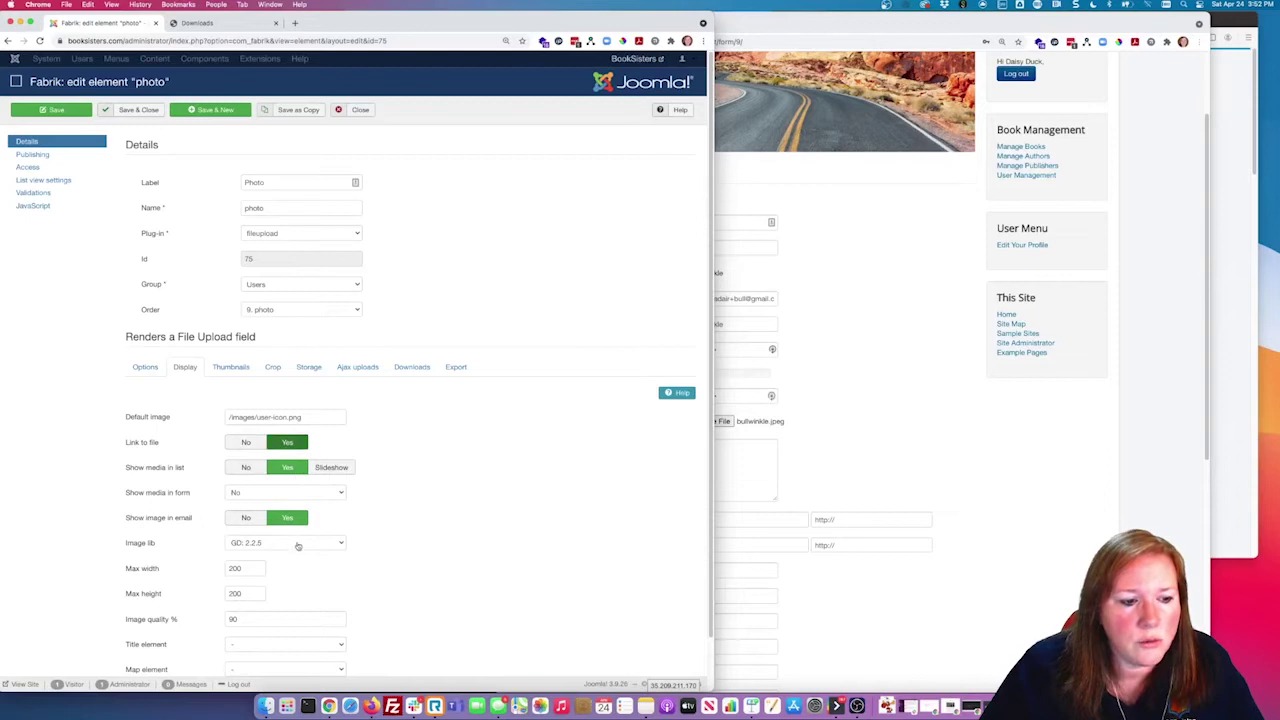
pyautogui.click(335, 494)
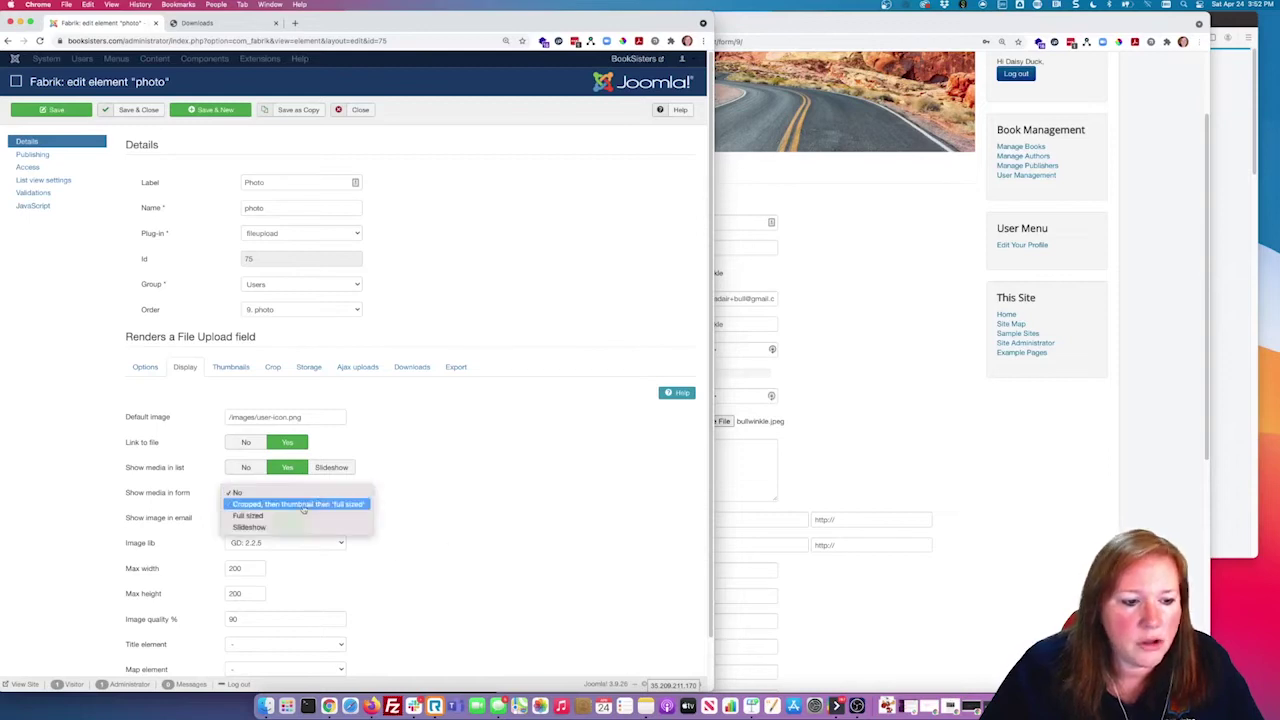
pyautogui.click(527, 463)
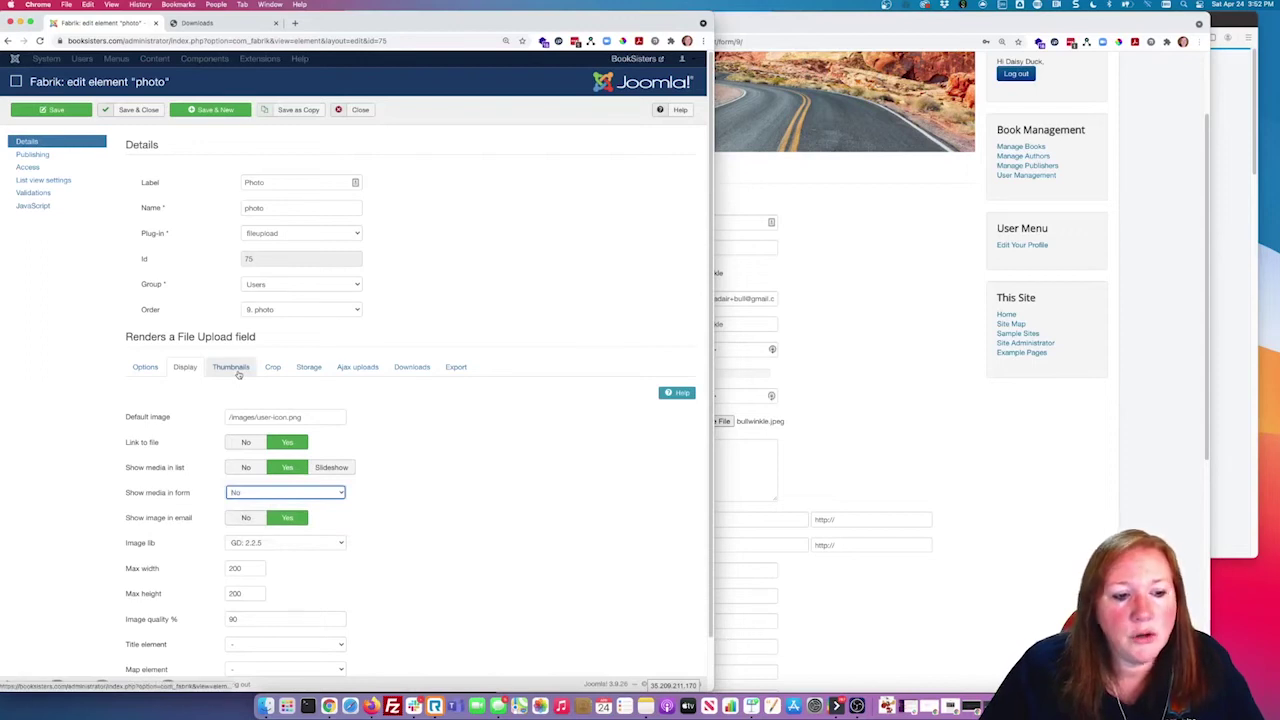
pyautogui.click(238, 371)
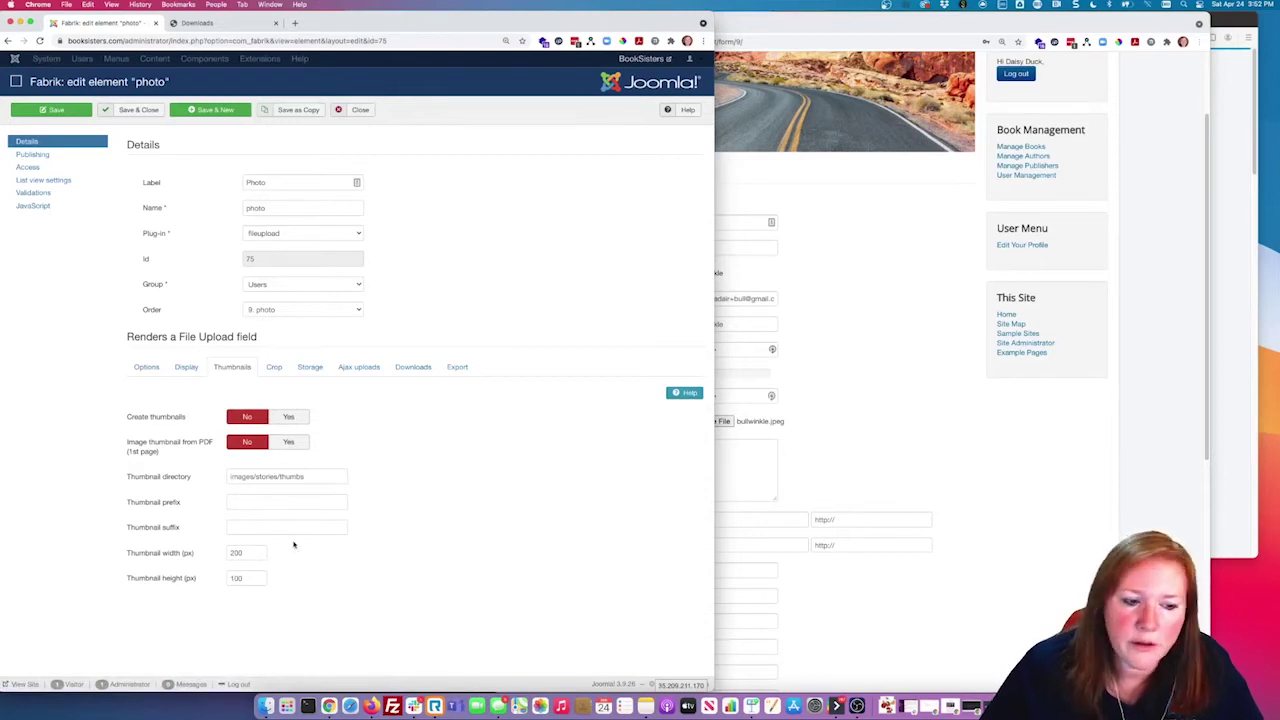
pyautogui.click(146, 367)
pyautogui.moveTo(173, 473)
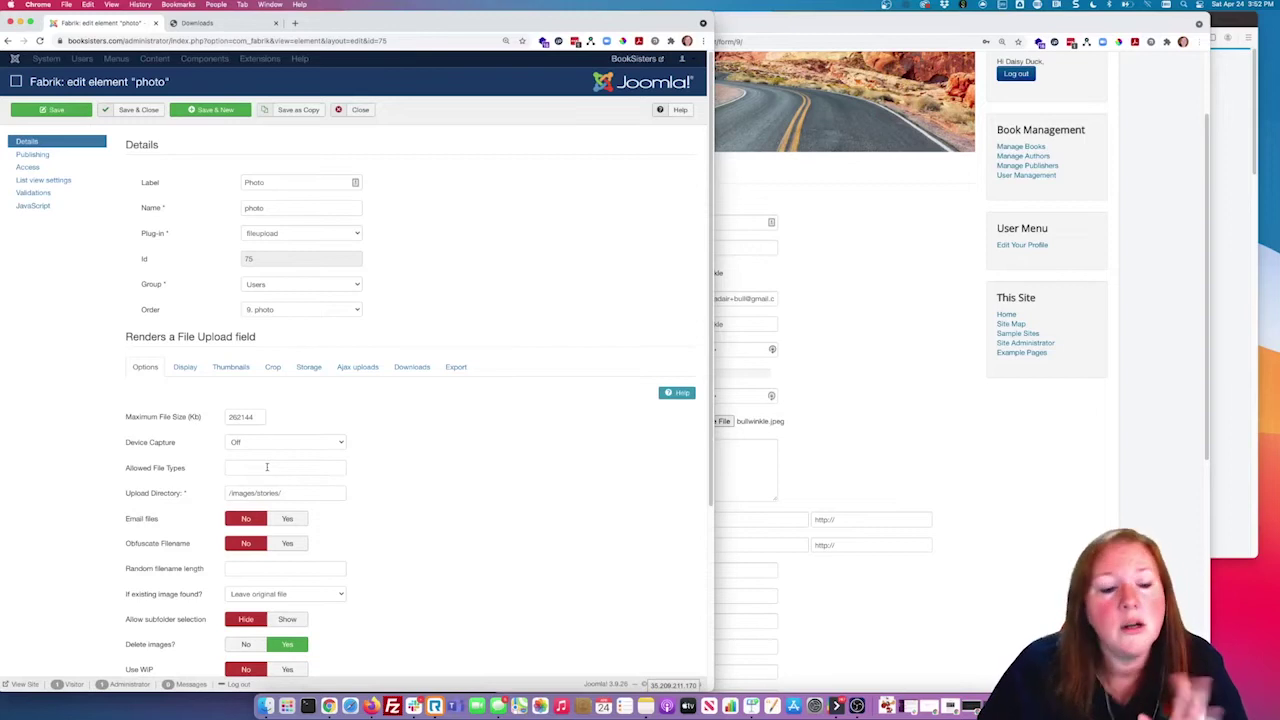
pyautogui.click(362, 110)
# Step: Re-attach bullwinkle.jpeg as the photo on the Users form
pyautogui.click(855, 280)
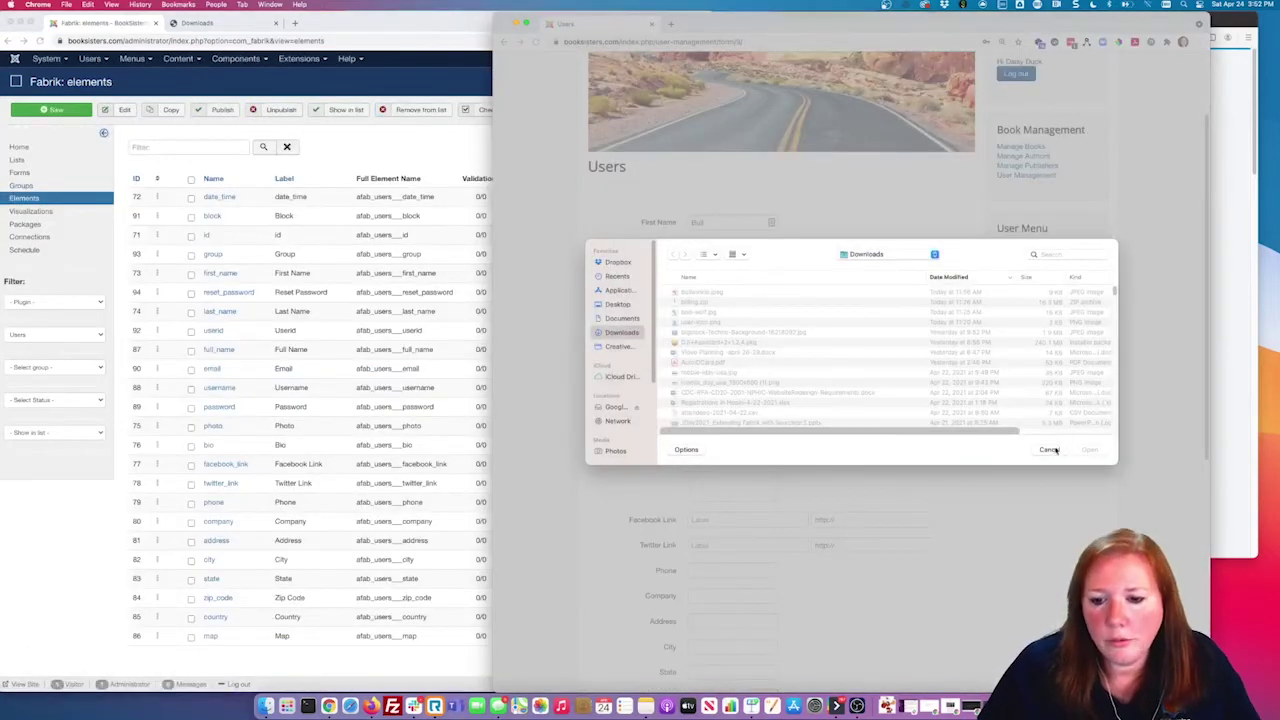
pyautogui.click(1054, 450)
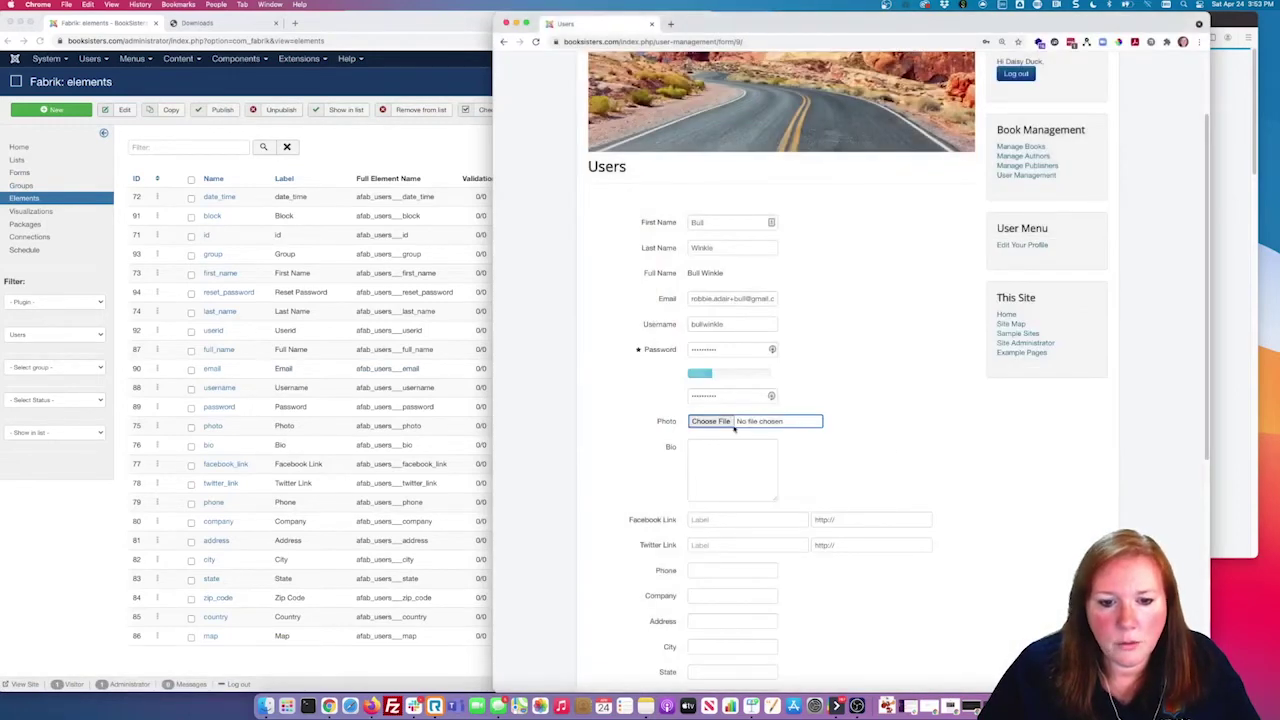
pyautogui.click(716, 423)
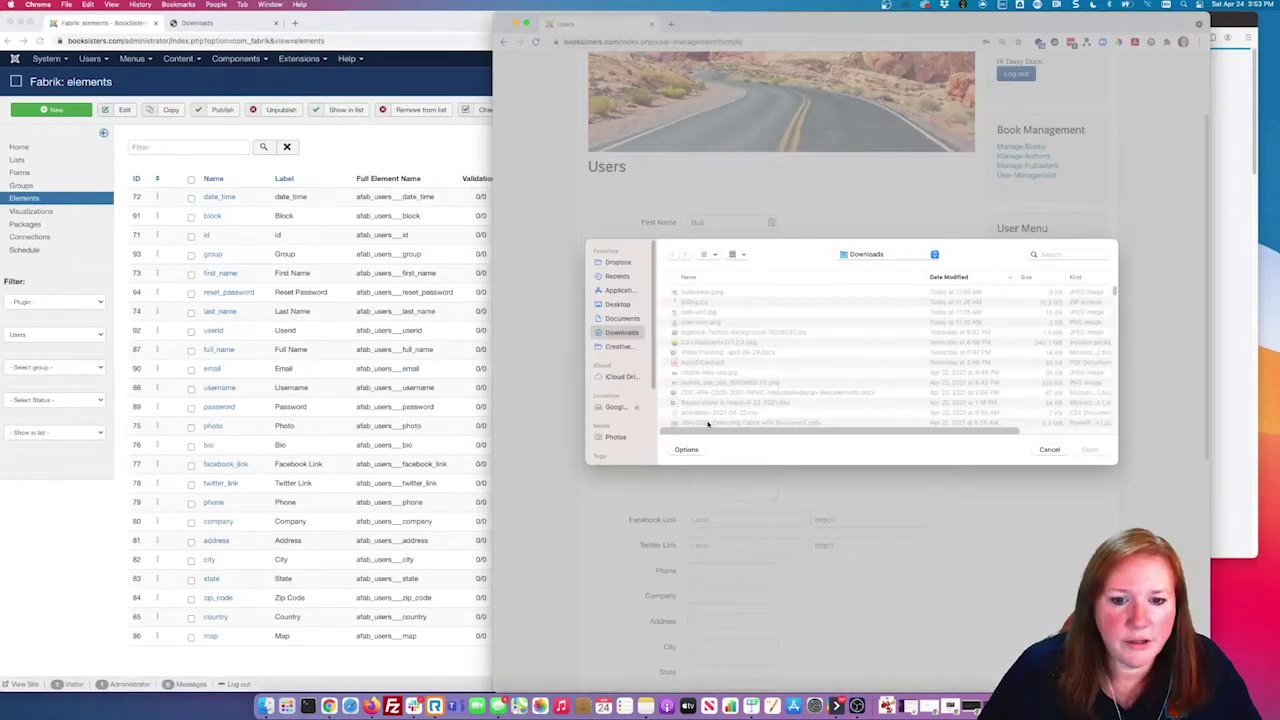
pyautogui.click(710, 293)
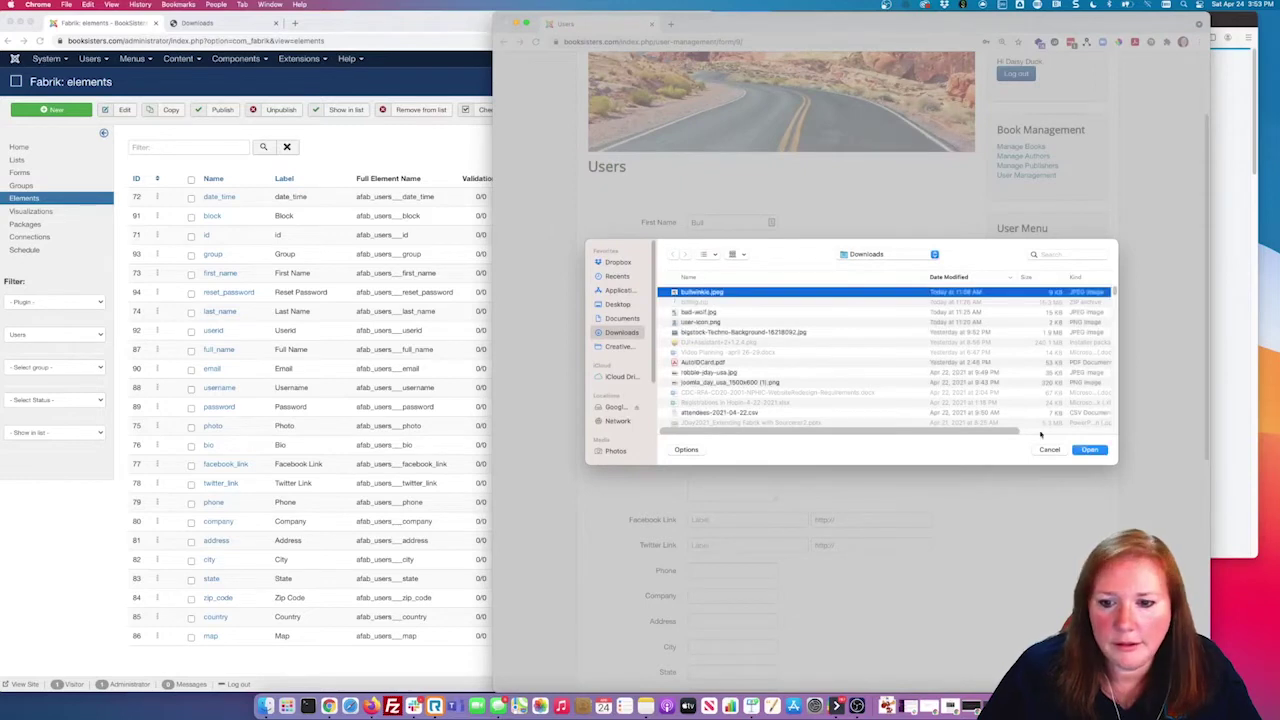
pyautogui.click(1100, 451)
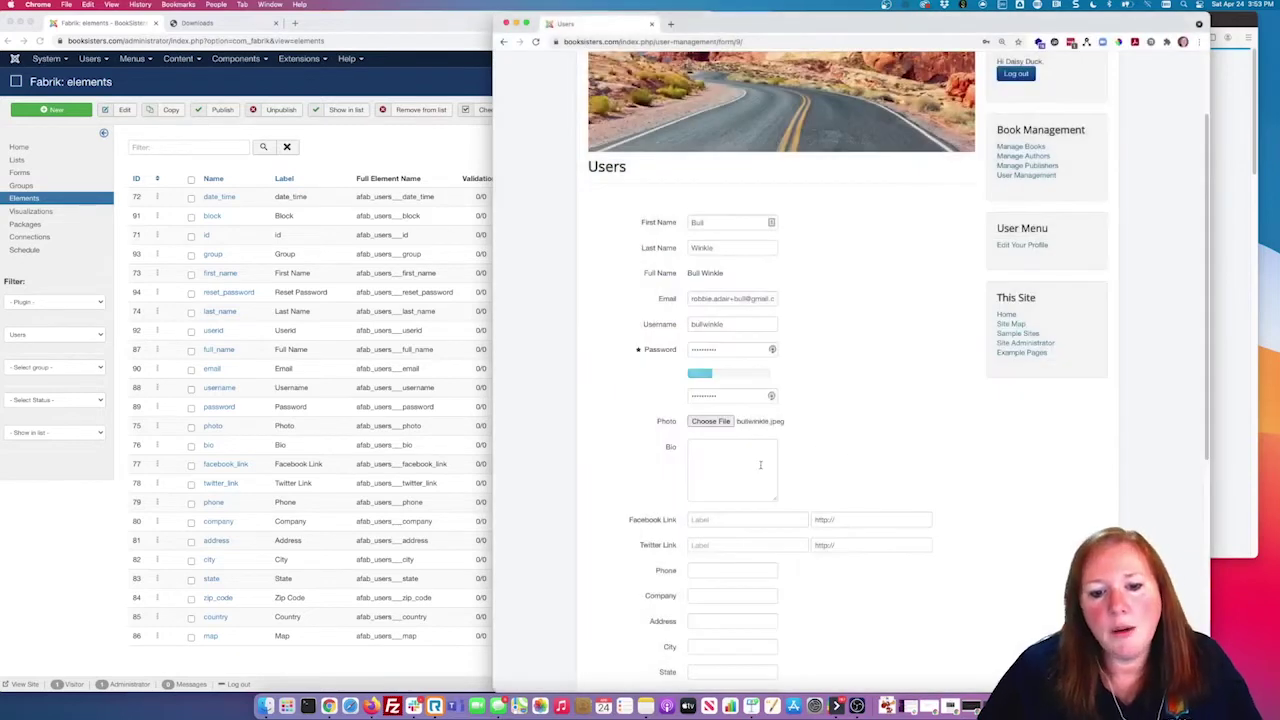
pyautogui.scroll(-5, 886, 451)
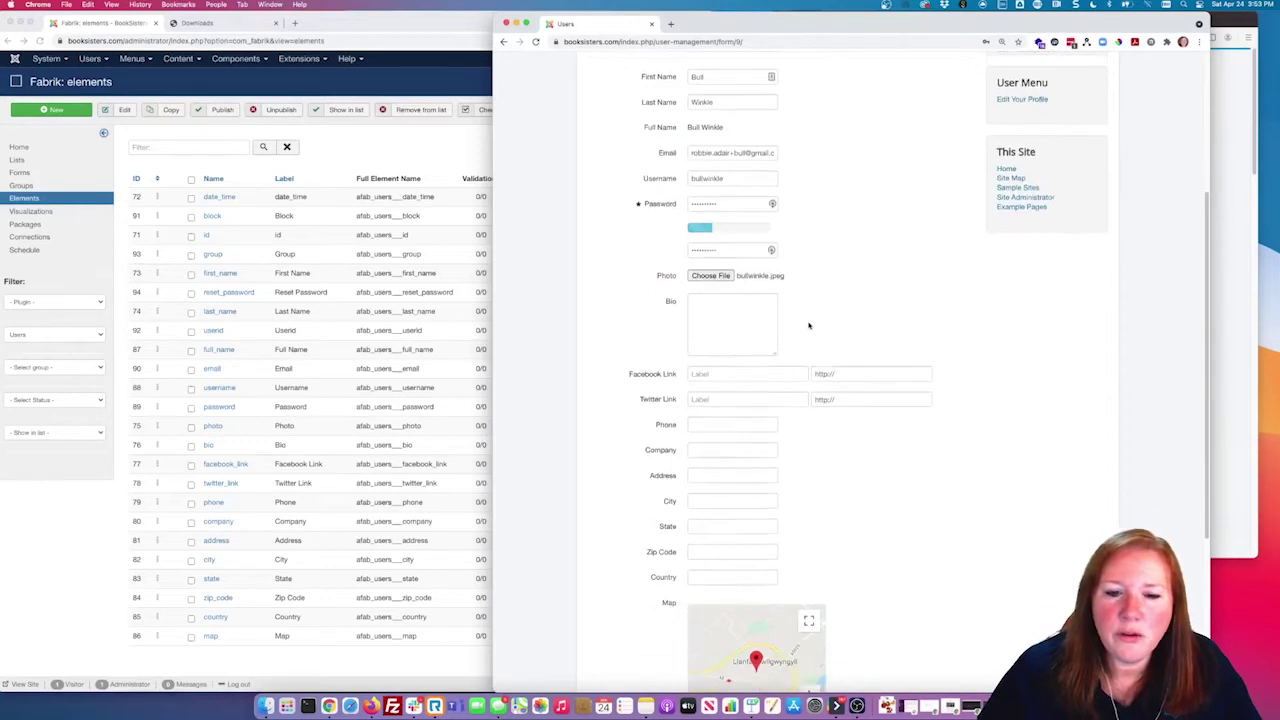
# Step: Try the Bio, Facebook Link and Twitter Link fields, then return to the Fabrik elements list
pyautogui.click(722, 253)
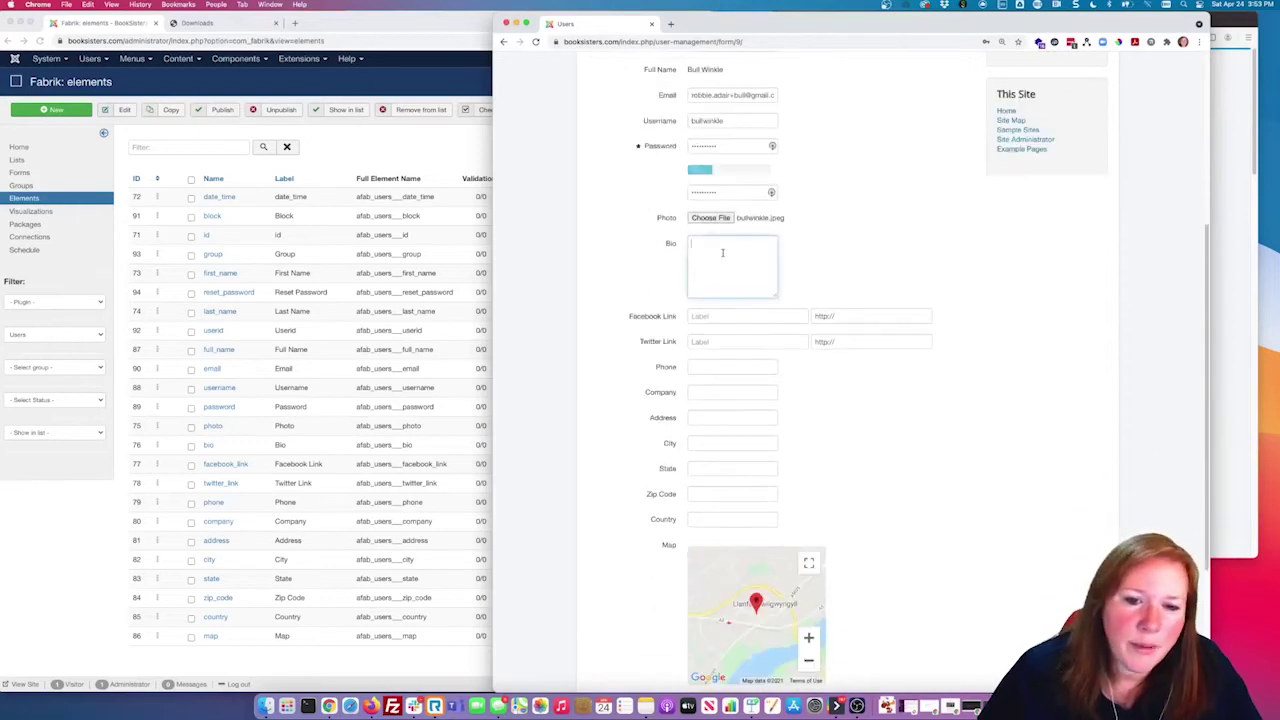
pyautogui.click(761, 320)
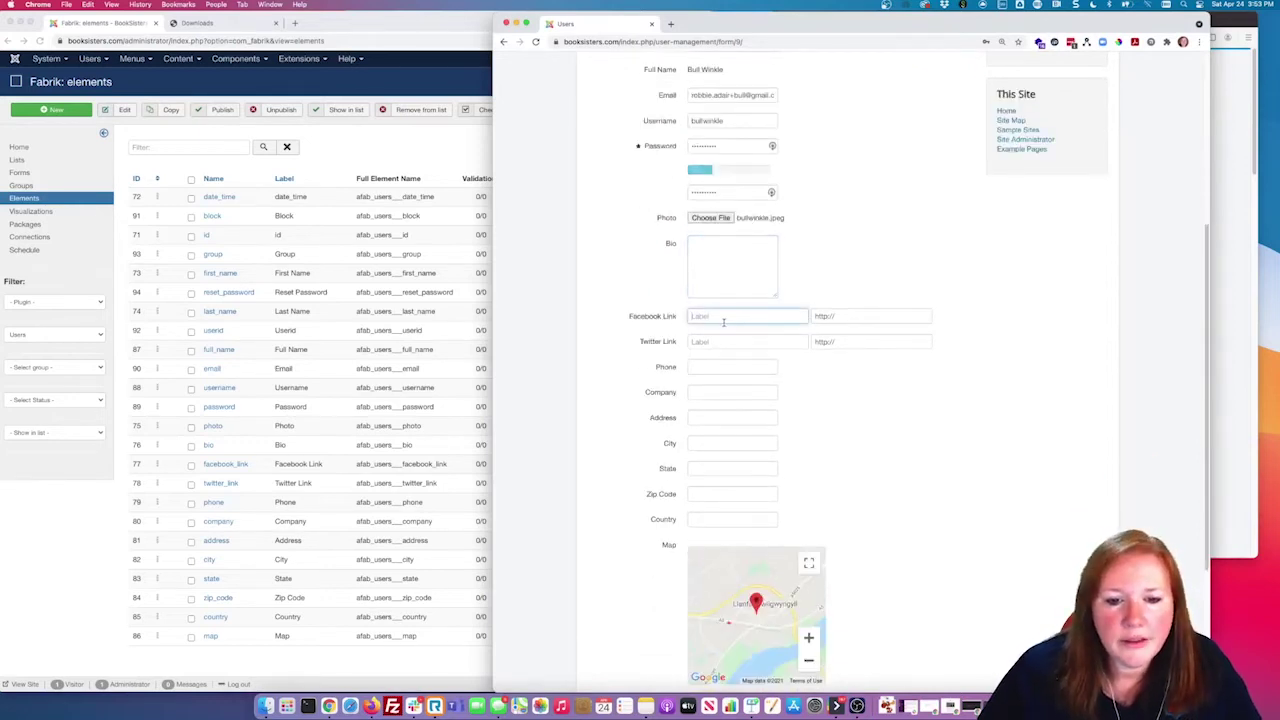
pyautogui.click(855, 315)
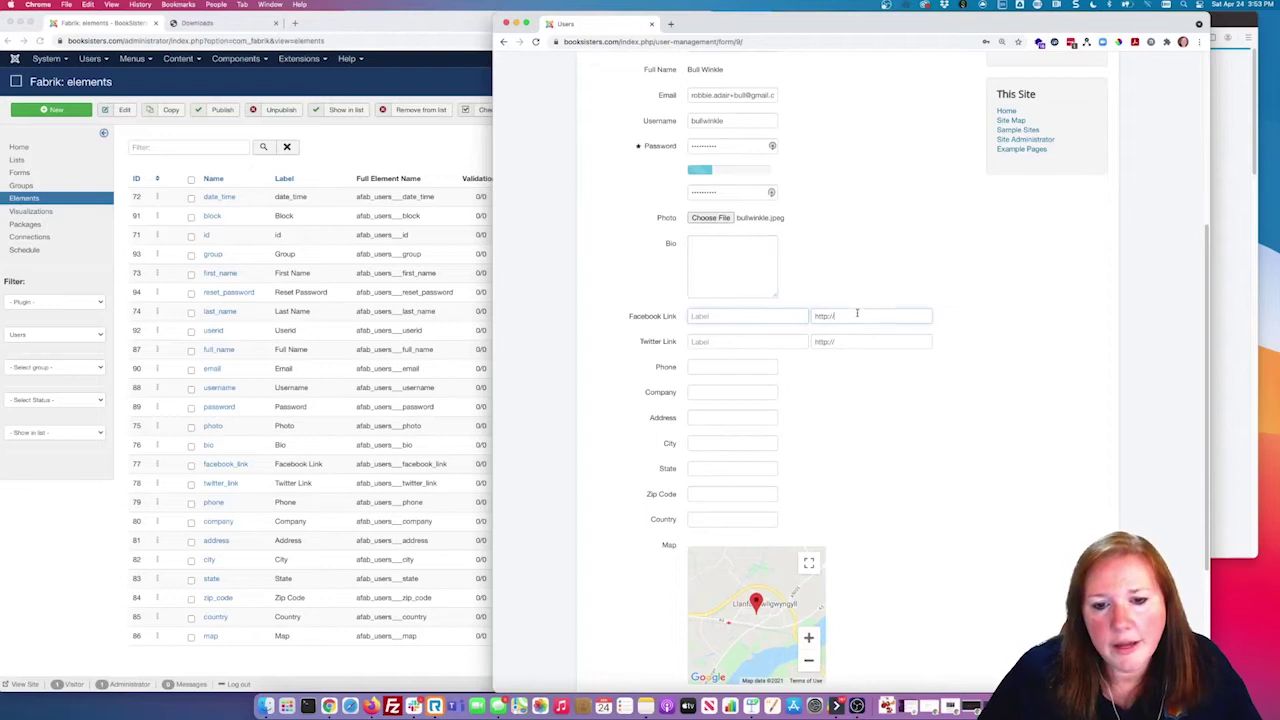
pyautogui.click(733, 341)
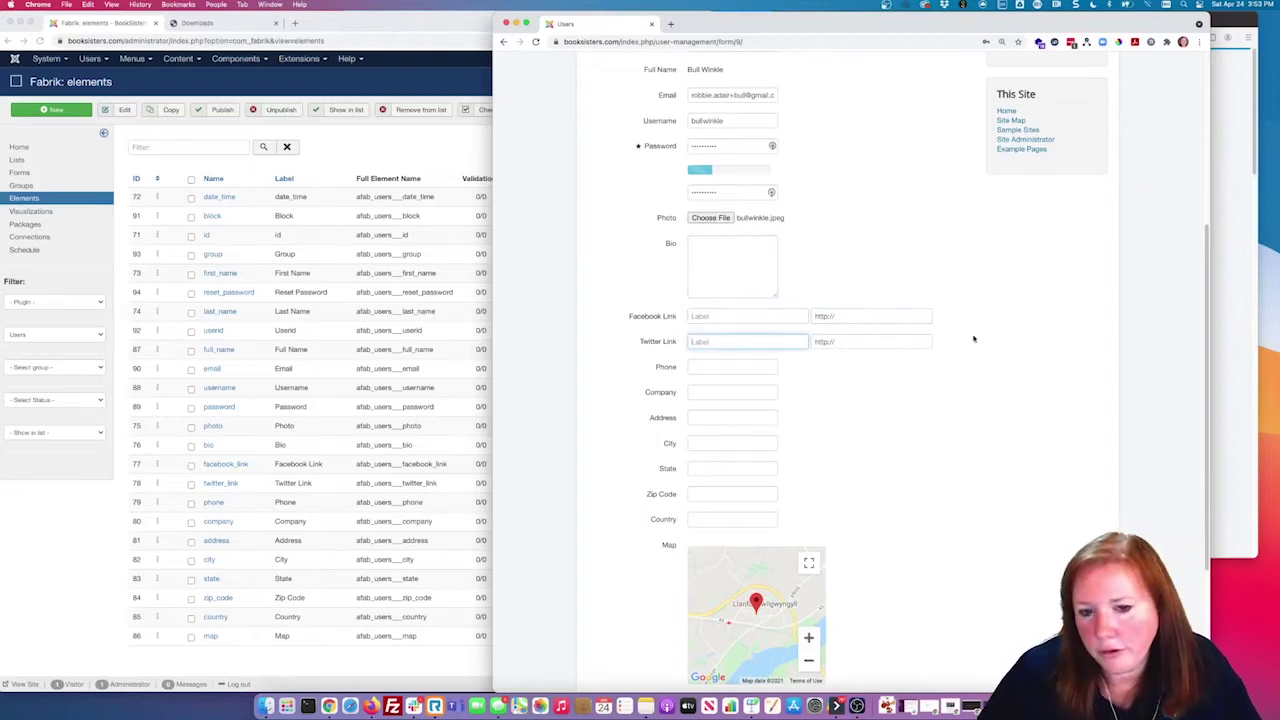
pyautogui.click(454, 163)
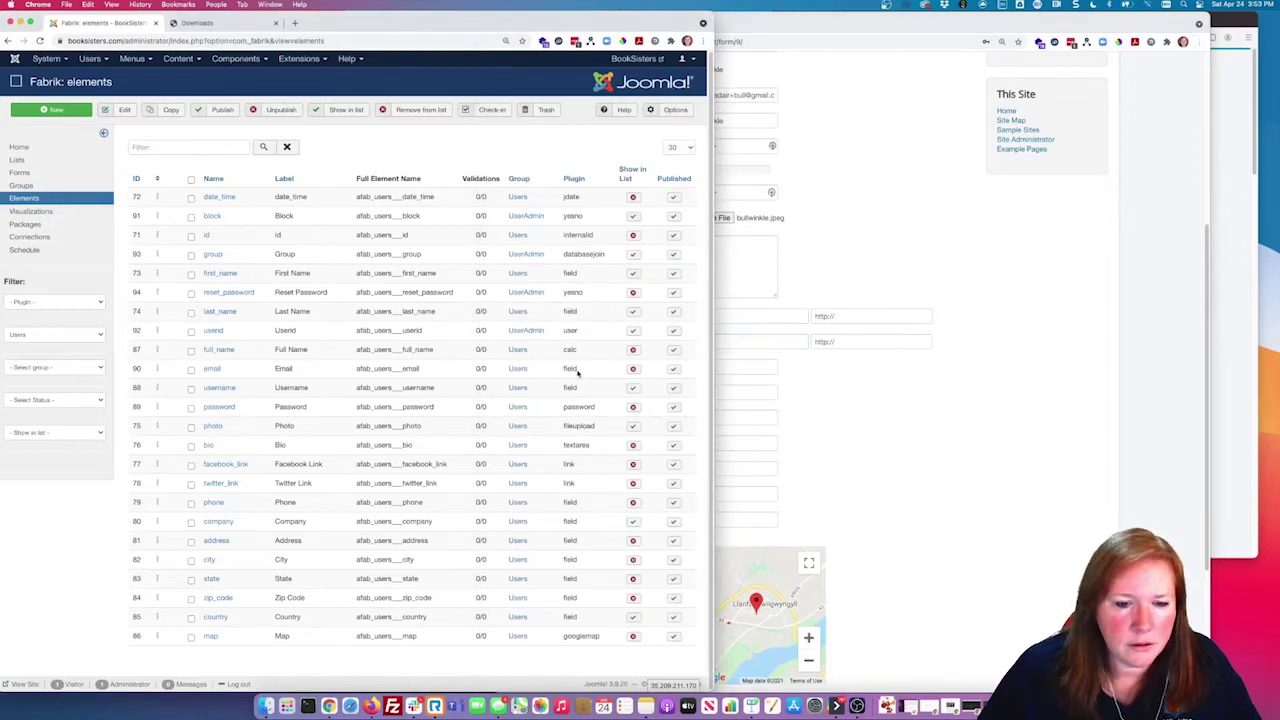
pyautogui.doubleClick(568, 464)
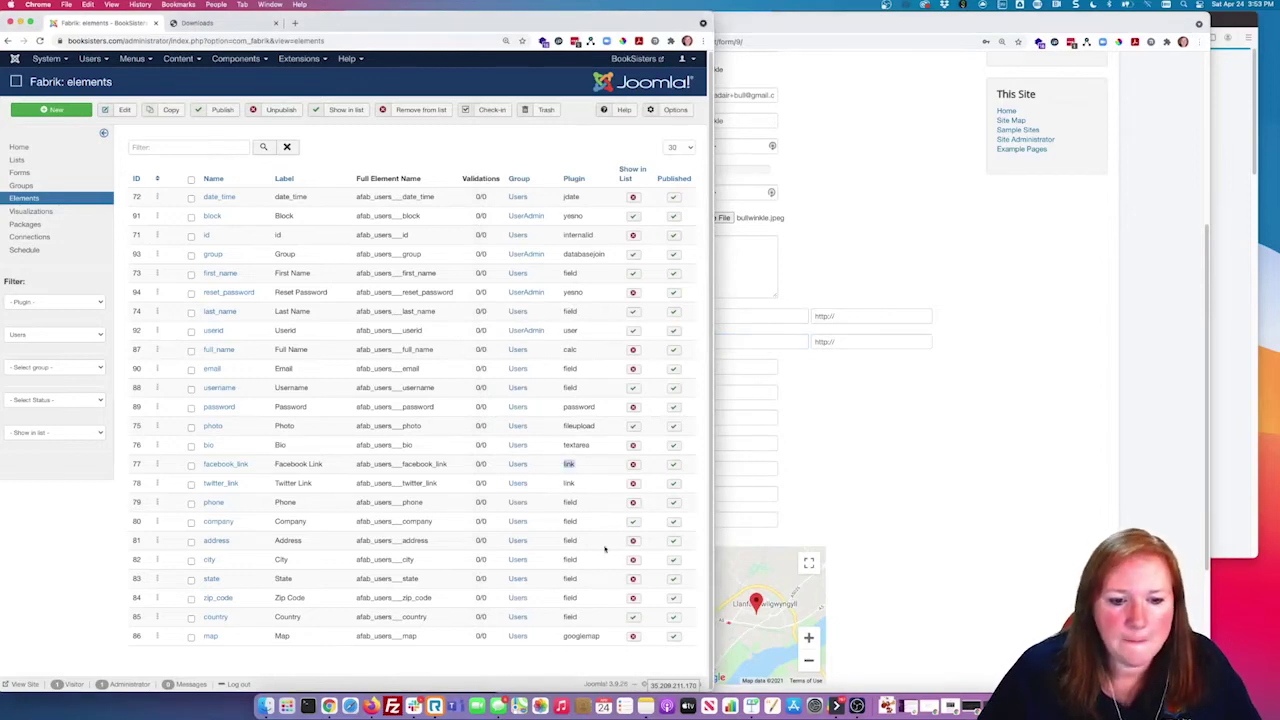
pyautogui.click(1022, 491)
pyautogui.click(668, 346)
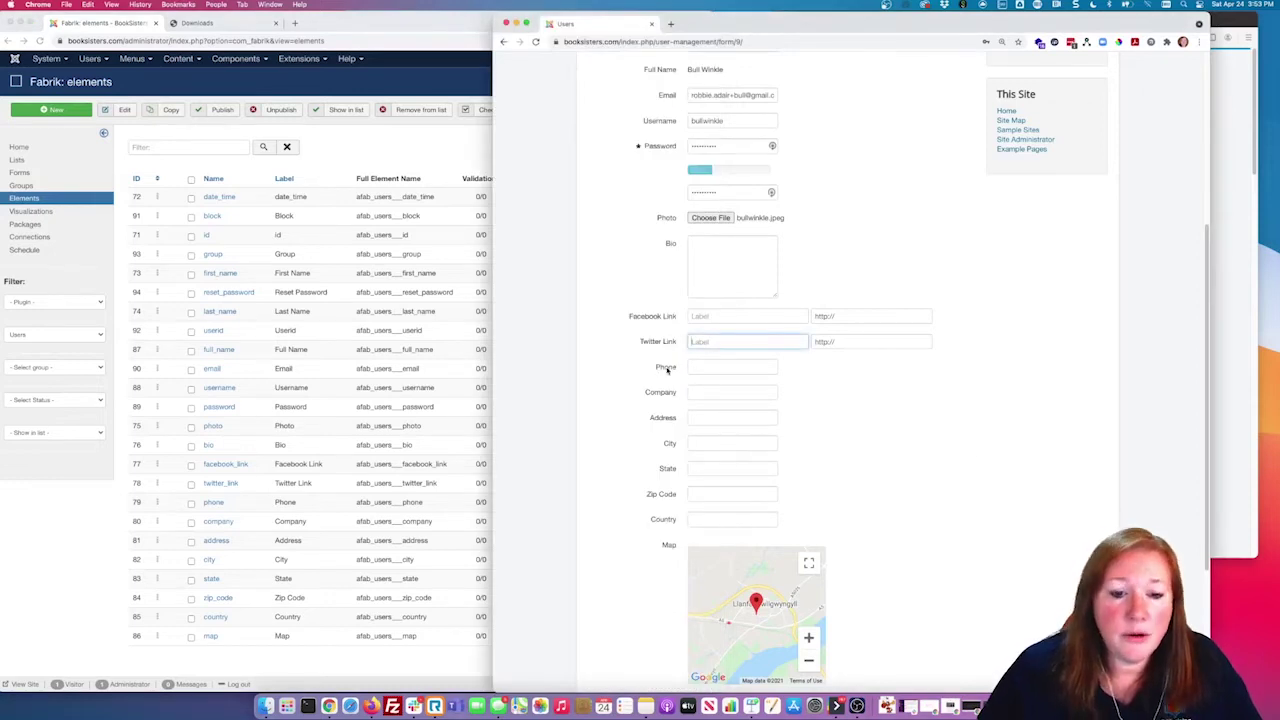
pyautogui.click(697, 368)
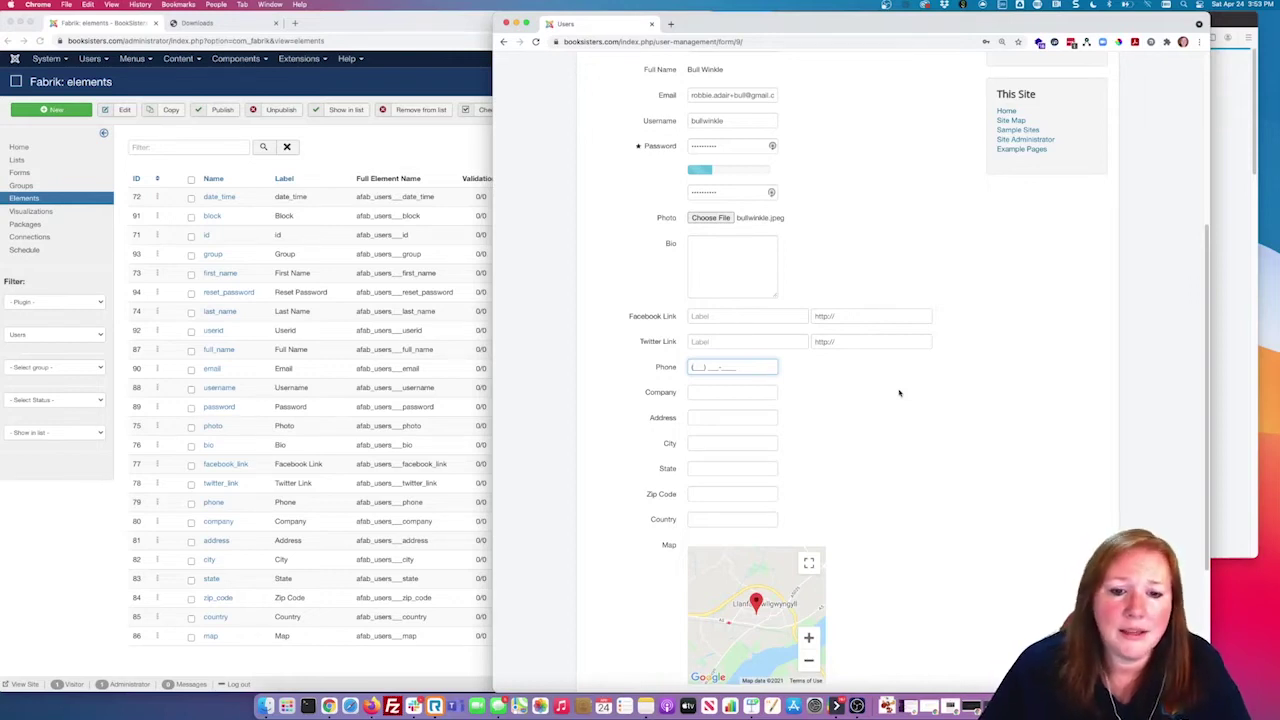
pyautogui.click(713, 391)
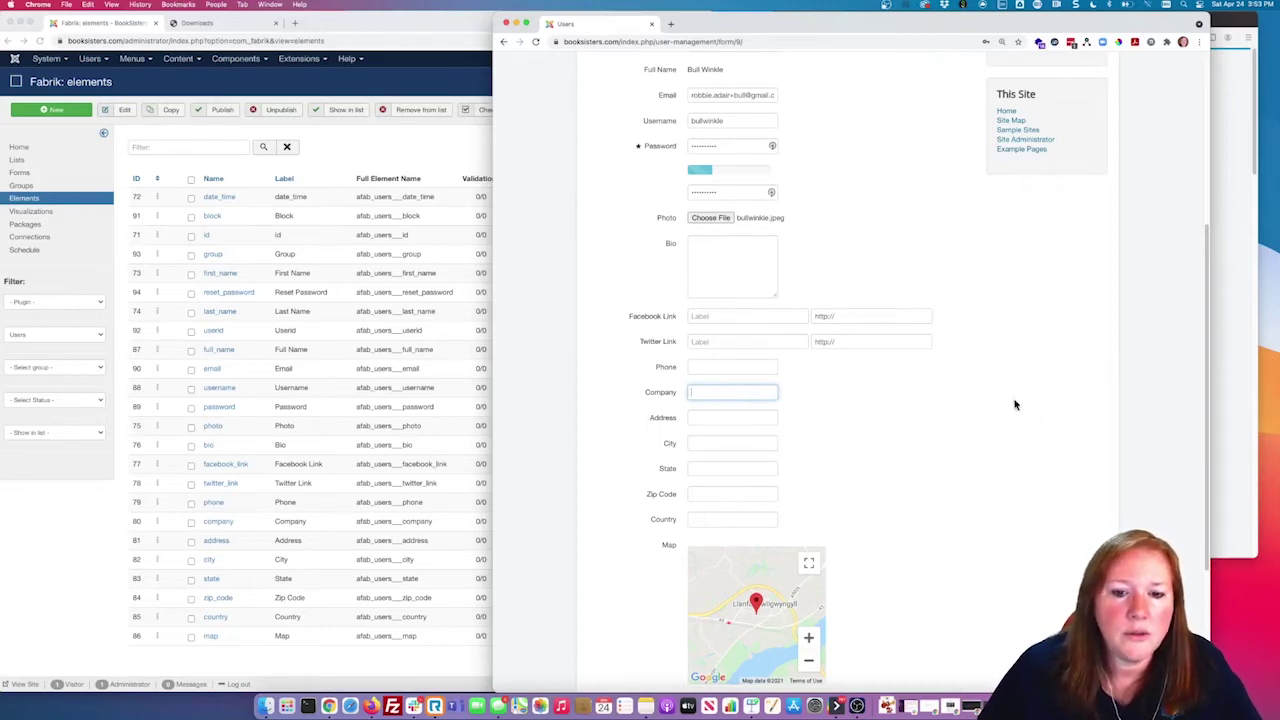
pyautogui.scroll(-3, 994, 401)
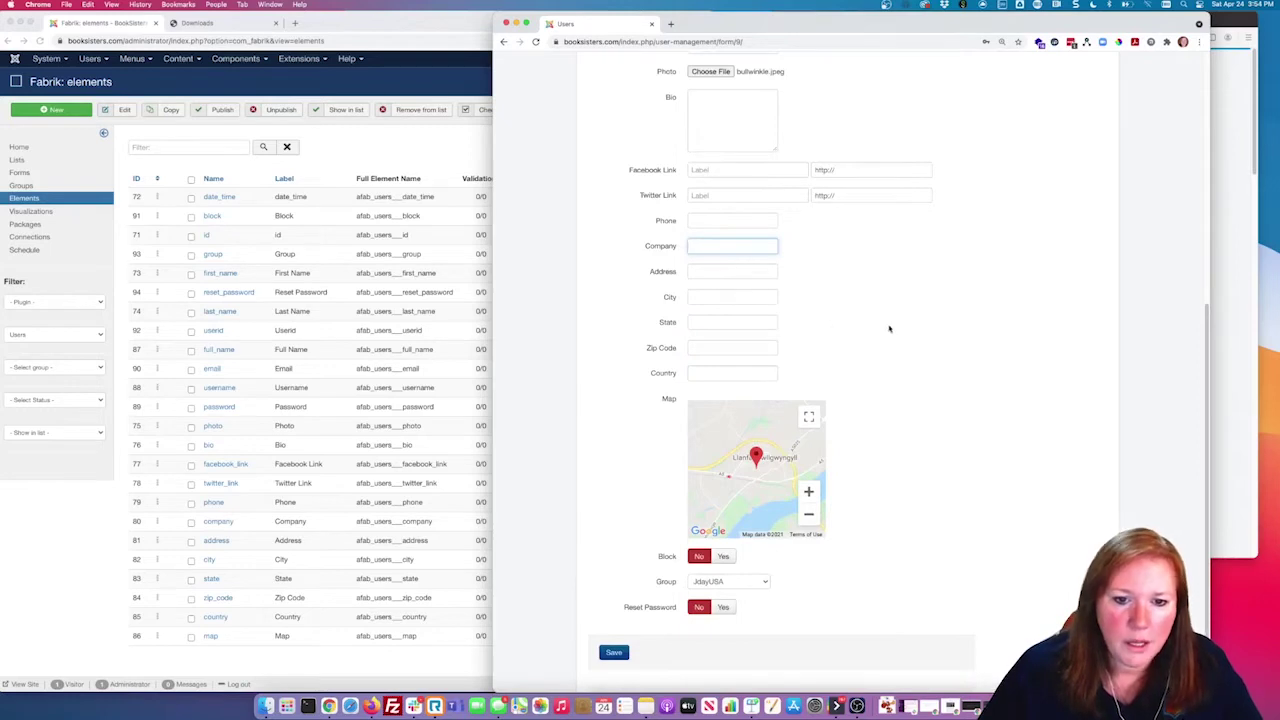
pyautogui.scroll(-2, 889, 328)
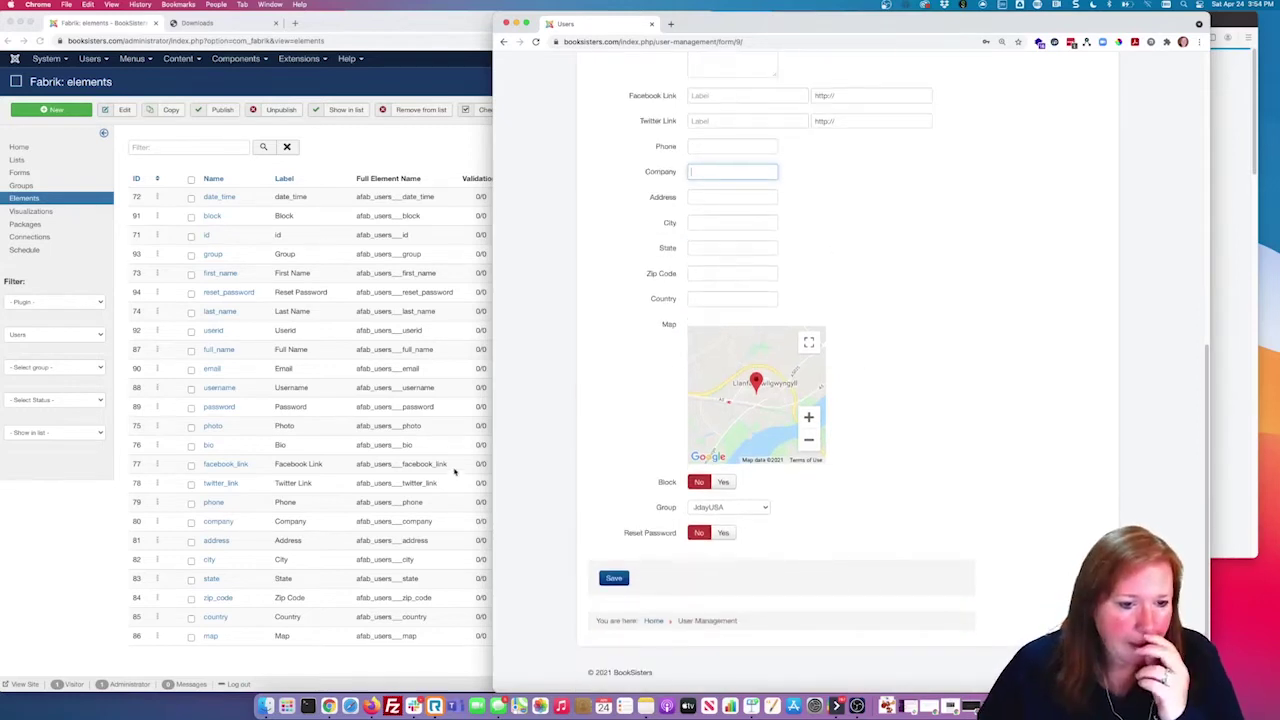
pyautogui.click(455, 472)
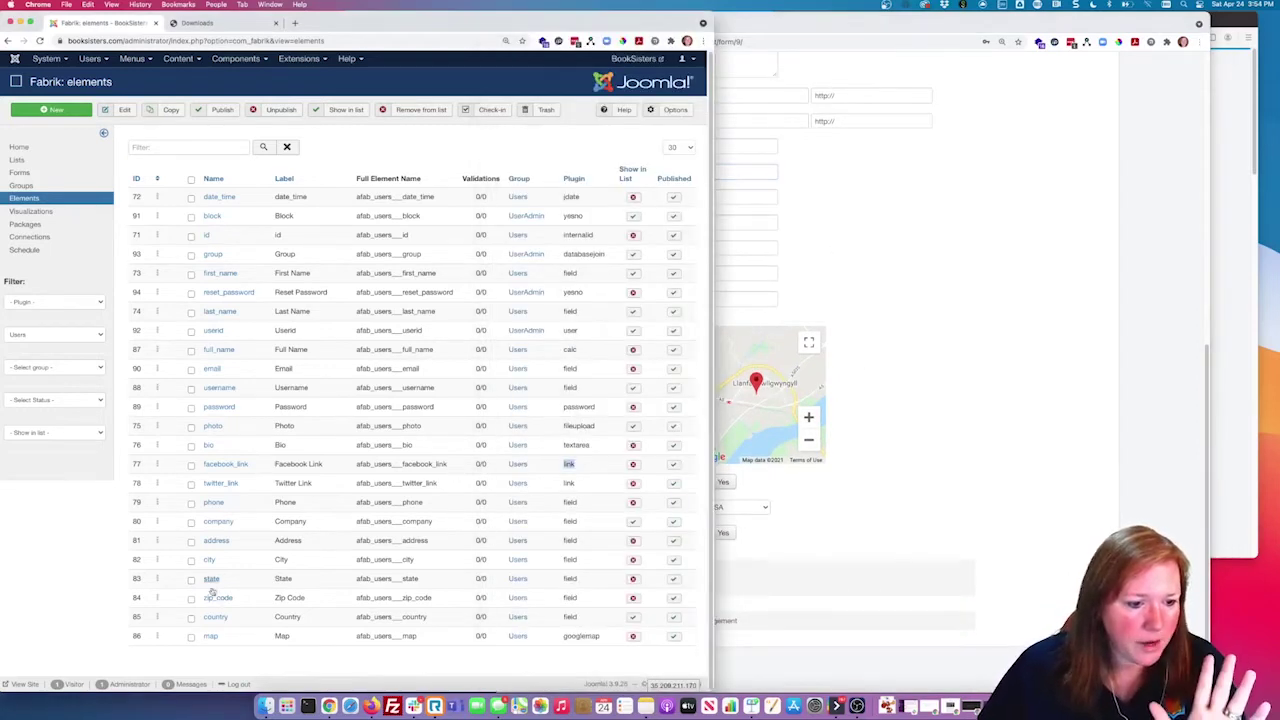
pyautogui.moveTo(431, 640); pyautogui.dragTo(350, 635)
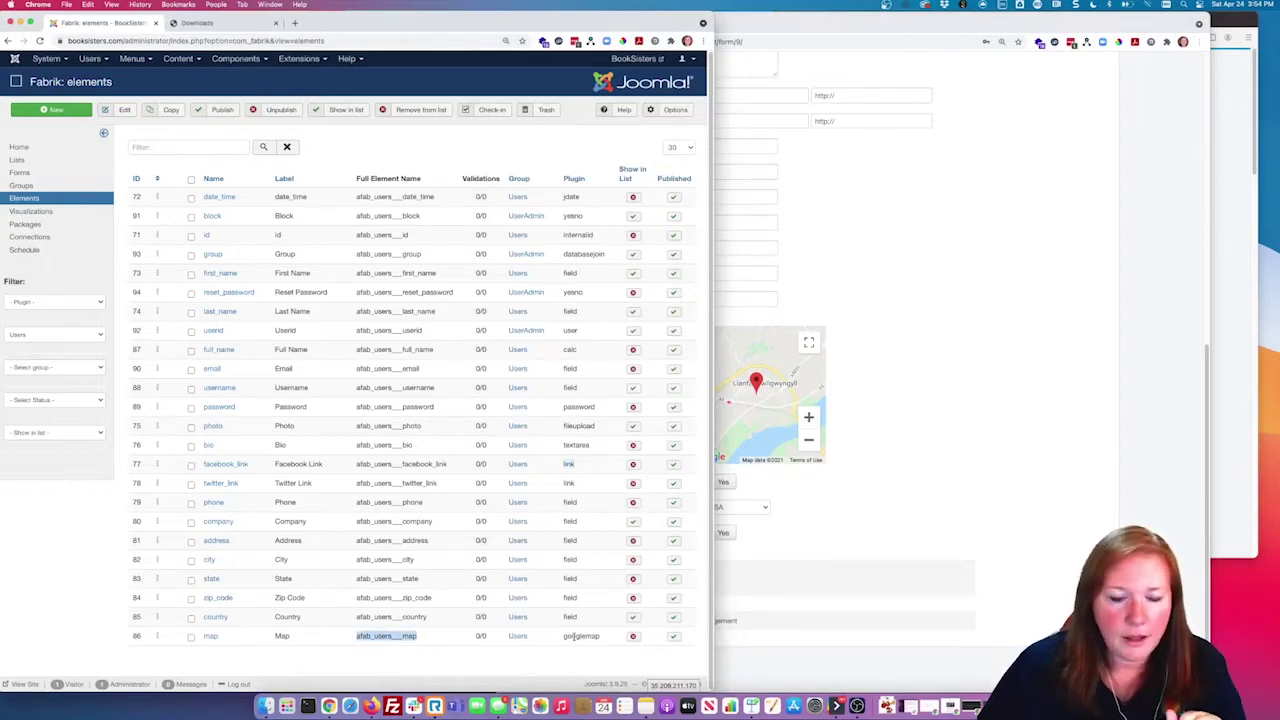
# Step: Set the Map element's geocode trigger to 'As you type', save and close it, and return to the form
pyautogui.click(210, 636)
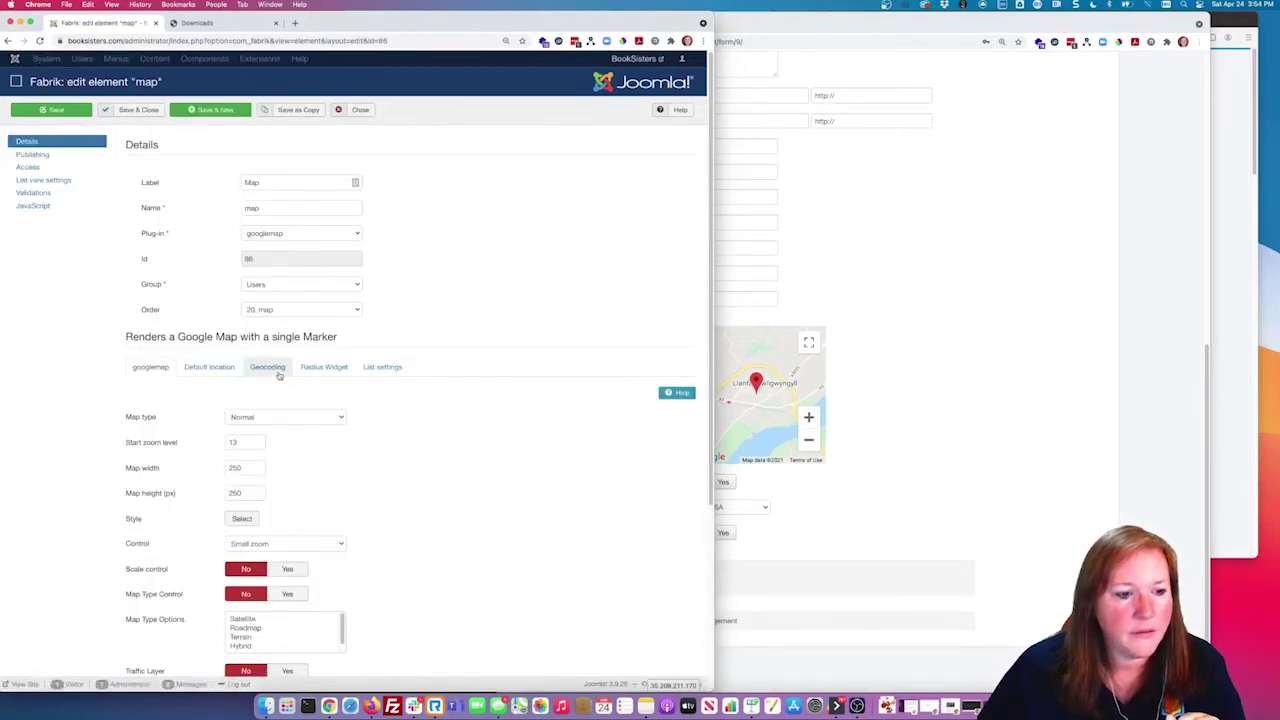
pyautogui.click(277, 370)
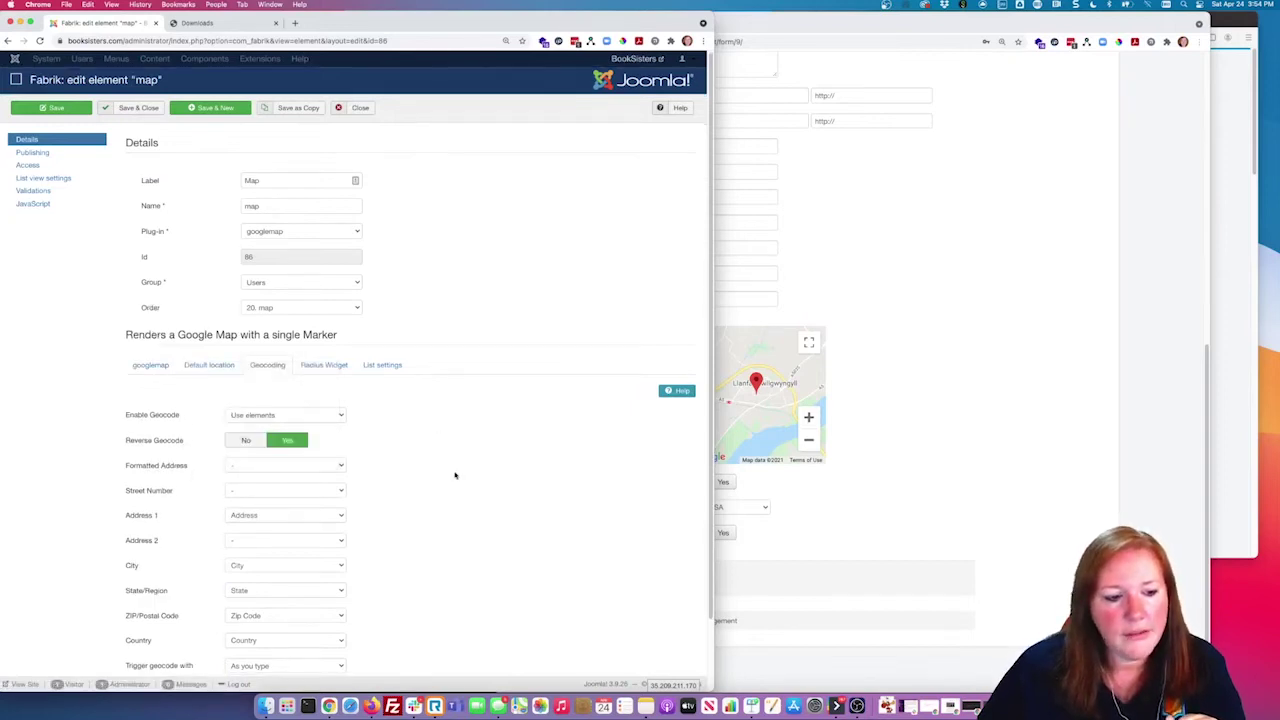
pyautogui.scroll(-2, 462, 474)
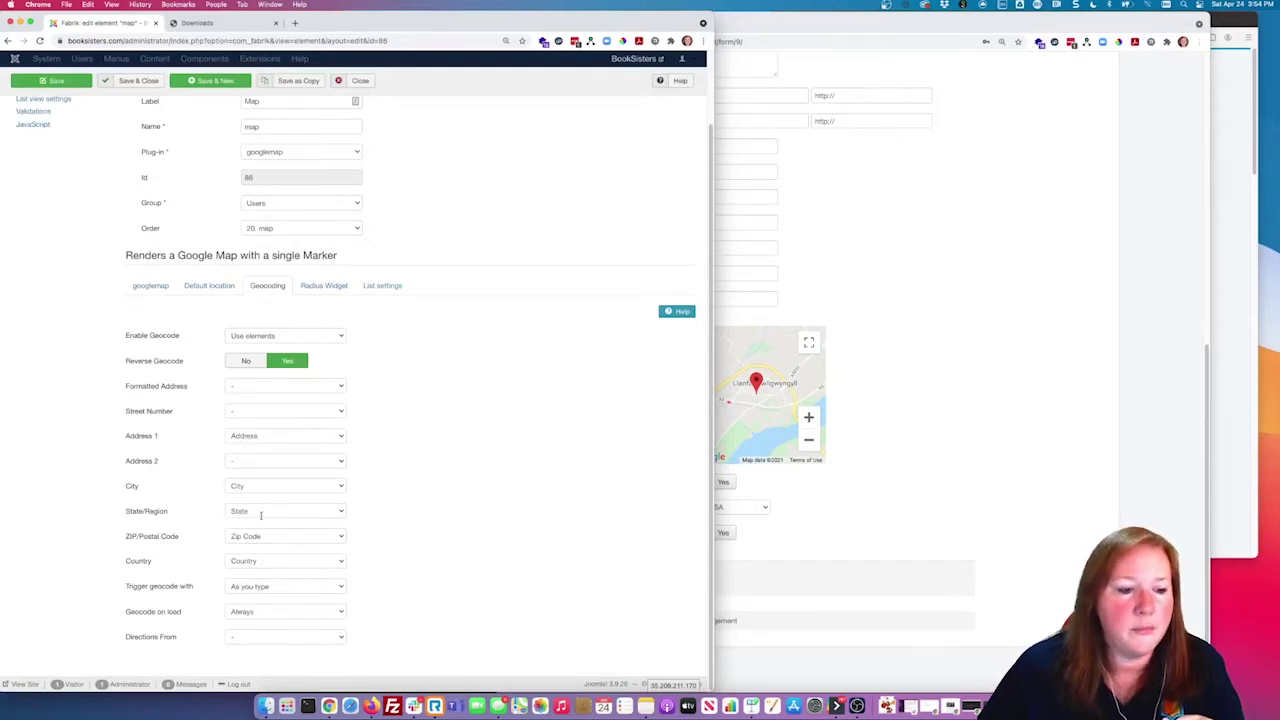
pyautogui.moveTo(157, 591)
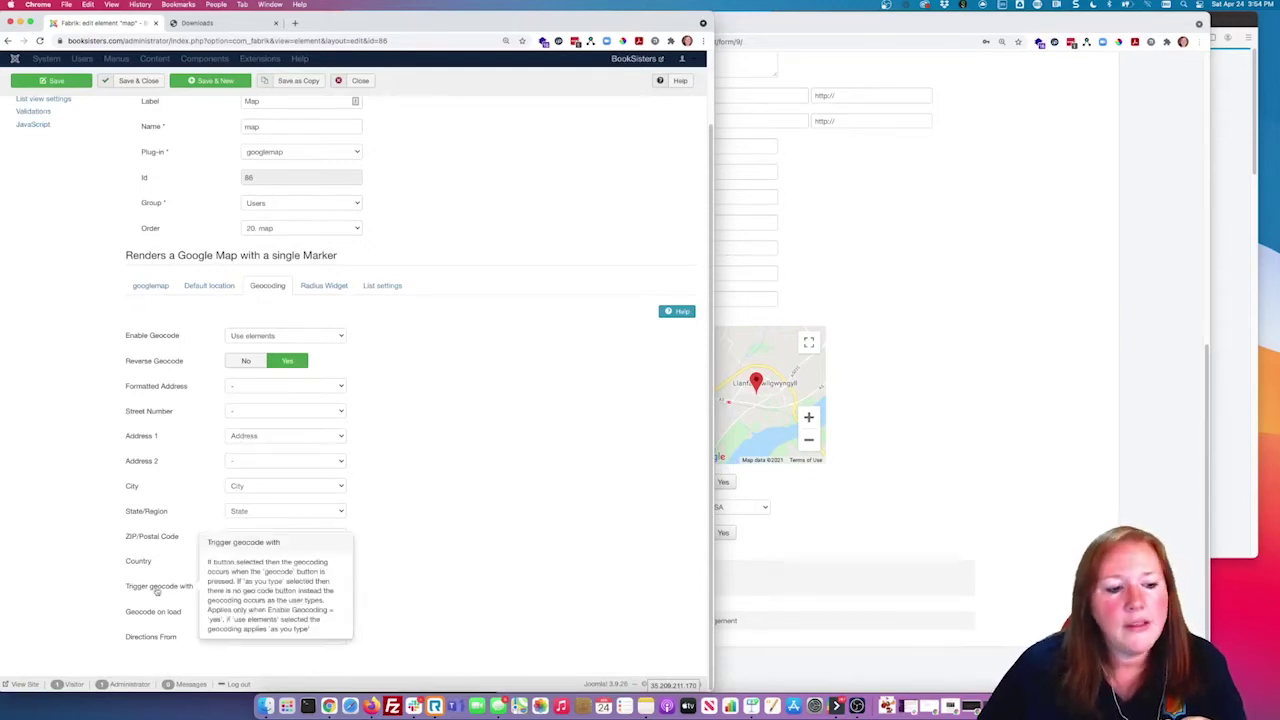
pyautogui.click(292, 587)
pyautogui.click(290, 577)
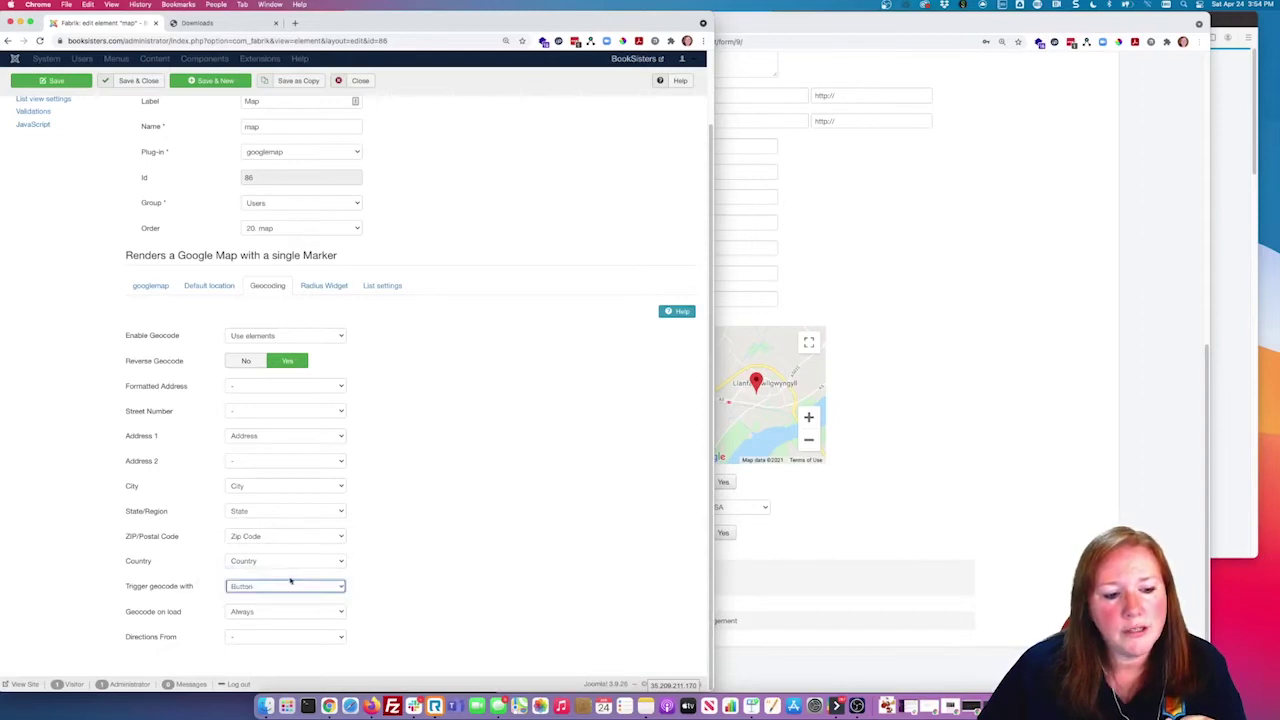
pyautogui.click(257, 589)
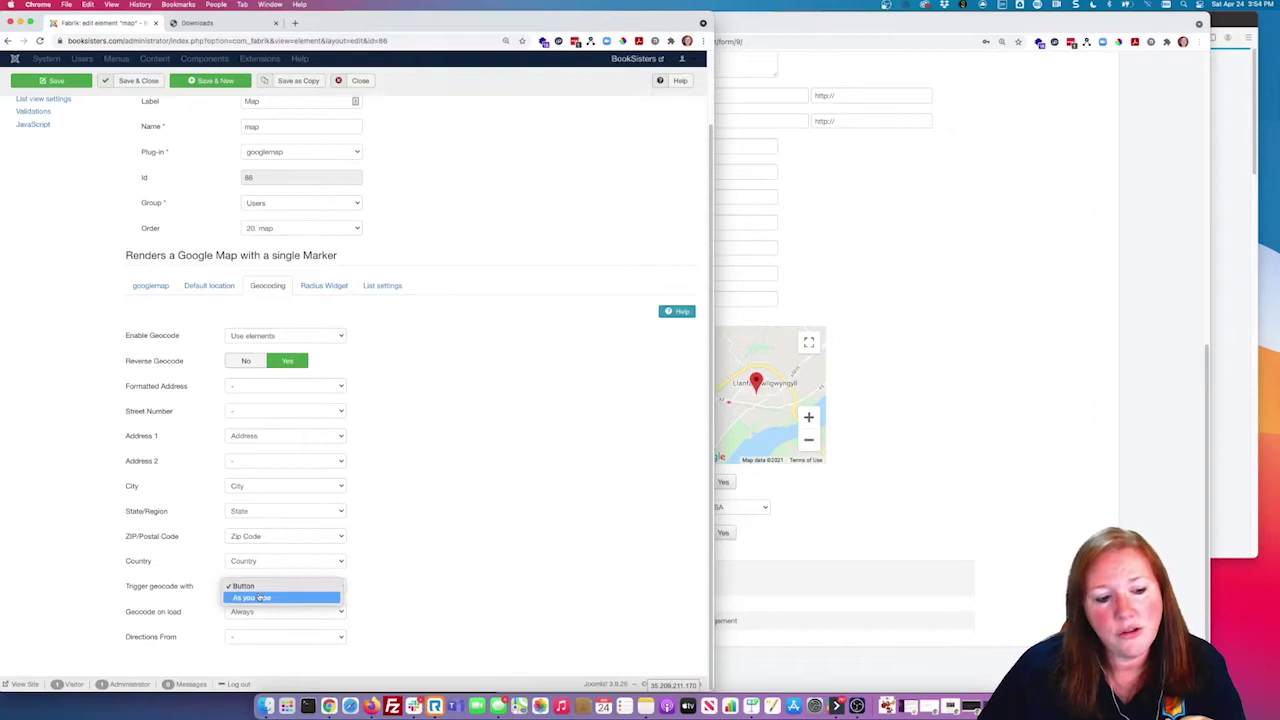
pyautogui.click(260, 597)
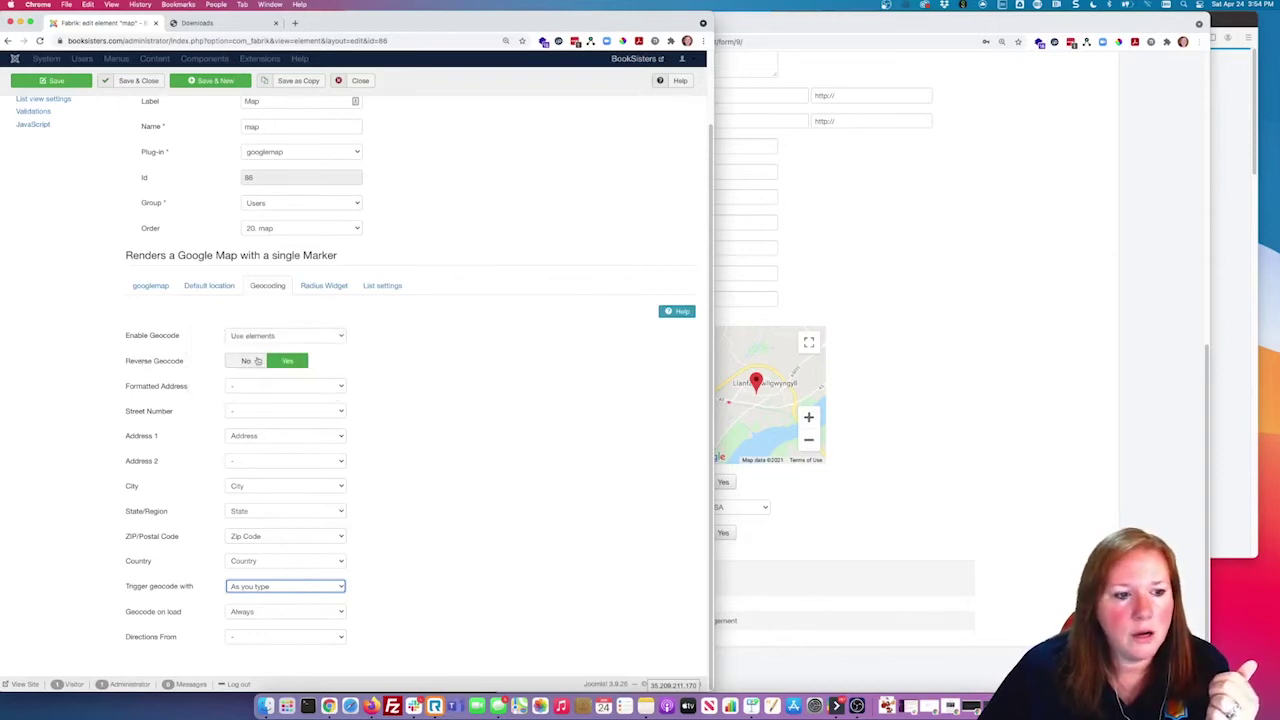
pyautogui.click(135, 80)
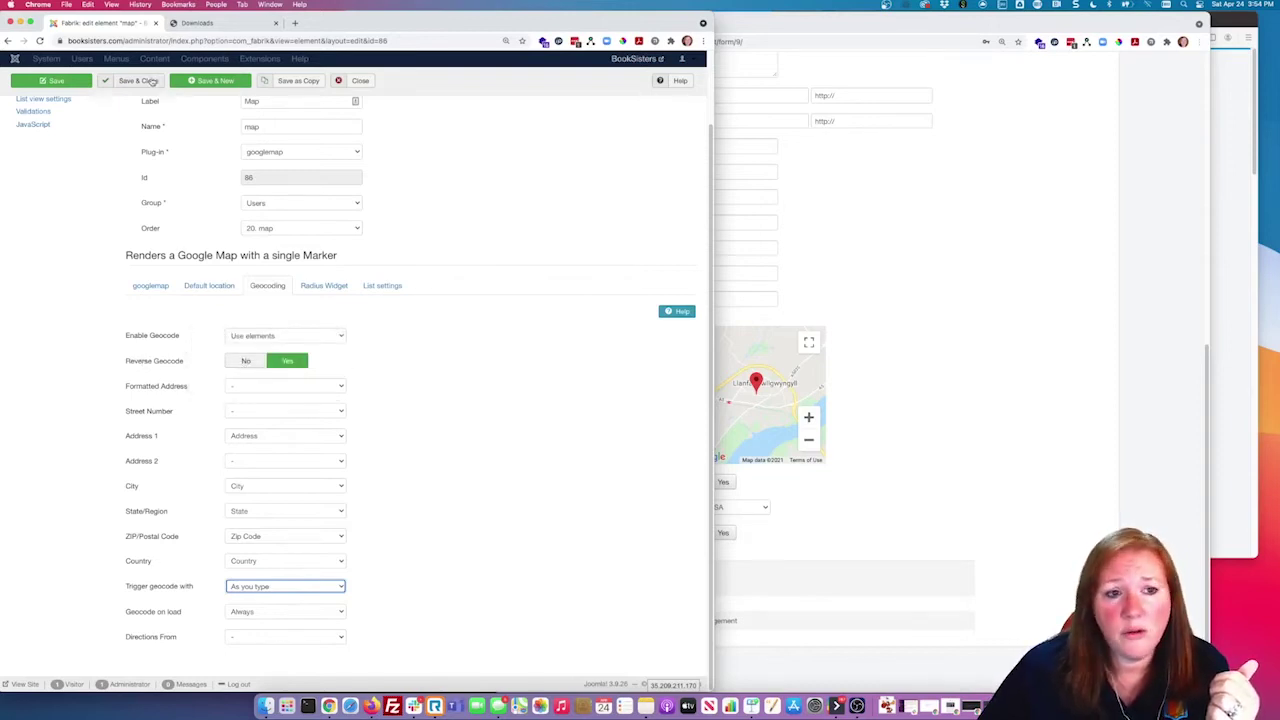
pyautogui.click(928, 408)
pyautogui.click(731, 171)
# Step: Set the country to United States and zoom the map around the pin
pyautogui.click(712, 300)
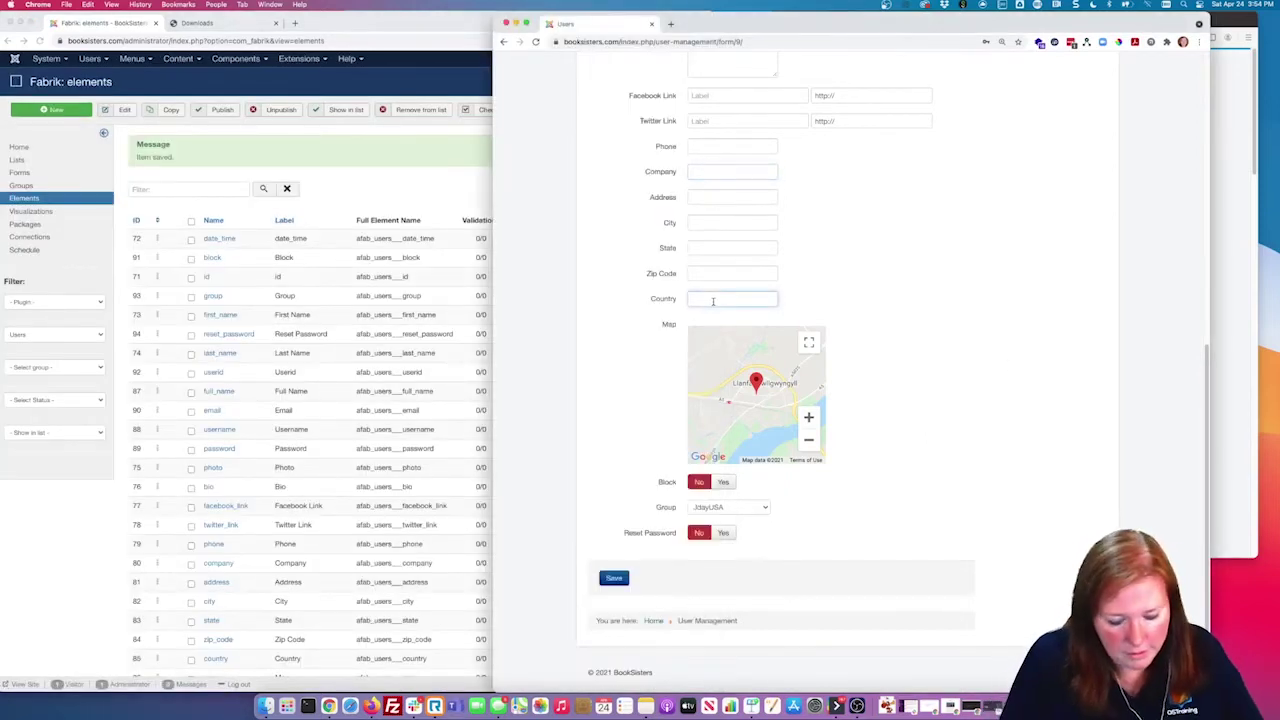
pyautogui.write('Can')
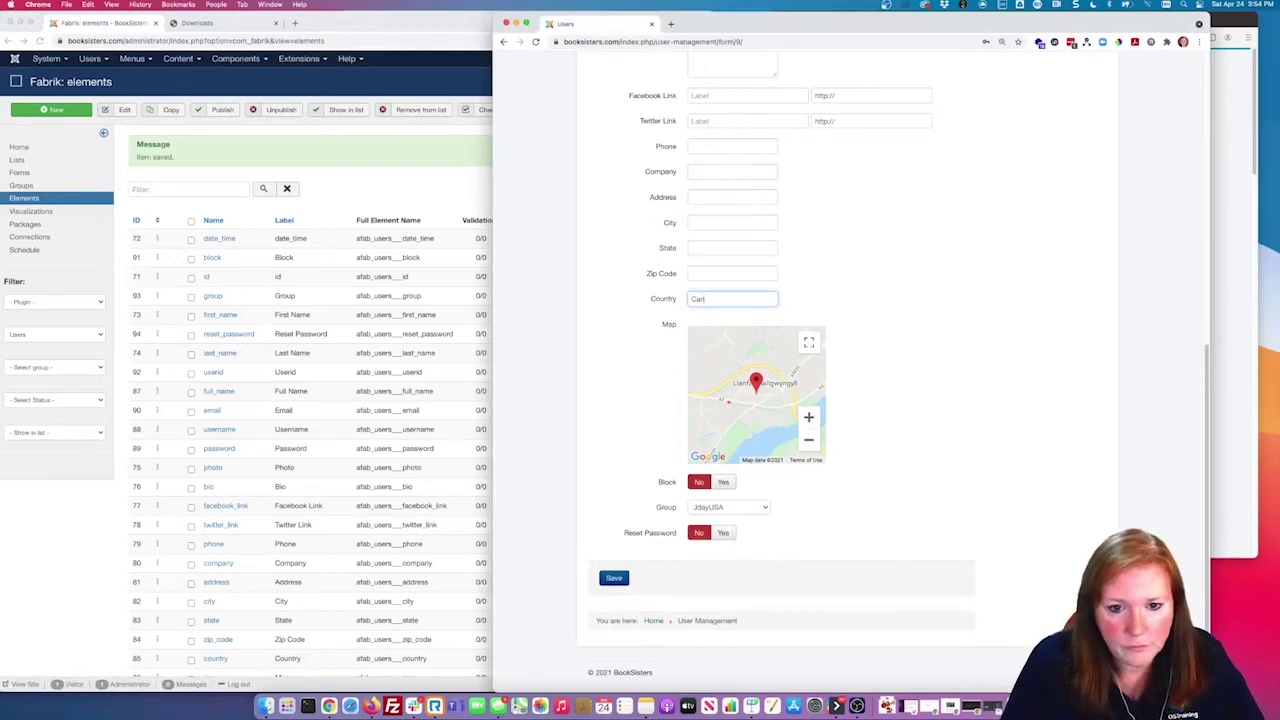
pyautogui.write('daa')
pyautogui.press('BackSpace')
pyautogui.press('BackSpace')
pyautogui.press('BackSpace')
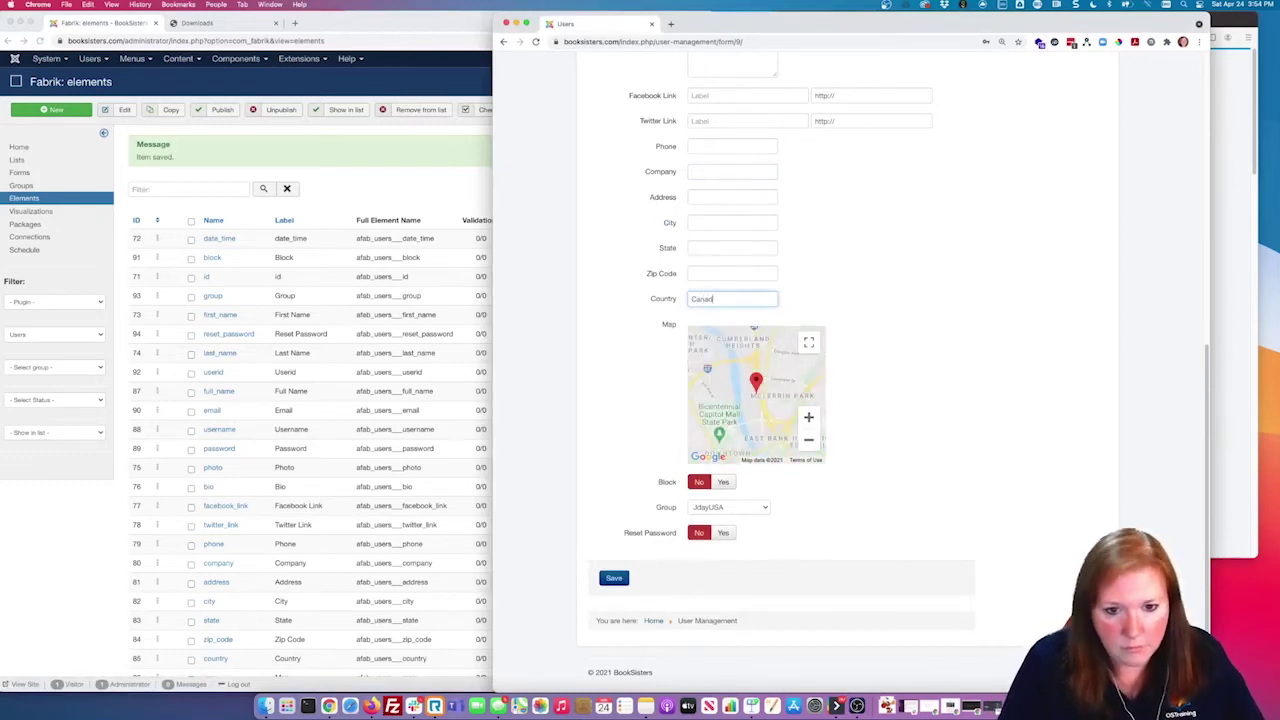
pyautogui.press('BackSpace')
pyautogui.write('United')
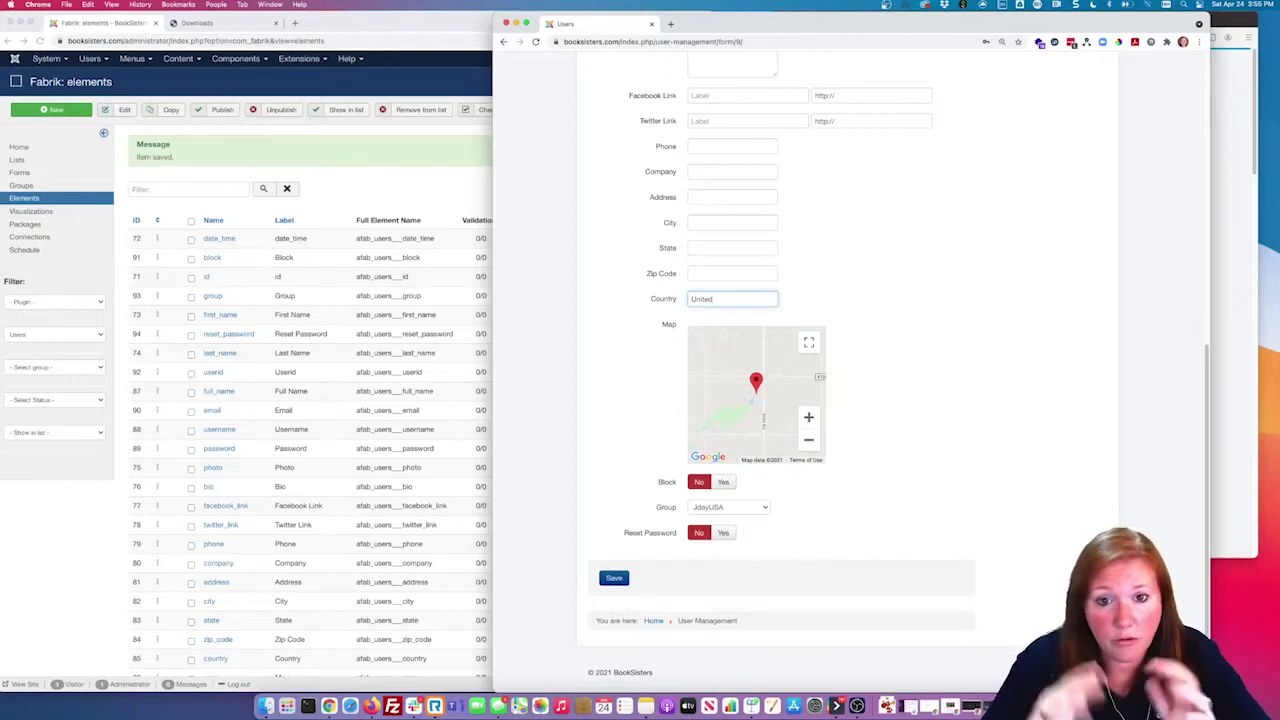
pyautogui.write('ates')
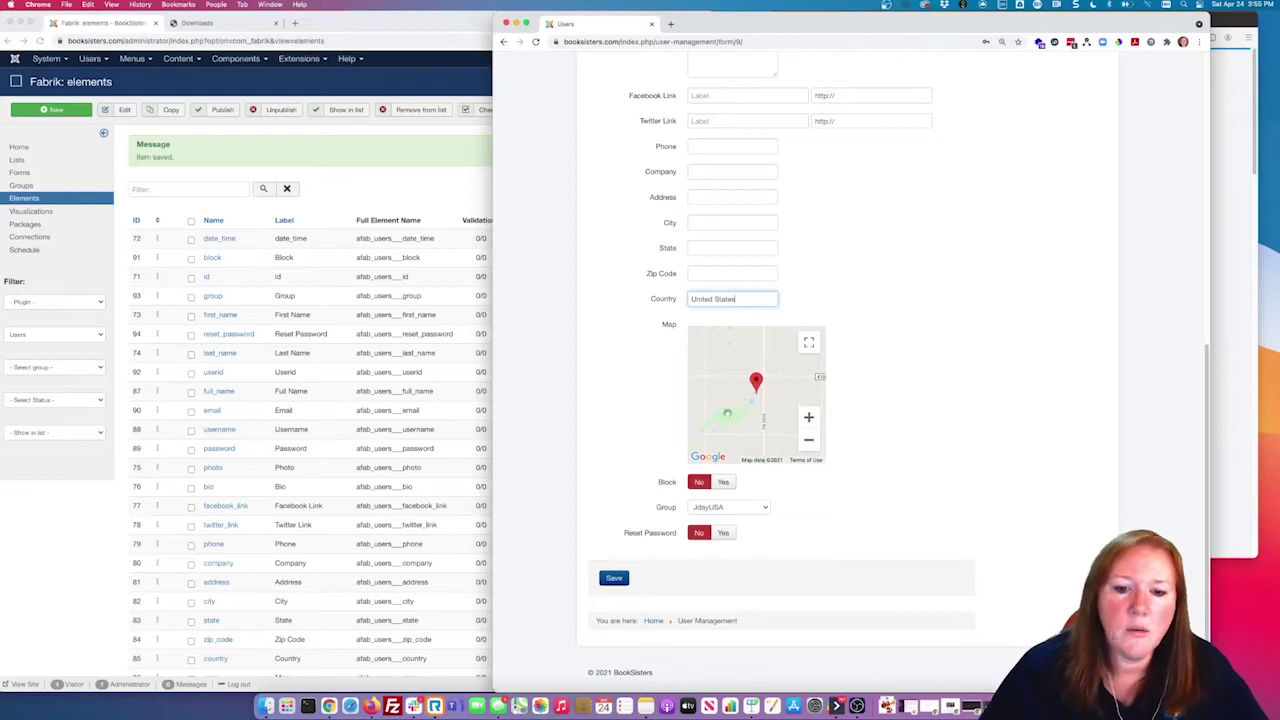
pyautogui.click(809, 440)
pyautogui.click(809, 442)
pyautogui.click(809, 442)
pyautogui.click(809, 442)
pyautogui.click(809, 442)
pyautogui.click(809, 442)
pyautogui.click(809, 419)
pyautogui.click(809, 419)
pyautogui.click(809, 419)
pyautogui.click(809, 419)
# Step: Enter the user's state and city, zooming the map in on them
pyautogui.click(724, 275)
pyautogui.click(715, 245)
pyautogui.write('Texas')
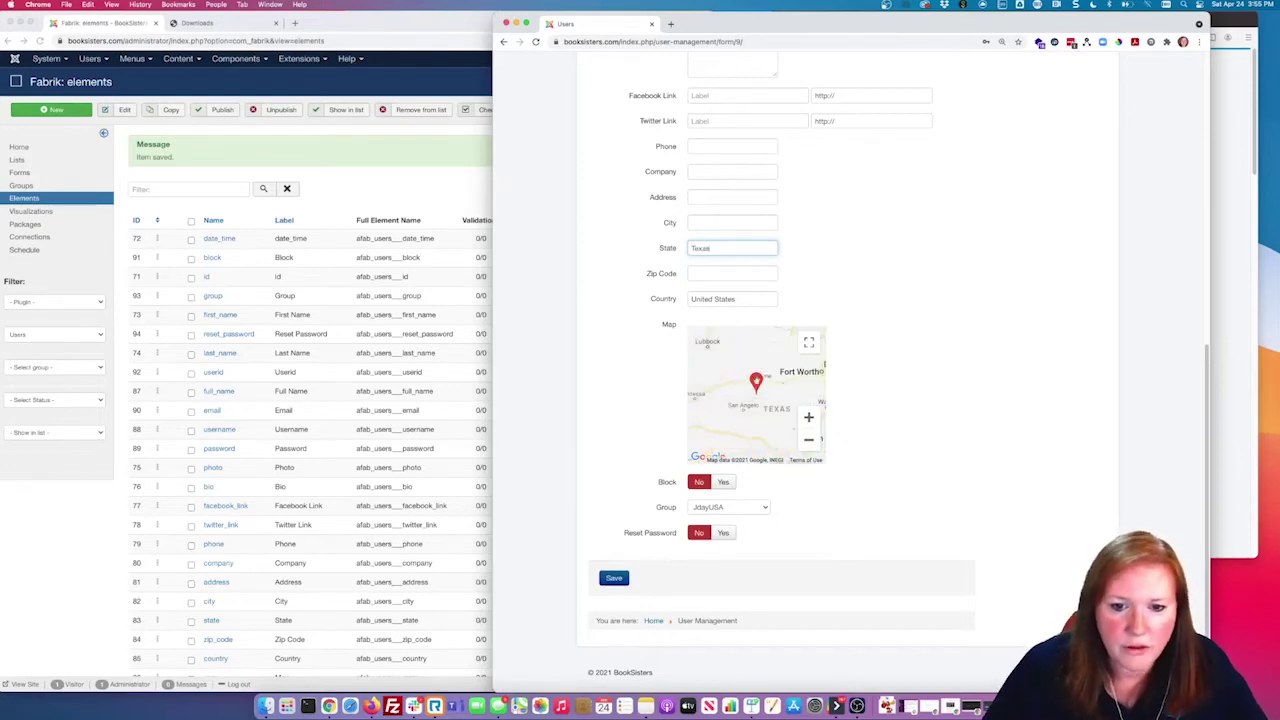
pyautogui.click(809, 441)
pyautogui.click(809, 441)
pyautogui.click(809, 441)
pyautogui.click(809, 417)
pyautogui.click(809, 417)
pyautogui.click(724, 224)
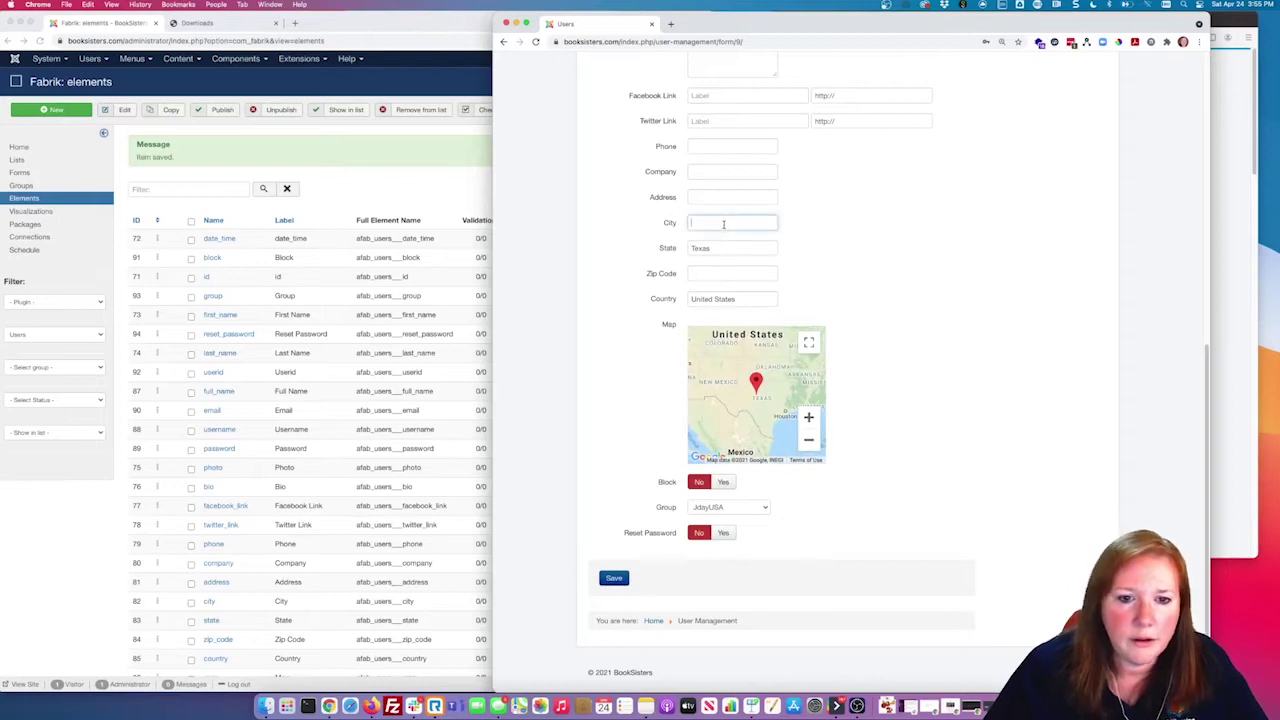
pyautogui.write('Houston')
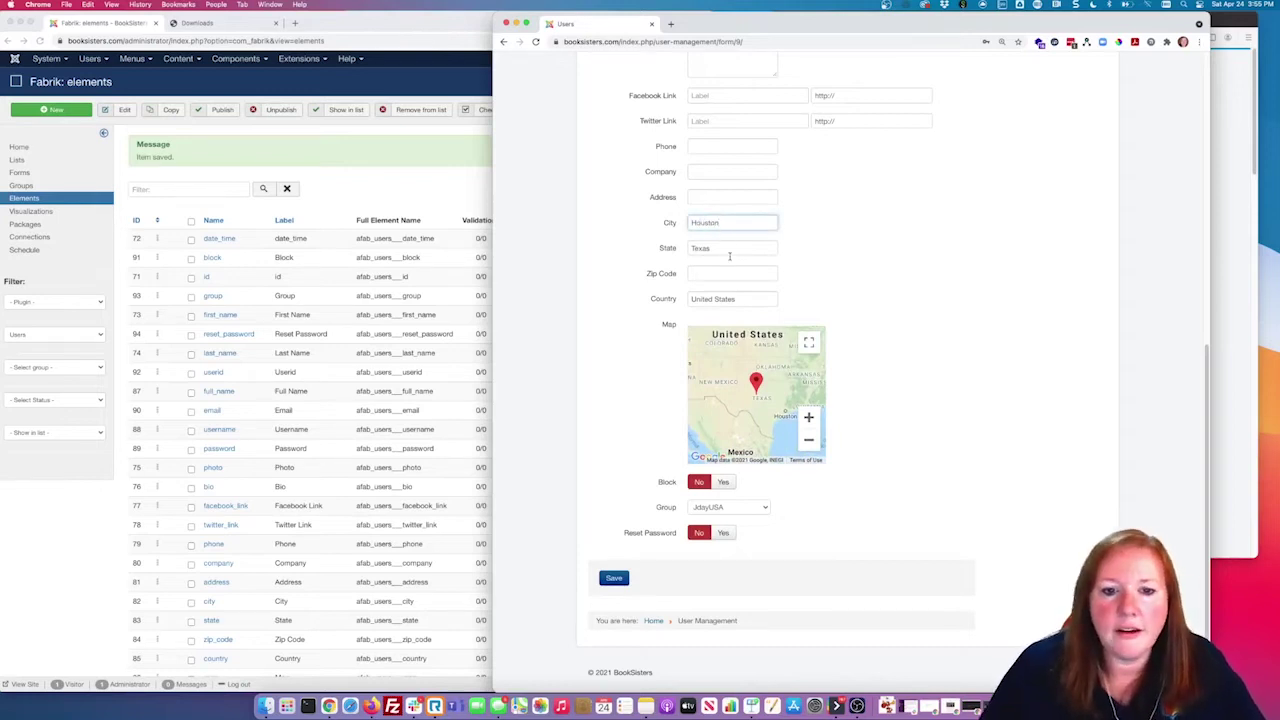
pyautogui.click(733, 270)
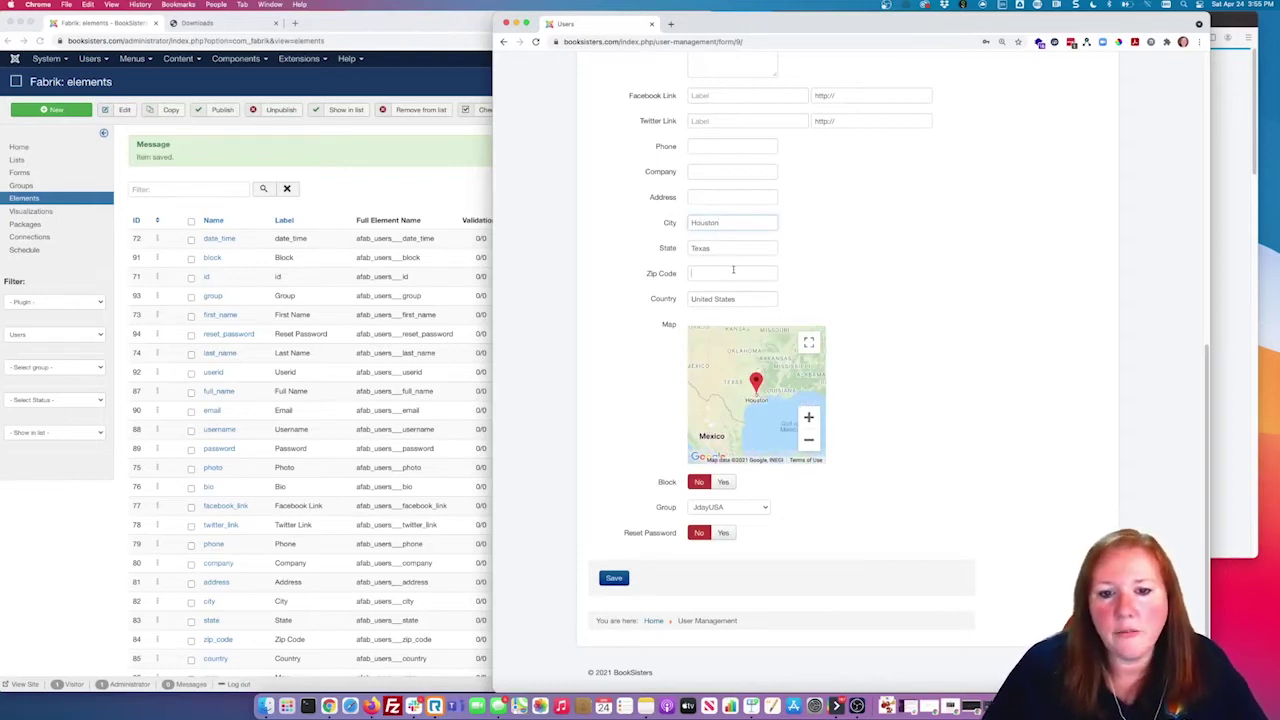
pyautogui.click(810, 417)
pyautogui.click(809, 417)
pyautogui.click(809, 417)
pyautogui.click(809, 417)
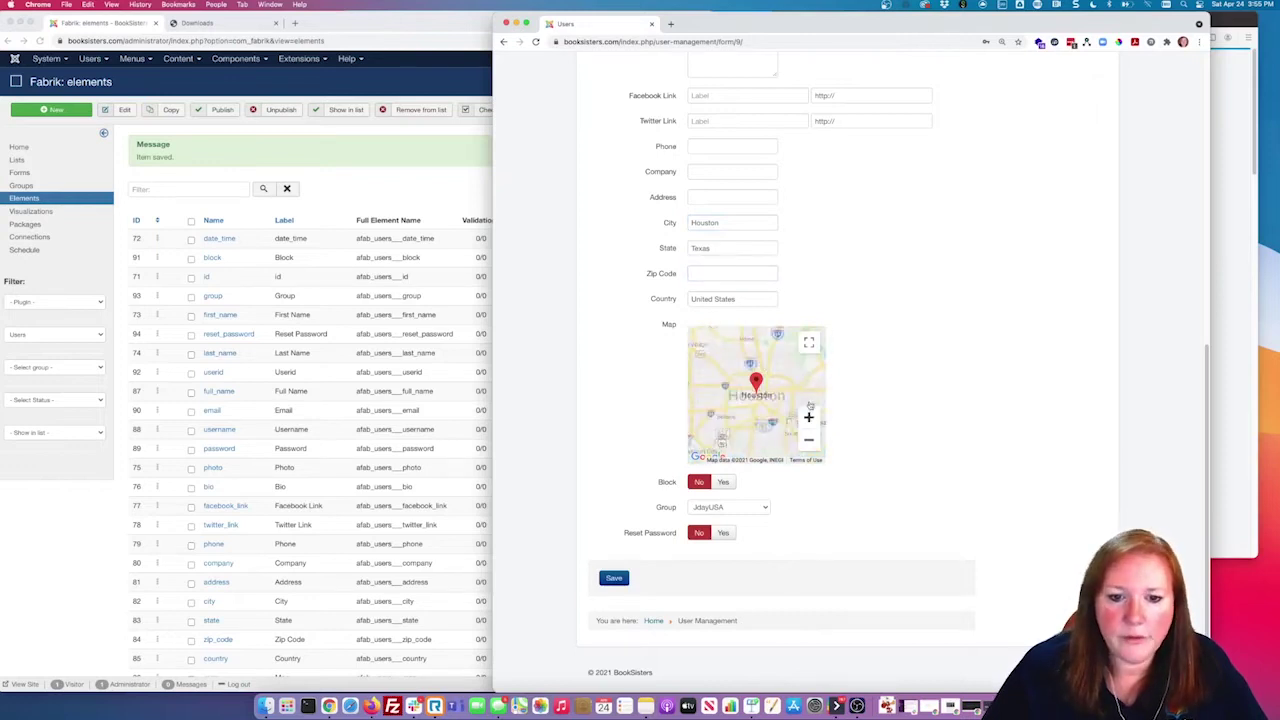
# Step: Enter the user's zip code and street address
pyautogui.click(715, 270)
pyautogui.write('77077')
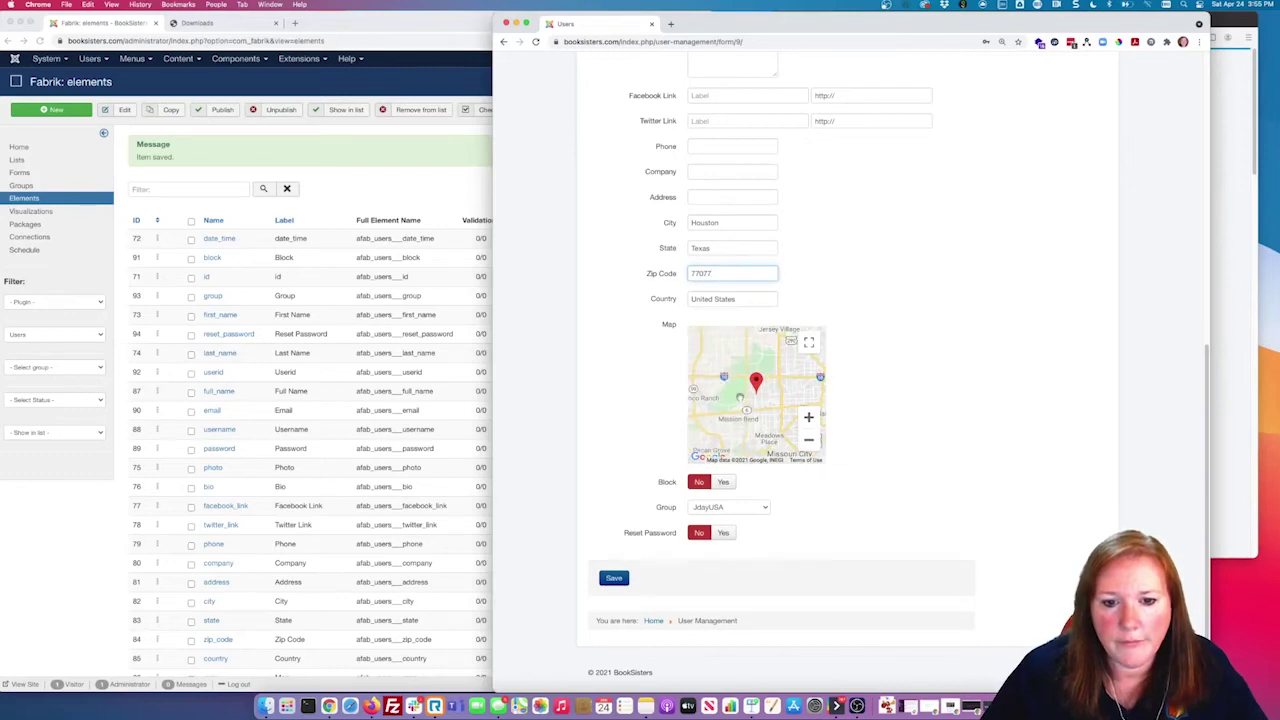
pyautogui.click(709, 194)
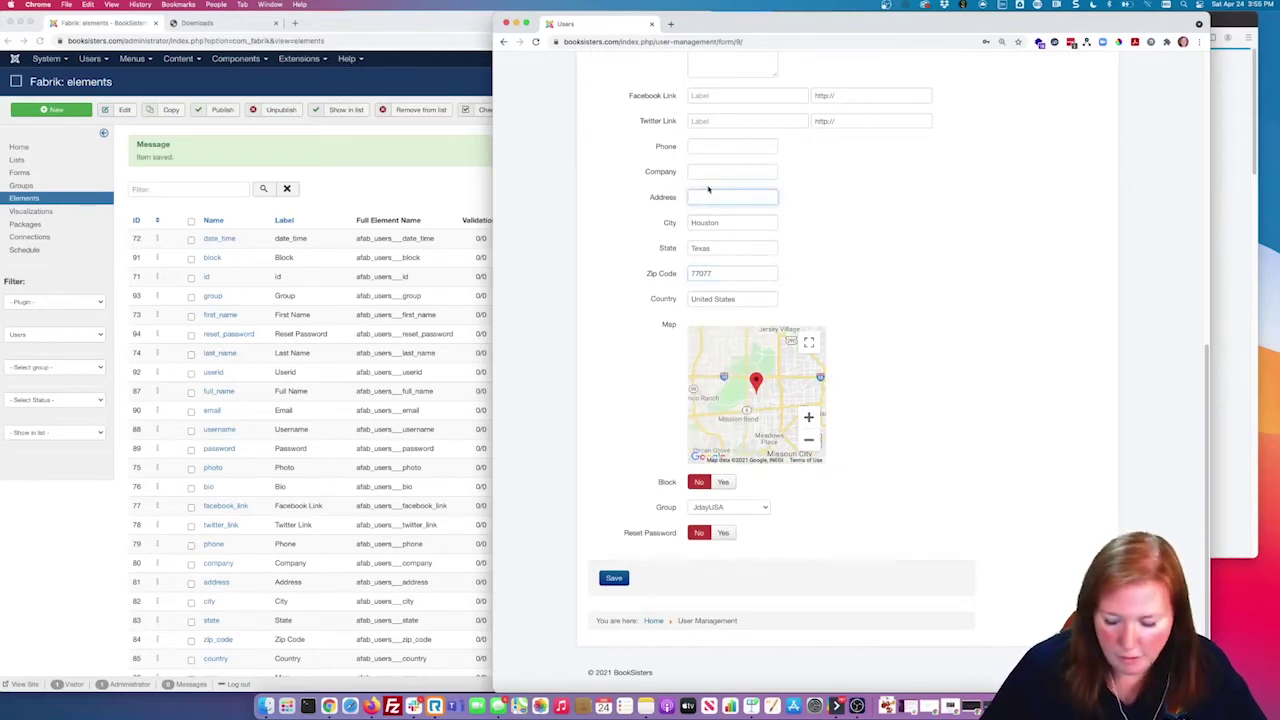
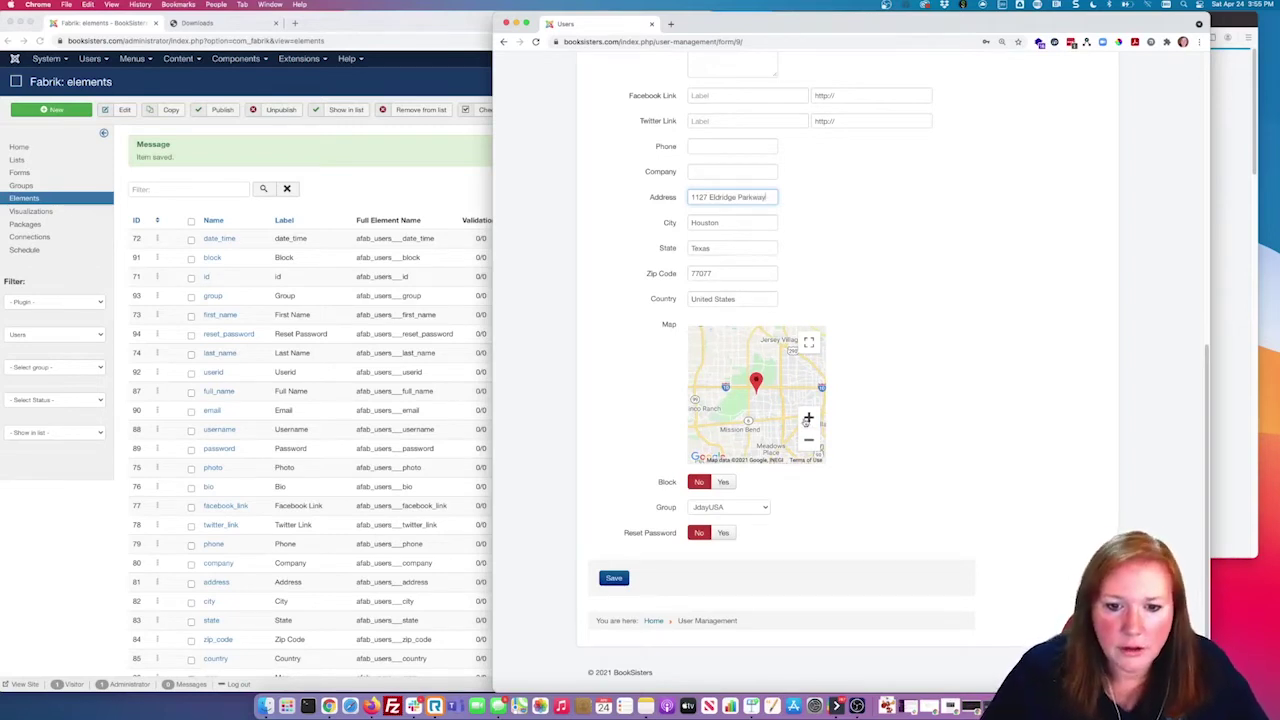
# Step: Zoom the map to street level, place the marker on The UPS Store, and fix the house number
pyautogui.click(807, 419)
pyautogui.click(807, 419)
pyautogui.click(807, 419)
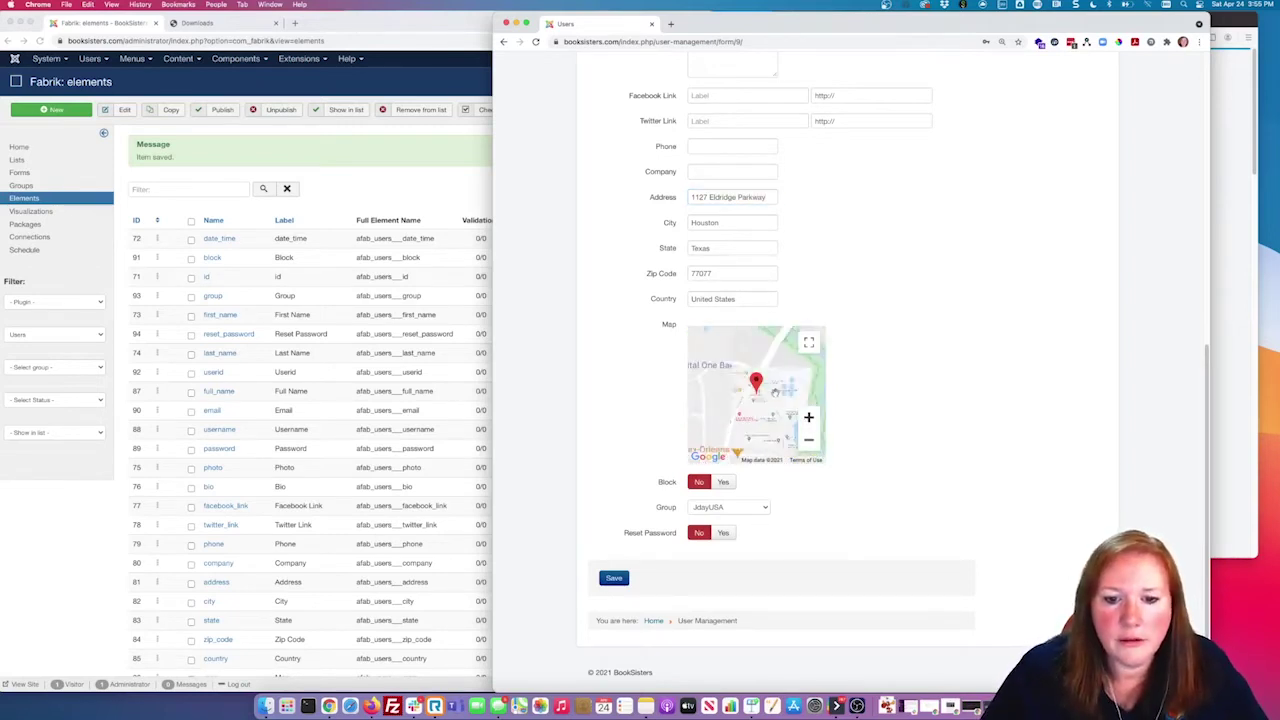
pyautogui.click(807, 419)
pyautogui.click(807, 419)
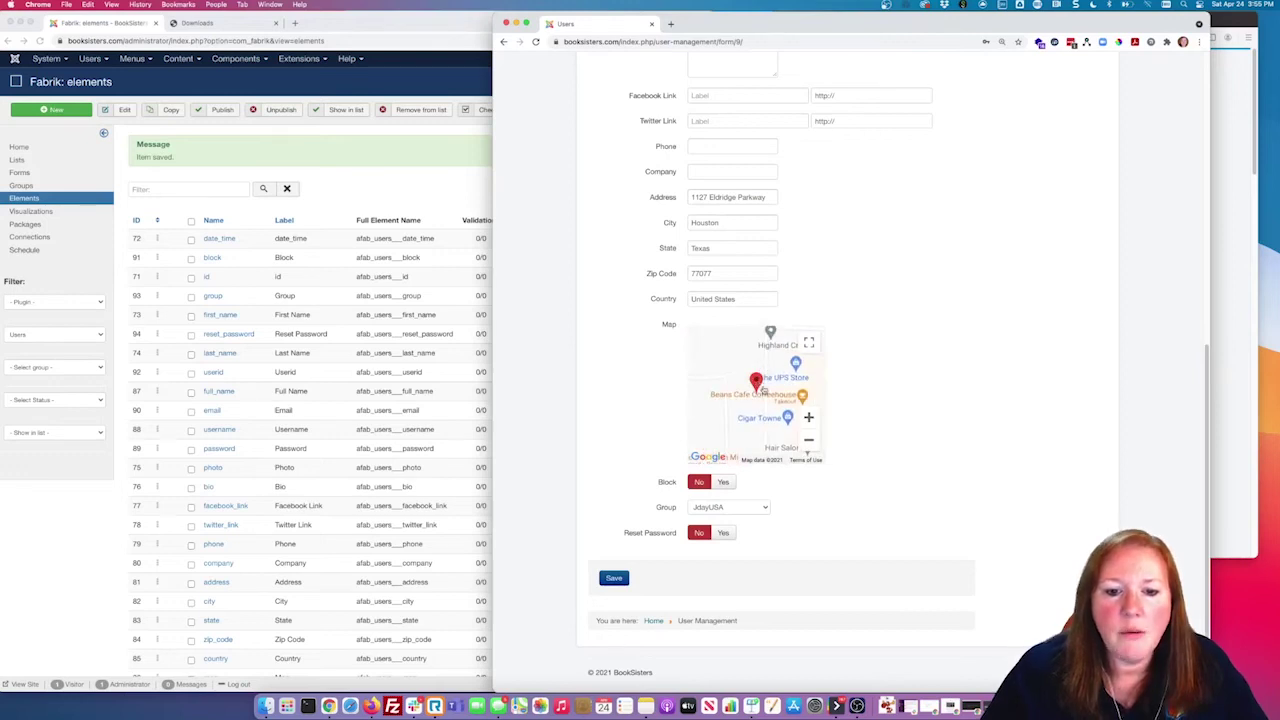
pyautogui.click(802, 396)
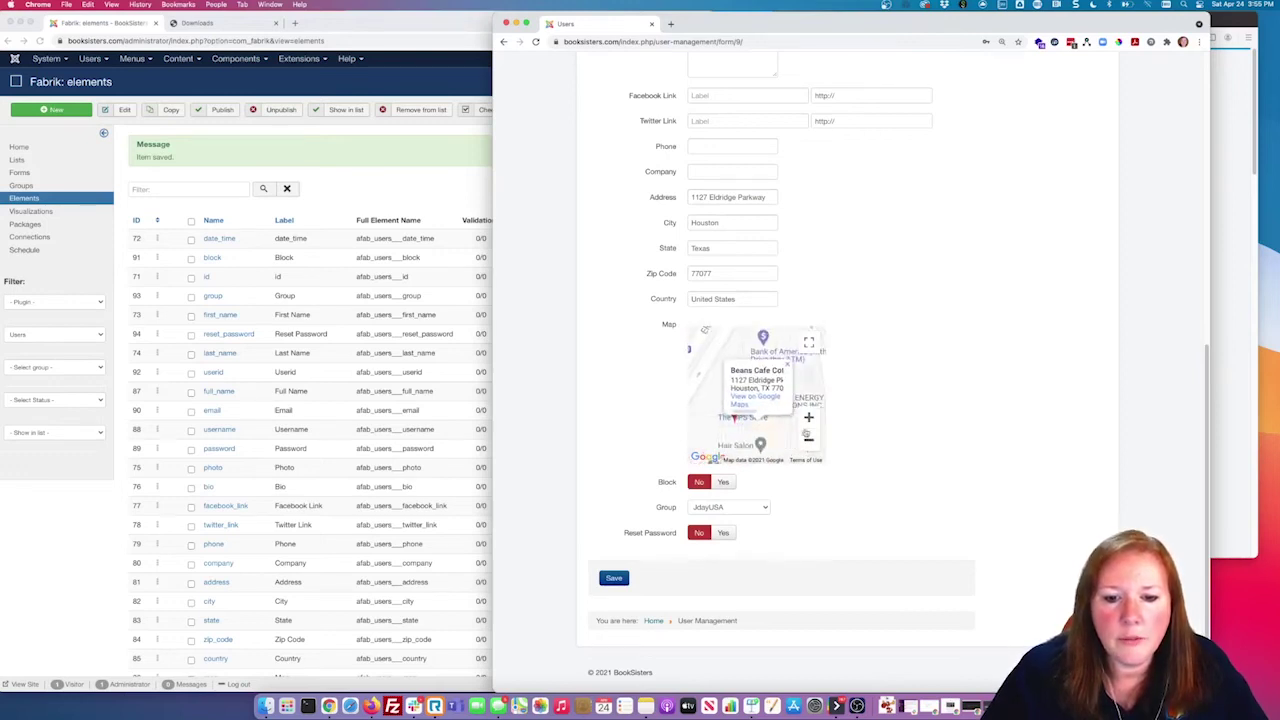
pyautogui.click(787, 369)
pyautogui.moveTo(736, 411); pyautogui.dragTo(762, 321)
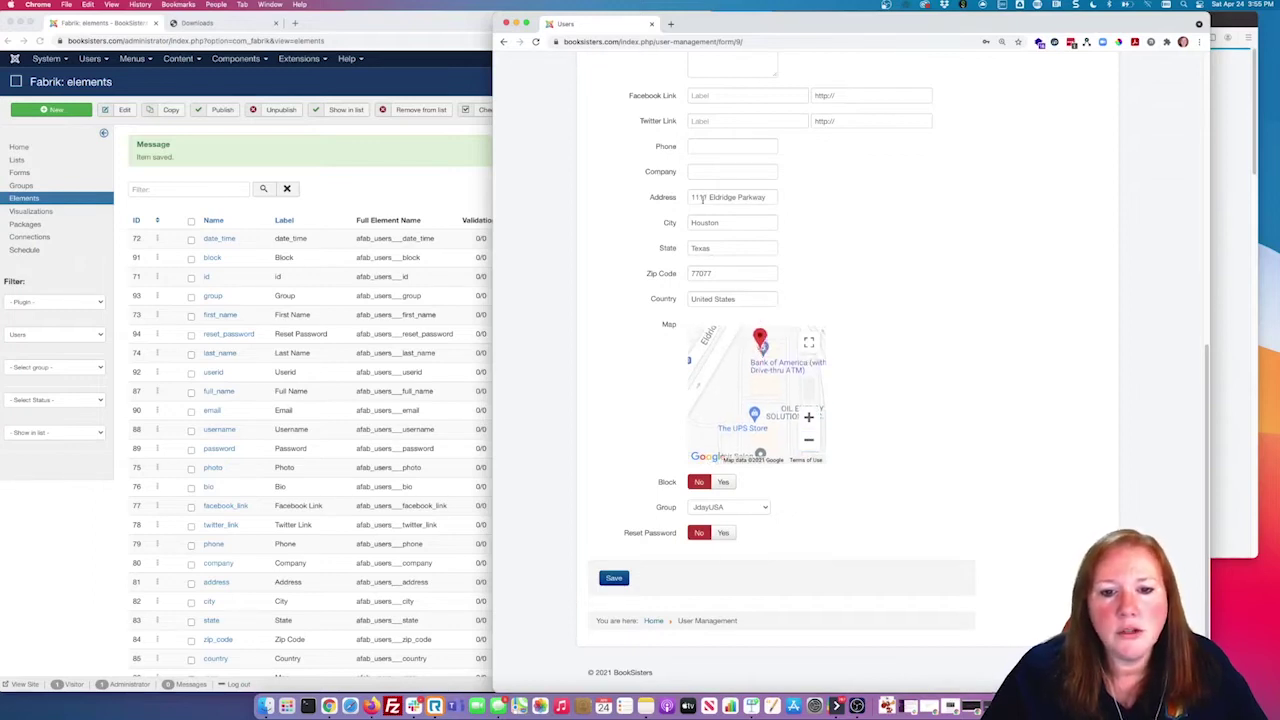
pyautogui.moveTo(760, 345); pyautogui.dragTo(743, 424)
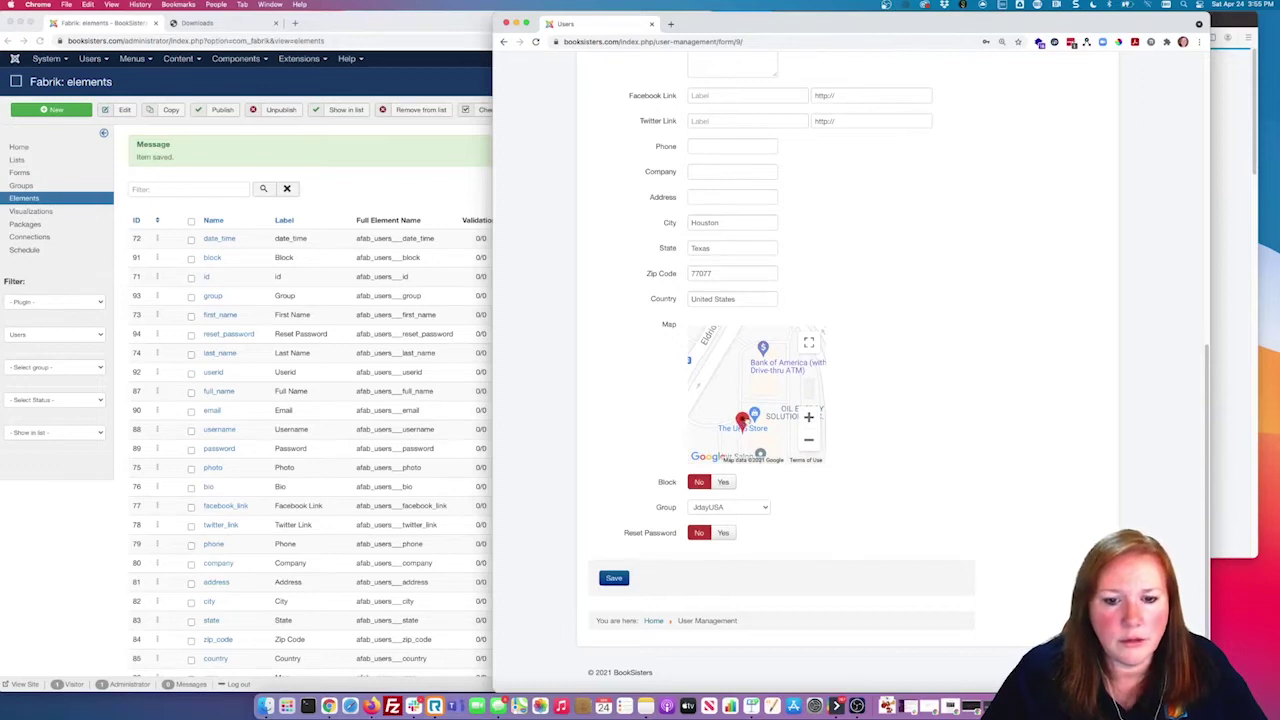
pyautogui.click(704, 197)
pyautogui.press('BackSpace')
pyautogui.click(749, 223)
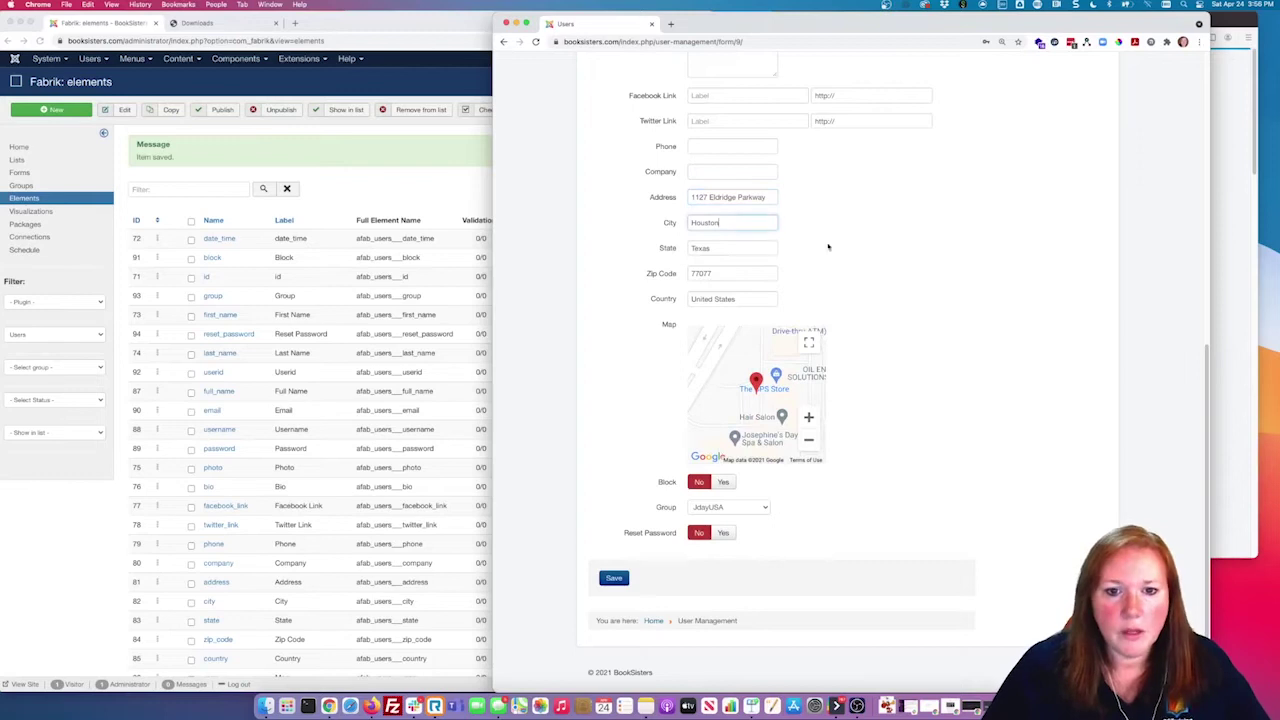
pyautogui.click(941, 409)
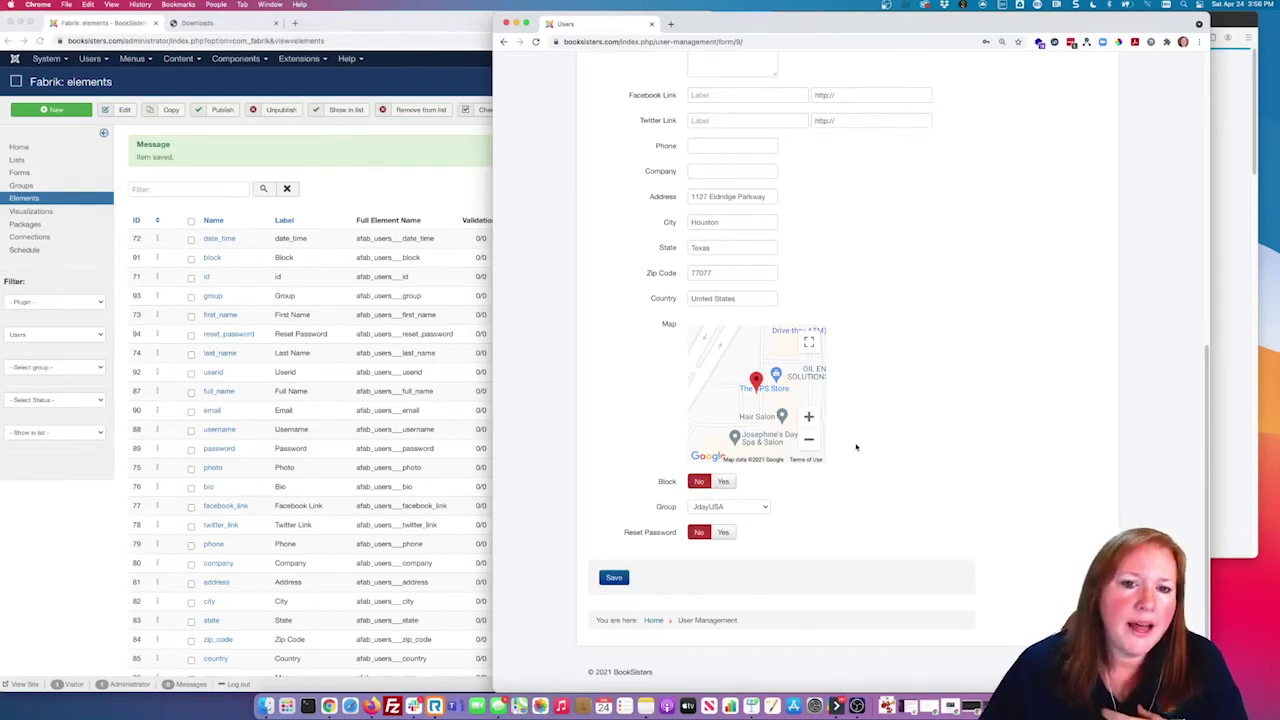
pyautogui.scroll(5, 857, 445)
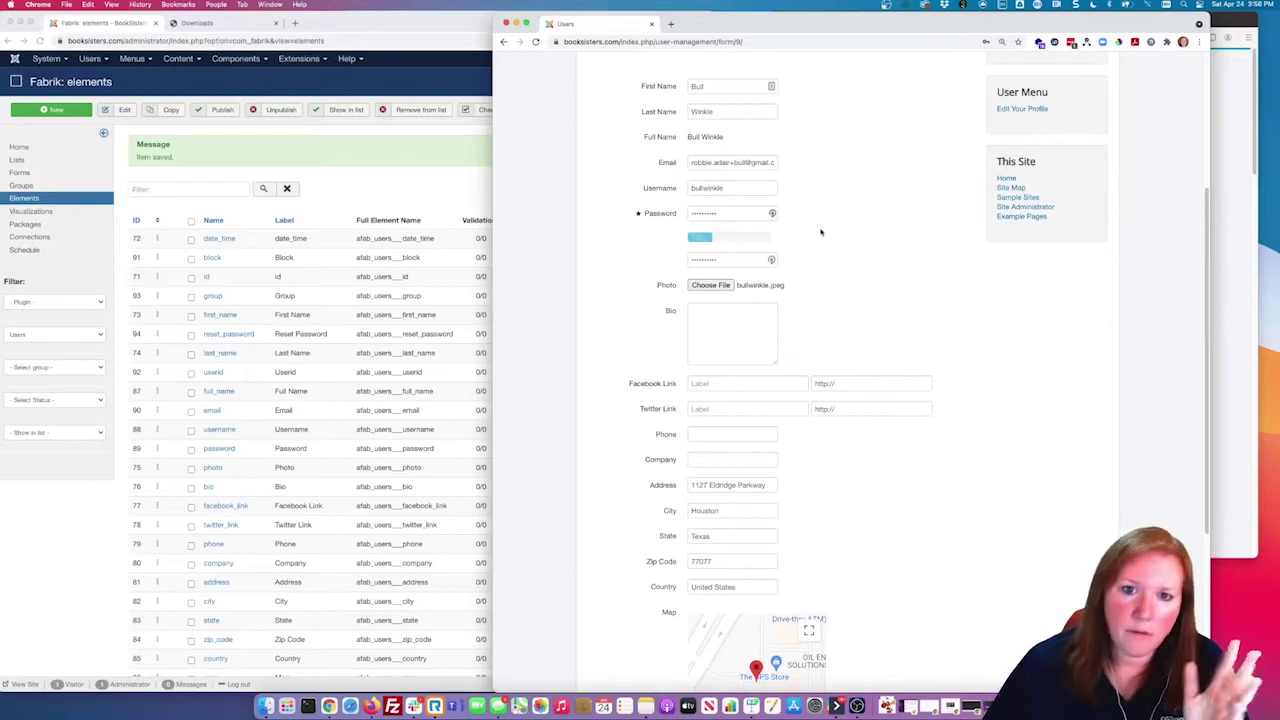
pyautogui.scroll(-5, 823, 243)
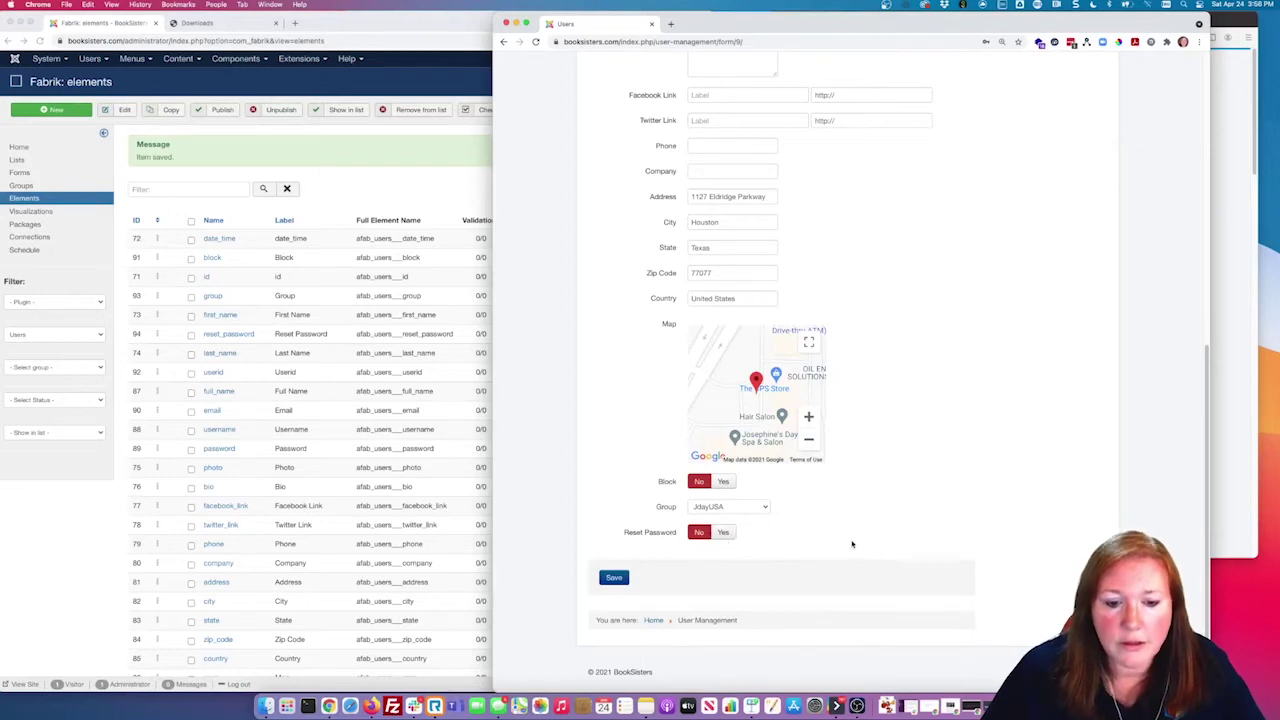
# Step: Save the new user, dismiss the password prompts and saved message, and open User Management
pyautogui.click(617, 580)
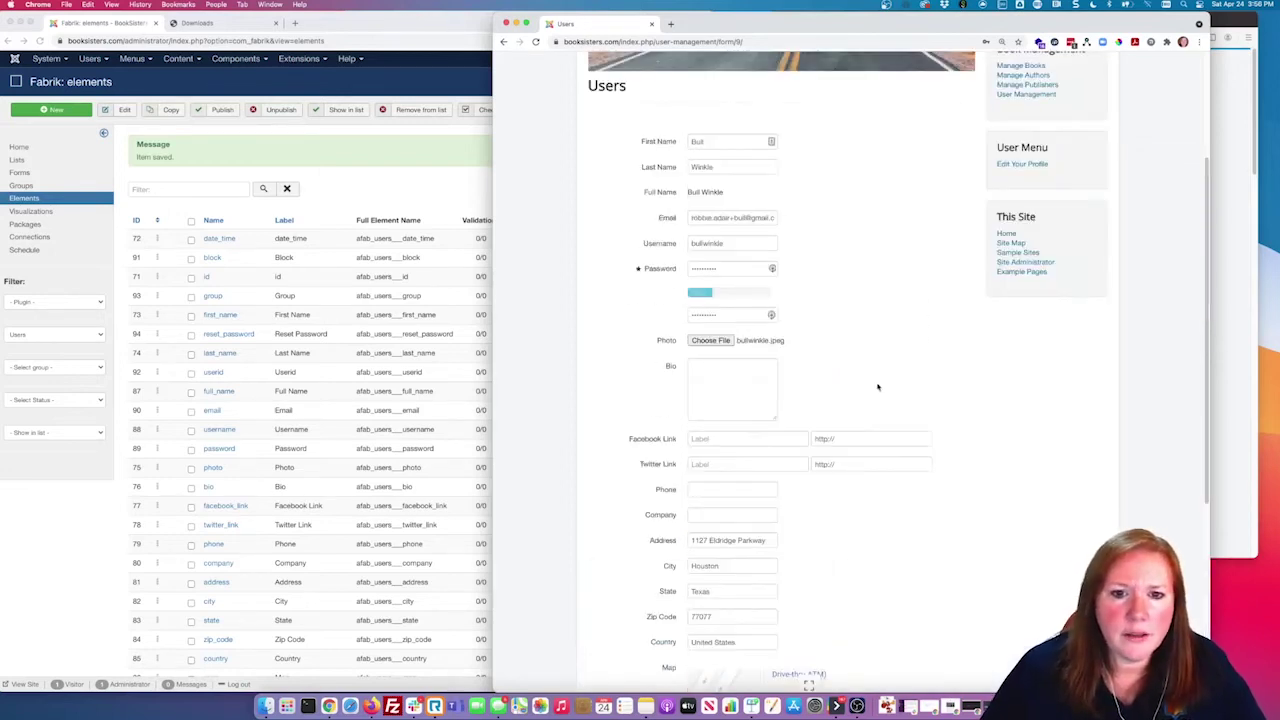
pyautogui.scroll(-5, 800, 524)
pyautogui.click(628, 576)
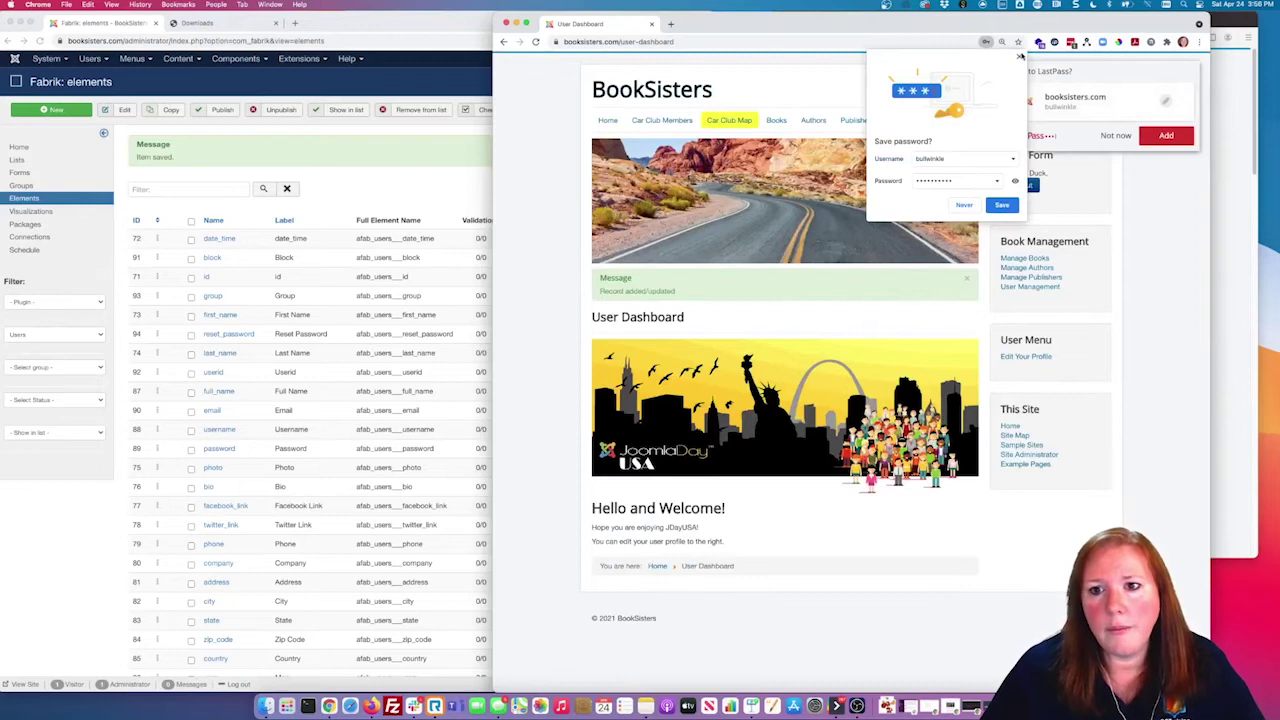
pyautogui.click(1020, 56)
pyautogui.click(1112, 135)
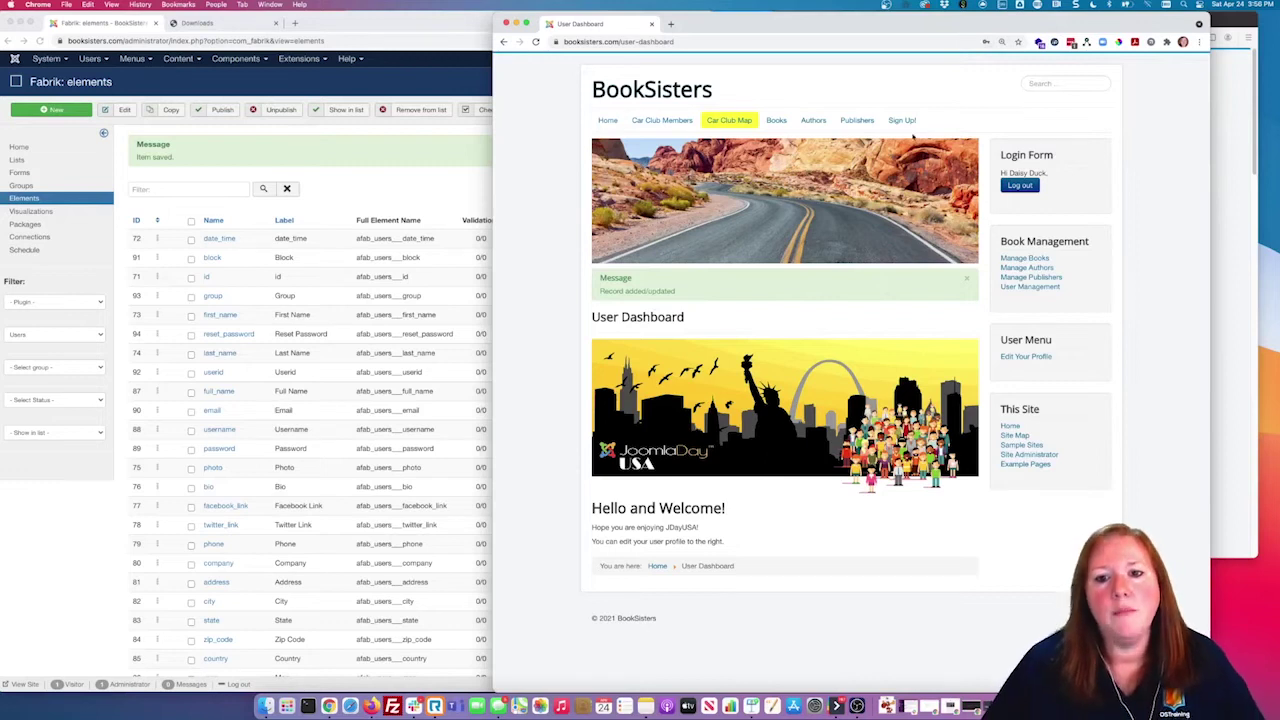
pyautogui.click(966, 280)
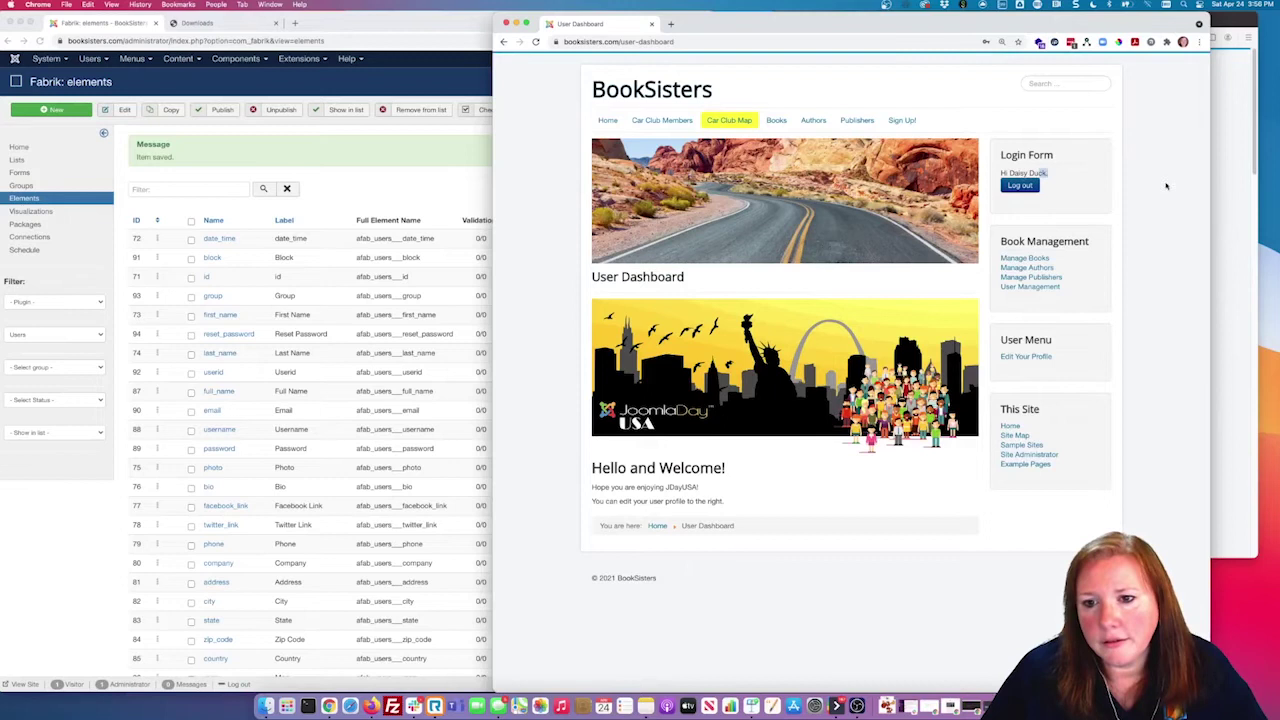
pyautogui.click(1040, 286)
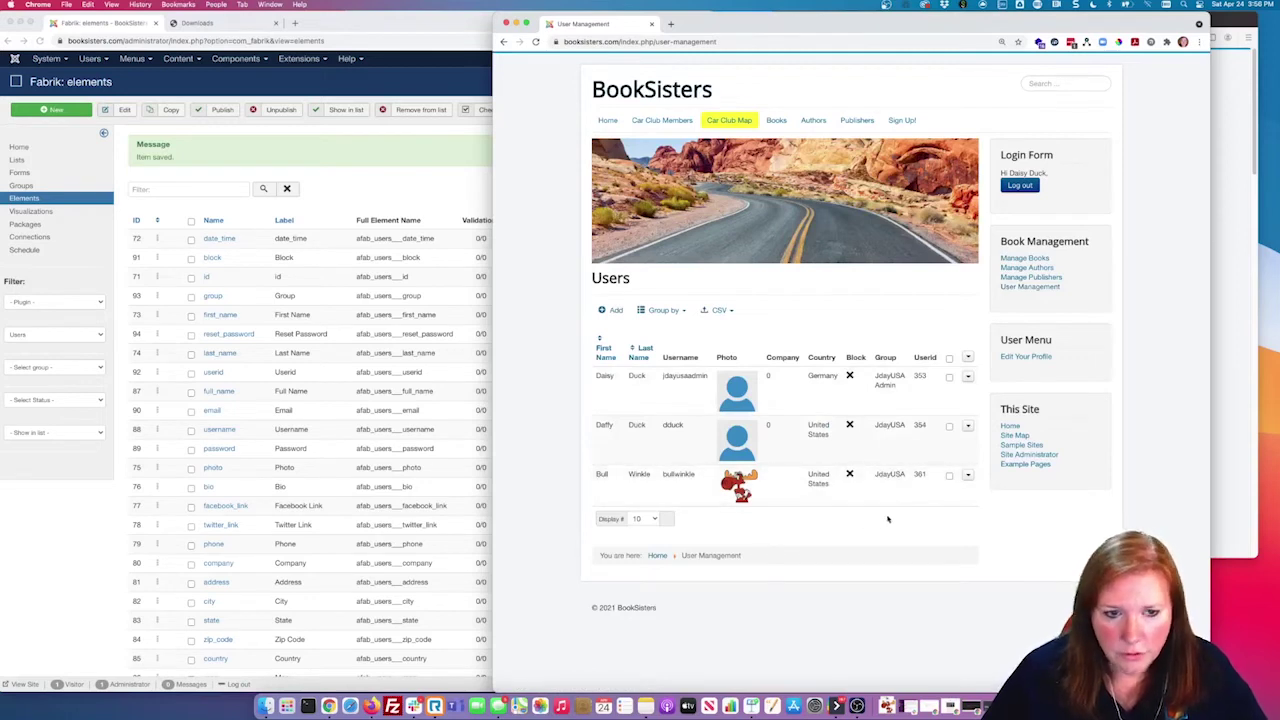
# Step: In the administrator's Users > Manage, review the new JdayUSA user's email and group
pyautogui.click(162, 38)
pyautogui.click(90, 58)
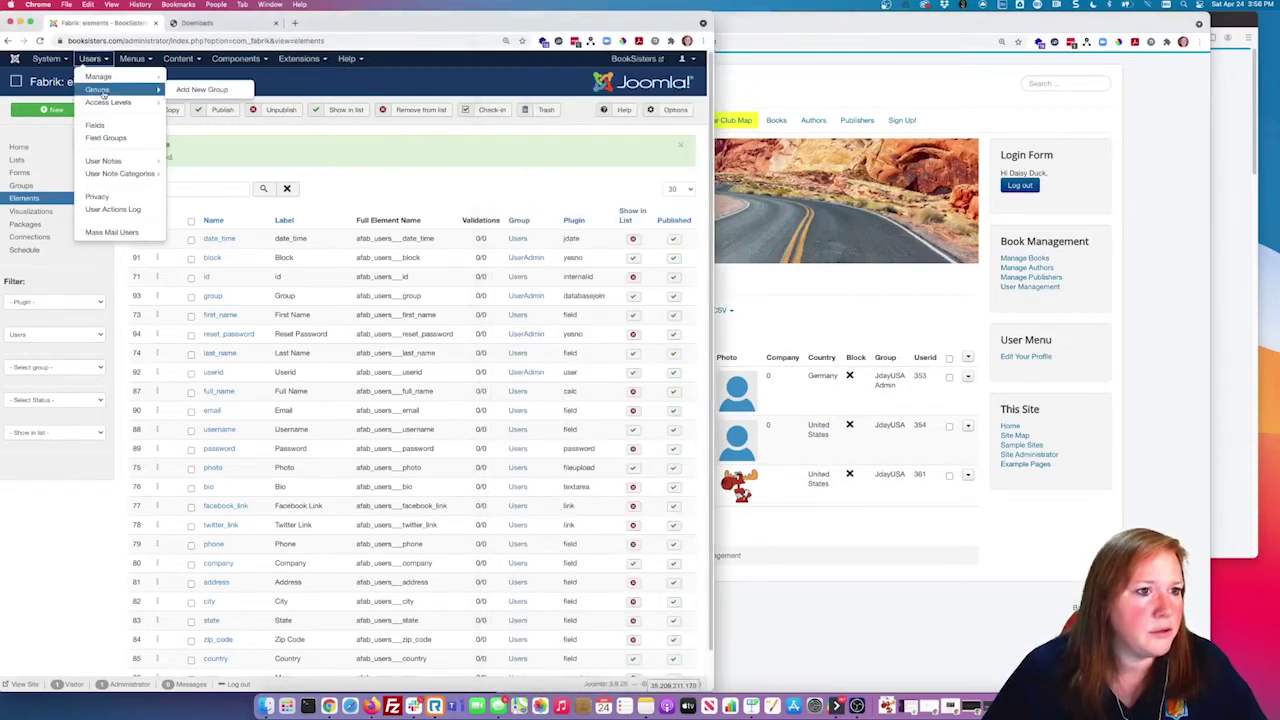
pyautogui.click(98, 78)
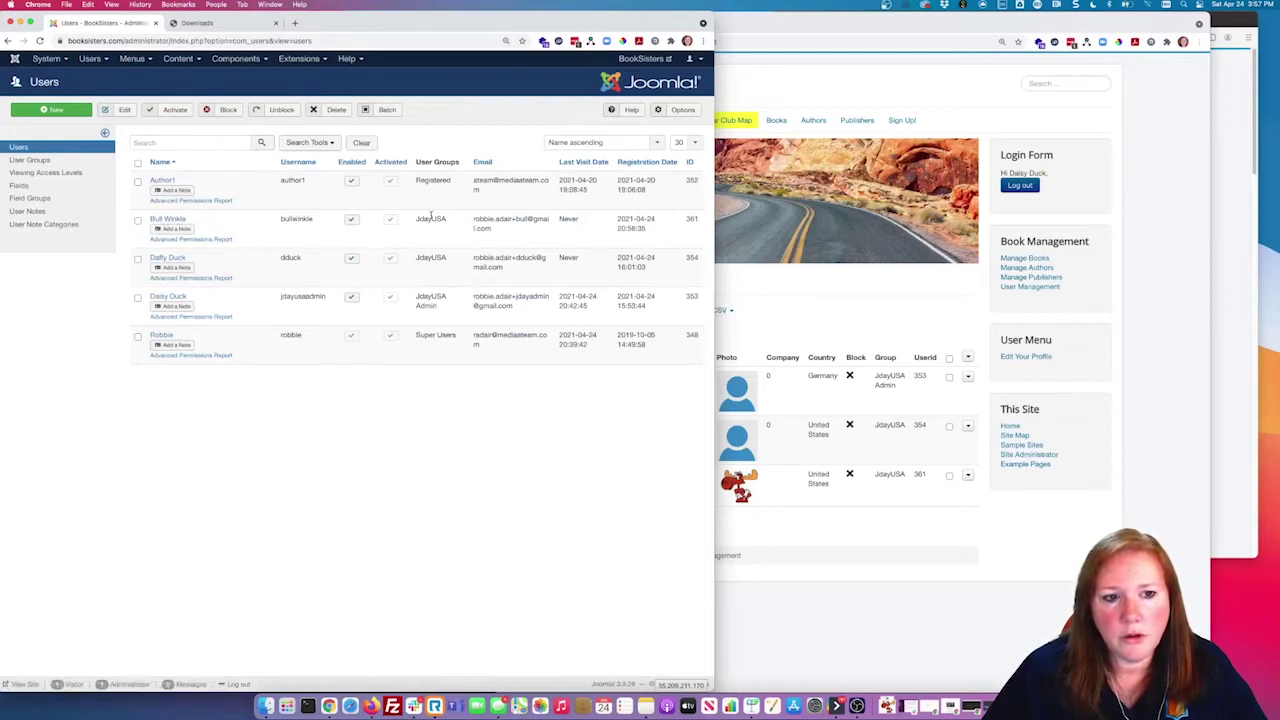
pyautogui.moveTo(504, 219); pyautogui.dragTo(536, 225)
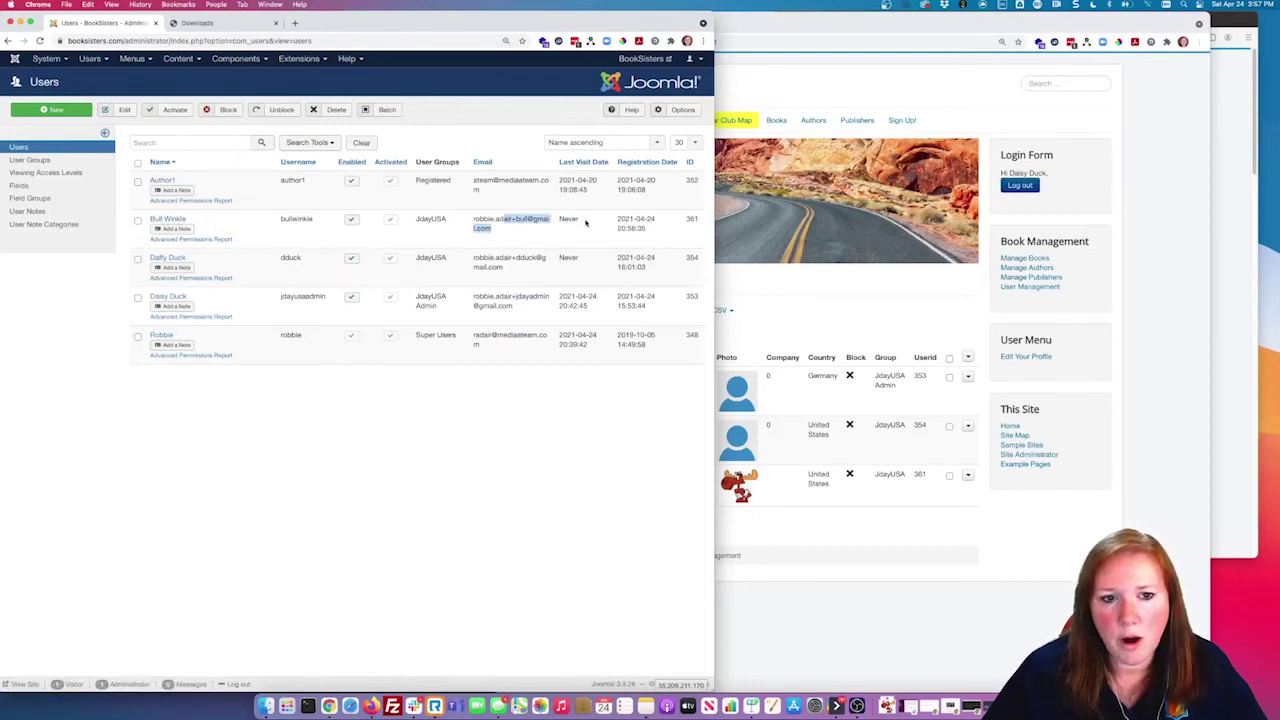
pyautogui.click(457, 487)
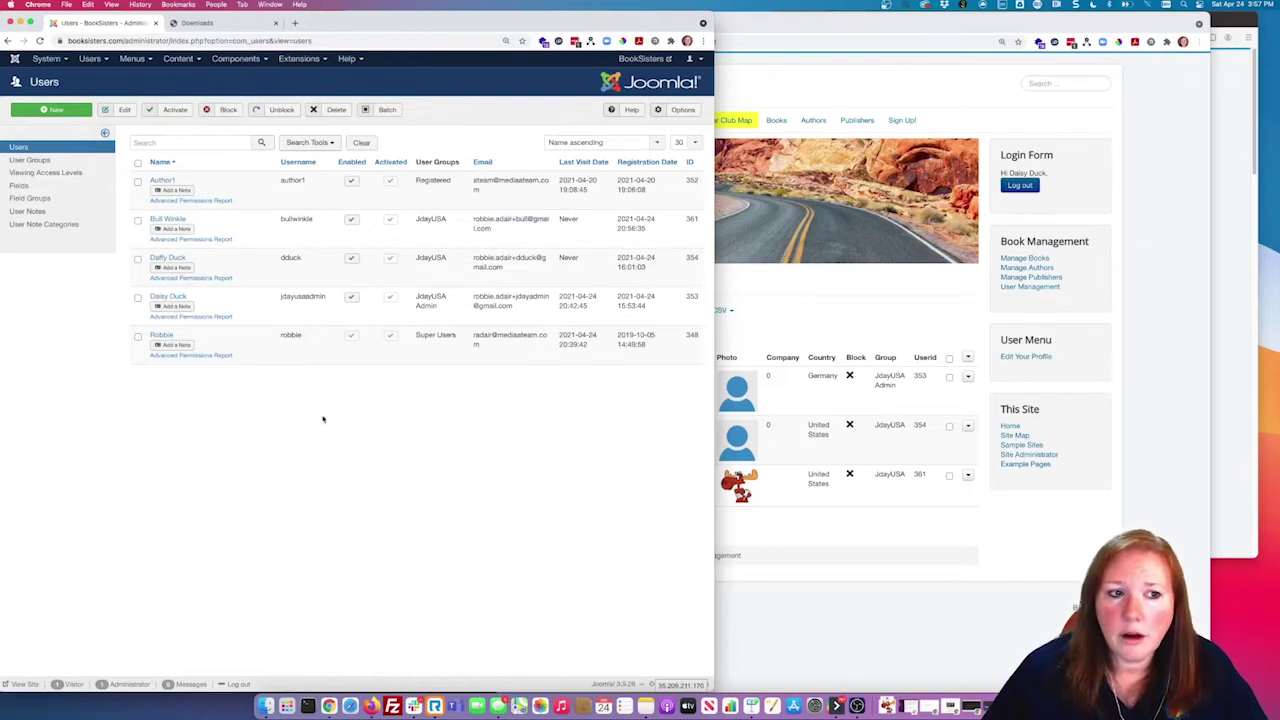
pyautogui.click(876, 530)
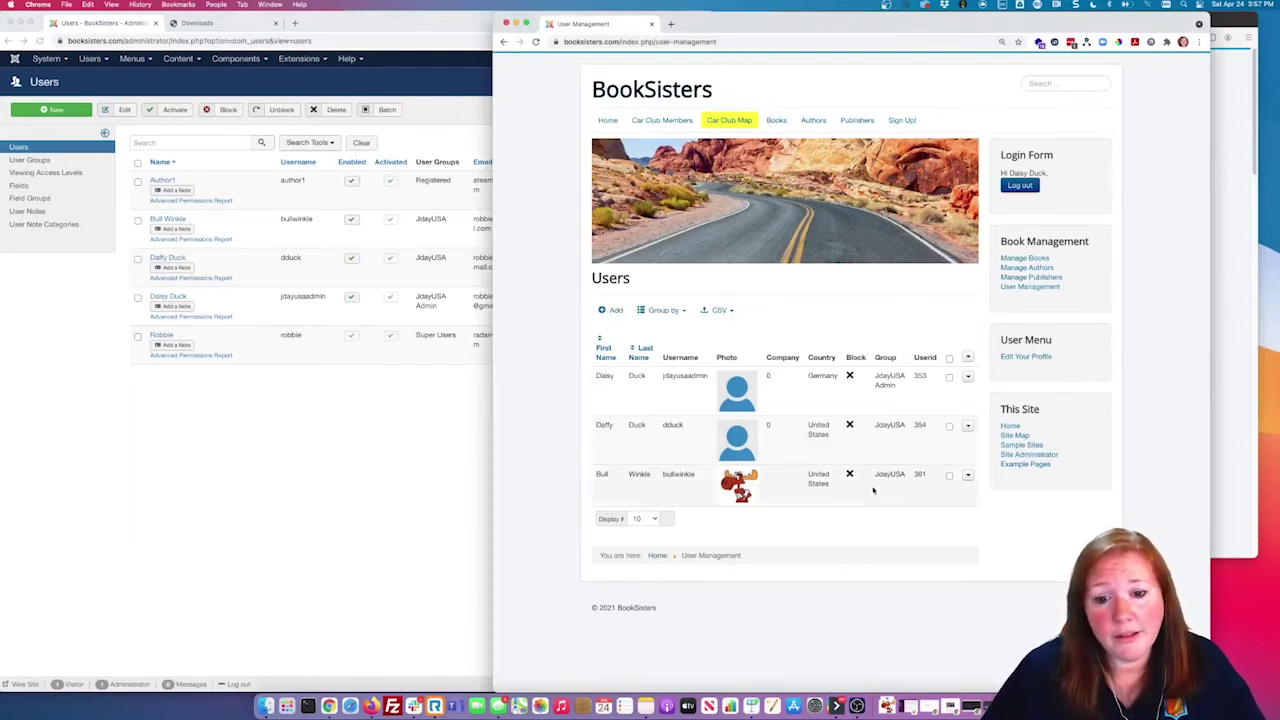
# Step: Block the last user through its front-end edit form and save, then bring up the admin Users list
pyautogui.click(966, 476)
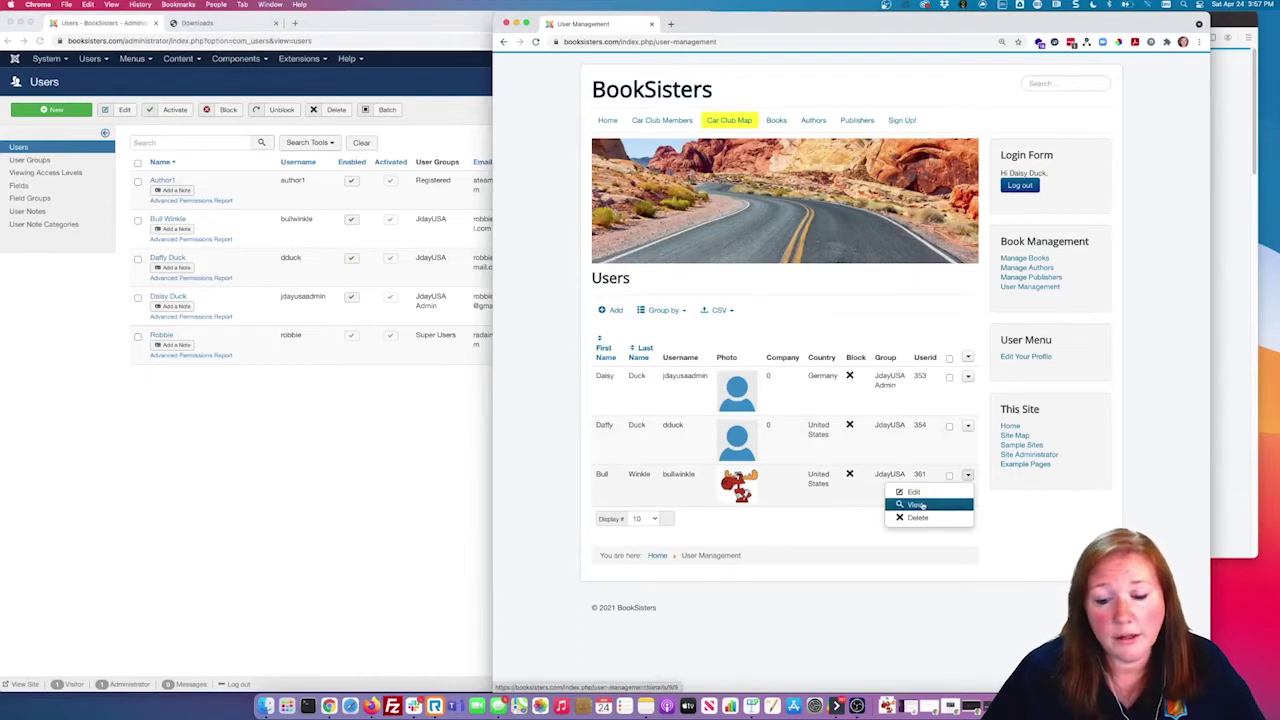
pyautogui.click(914, 492)
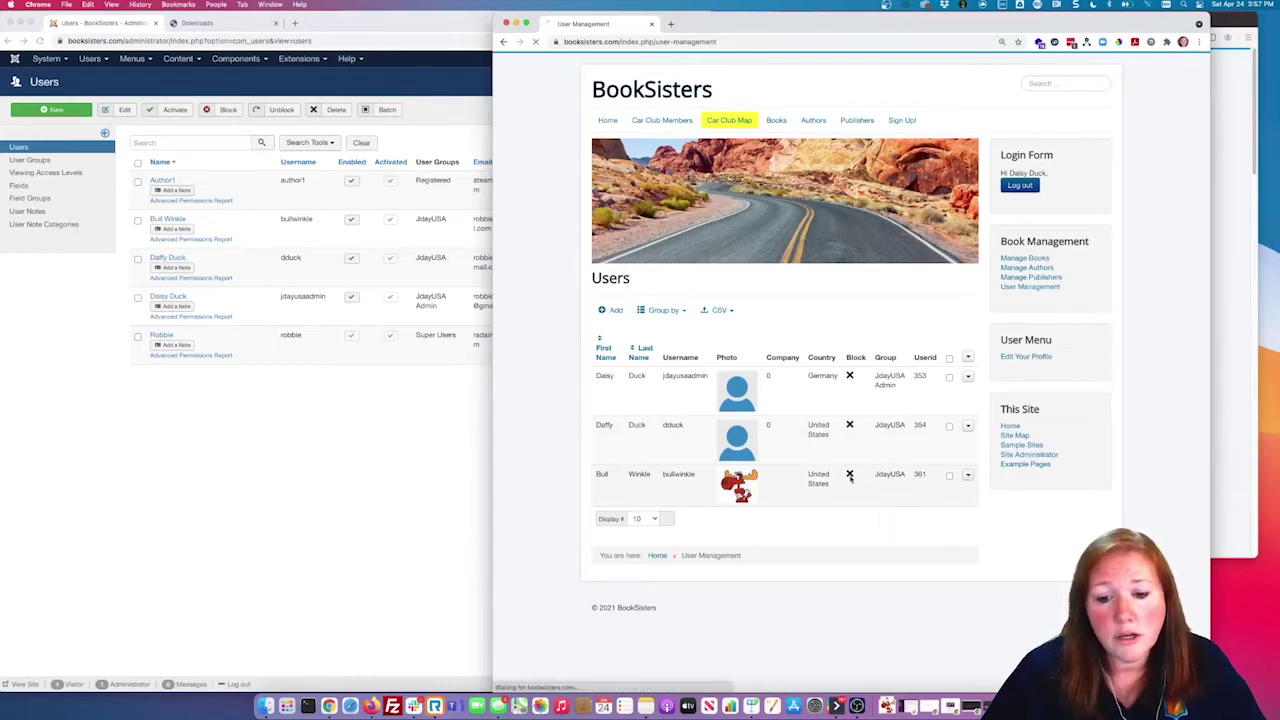
pyautogui.scroll(-10, 805, 460)
pyautogui.click(723, 482)
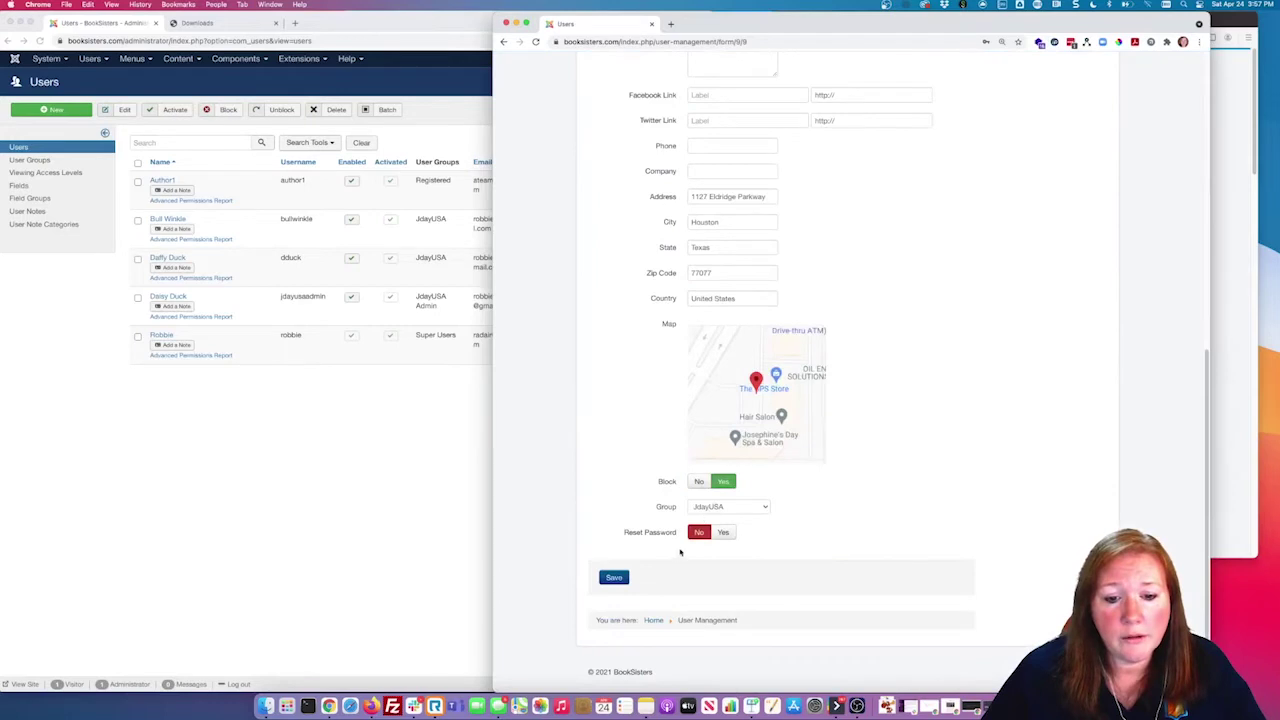
pyautogui.click(613, 578)
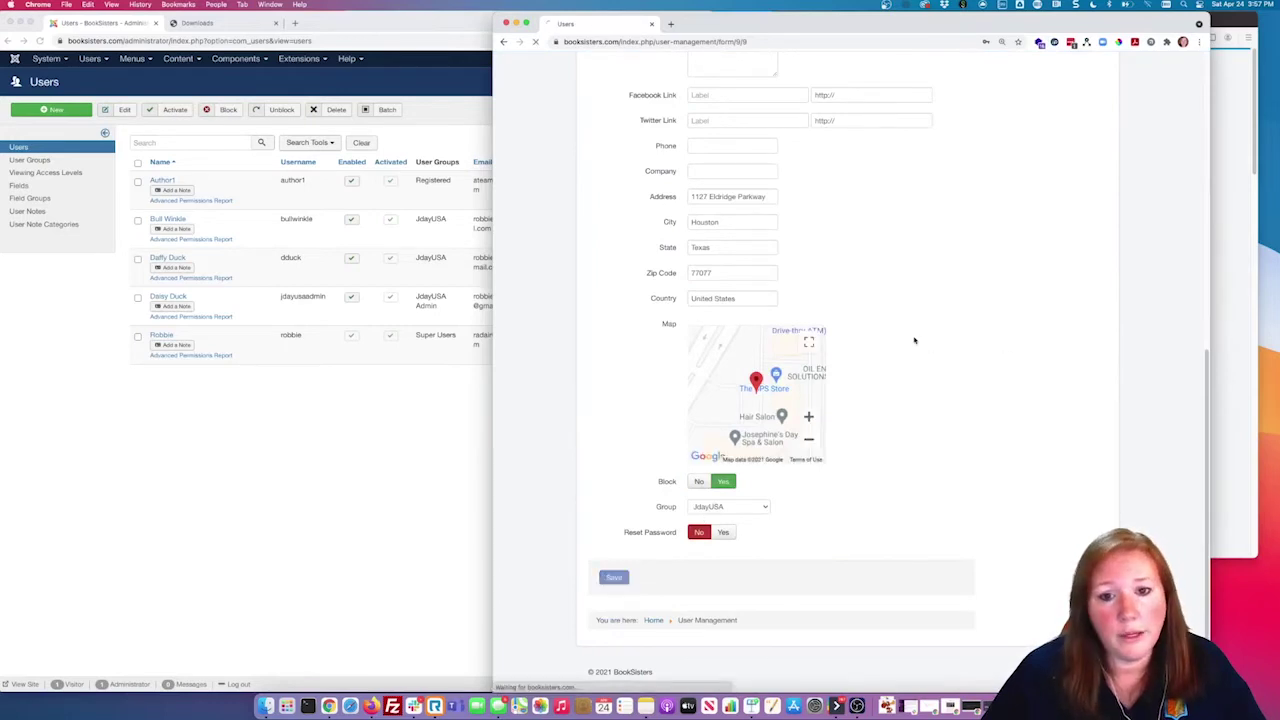
pyautogui.click(1028, 287)
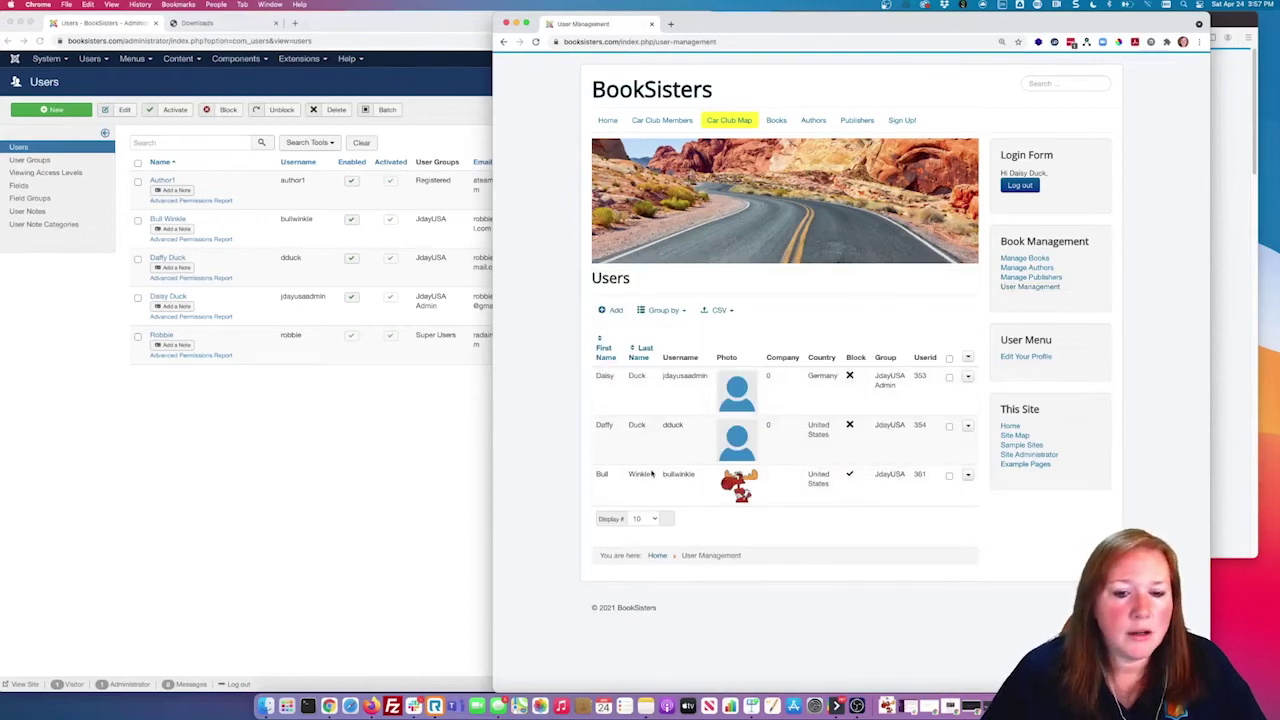
pyautogui.click(461, 394)
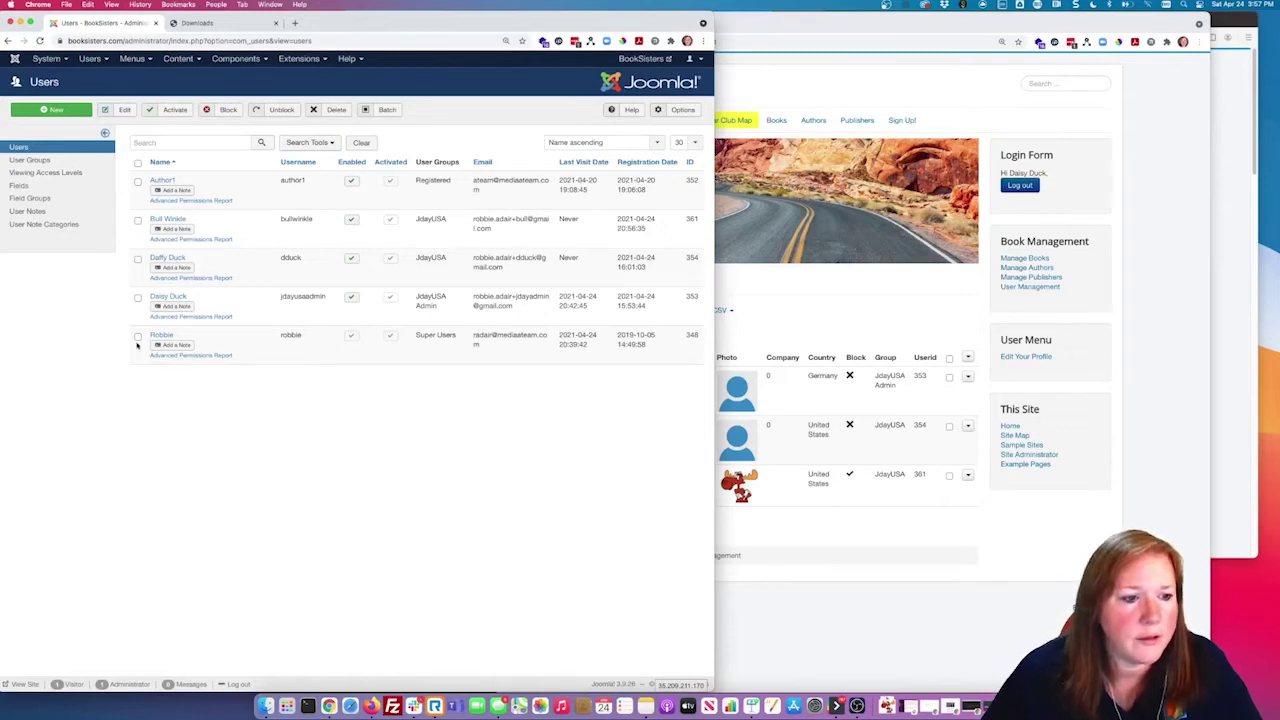
# Step: Reload the admin Users list to confirm the third user is disabled
pyautogui.click(39, 41)
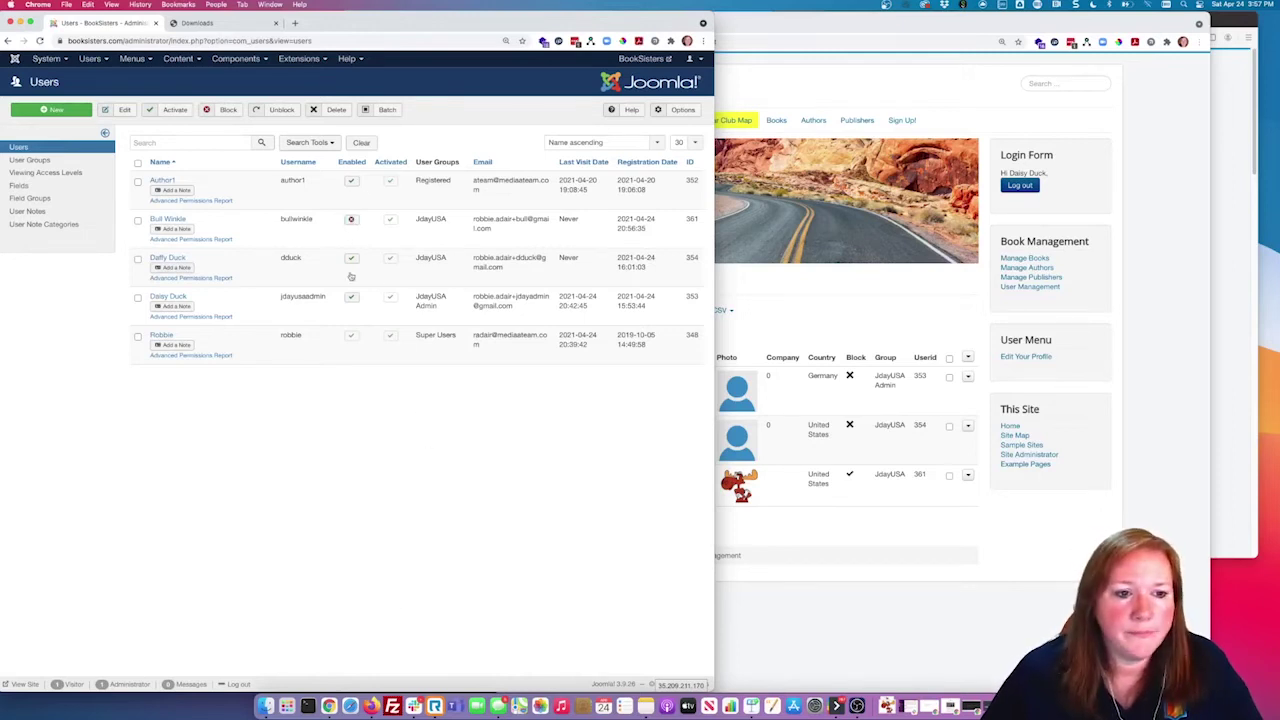
pyautogui.click(900, 527)
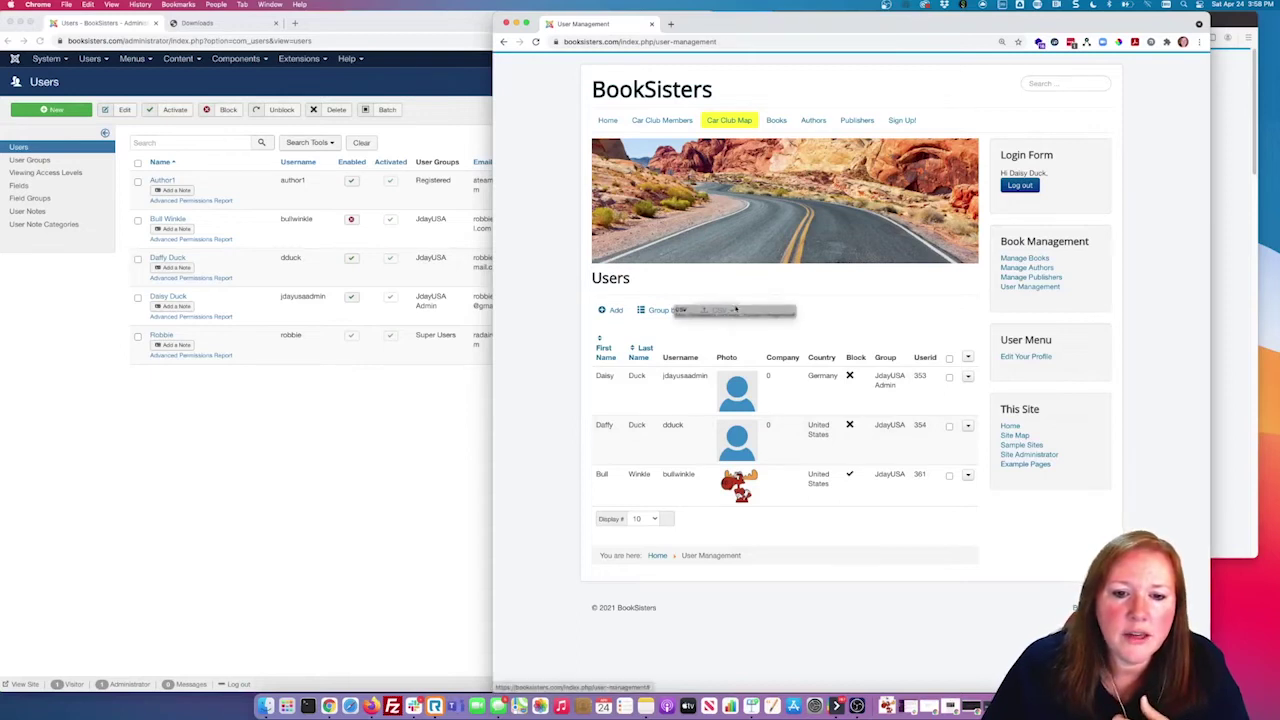
# Step: Glance at the CSV export options, then view the third user's full details with address and map
pyautogui.click(706, 312)
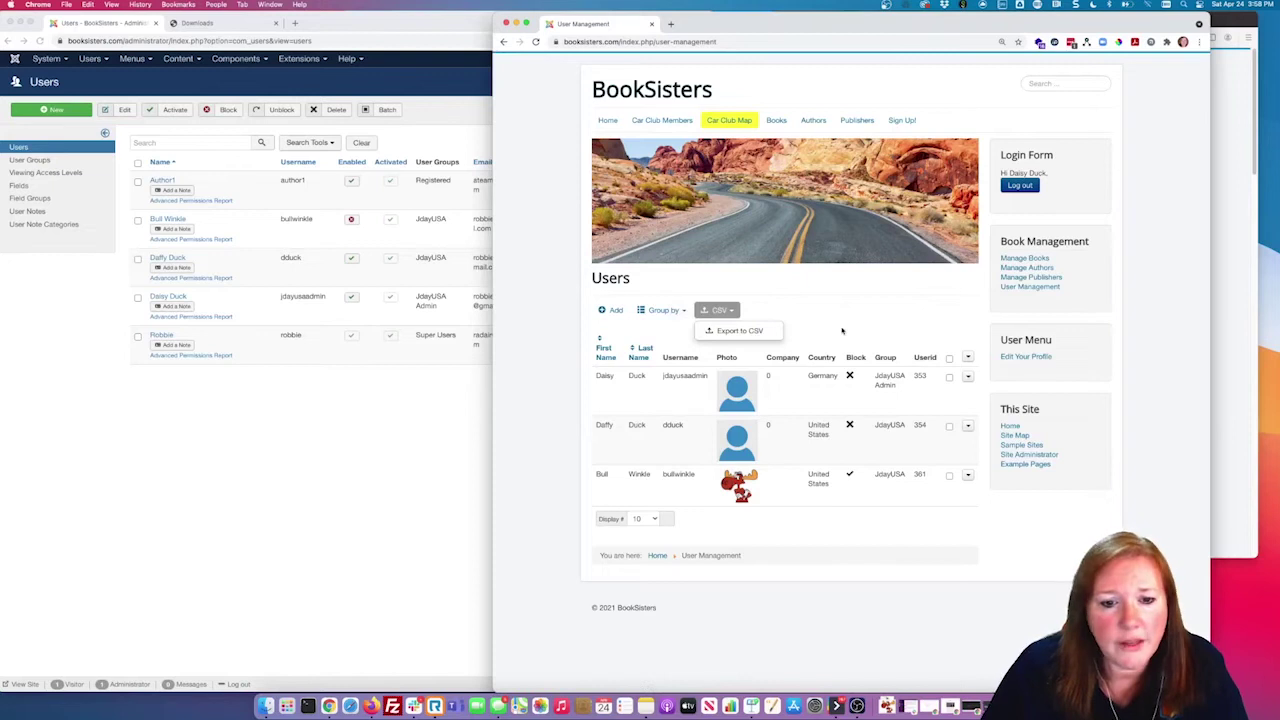
pyautogui.click(812, 257)
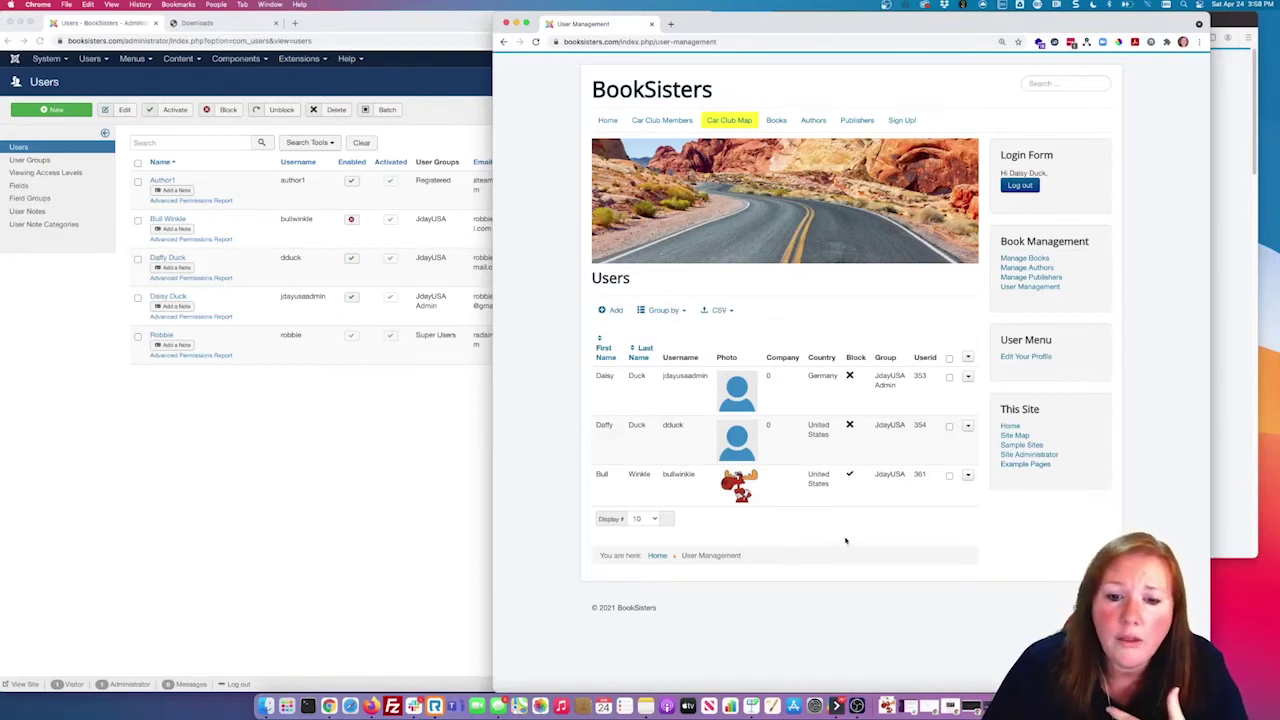
pyautogui.click(967, 476)
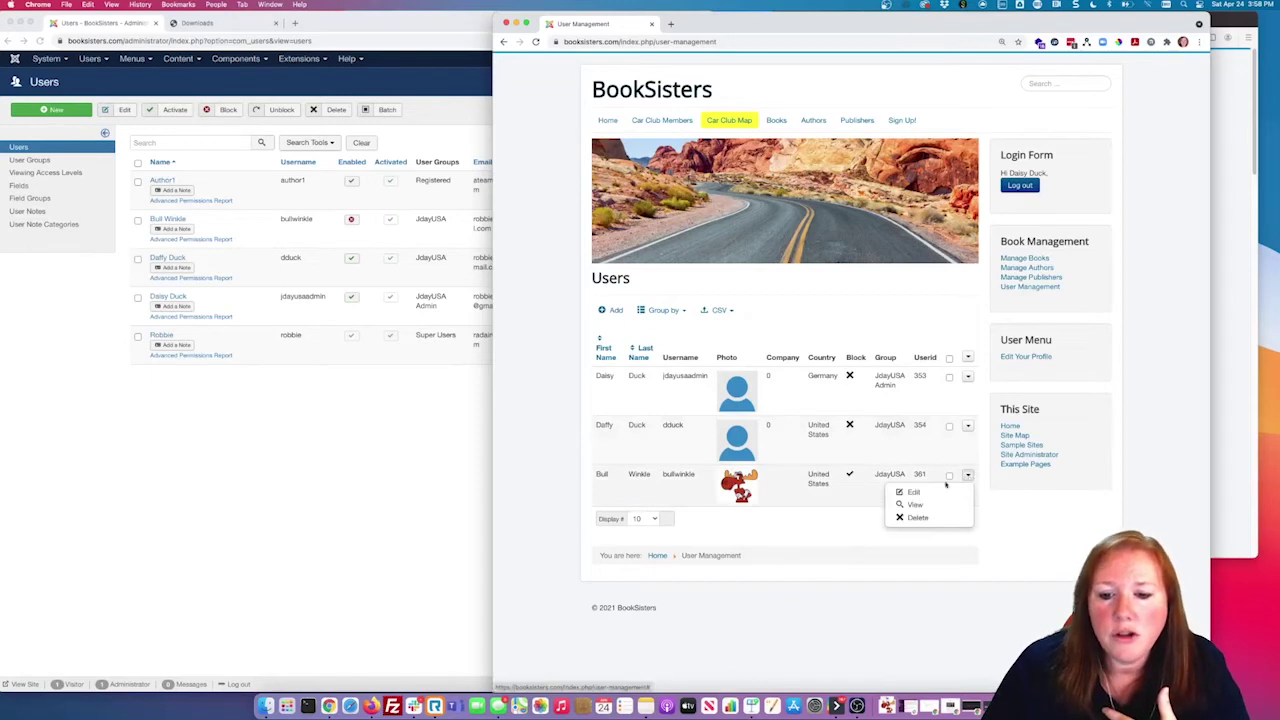
pyautogui.click(913, 504)
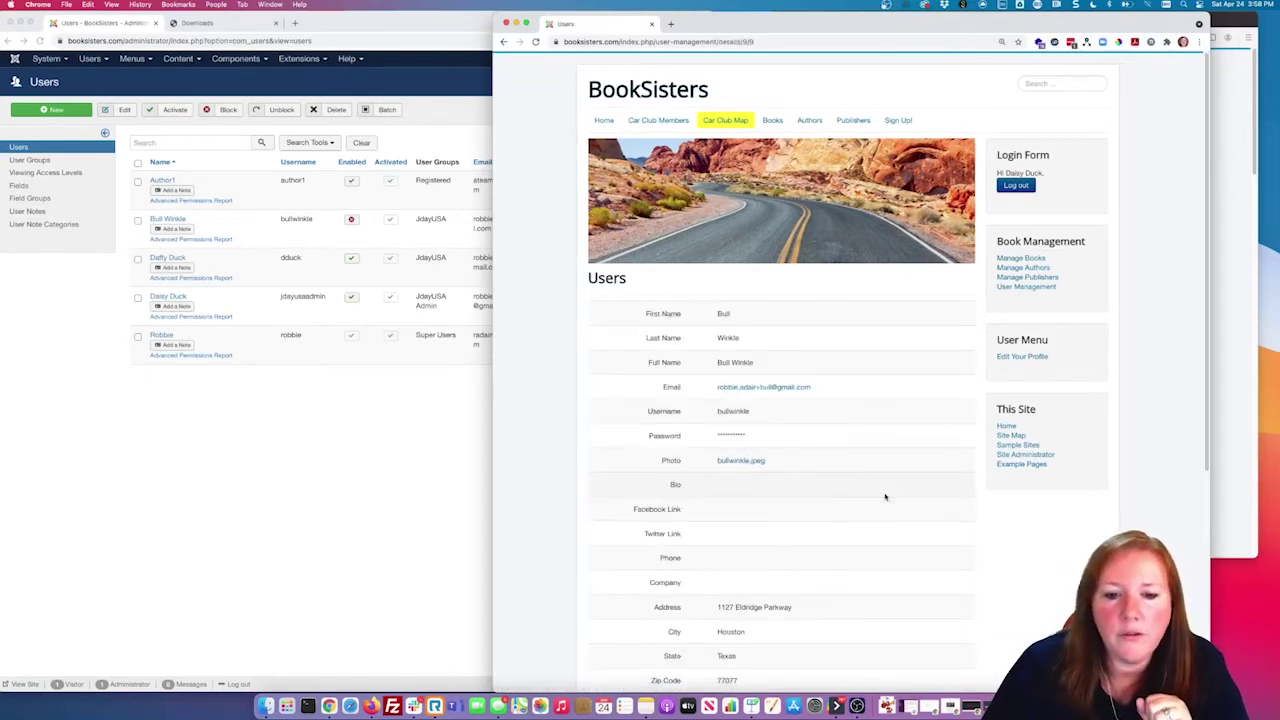
pyautogui.scroll(-1, 886, 495)
pyautogui.scroll(-5, 931, 386)
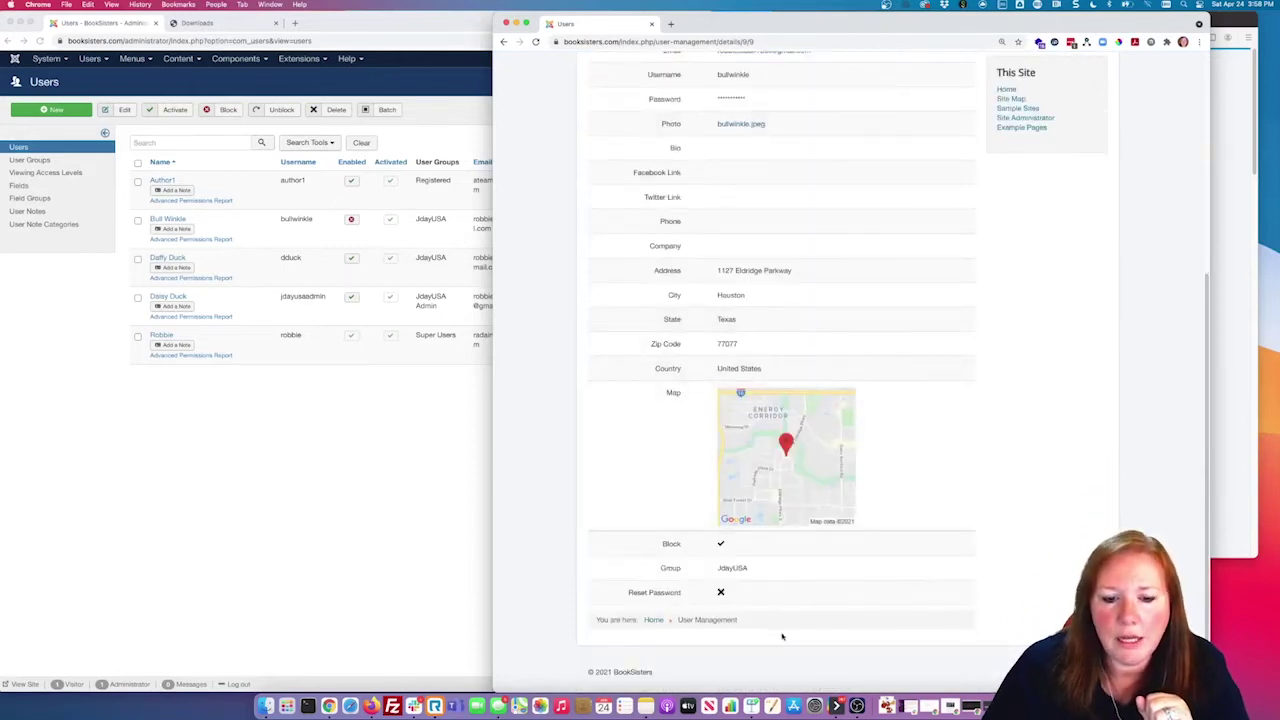
pyautogui.scroll(5, 923, 417)
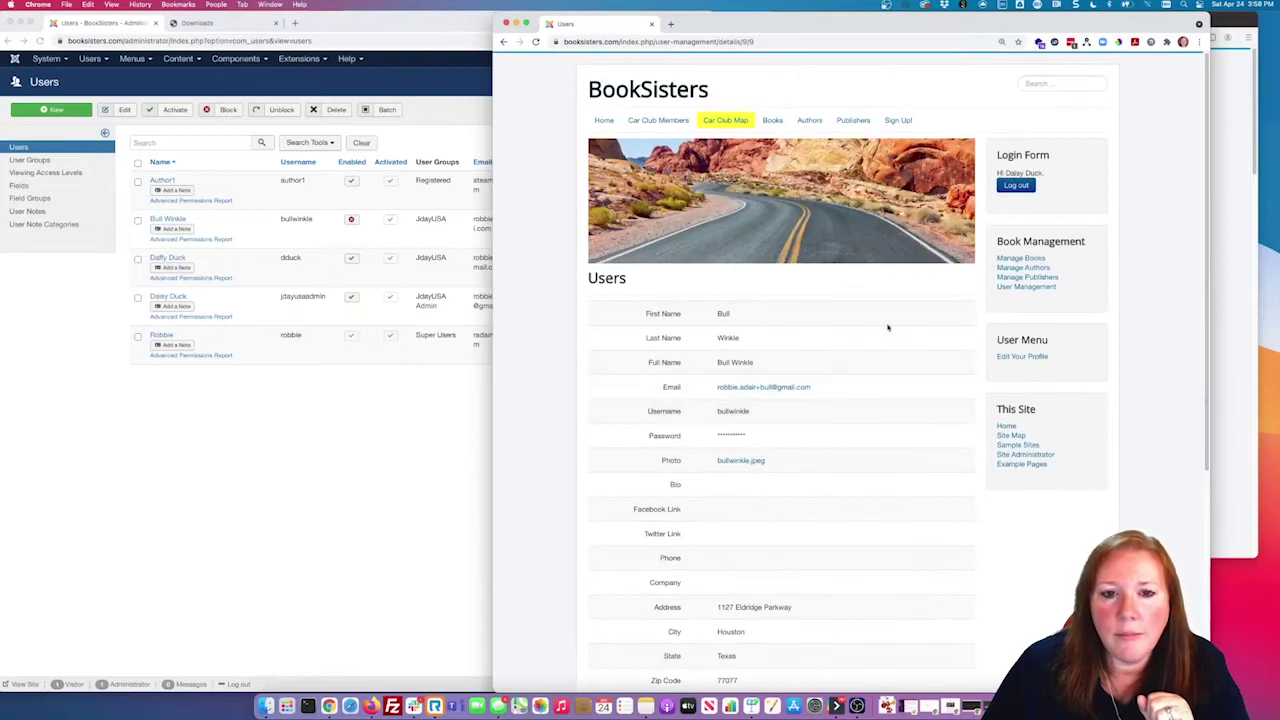
# Step: Browse the Car Club Members list and view the first member's details
pyautogui.click(658, 121)
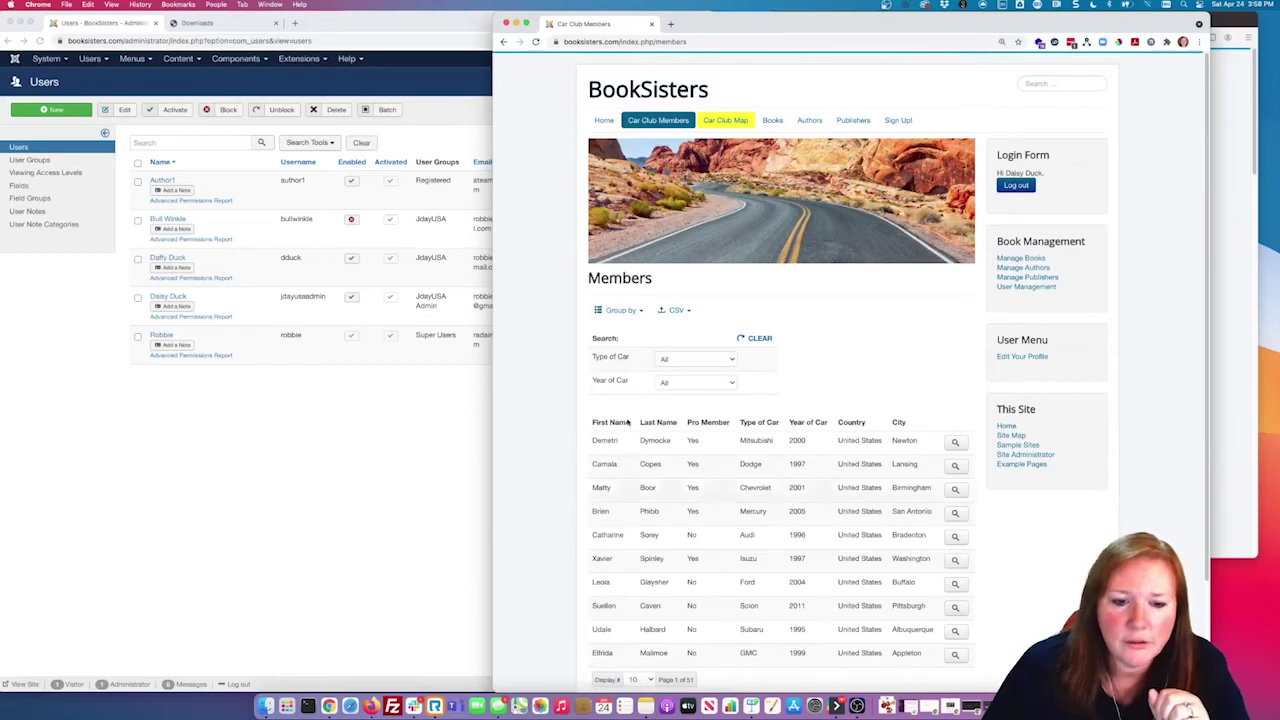
pyautogui.scroll(-3, 797, 347)
pyautogui.scroll(3, 798, 453)
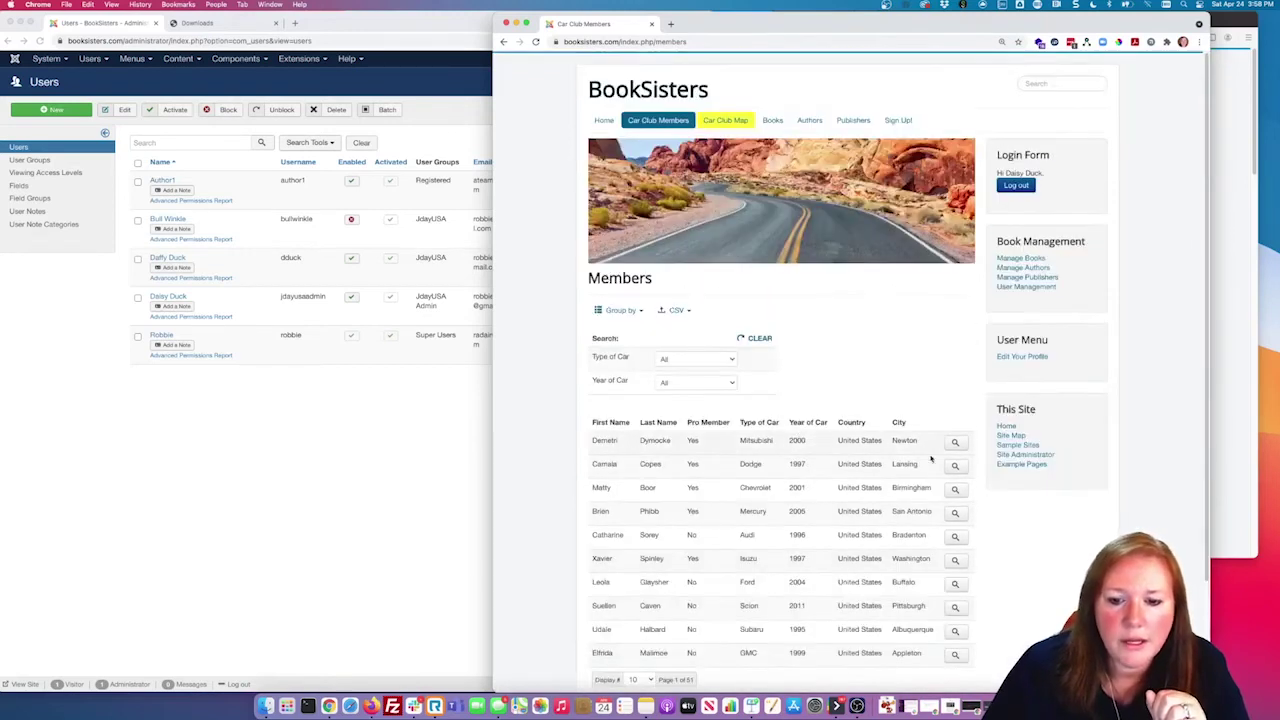
pyautogui.click(697, 443)
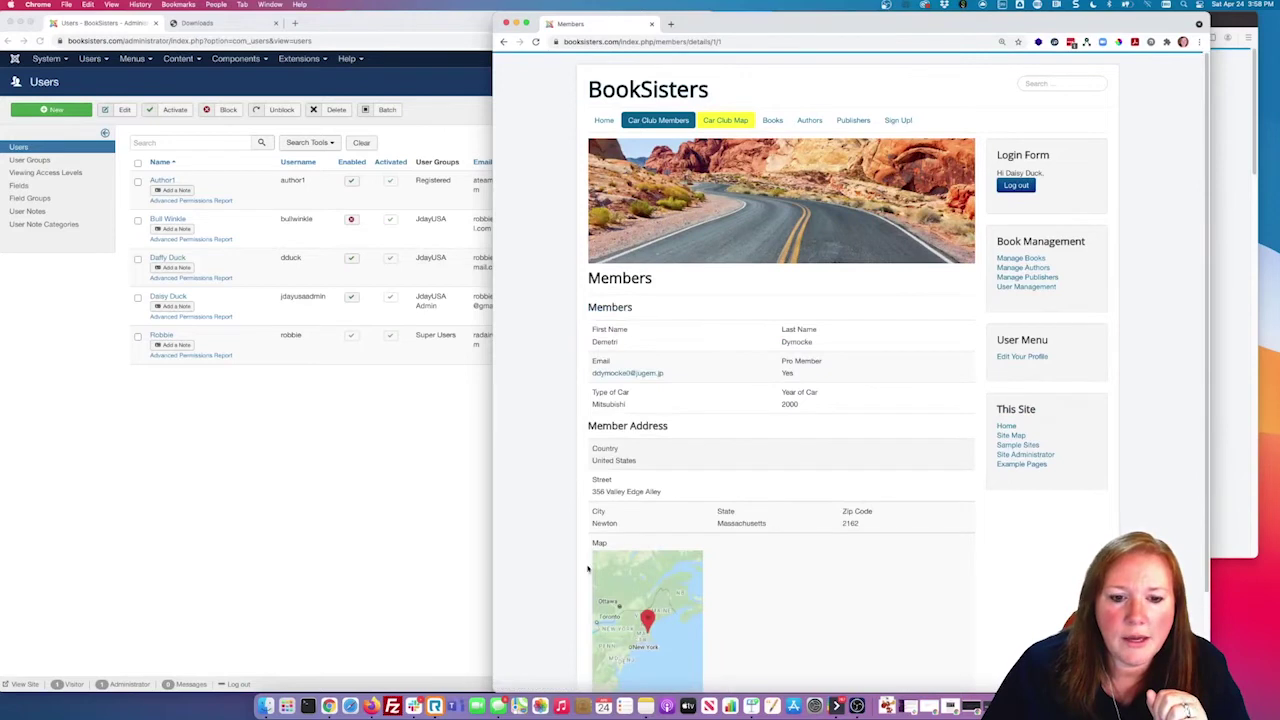
pyautogui.scroll(-3, 860, 557)
pyautogui.scroll(3, 861, 557)
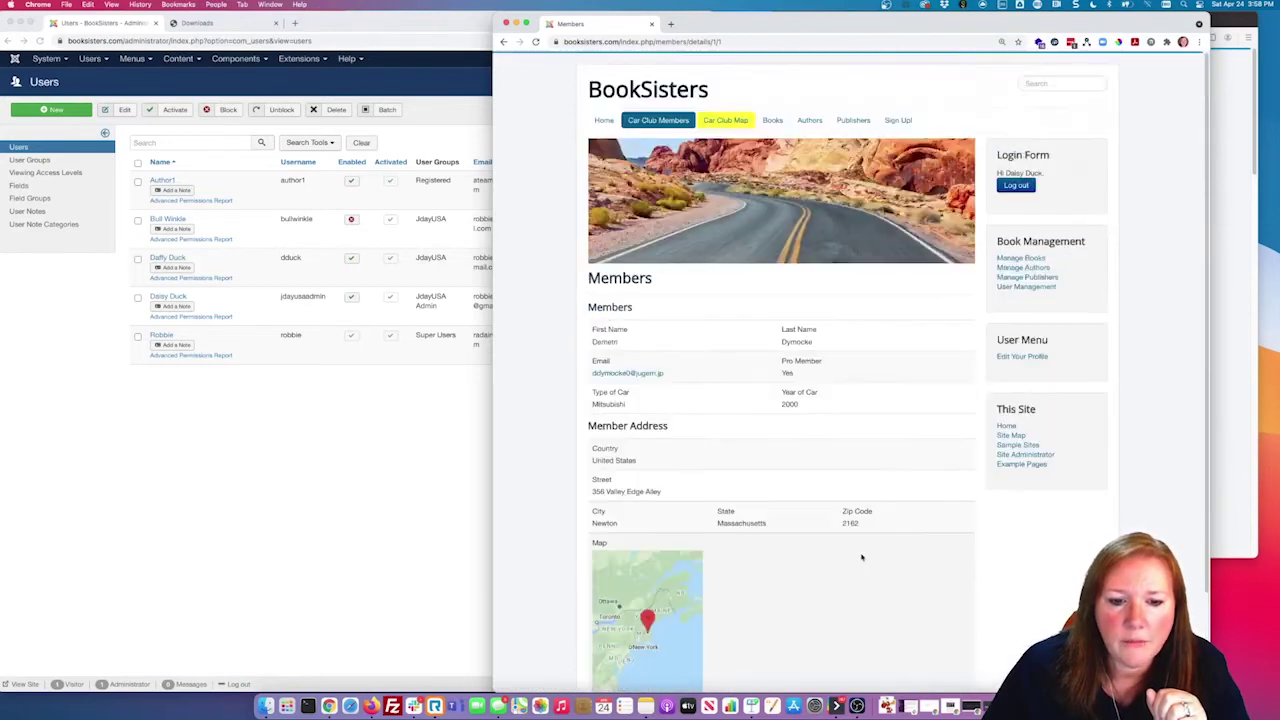
# Step: On the Car Club Map, zoom and pan across the US and inspect several member markers
pyautogui.click(730, 121)
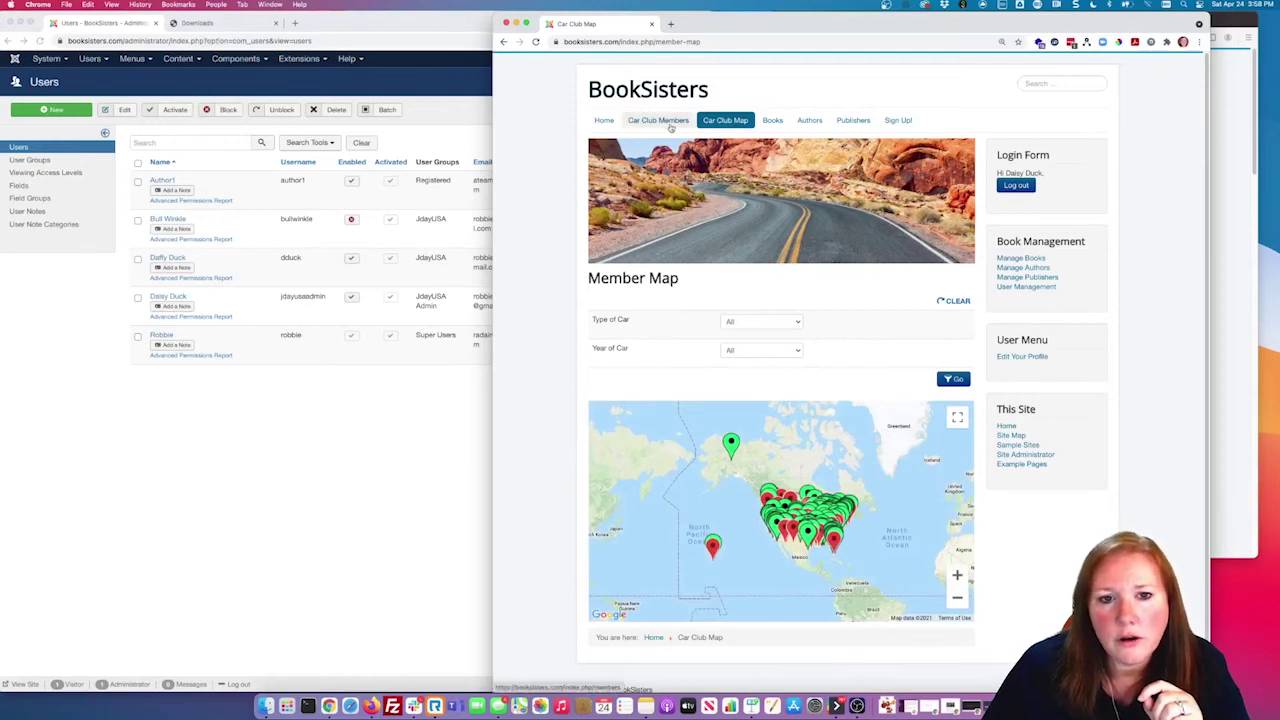
pyautogui.click(957, 575)
pyautogui.click(957, 575)
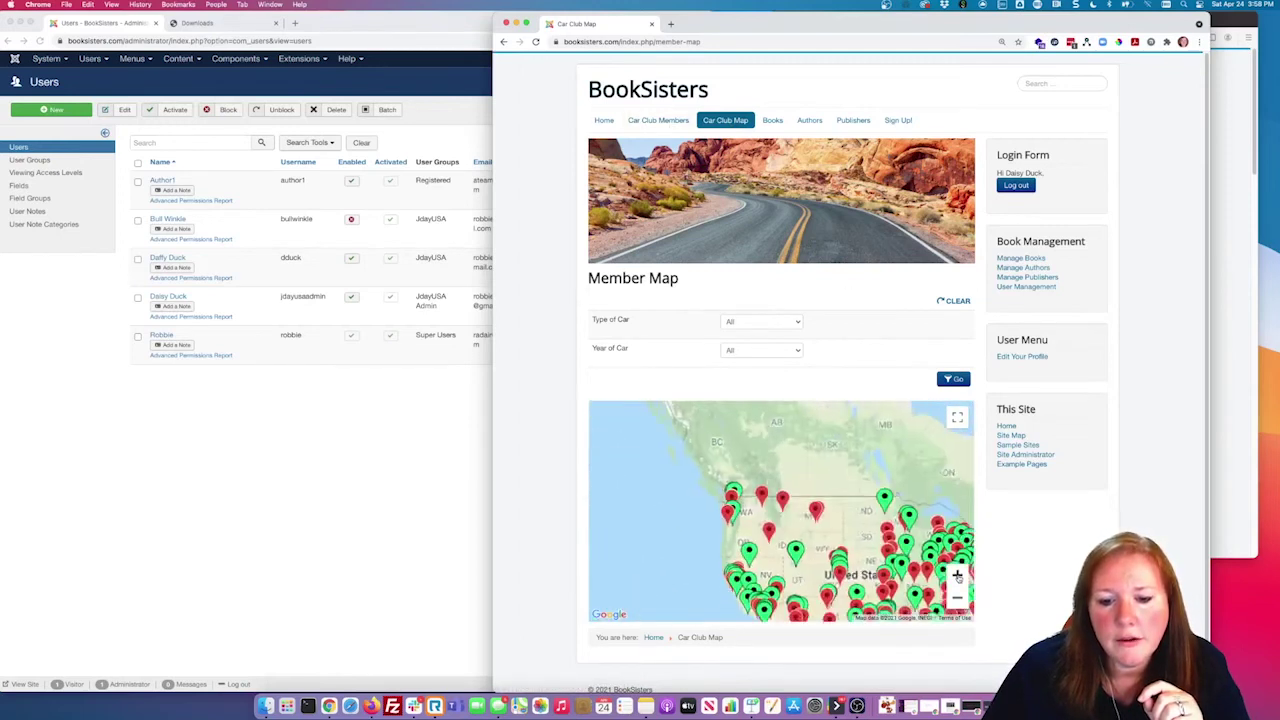
pyautogui.moveTo(800, 553); pyautogui.dragTo(690, 497)
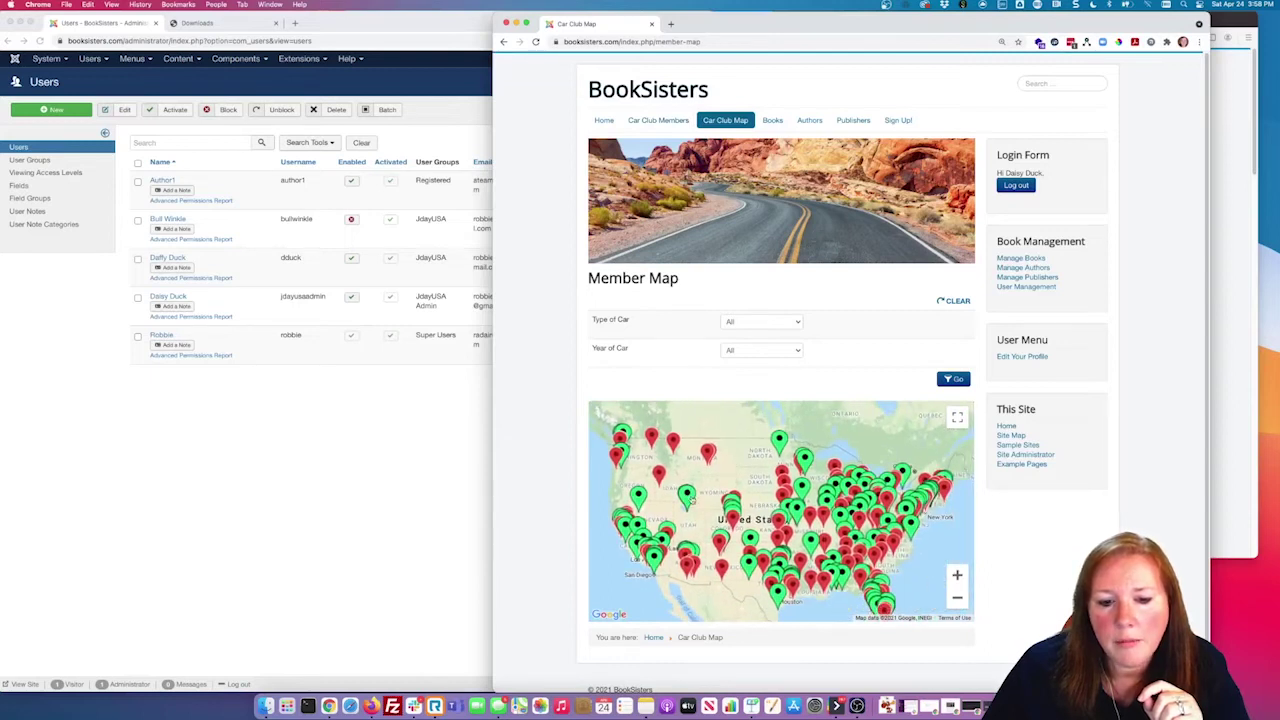
pyautogui.click(687, 494)
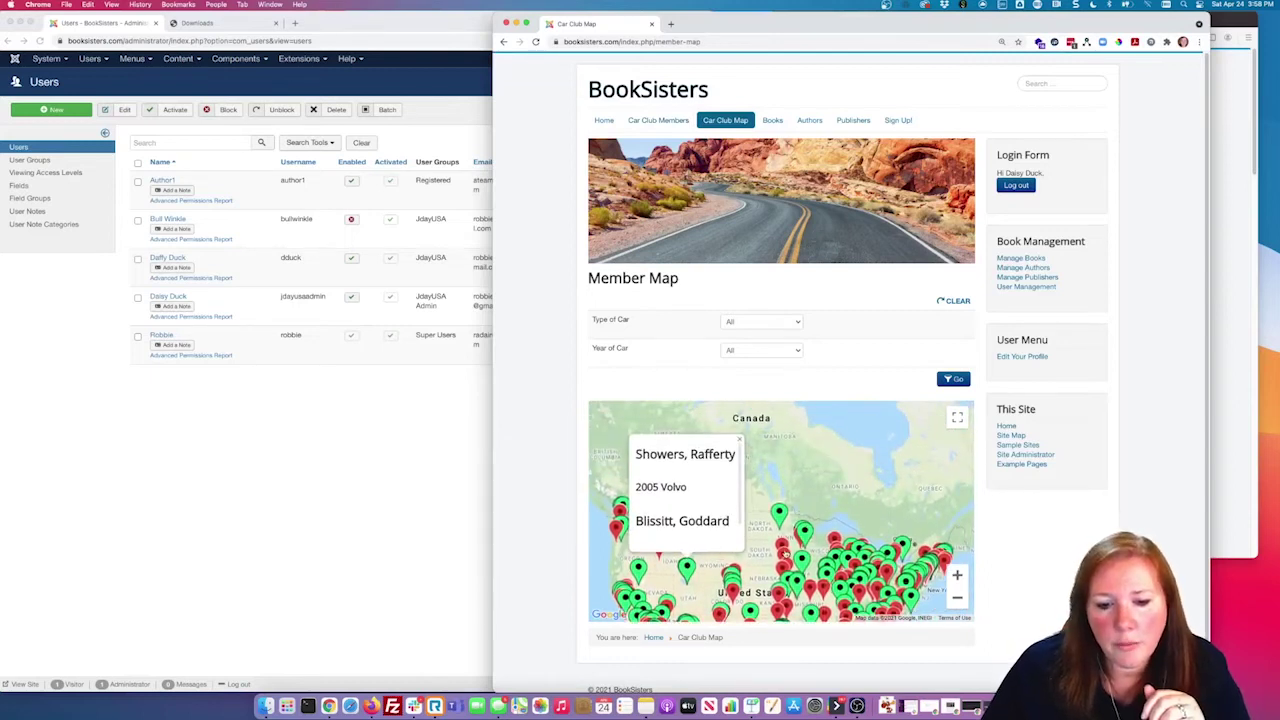
pyautogui.click(785, 553)
pyautogui.click(792, 592)
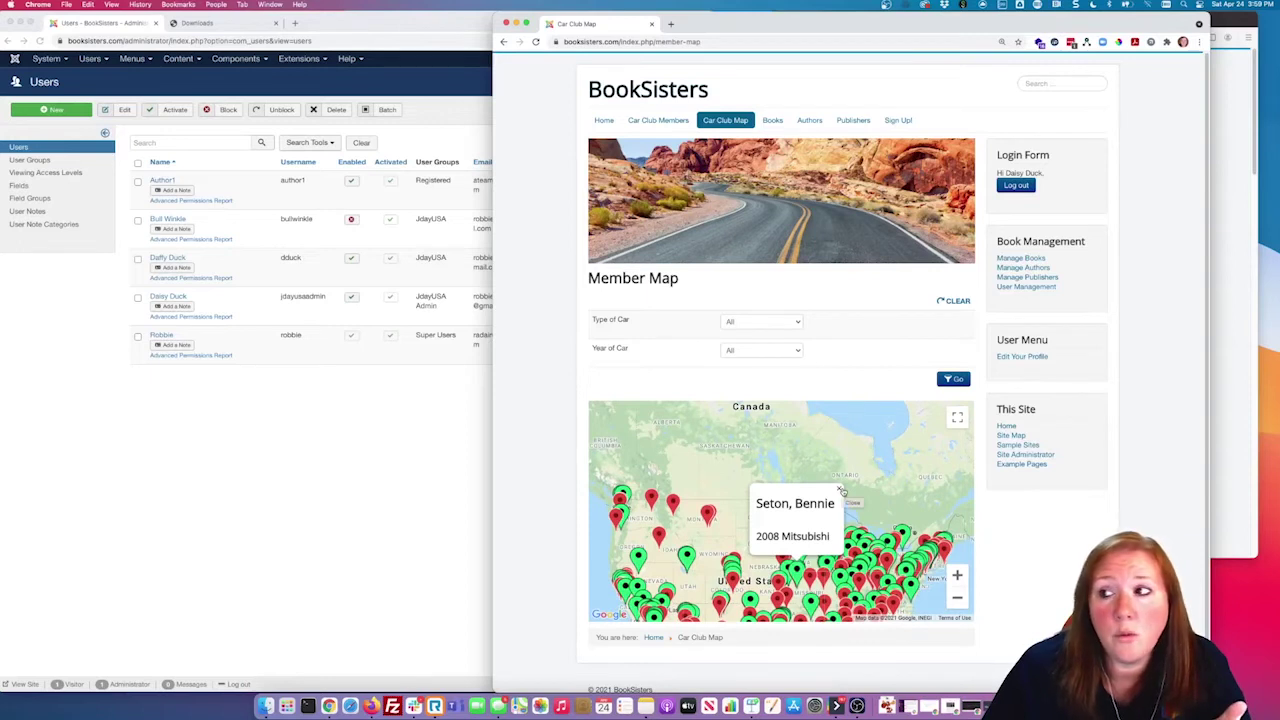
pyautogui.click(841, 490)
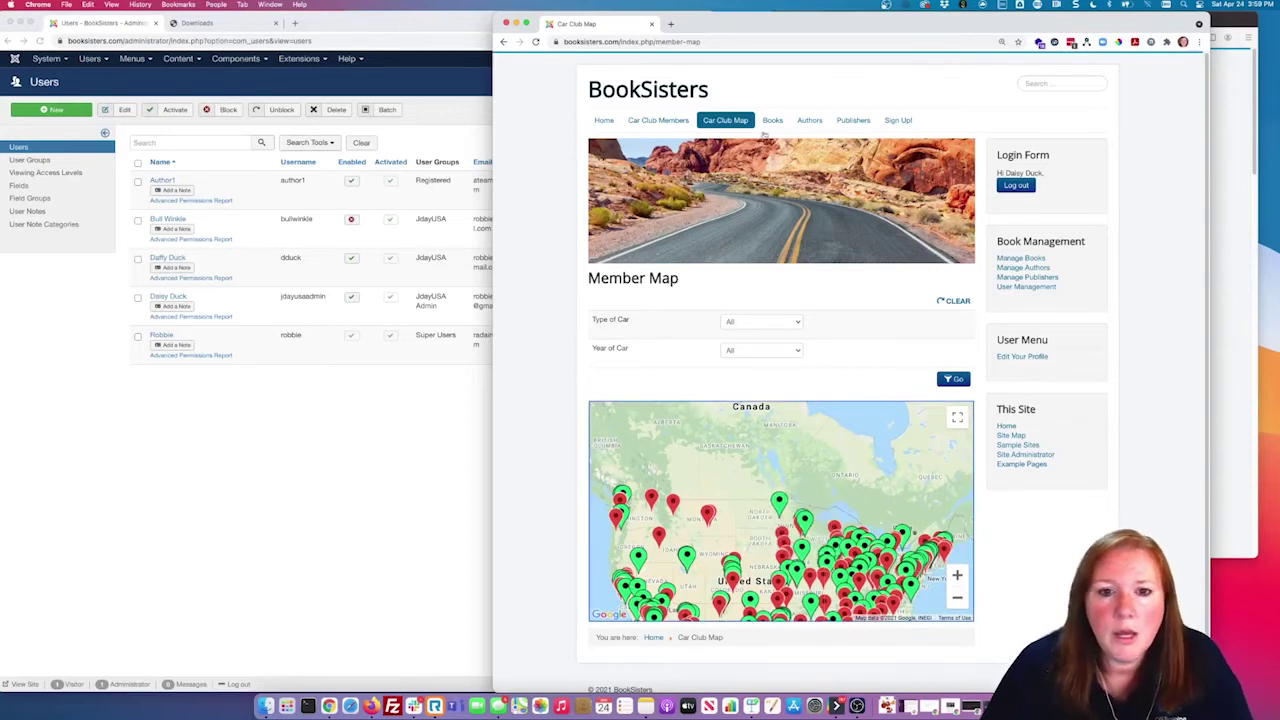
pyautogui.click(861, 123)
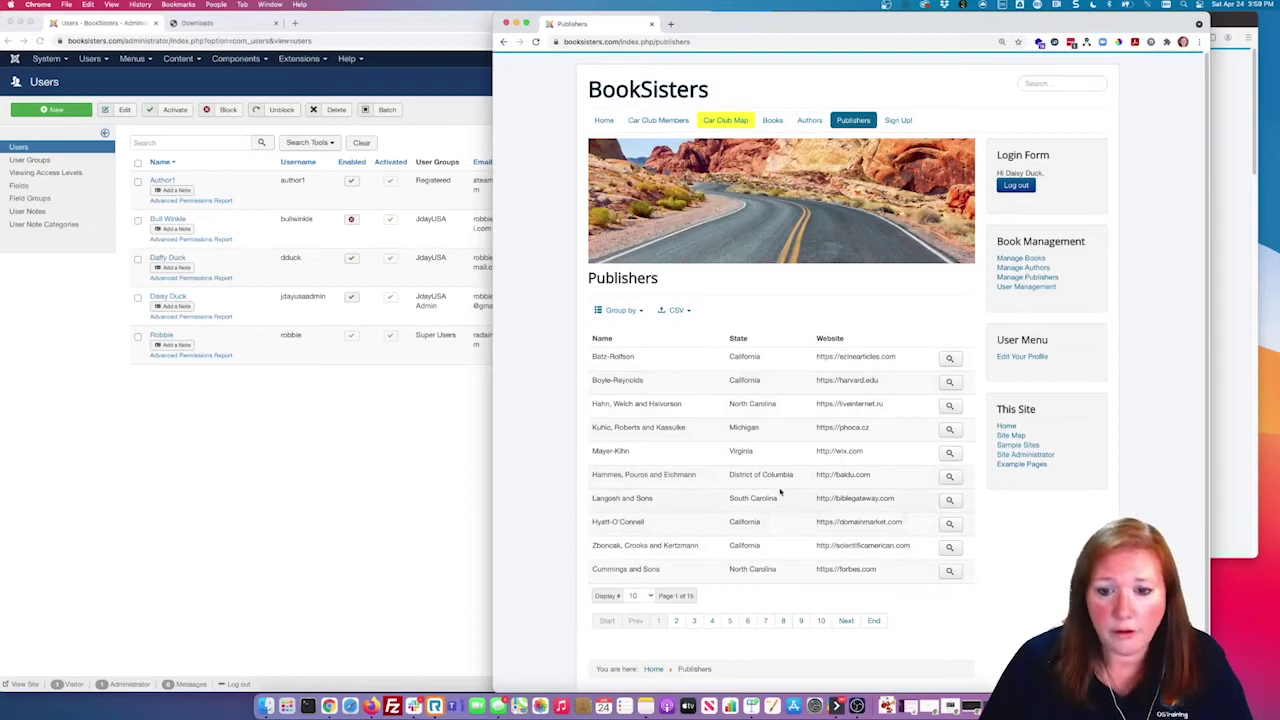
# Step: In the administrator, go to Fabrik Elements and open the Users group's company field element
pyautogui.click(1015, 289)
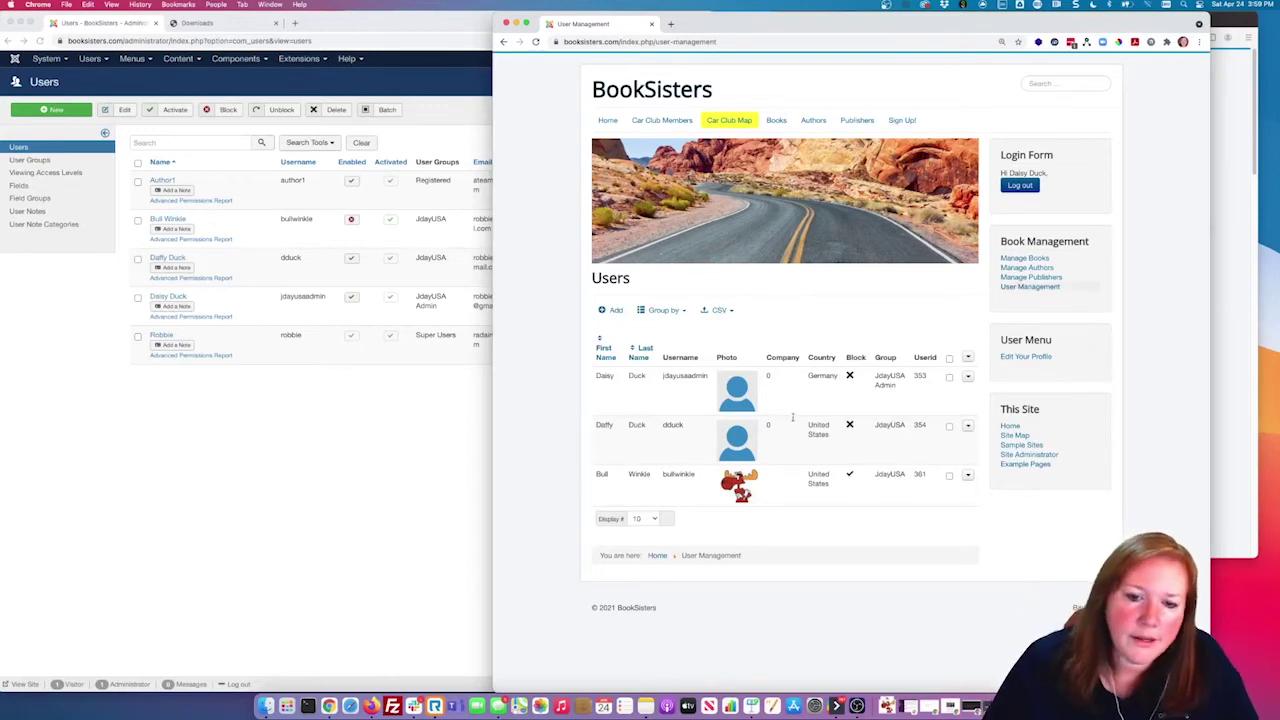
pyautogui.click(317, 500)
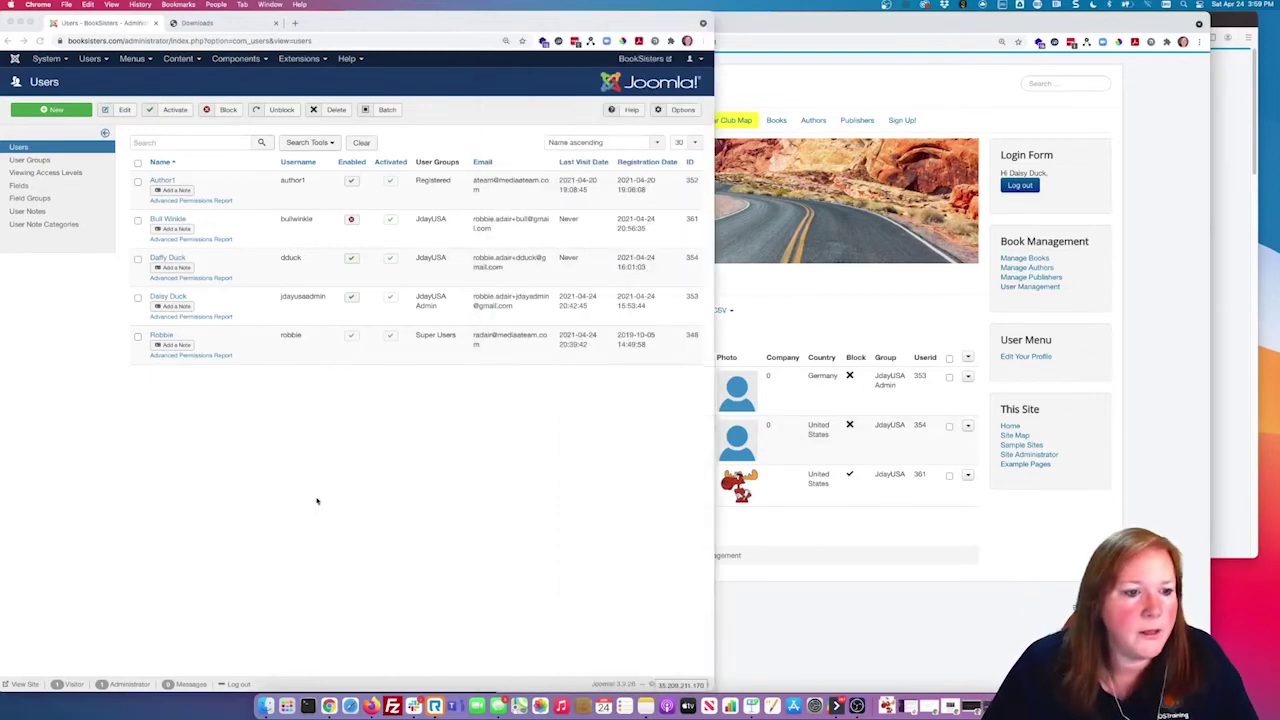
pyautogui.click(243, 60)
pyautogui.moveTo(253, 118)
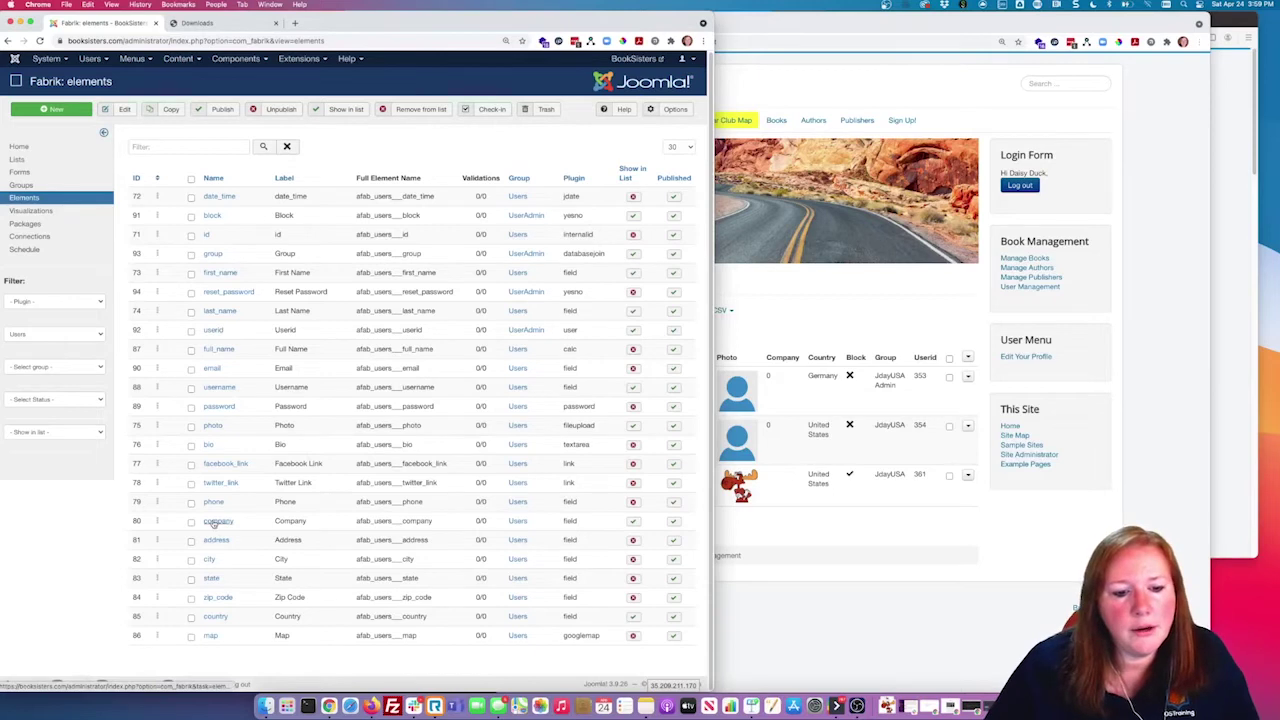
pyautogui.moveTo(577, 521); pyautogui.dragTo(564, 520)
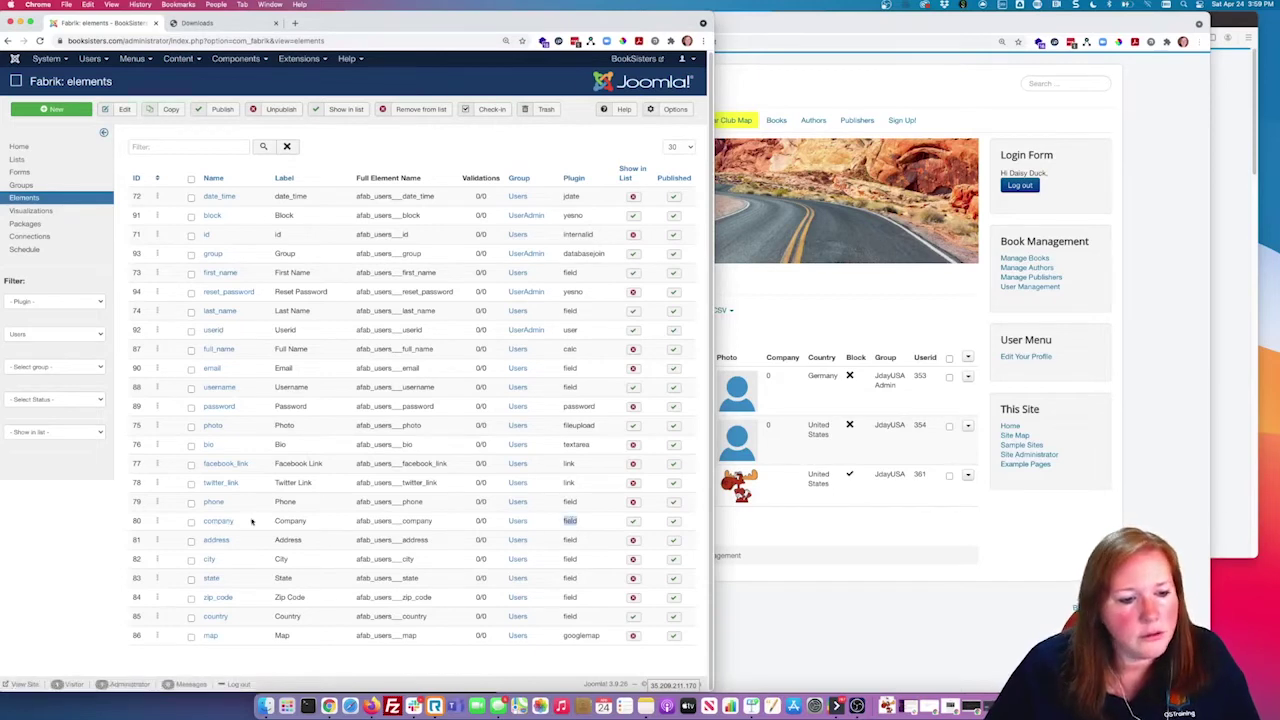
pyautogui.click(219, 521)
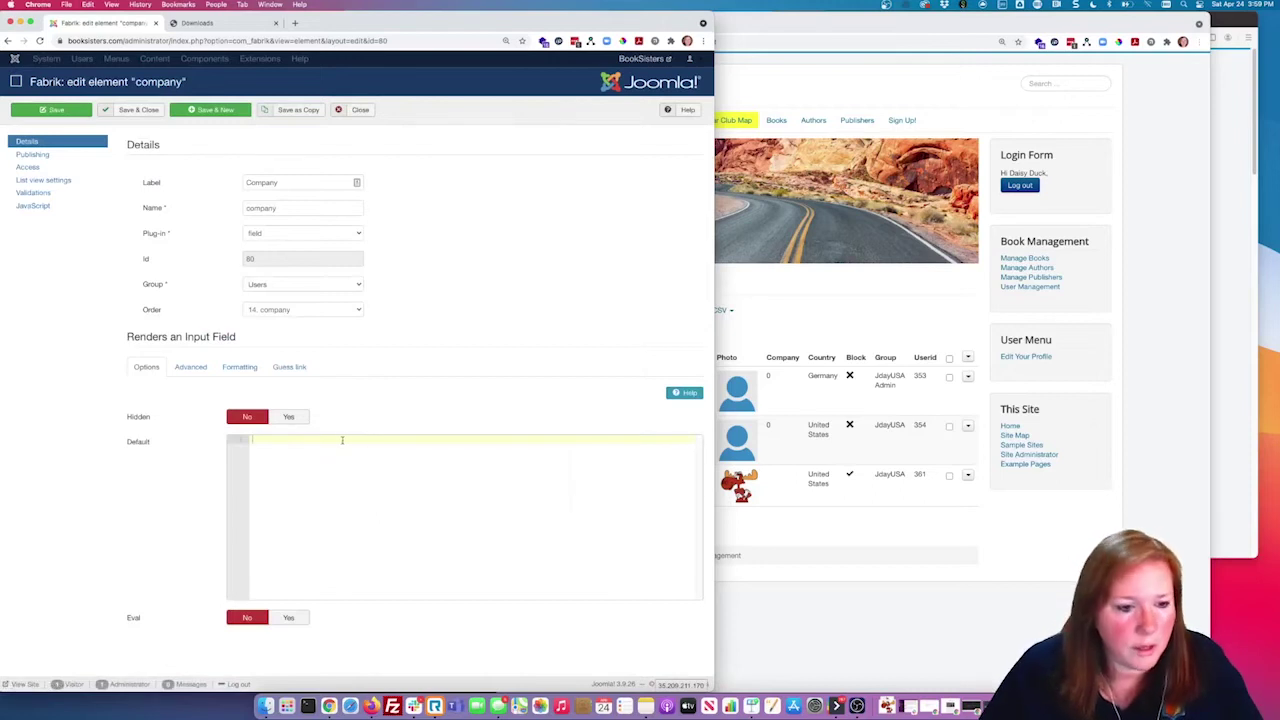
# Step: Make company a database join to afab2_publishers with value id and label name, confirming the INT(11) change
pyautogui.click(325, 237)
pyautogui.click(563, 229)
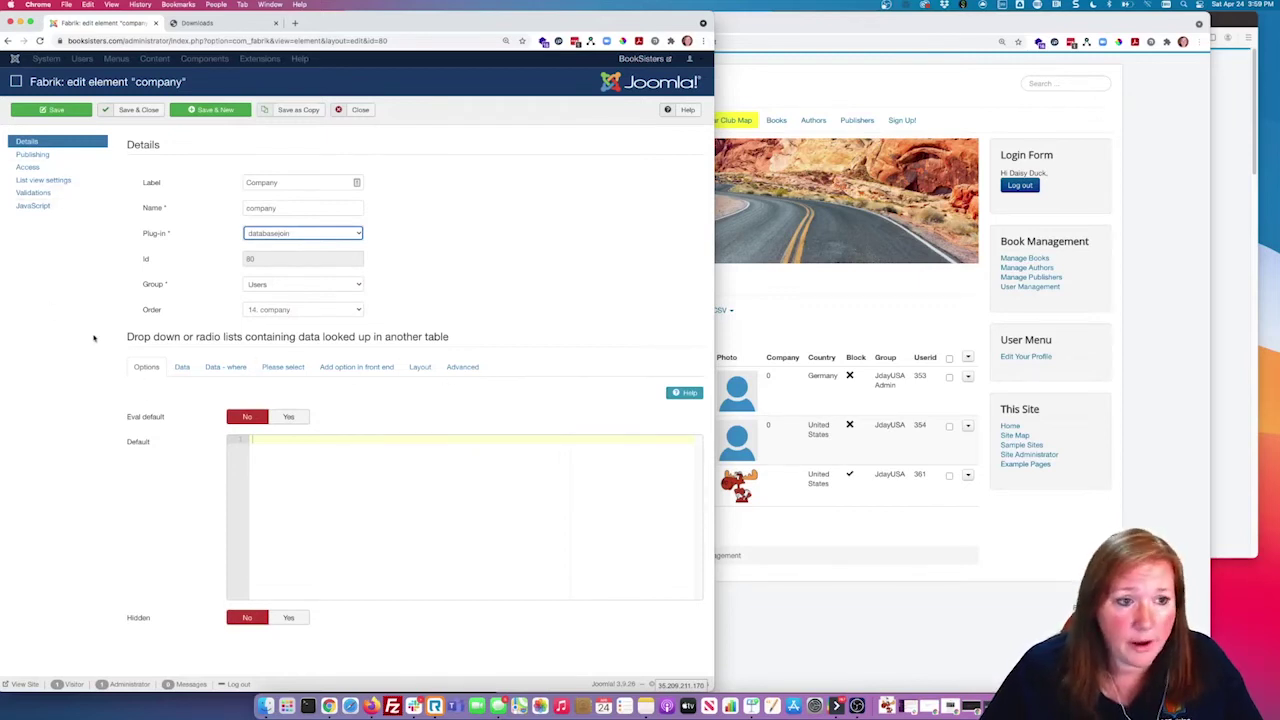
pyautogui.click(182, 367)
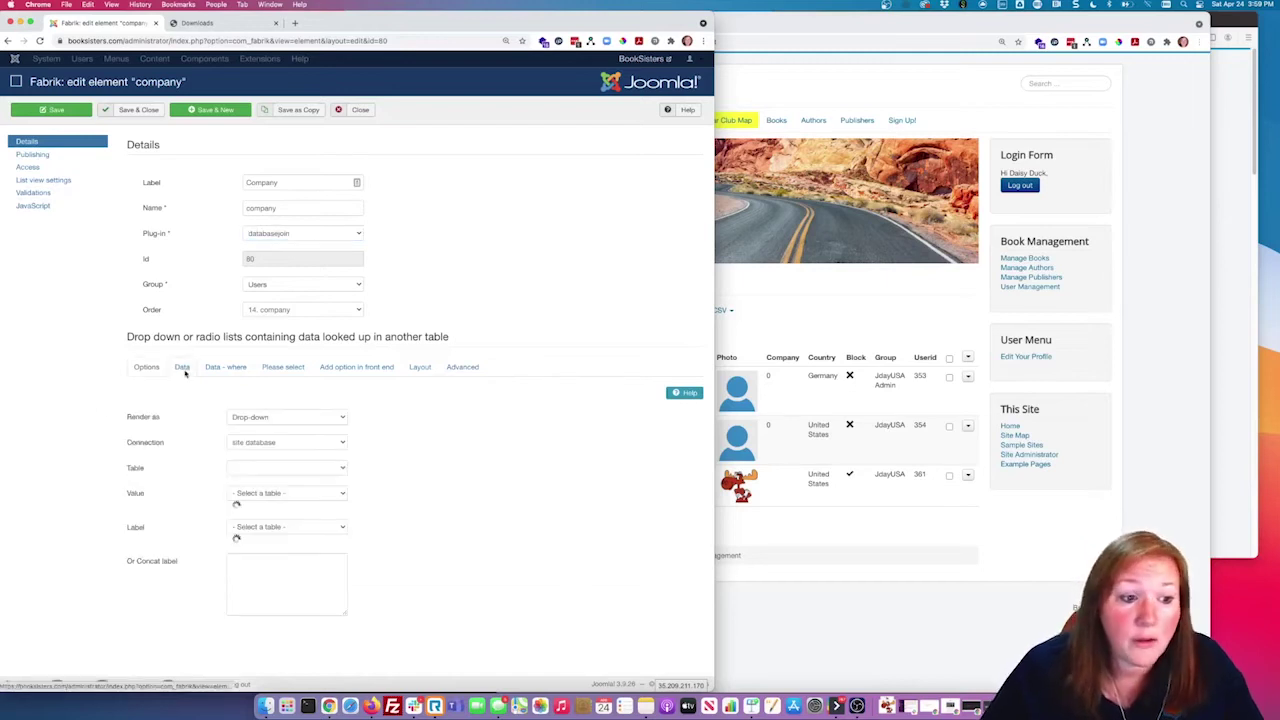
pyautogui.click(276, 468)
pyautogui.click(311, 527)
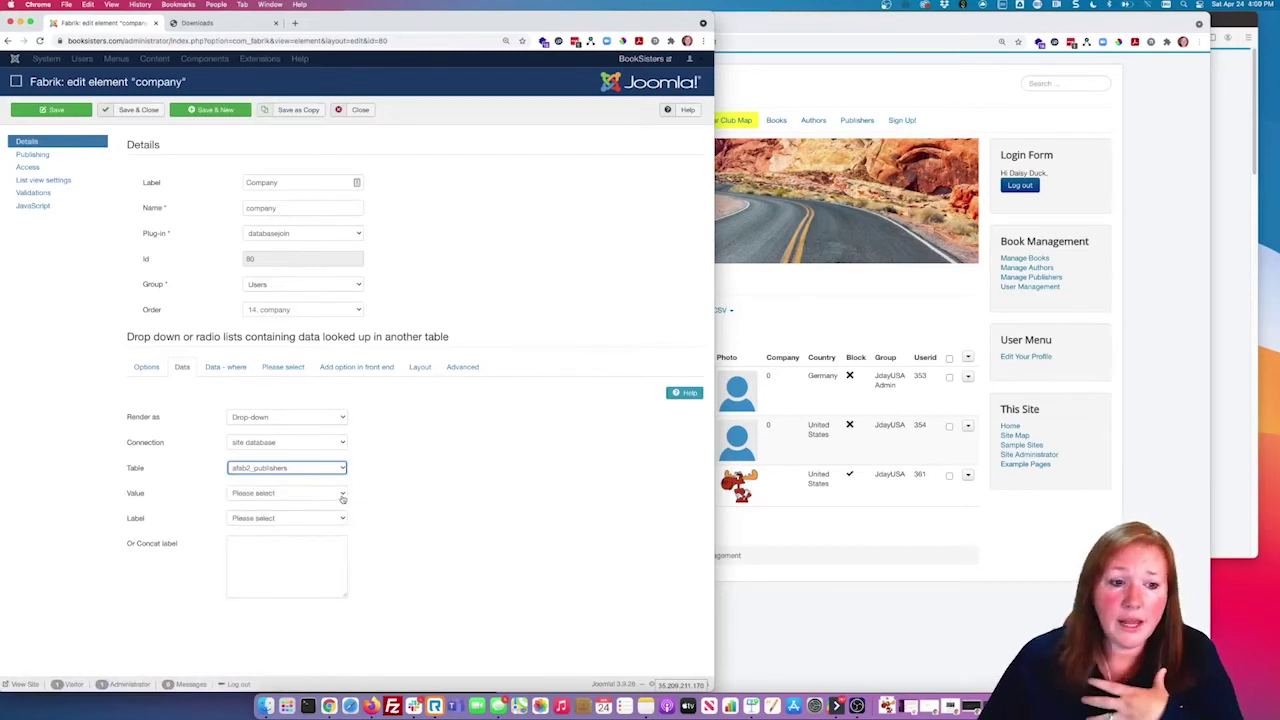
pyautogui.click(341, 497)
pyautogui.click(338, 505)
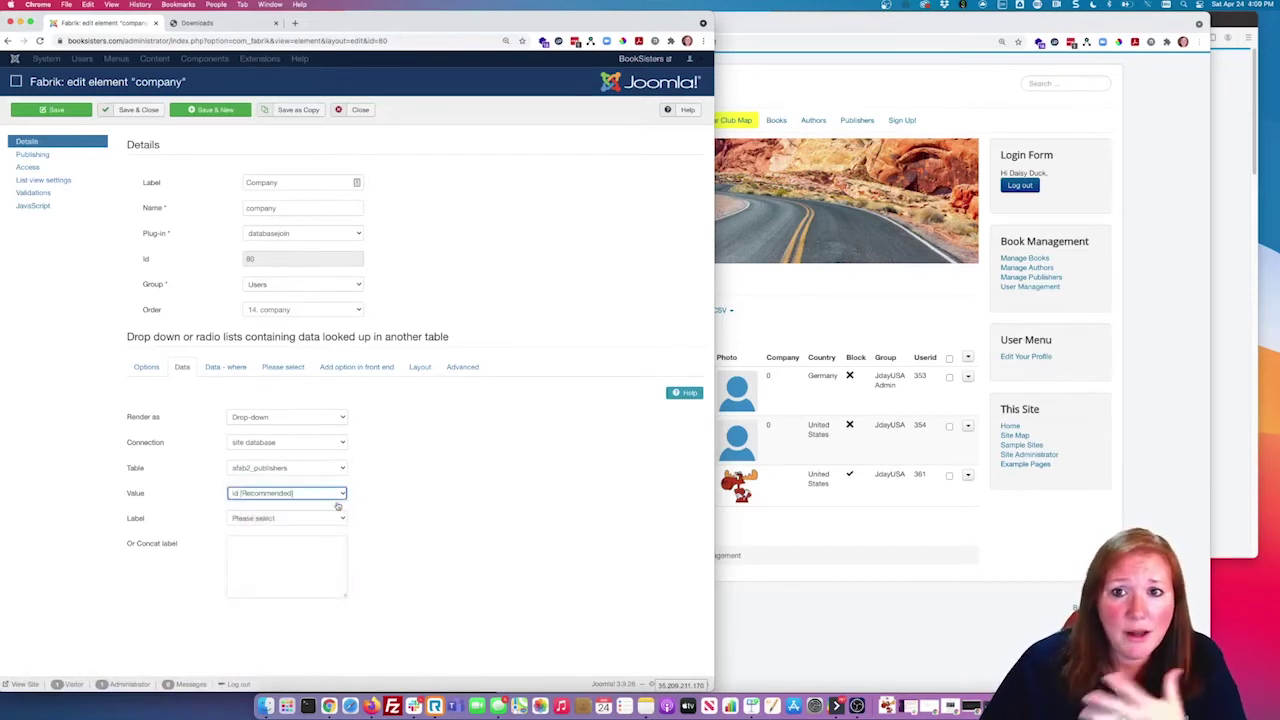
pyautogui.click(323, 519)
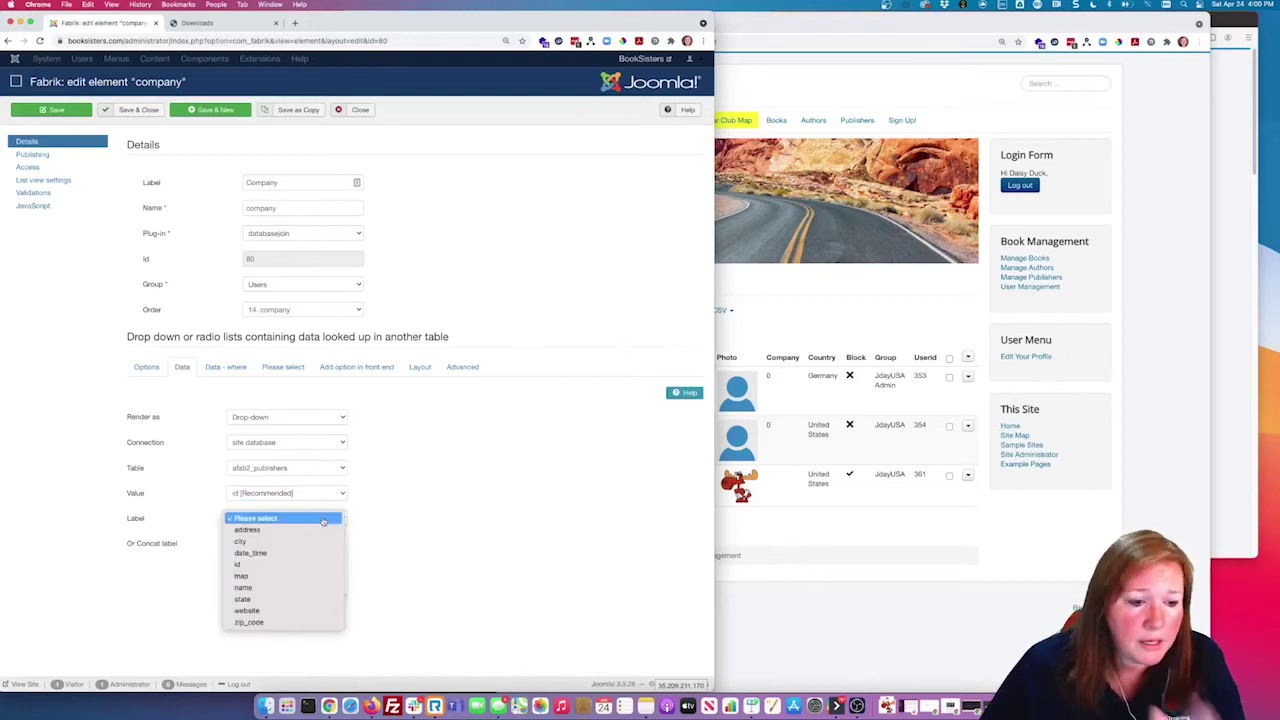
pyautogui.click(260, 589)
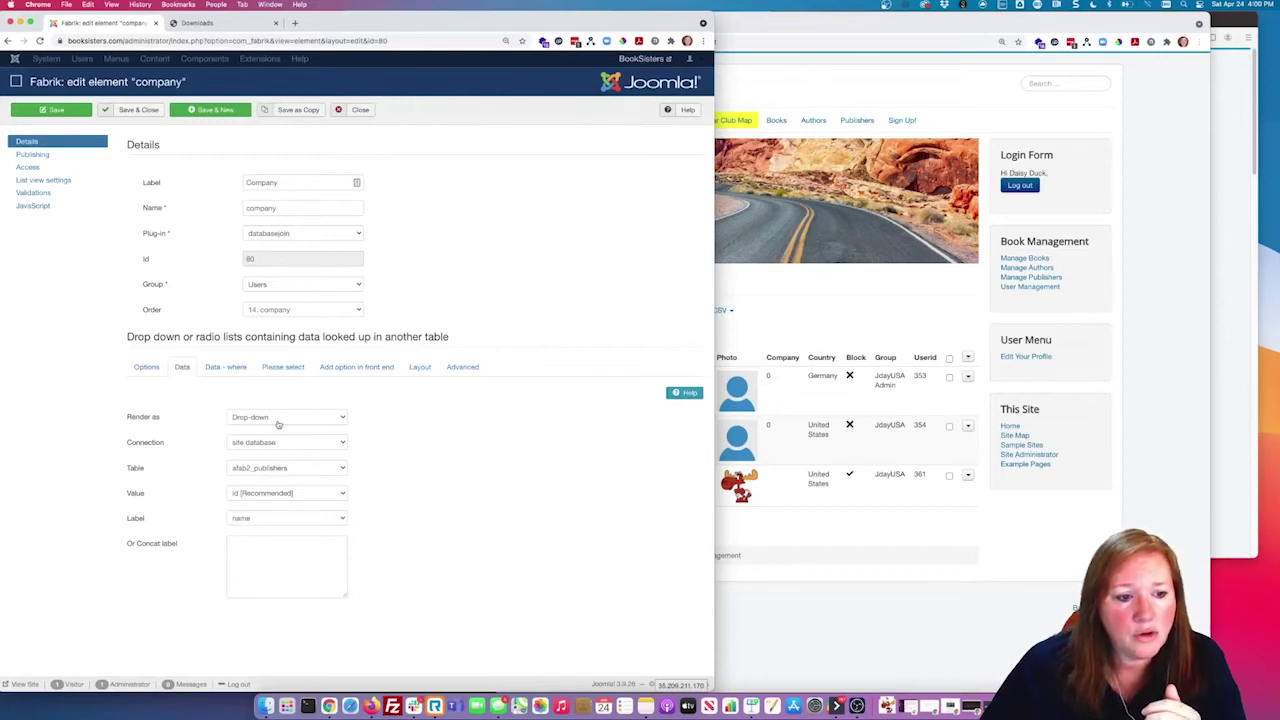
pyautogui.click(140, 108)
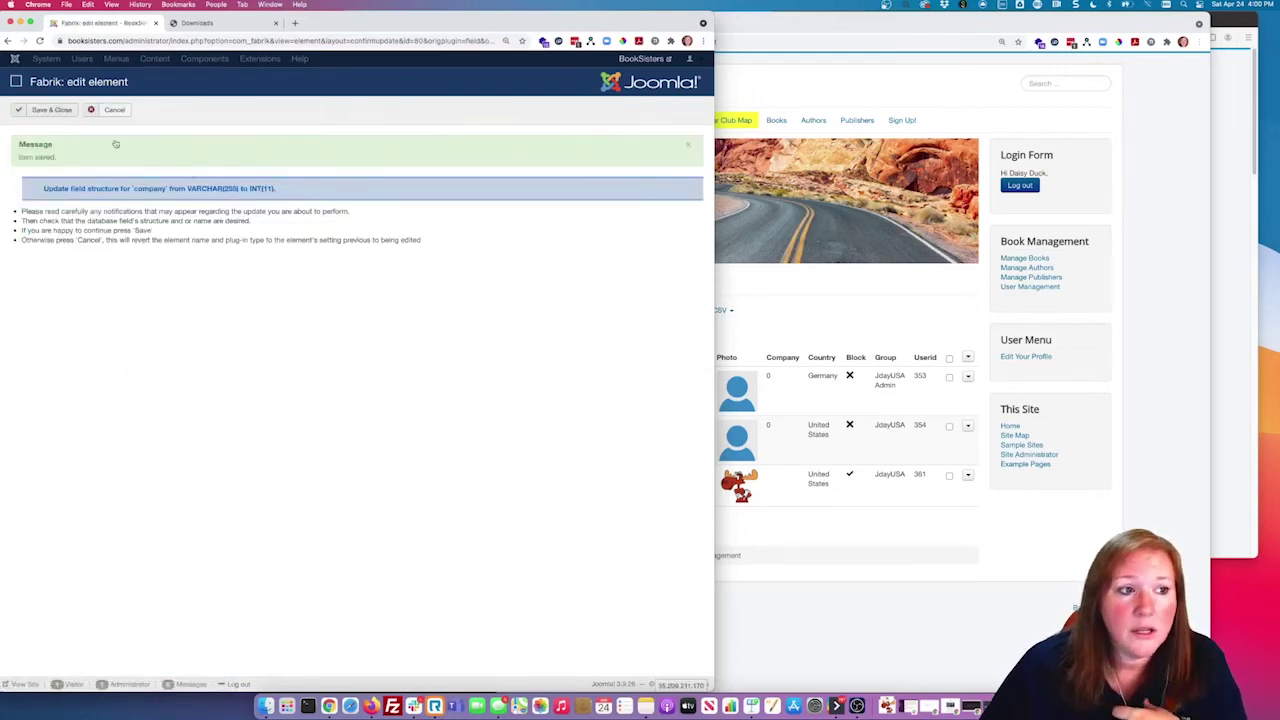
pyautogui.click(55, 110)
# Step: Set the first user's Company to Altenwerth-Ratke and save
pyautogui.click(836, 337)
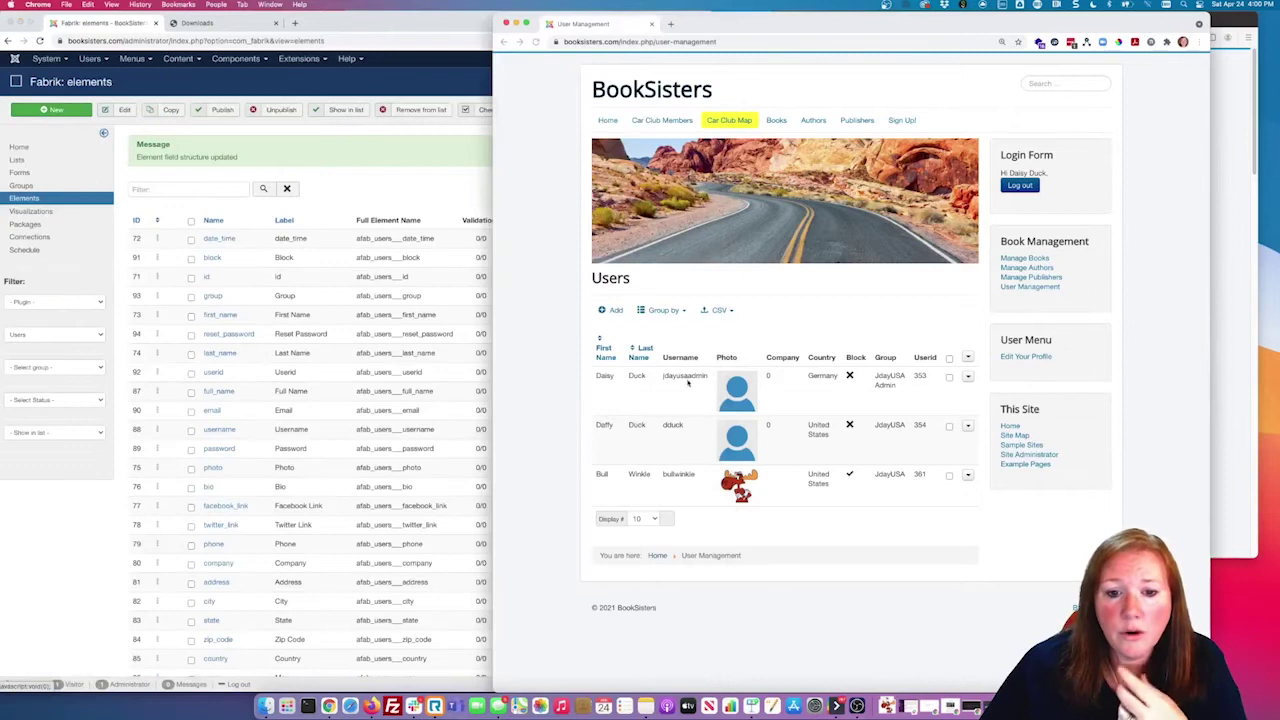
pyautogui.click(967, 377)
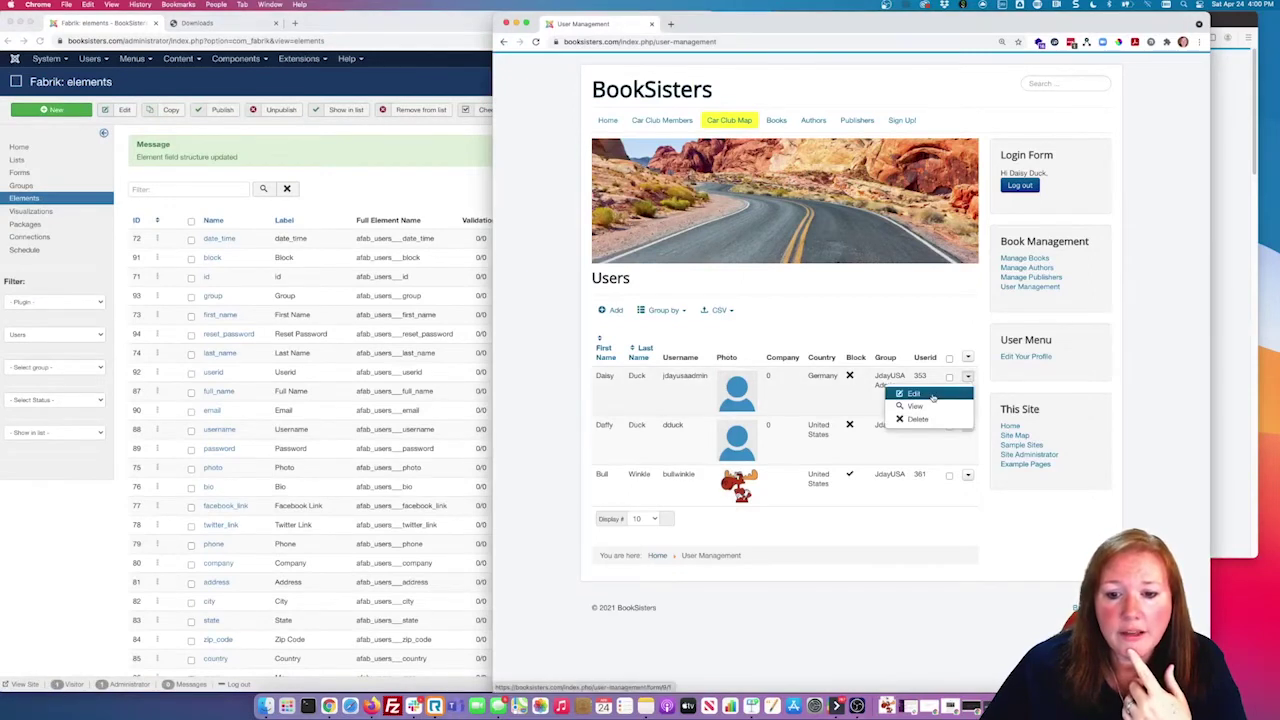
pyautogui.click(922, 395)
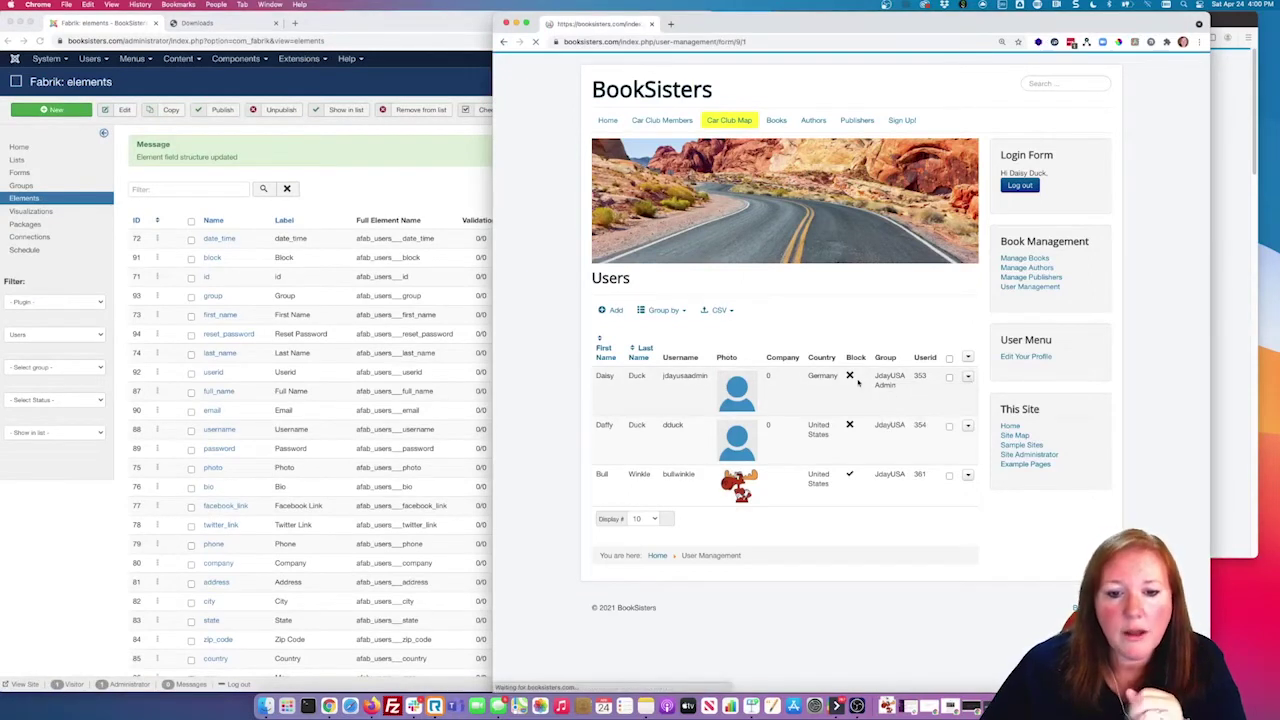
pyautogui.scroll(-3, 820, 415)
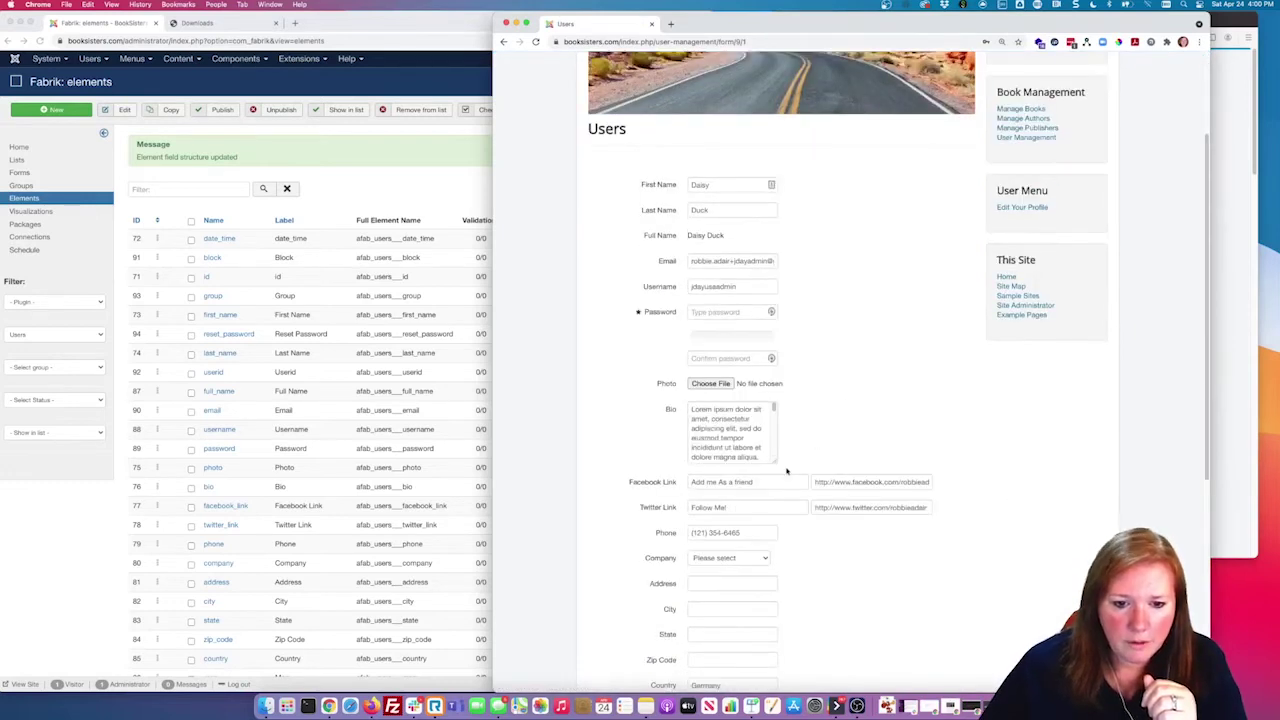
pyautogui.scroll(-5, 758, 560)
pyautogui.click(734, 308)
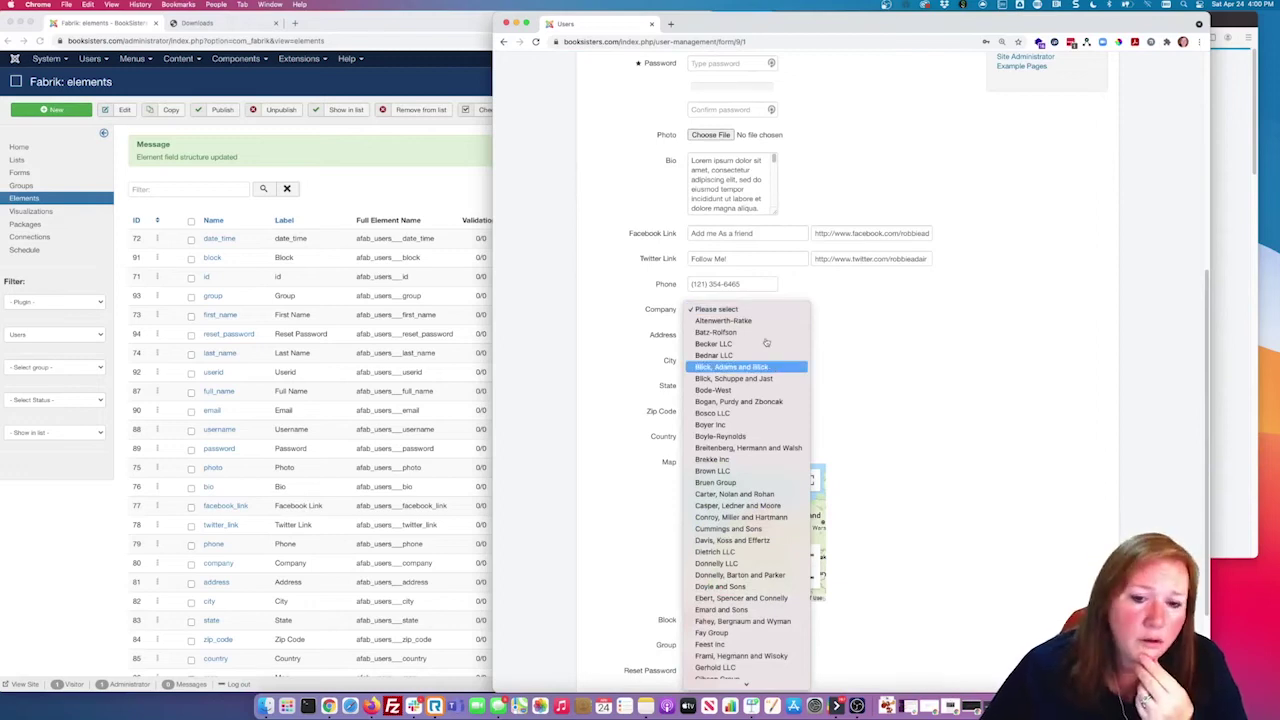
pyautogui.click(738, 322)
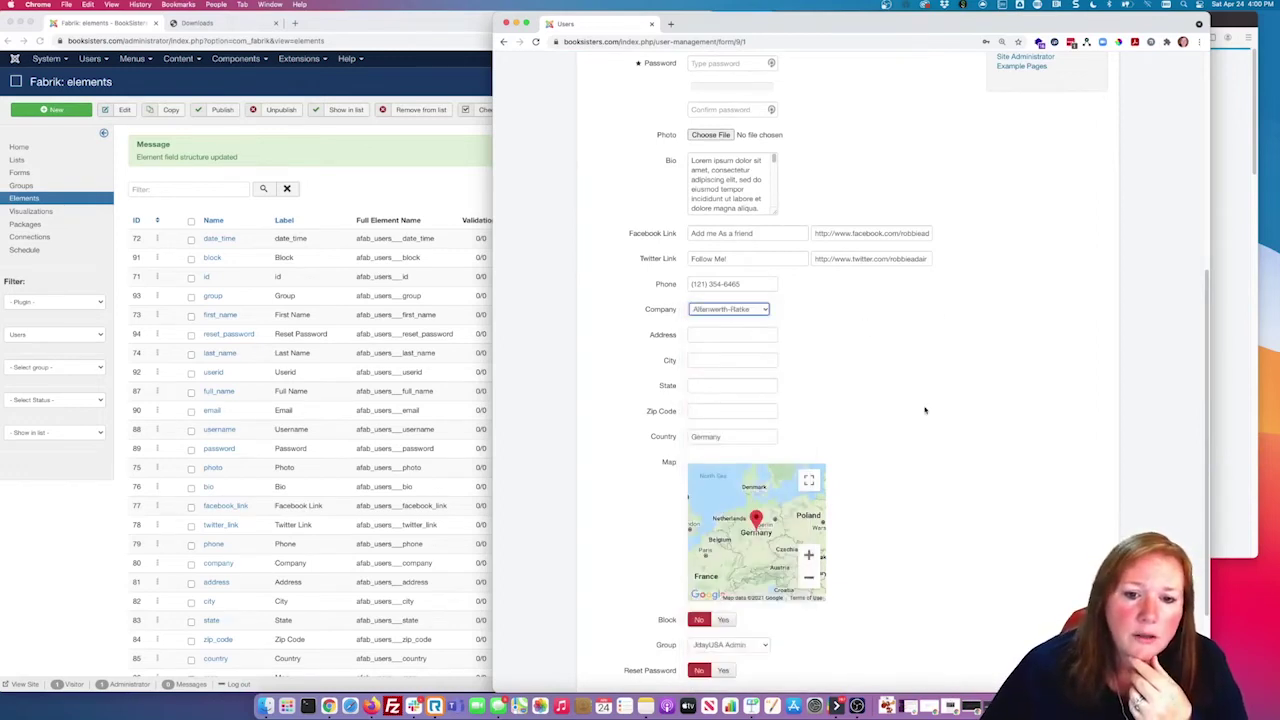
pyautogui.scroll(-3, 768, 565)
pyautogui.click(603, 580)
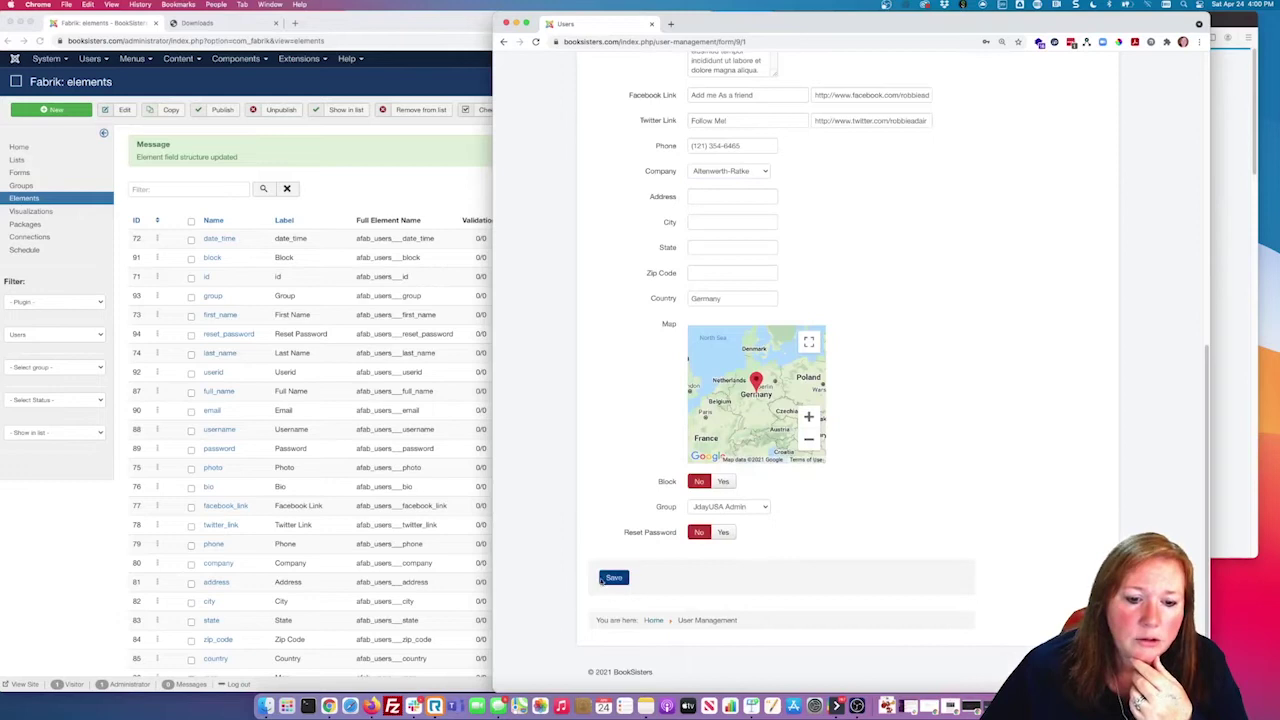
pyautogui.click(1036, 288)
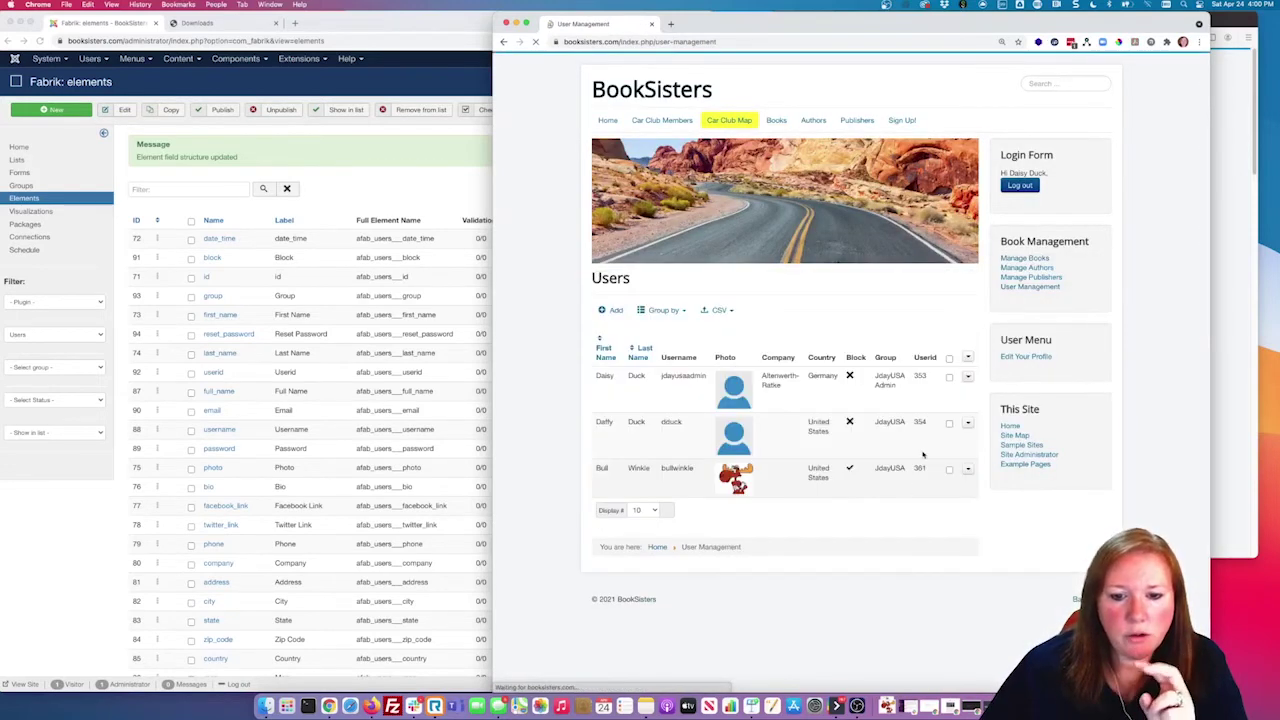
# Step: Set the second user's Company to Becker LLC and save
pyautogui.click(967, 422)
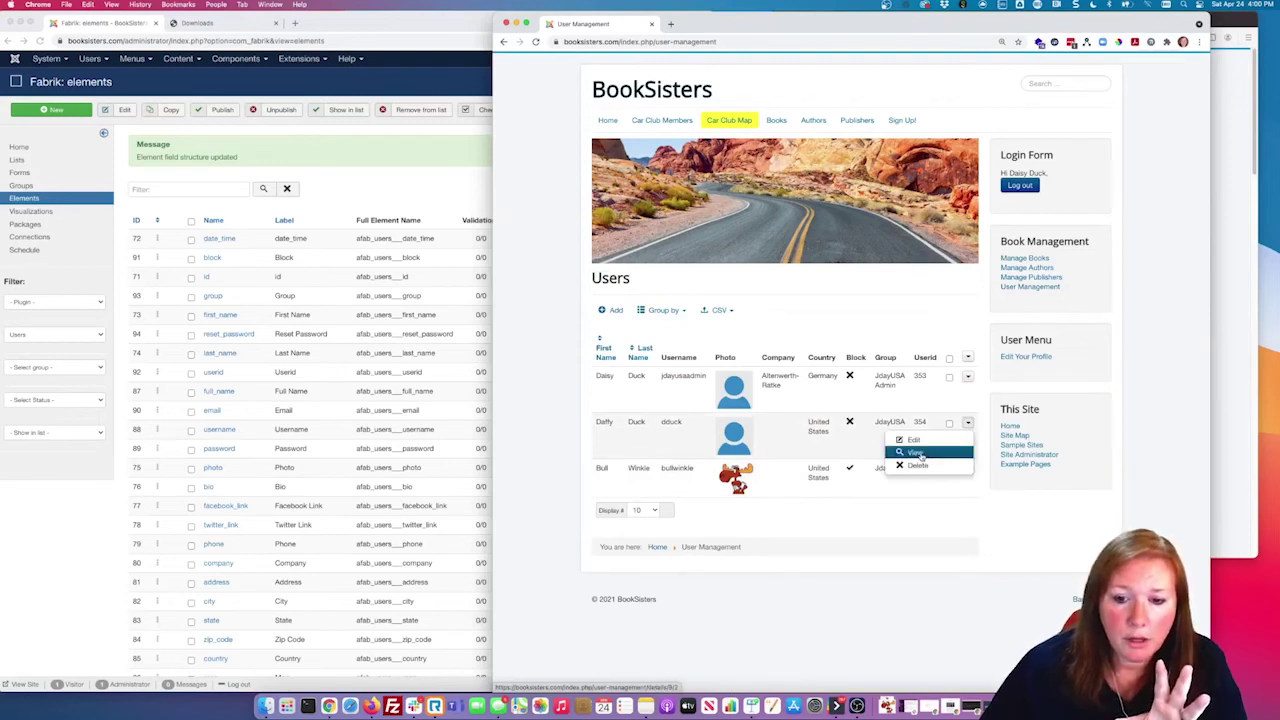
pyautogui.click(915, 455)
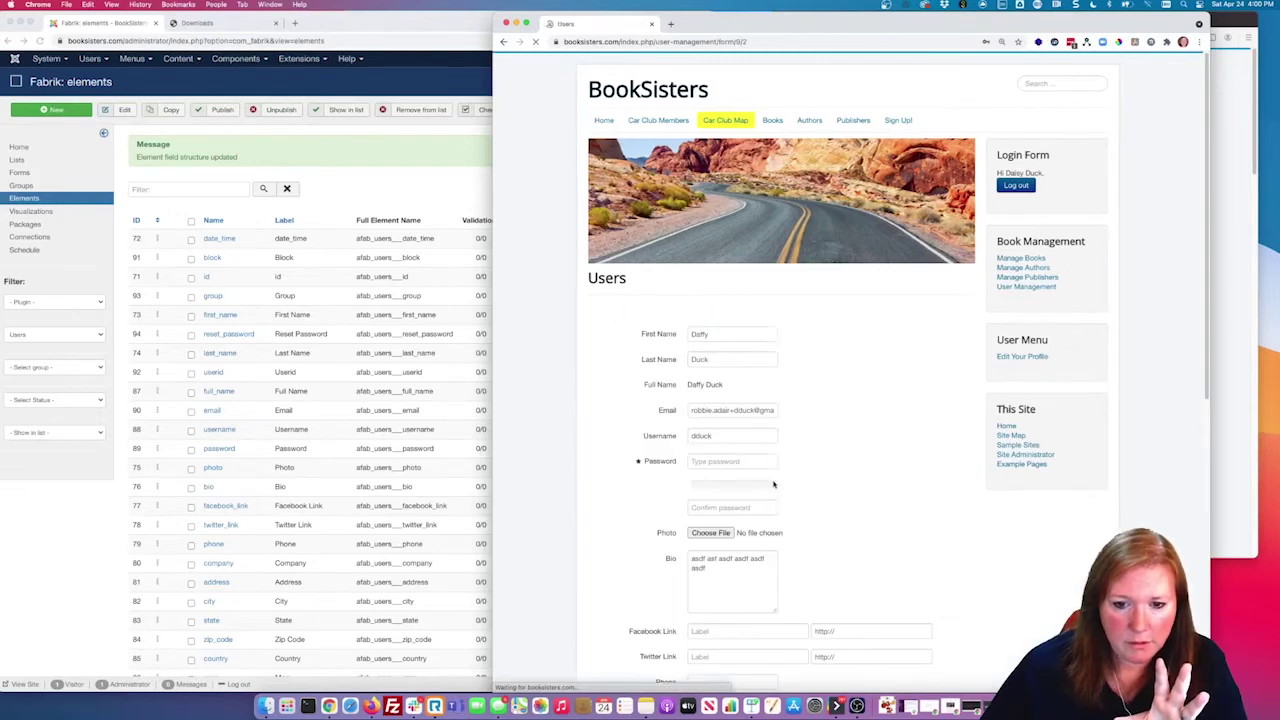
pyautogui.scroll(-5, 830, 523)
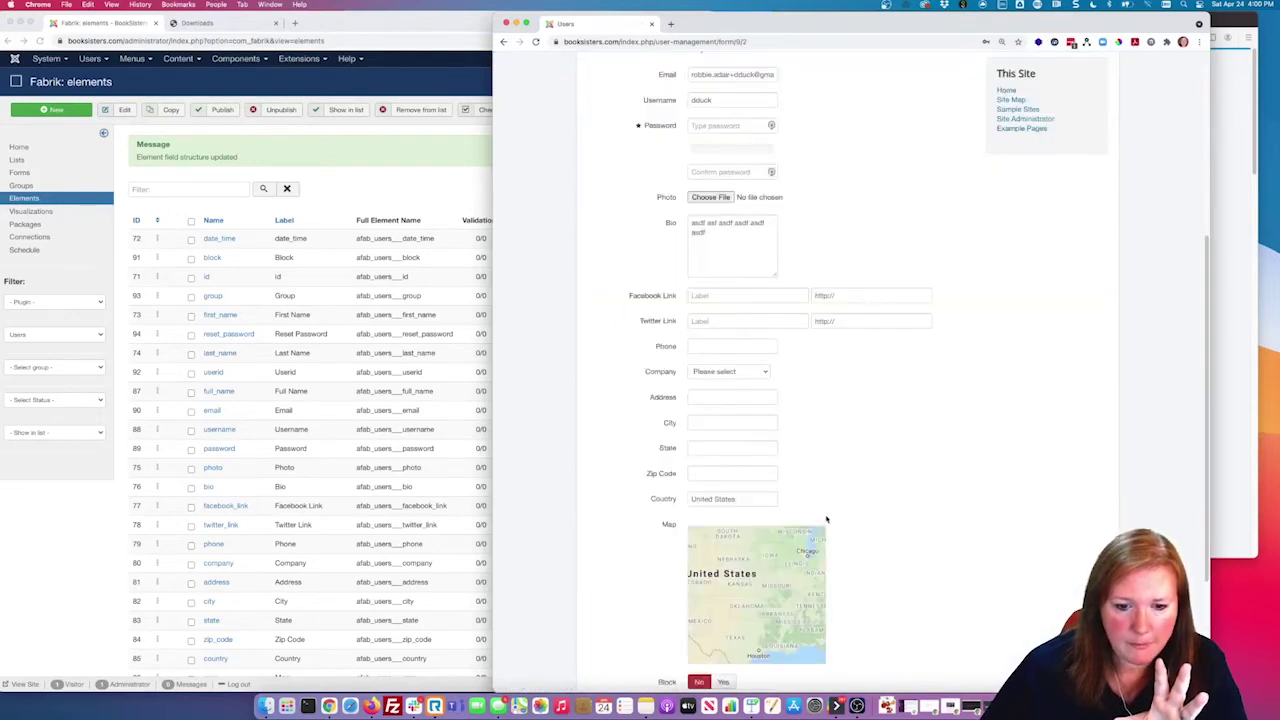
pyautogui.click(750, 376)
pyautogui.click(750, 374)
pyautogui.click(750, 374)
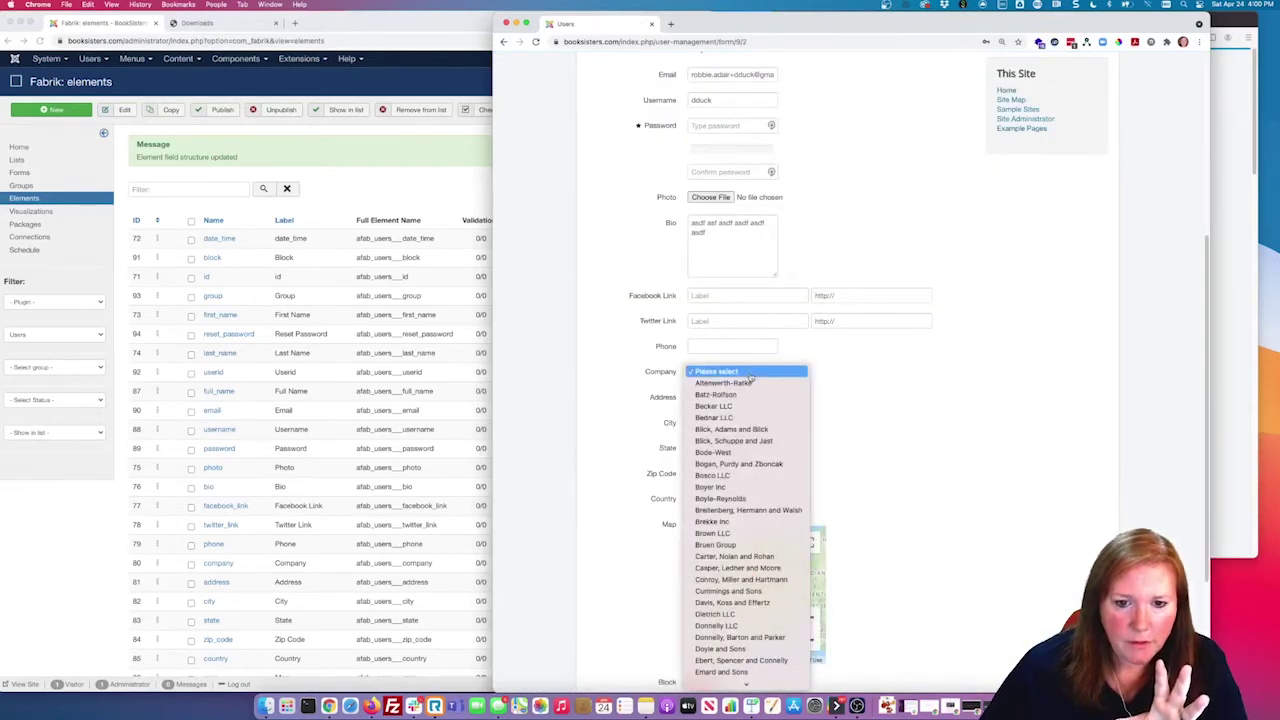
pyautogui.click(752, 406)
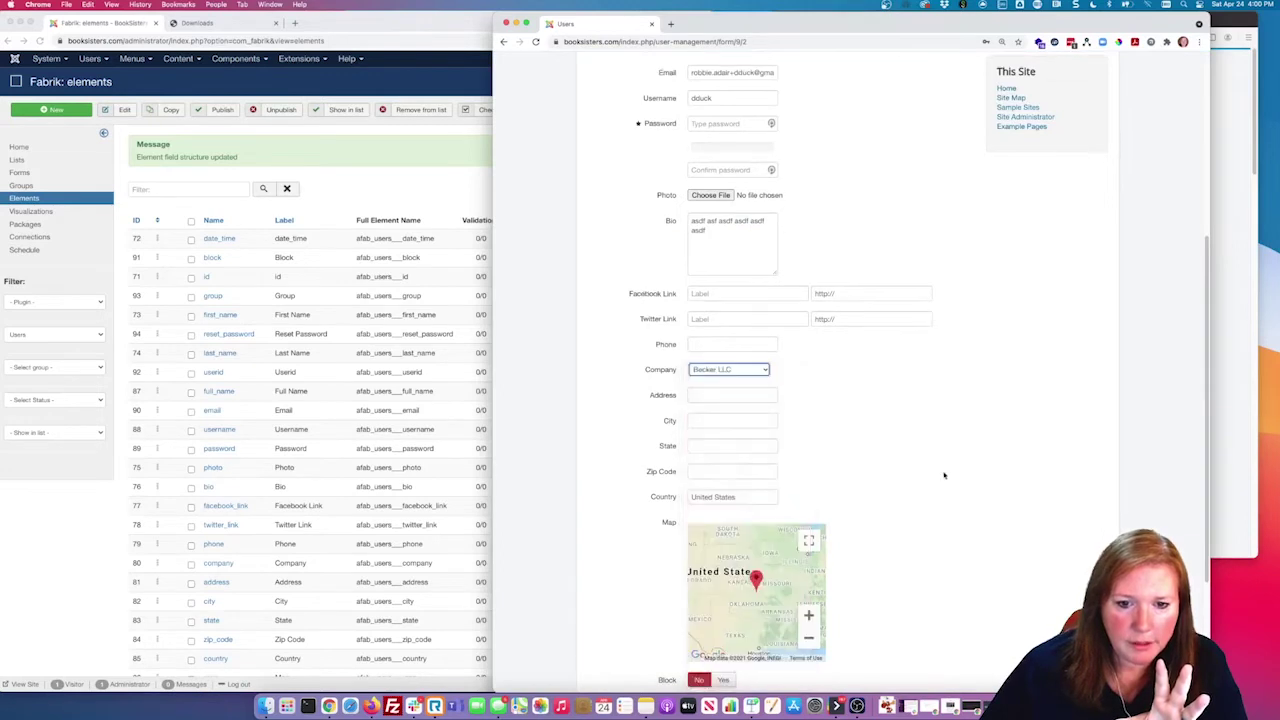
pyautogui.scroll(-3, 656, 596)
pyautogui.click(614, 578)
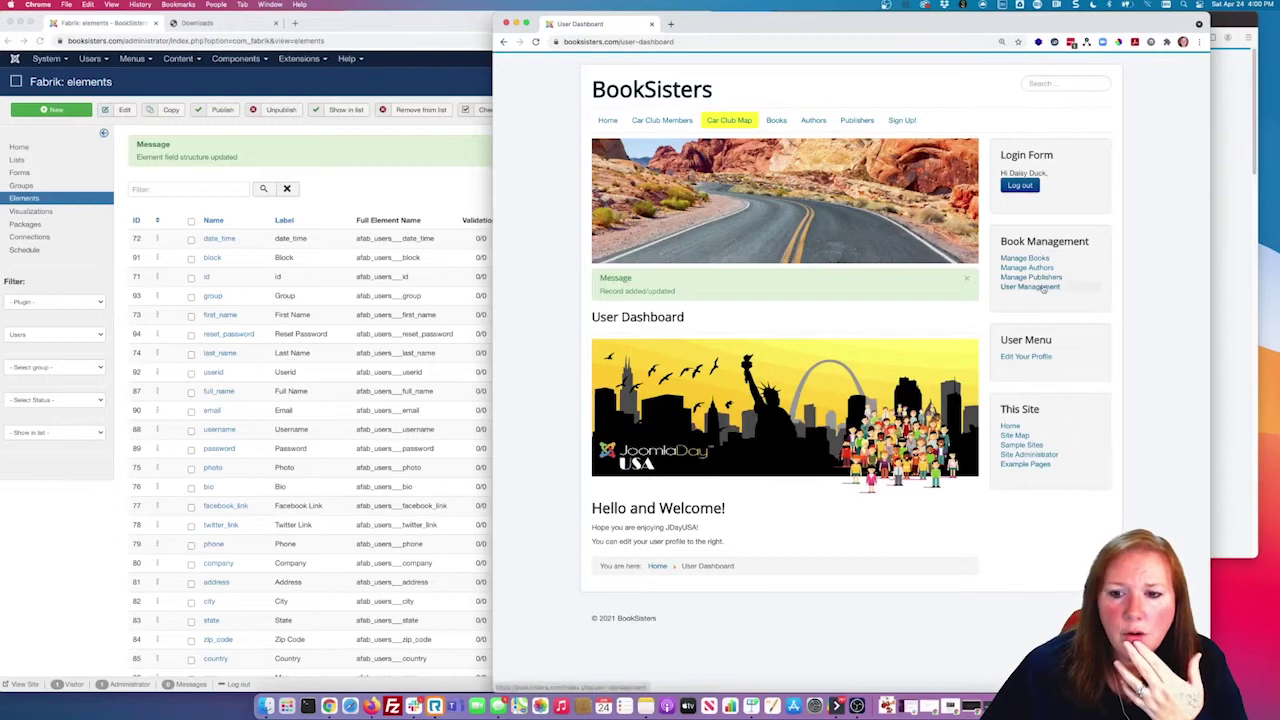
pyautogui.click(1040, 287)
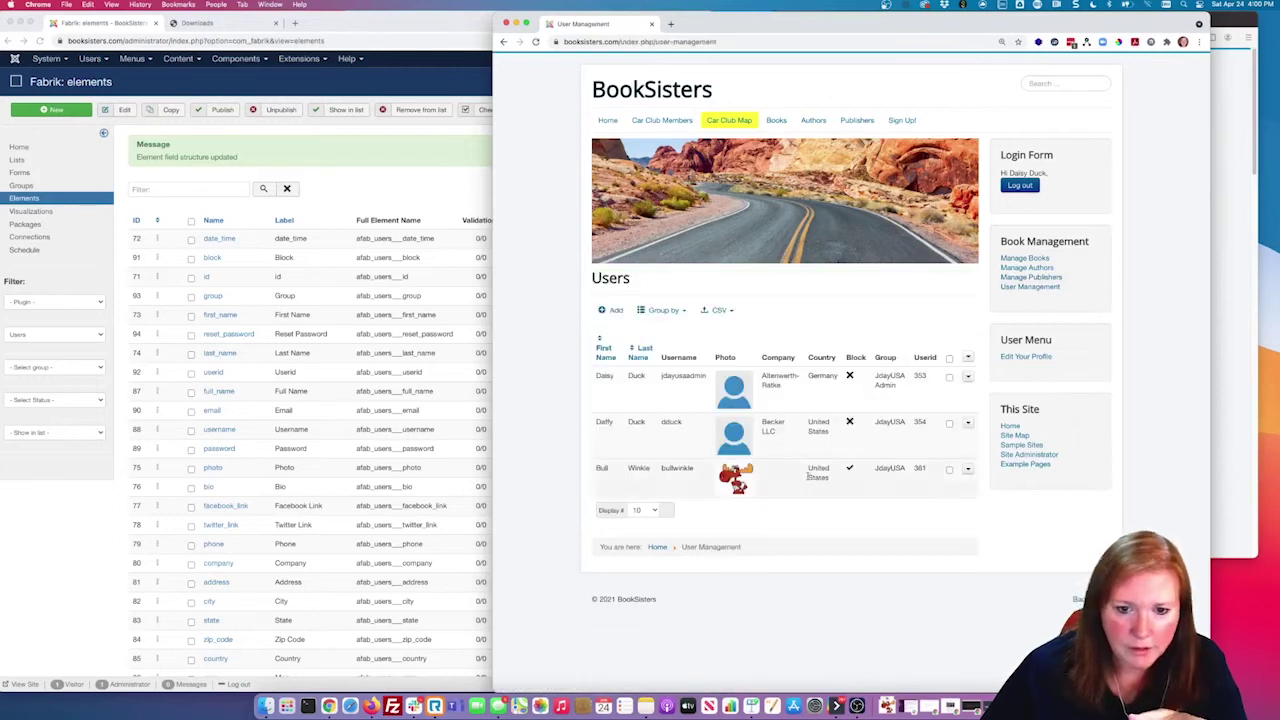
# Step: Set the last user's Company to Becker LLC and save
pyautogui.click(967, 470)
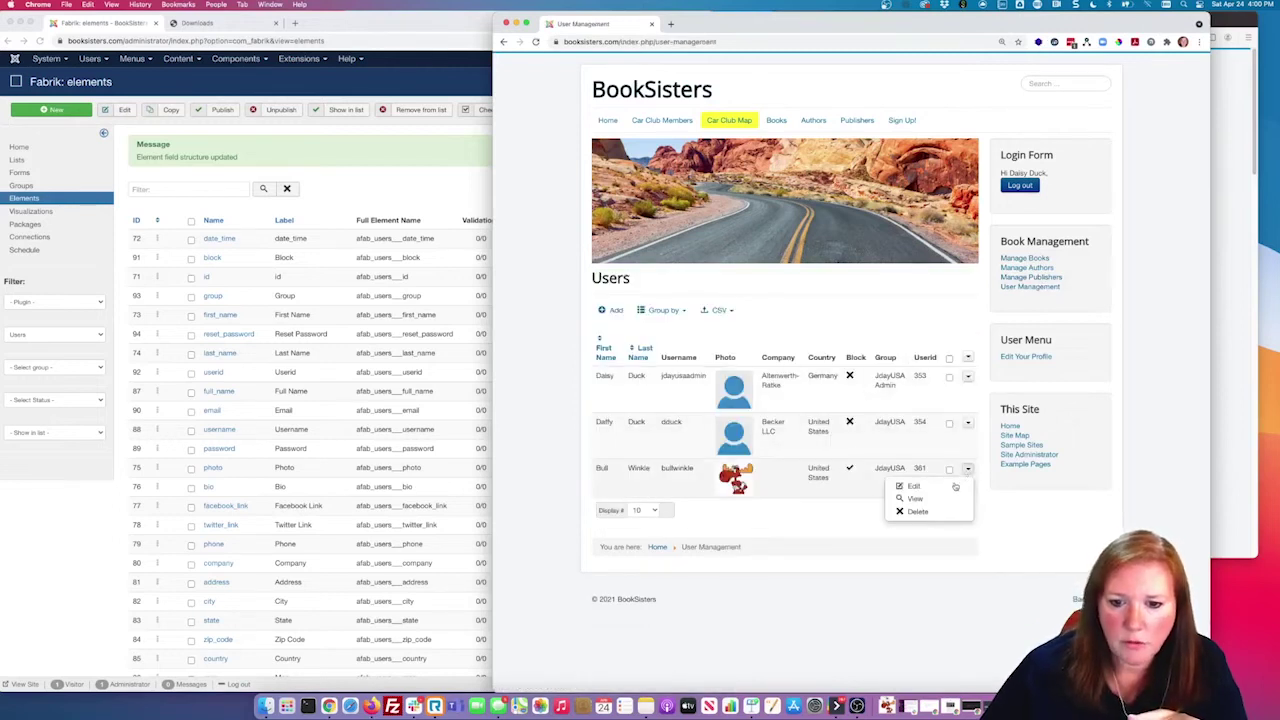
pyautogui.click(916, 497)
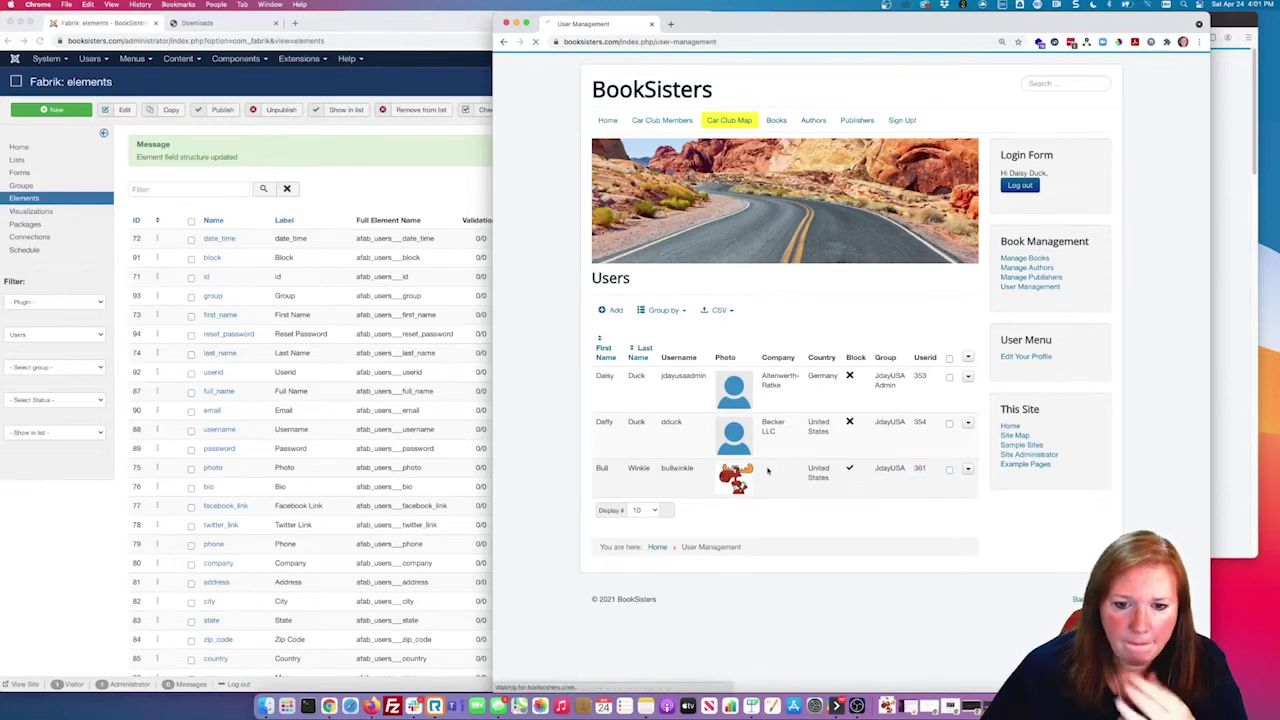
pyautogui.scroll(-5, 771, 521)
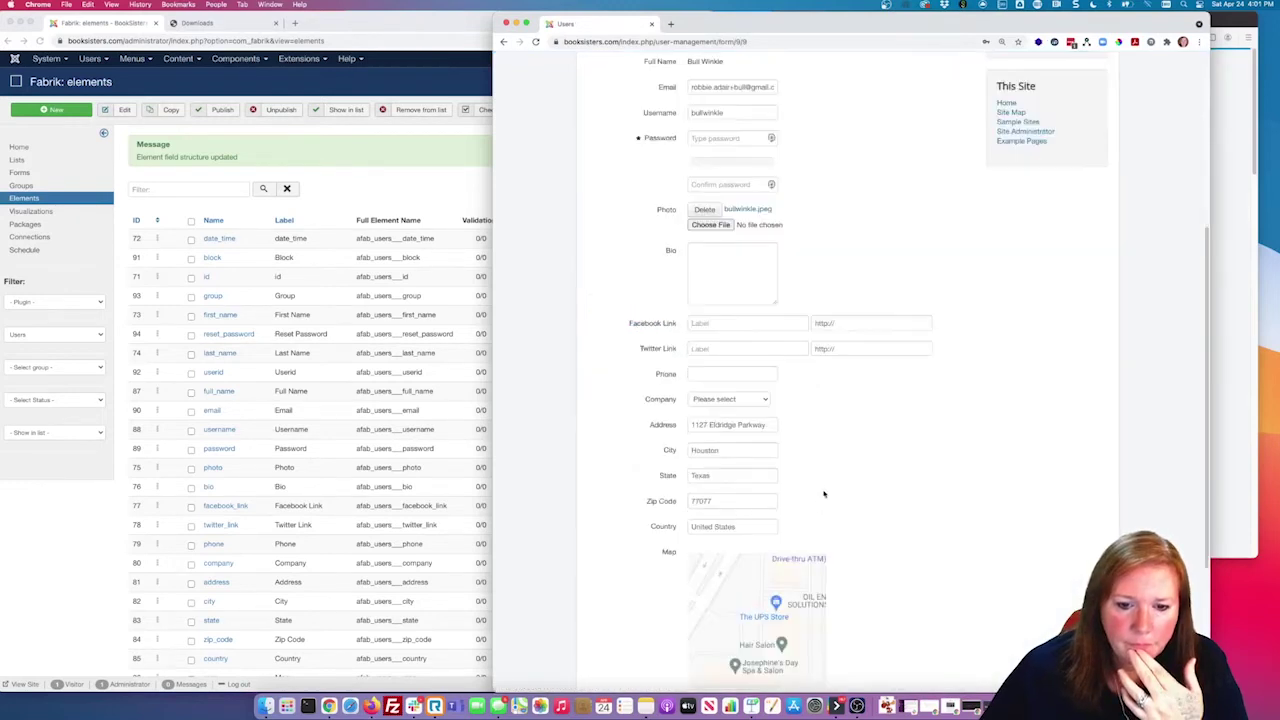
pyautogui.click(757, 404)
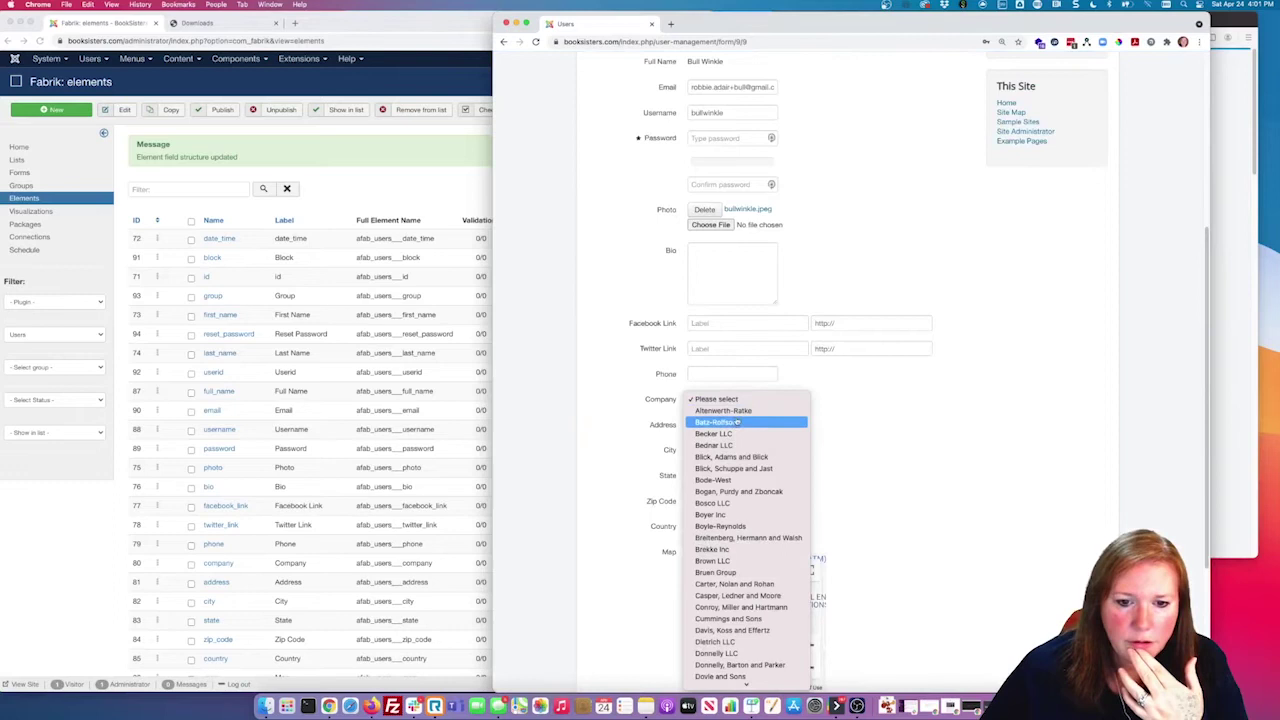
pyautogui.click(950, 393)
pyautogui.scroll(-4, 842, 540)
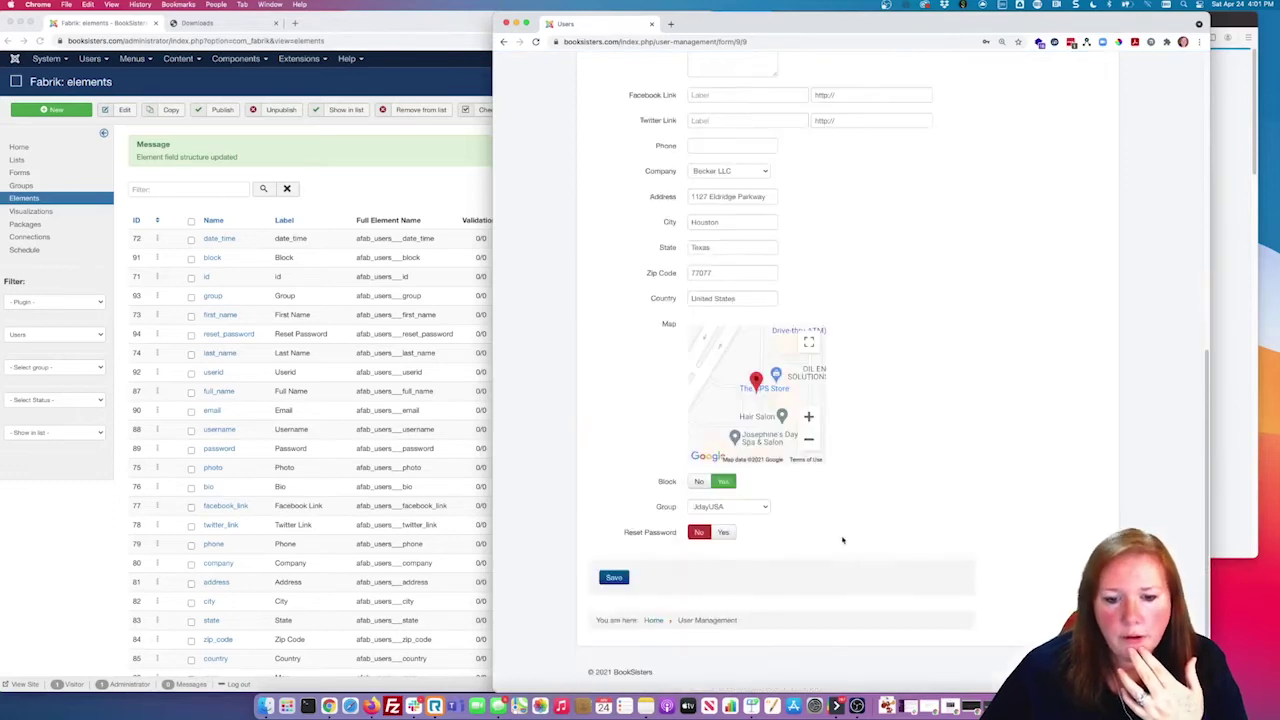
pyautogui.click(614, 578)
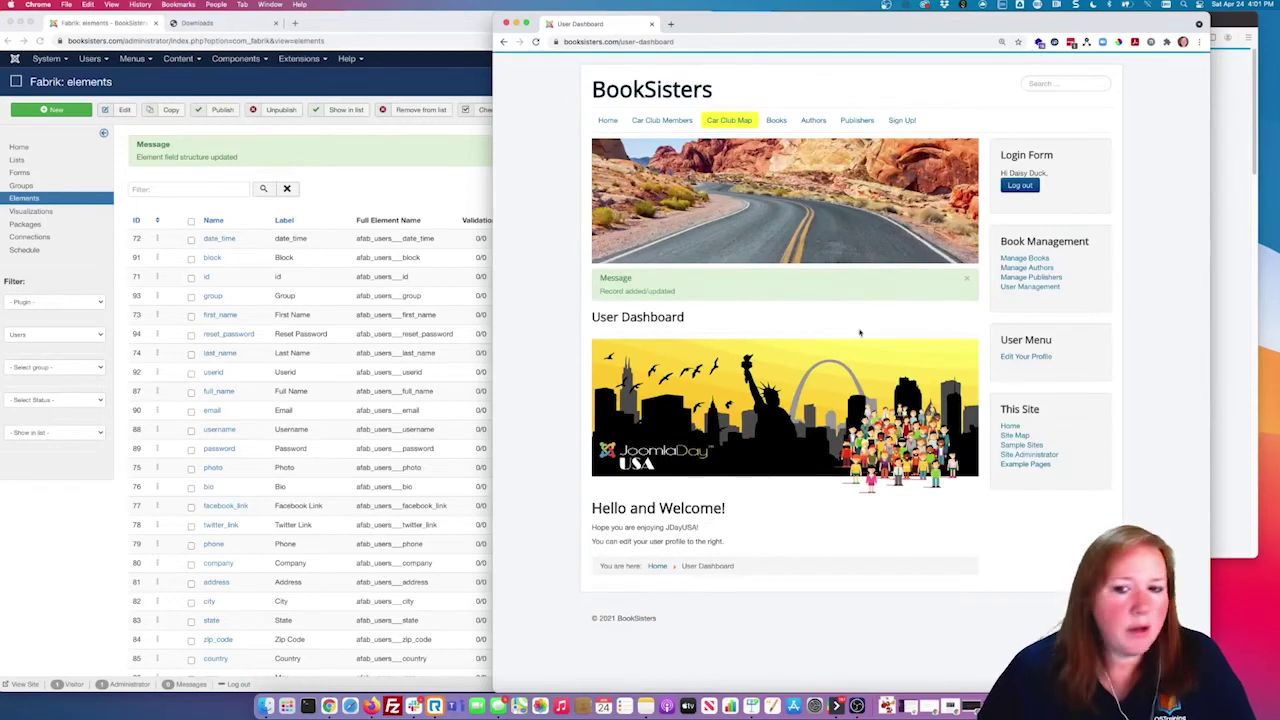
pyautogui.click(967, 283)
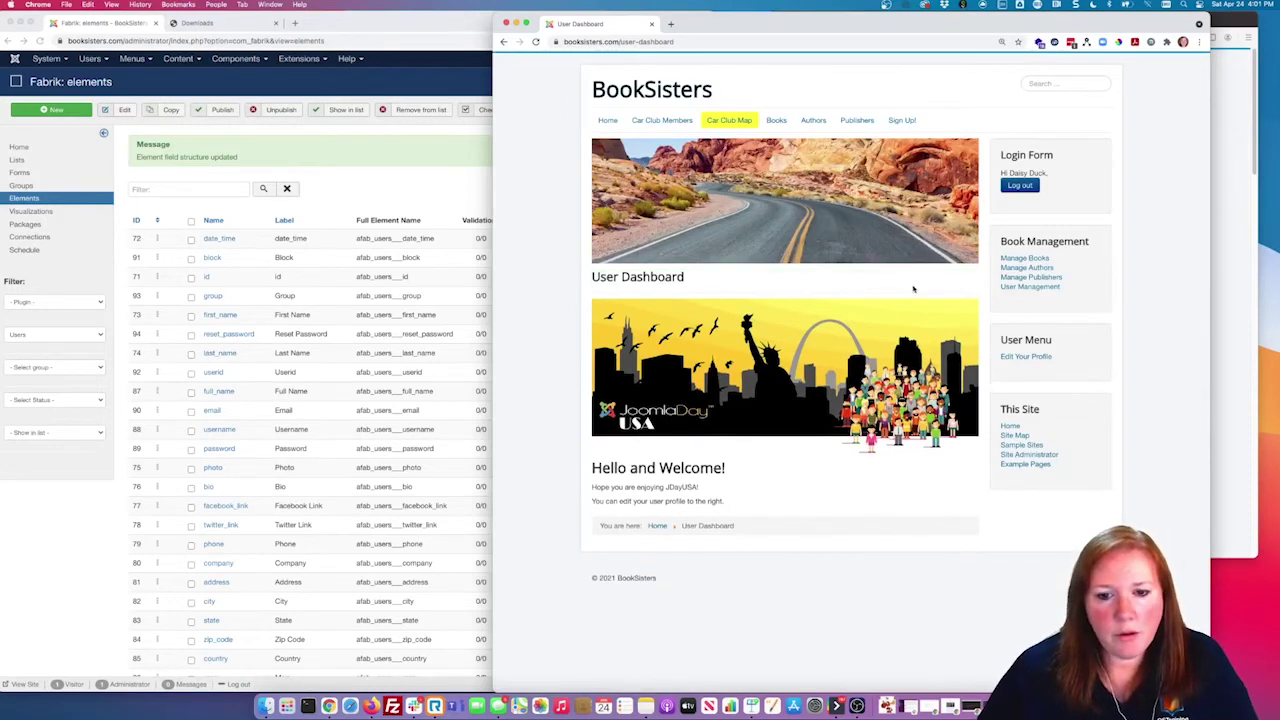
pyautogui.click(1030, 287)
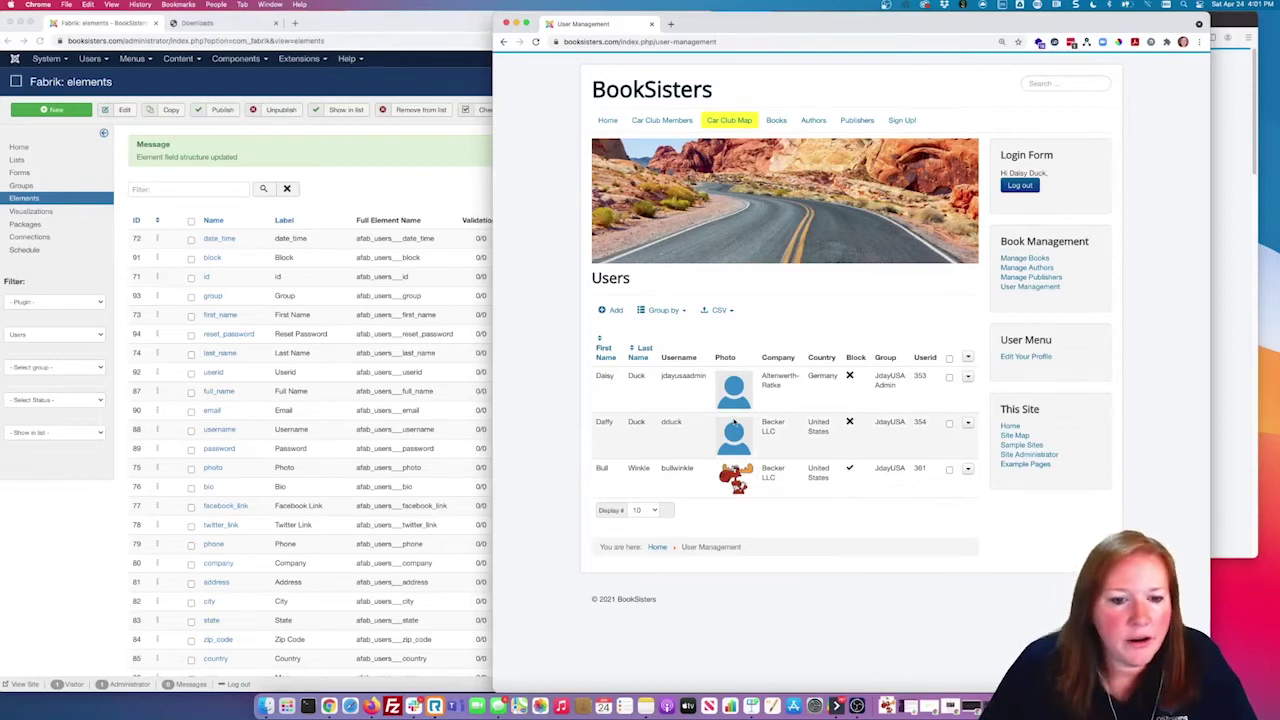
# Step: Sort the Users list by last name and group it by Company
pyautogui.click(640, 352)
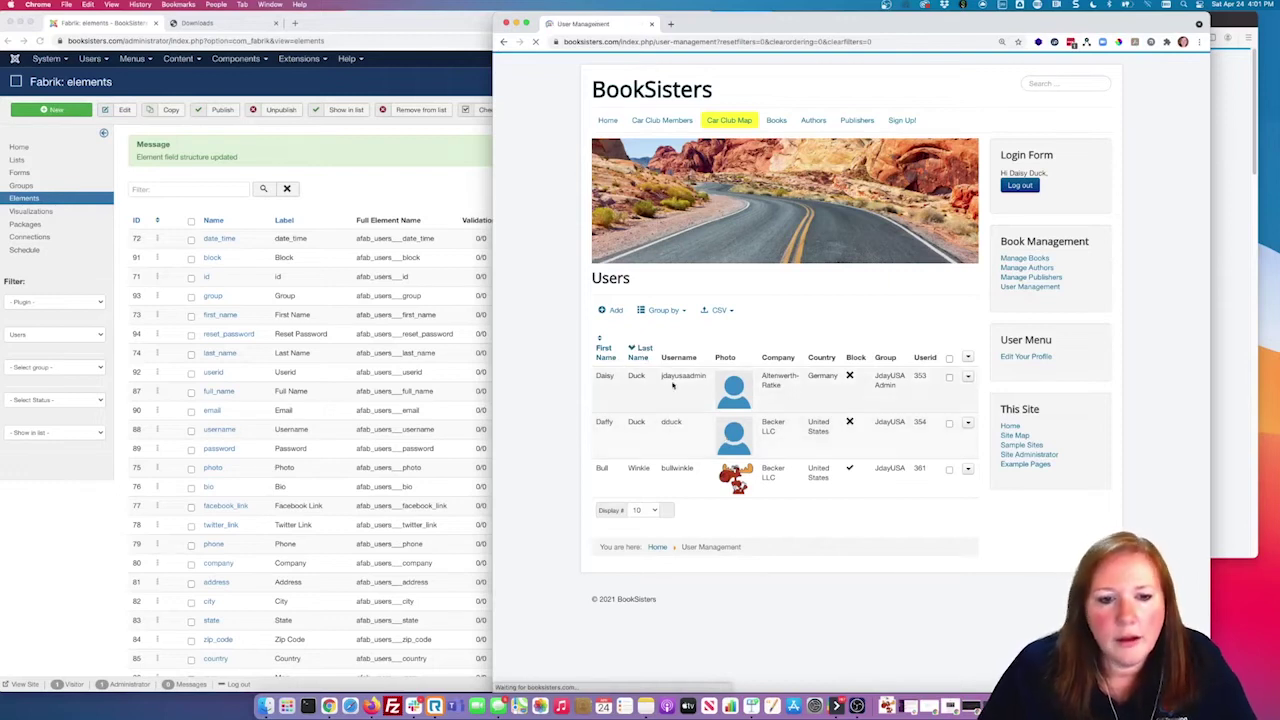
pyautogui.click(681, 313)
pyautogui.click(670, 395)
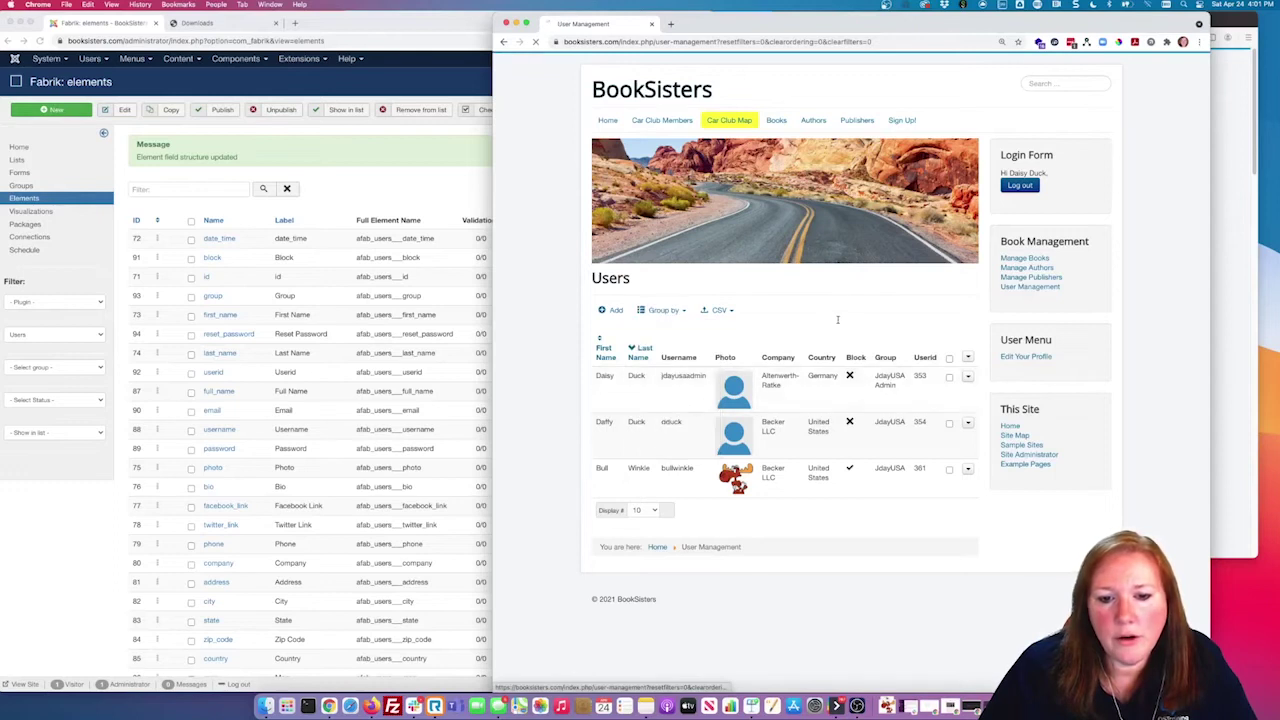
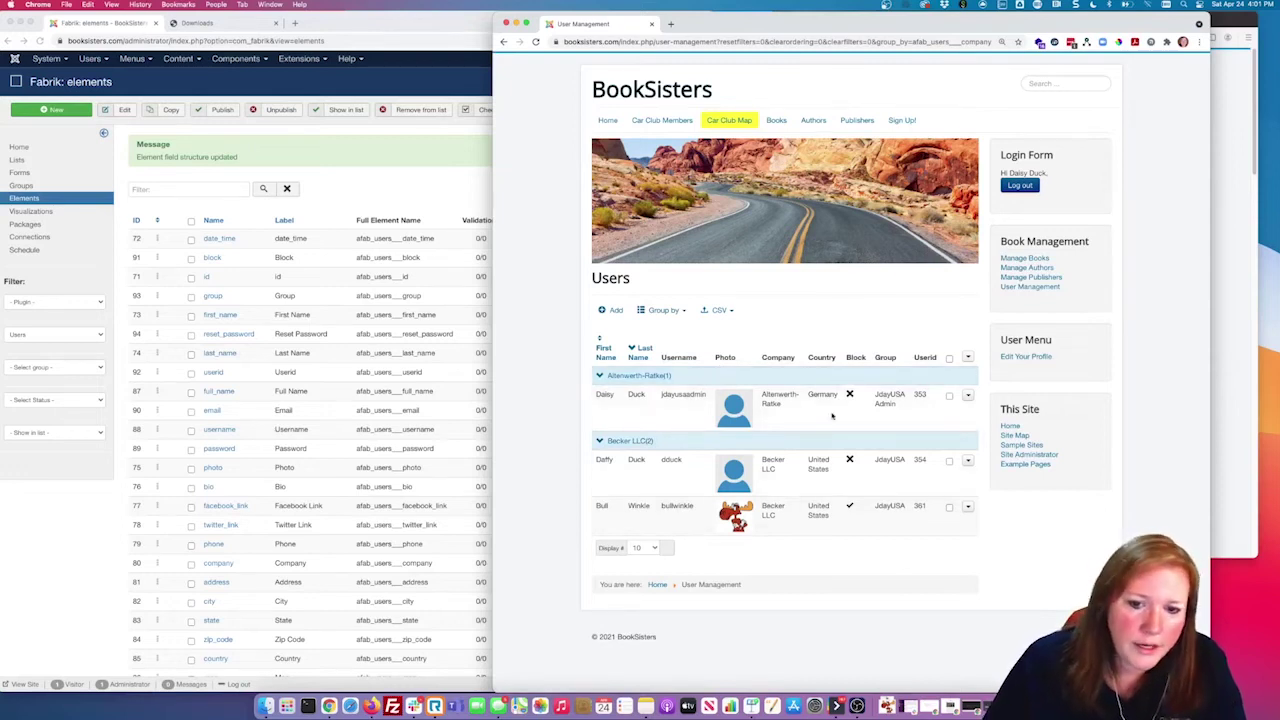
# Step: Drag the front-end User Management page into the Chrome admin window as a new tab
pyautogui.click(348, 270)
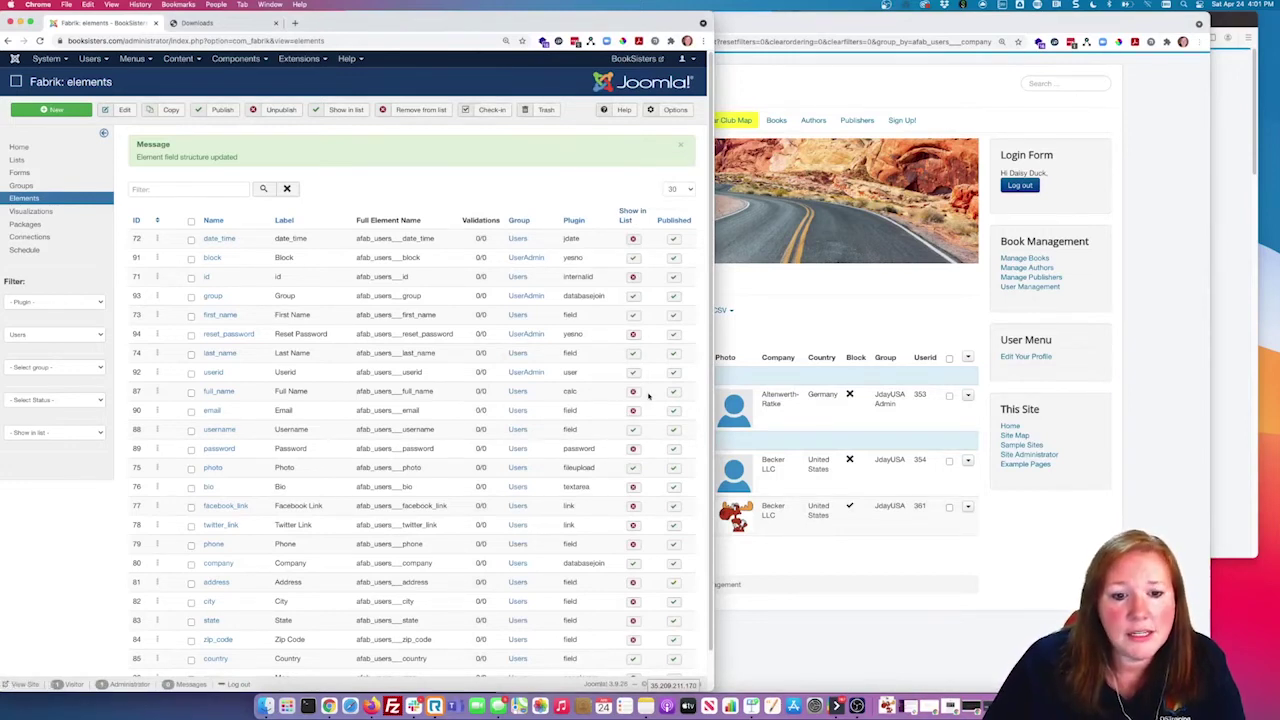
pyautogui.scroll(-1, 651, 423)
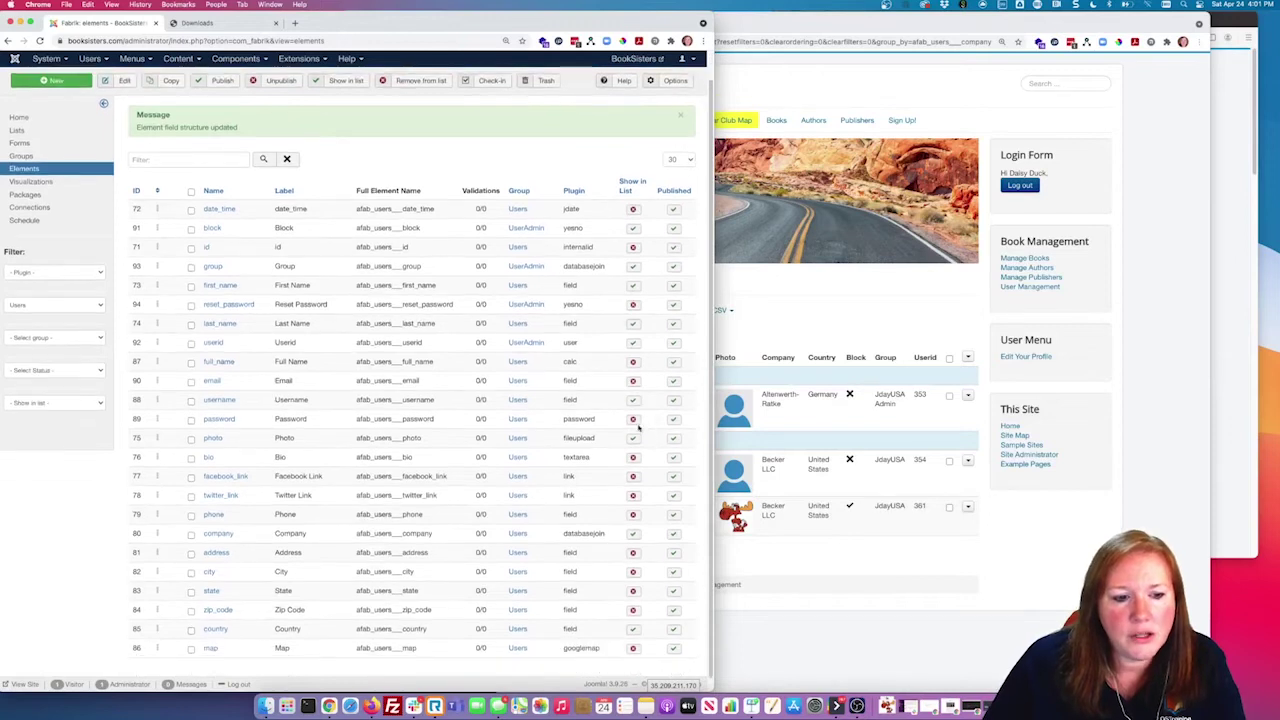
pyautogui.click(930, 555)
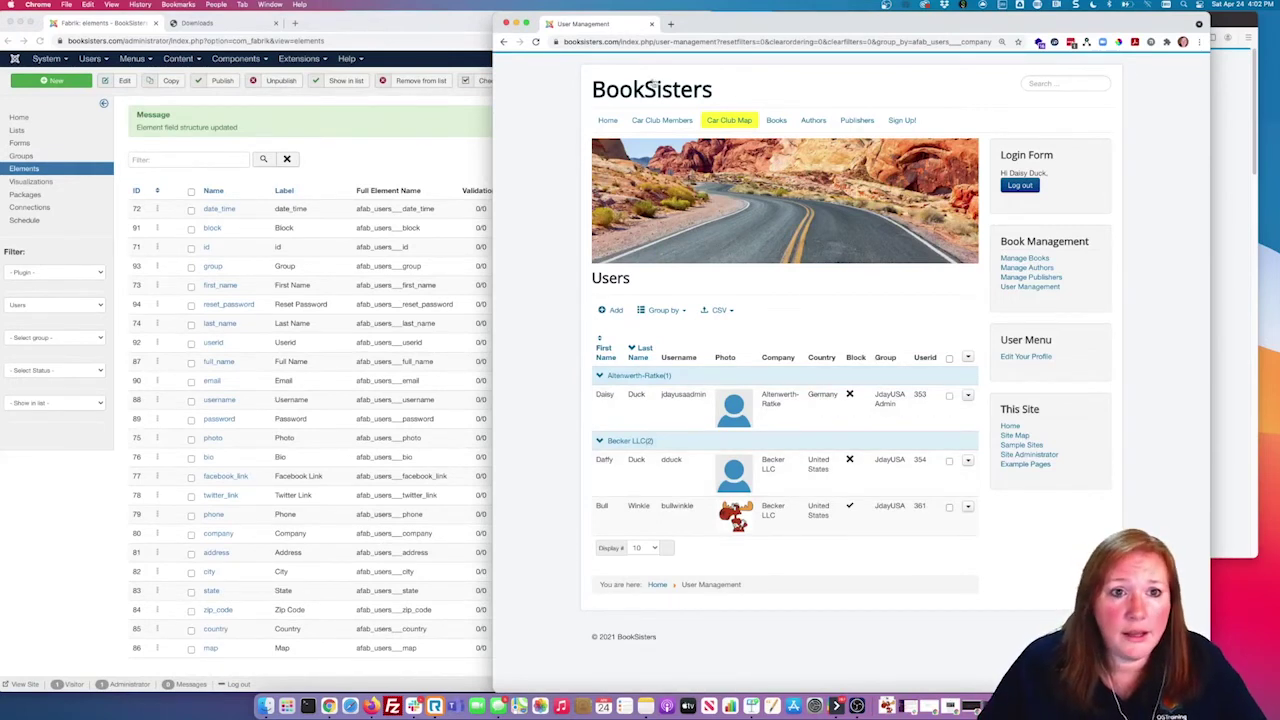
pyautogui.moveTo(598, 33); pyautogui.dragTo(340, 22)
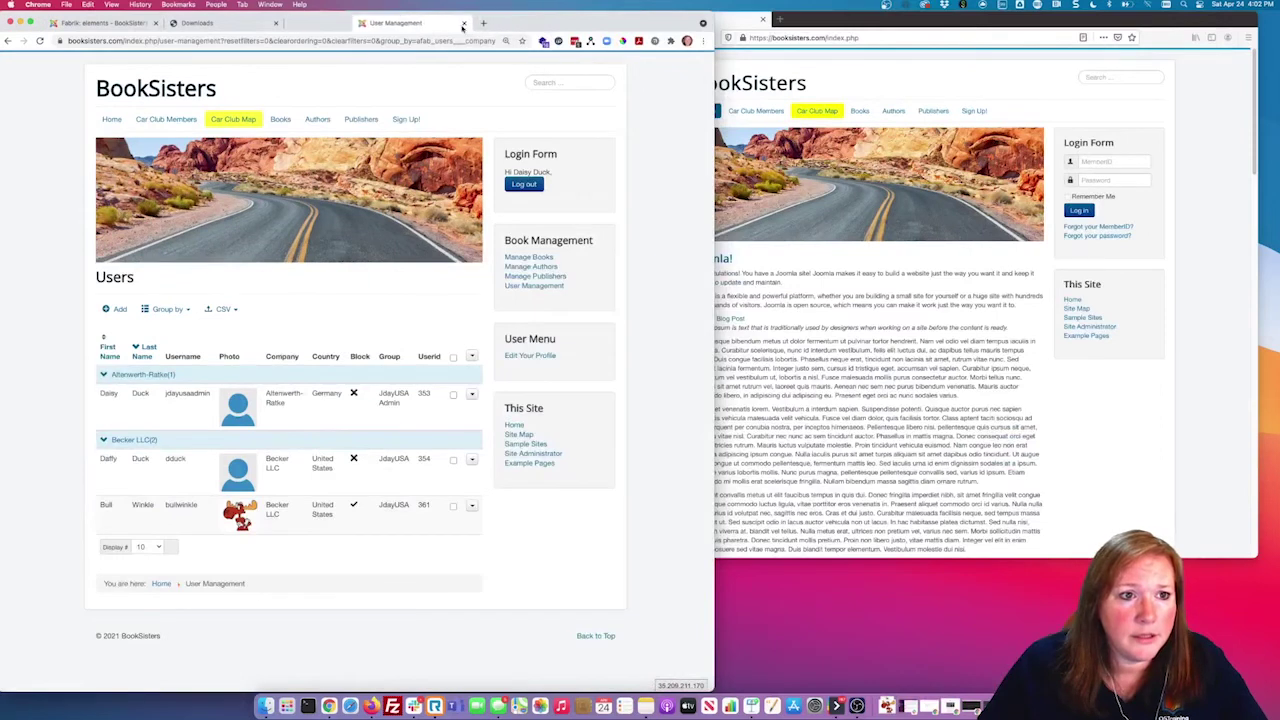
# Step: Return the Chrome admin window to the Fabrik elements tab, with Firefox alongside
pyautogui.click(792, 72)
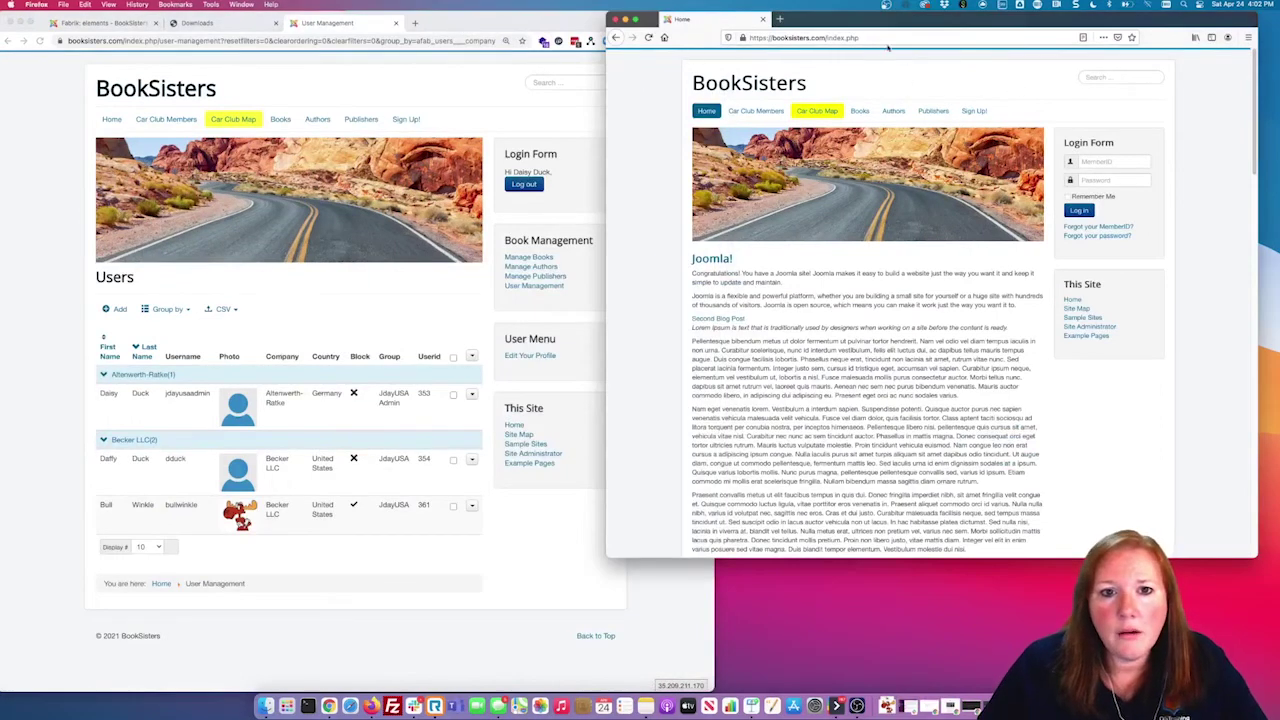
pyautogui.click(153, 40)
pyautogui.click(104, 23)
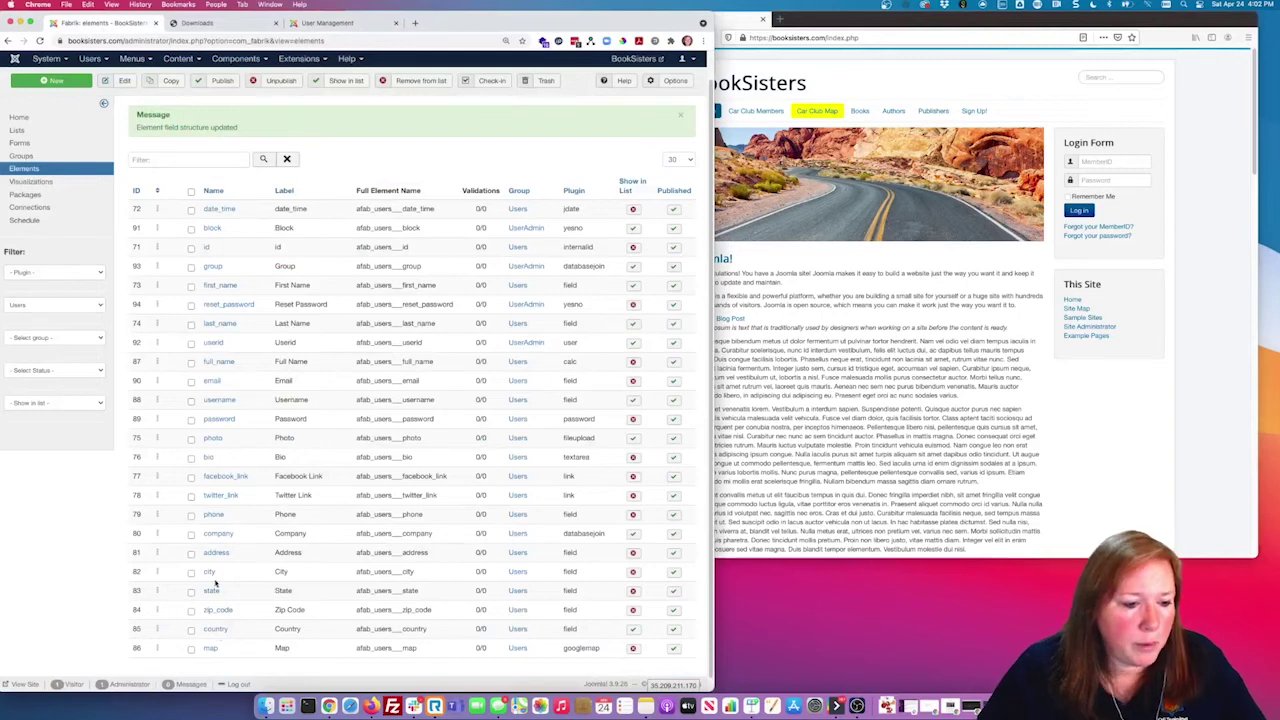
pyautogui.scroll(-1, 314, 484)
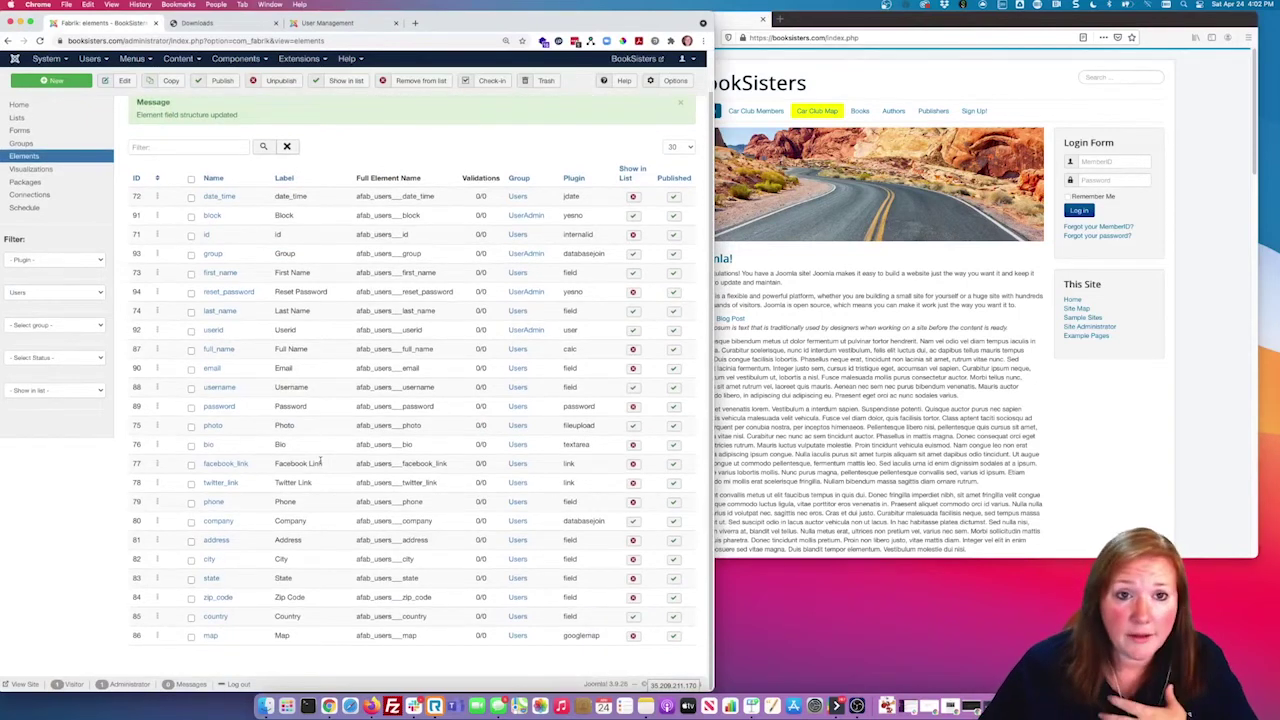
# Step: Bring the logged-out BookSisters home page forward and check its address
pyautogui.click(977, 296)
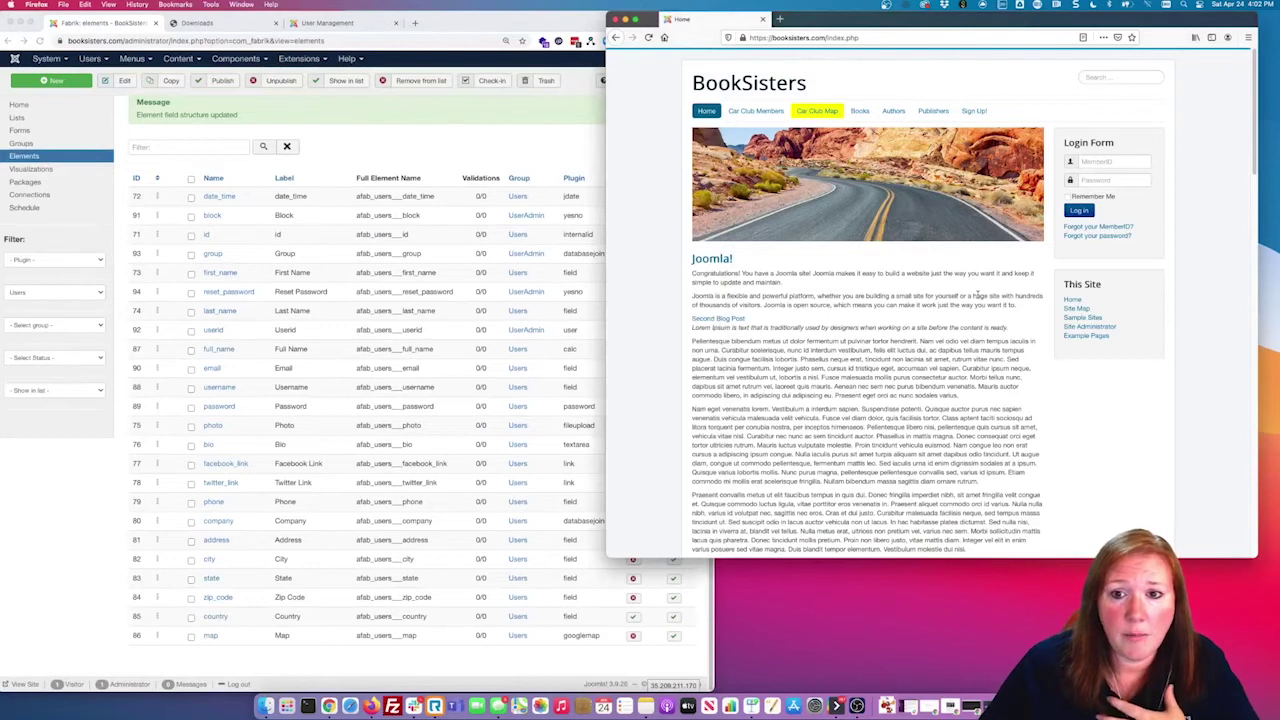
pyautogui.click(848, 38)
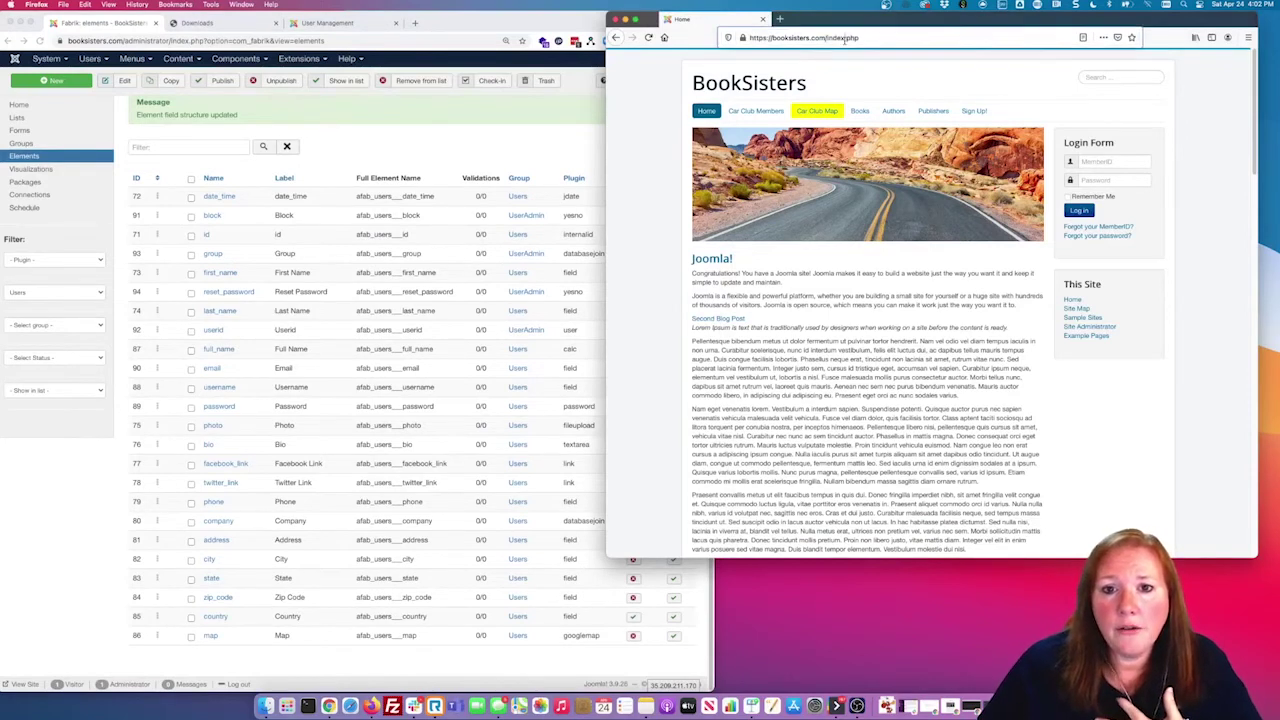
pyautogui.click(919, 354)
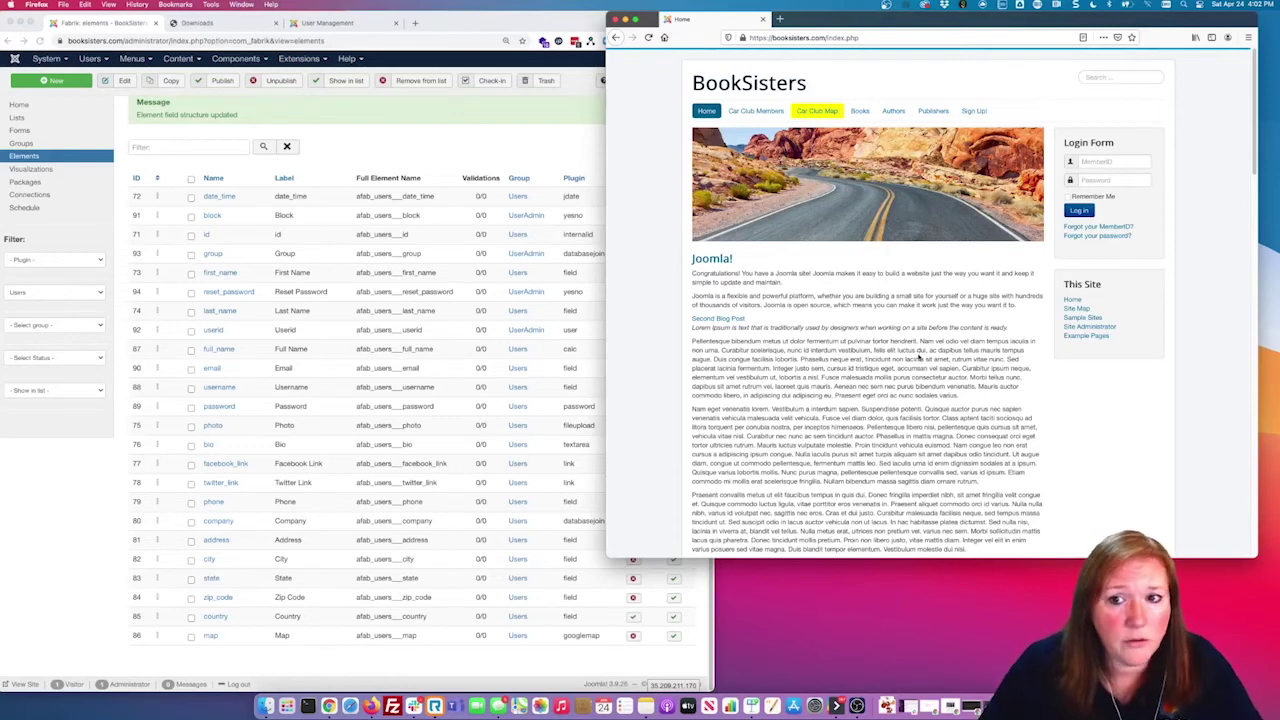
pyautogui.click(210, 124)
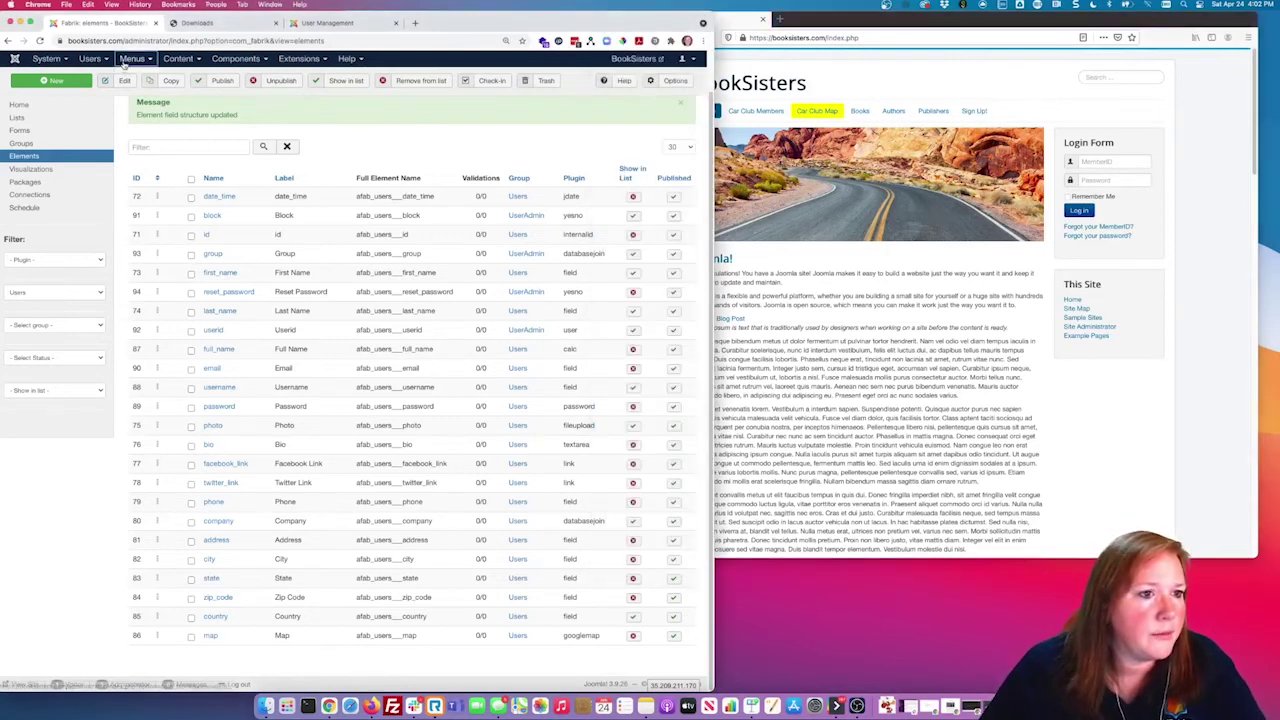
# Step: Make the Top menu's Sign Up! item a Fabrik Form with Guest access and save it
pyautogui.click(133, 58)
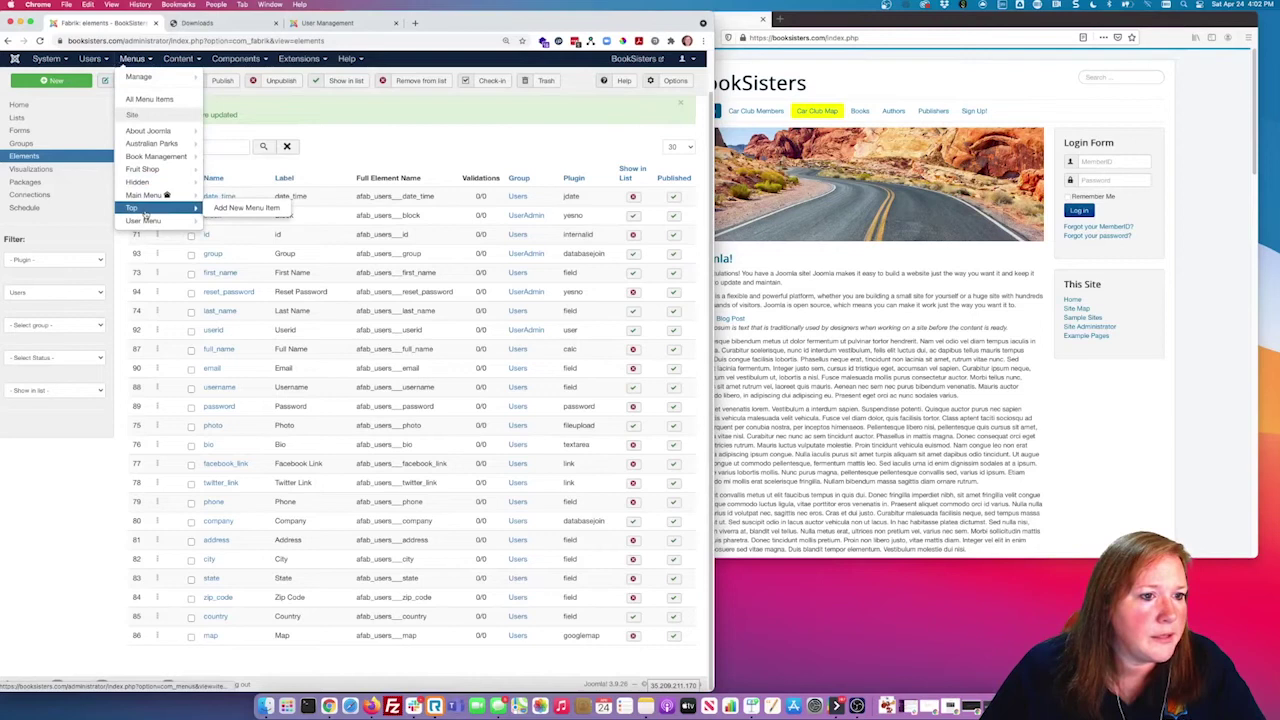
pyautogui.click(136, 207)
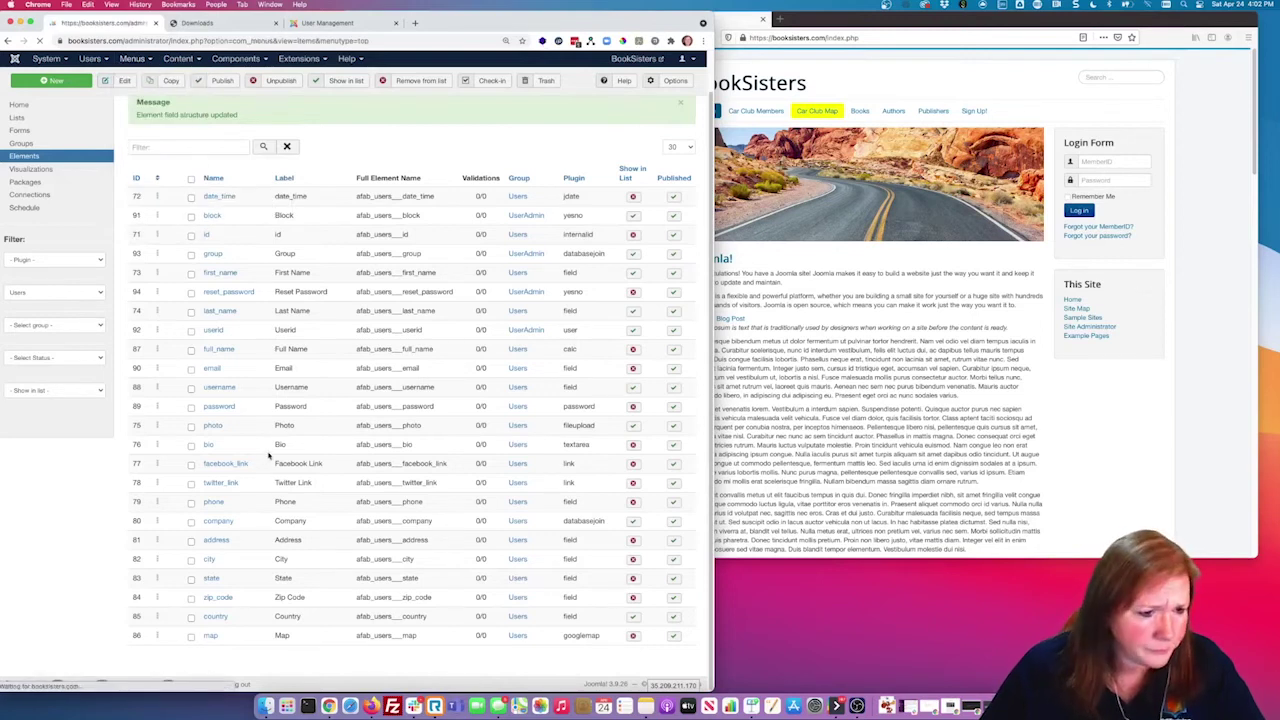
pyautogui.click(222, 486)
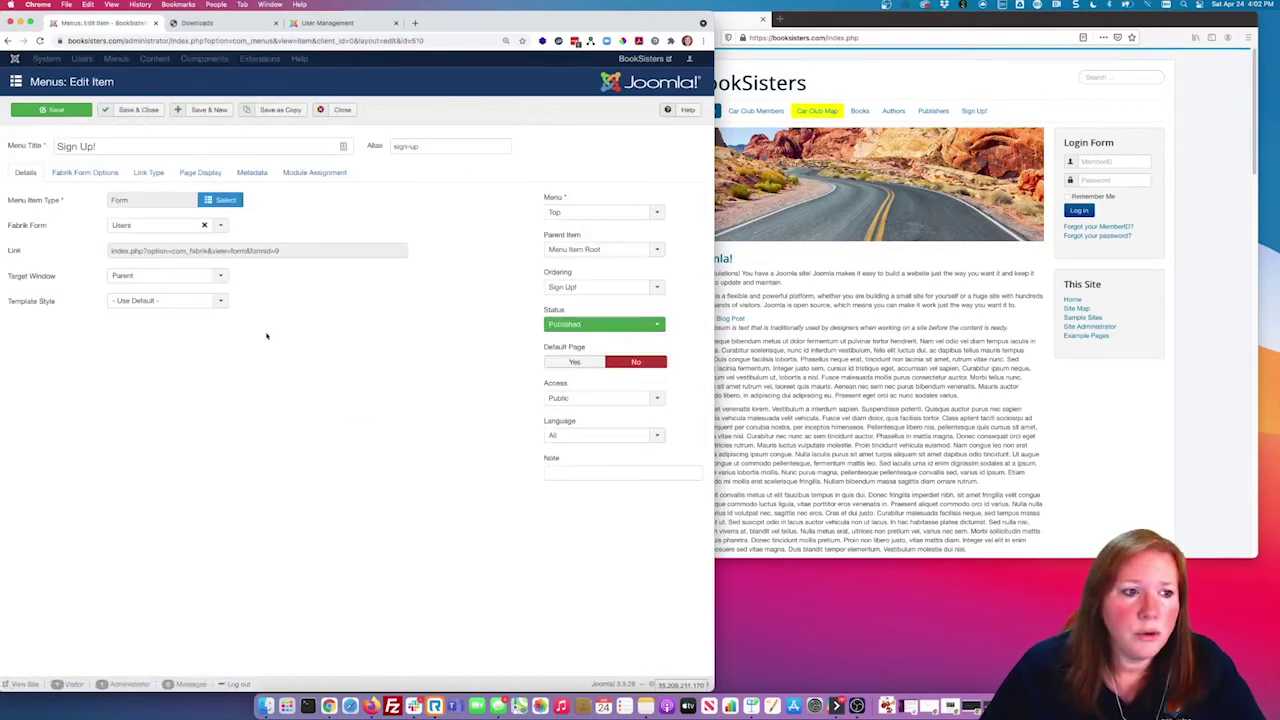
pyautogui.click(222, 200)
pyautogui.click(94, 189)
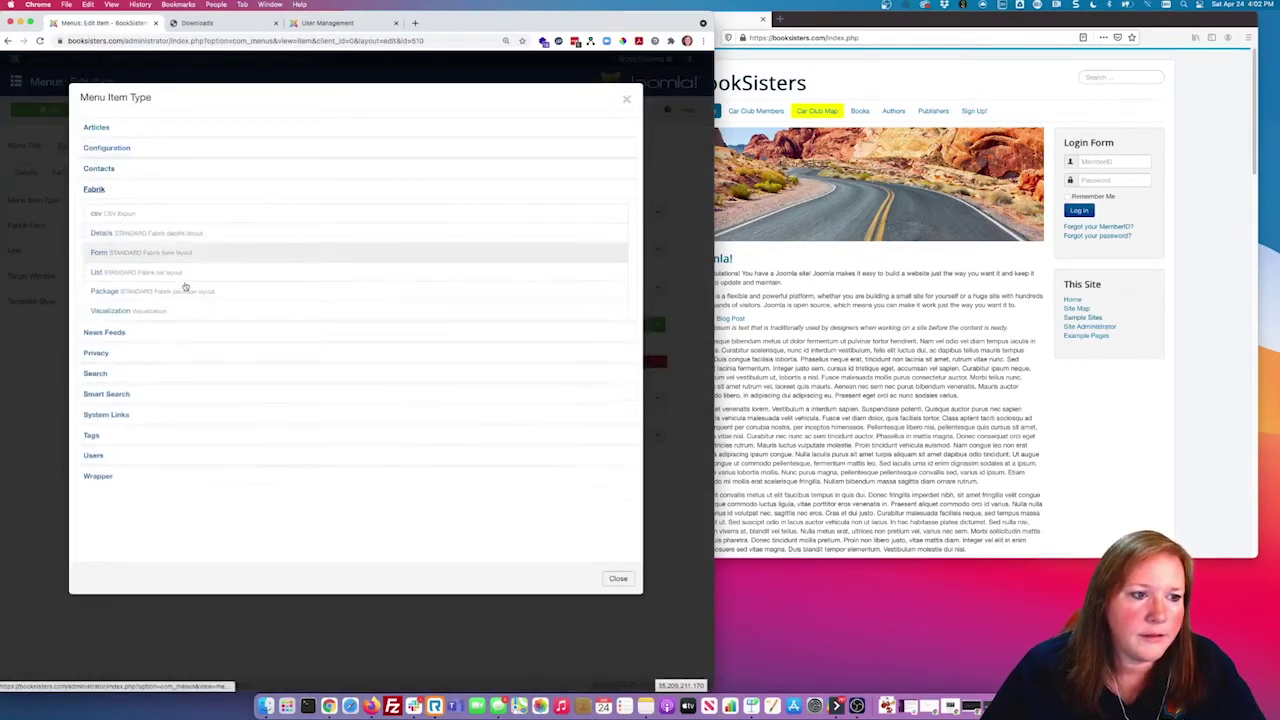
pyautogui.click(100, 252)
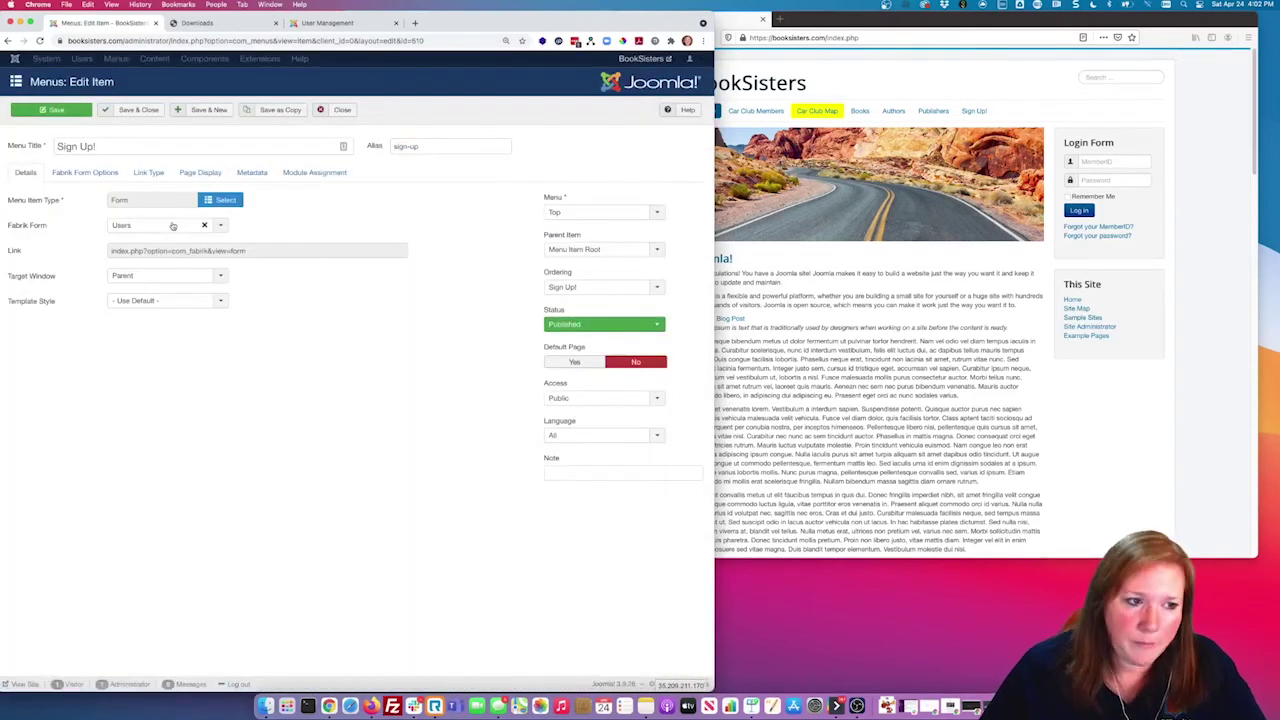
pyautogui.click(566, 397)
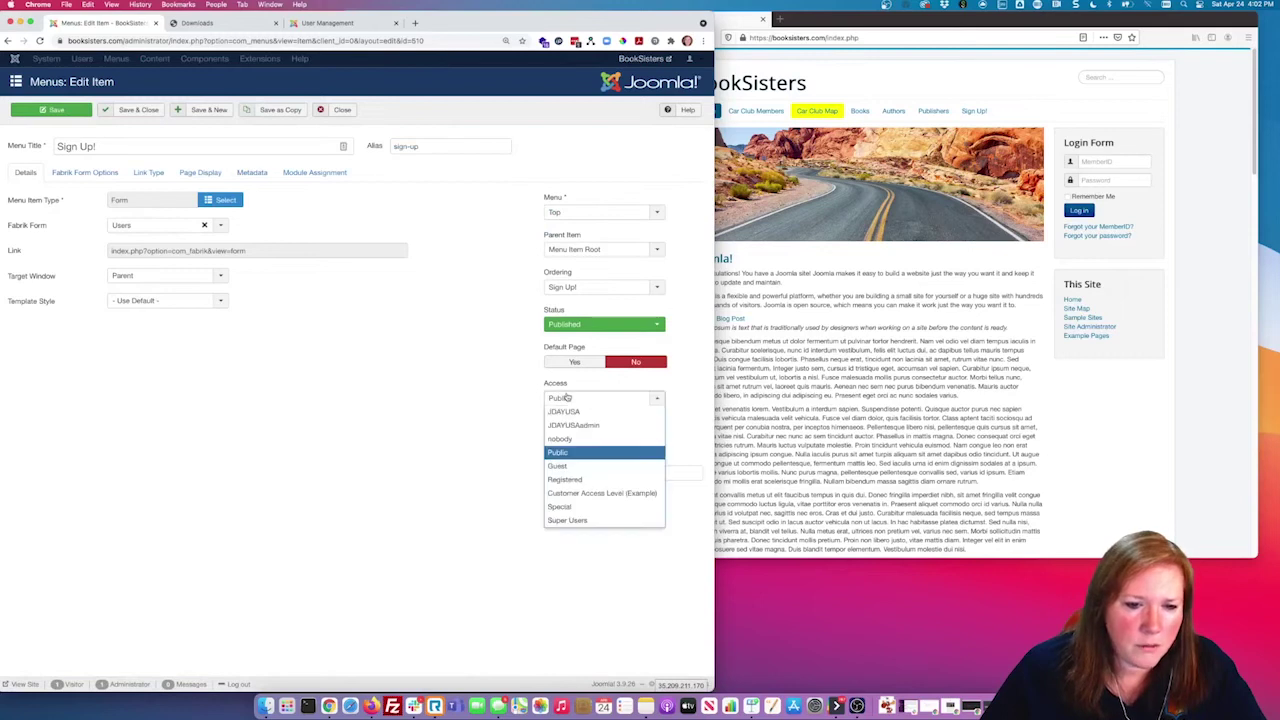
pyautogui.click(563, 467)
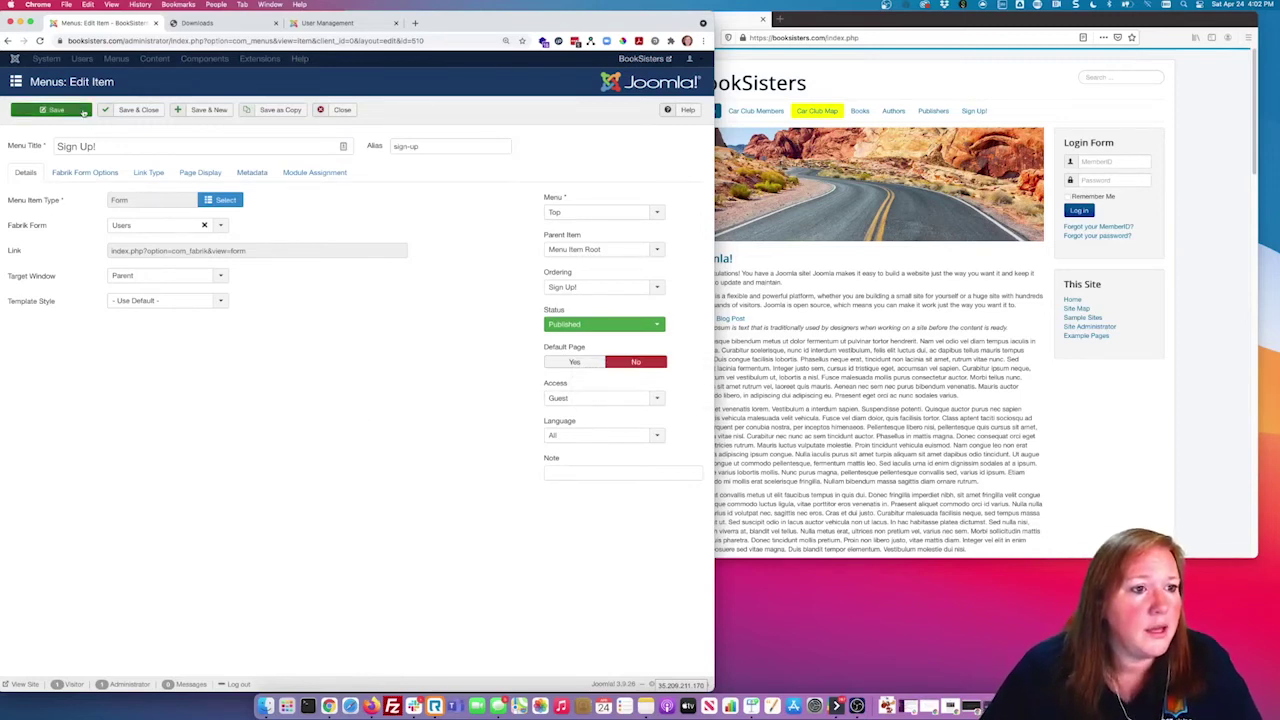
pyautogui.click(132, 110)
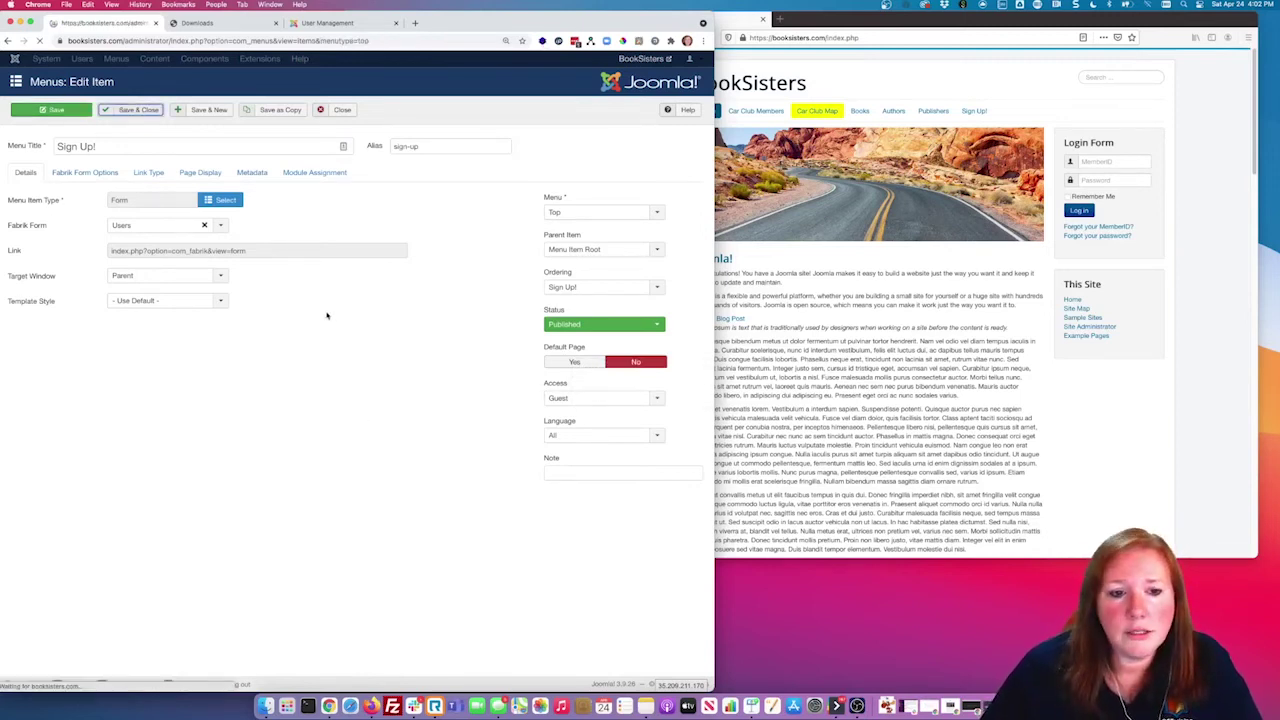
pyautogui.click(1041, 421)
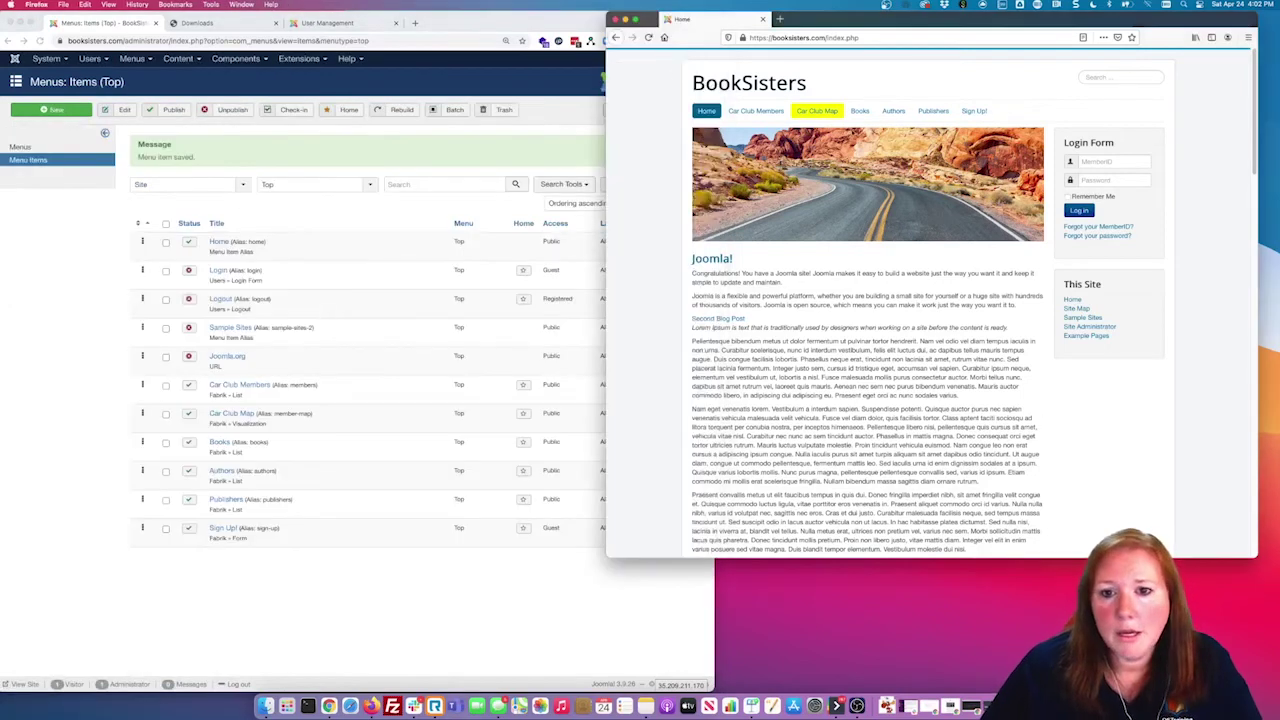
# Step: Reload the site and open the Sign Up! page showing the empty Users form
pyautogui.click(663, 38)
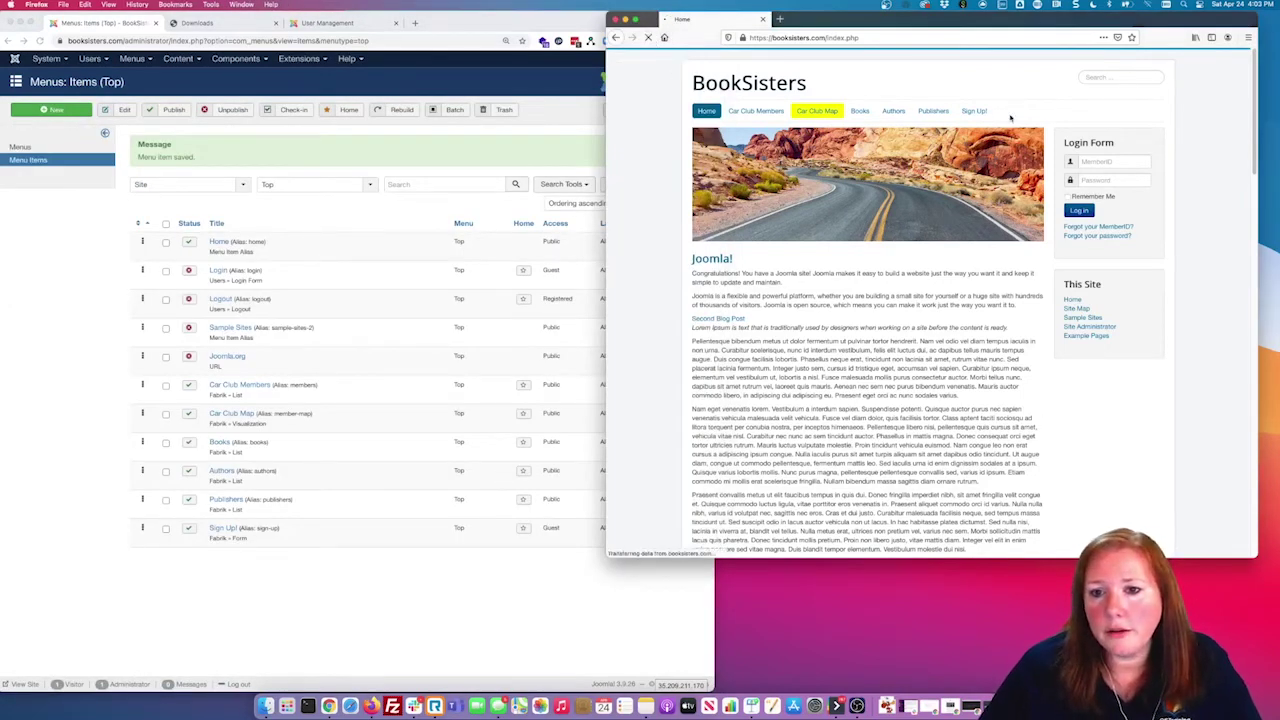
pyautogui.click(972, 111)
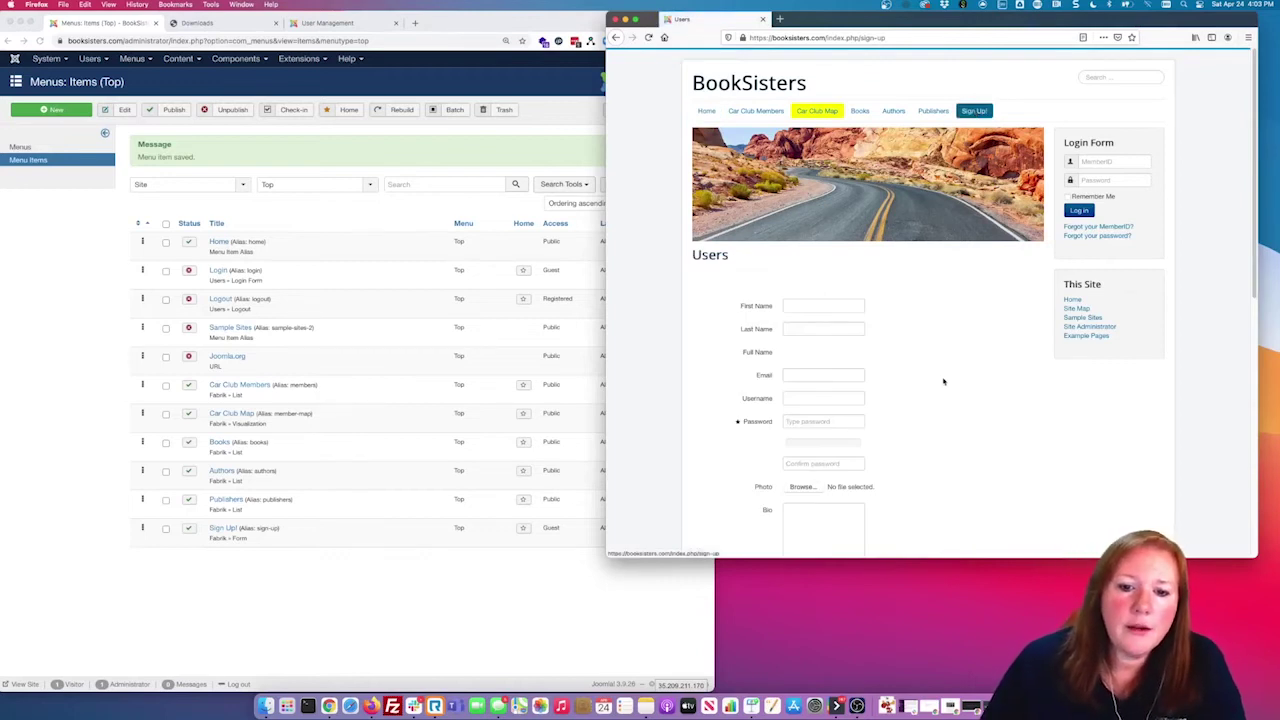
pyautogui.scroll(-5, 943, 381)
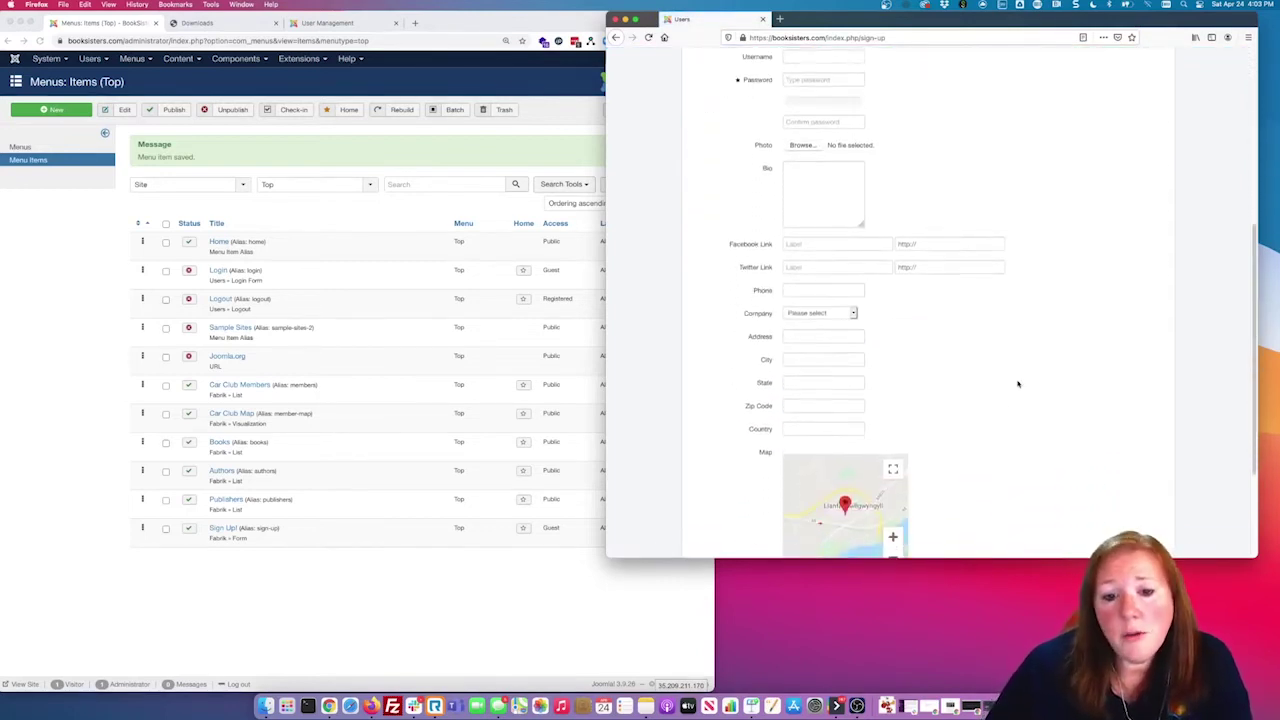
pyautogui.scroll(2, 1017, 380)
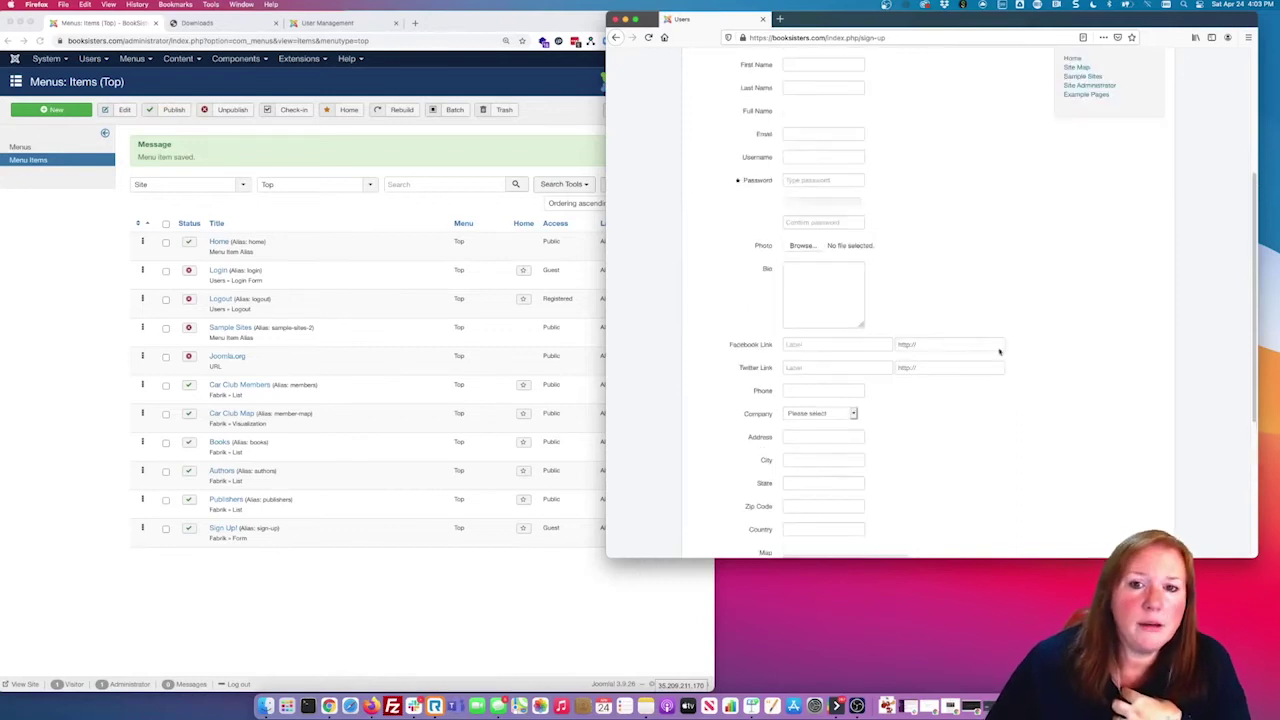
# Step: Point out the Full Name and Username field labels on the sign-up form
pyautogui.moveTo(742, 110); pyautogui.dragTo(789, 110)
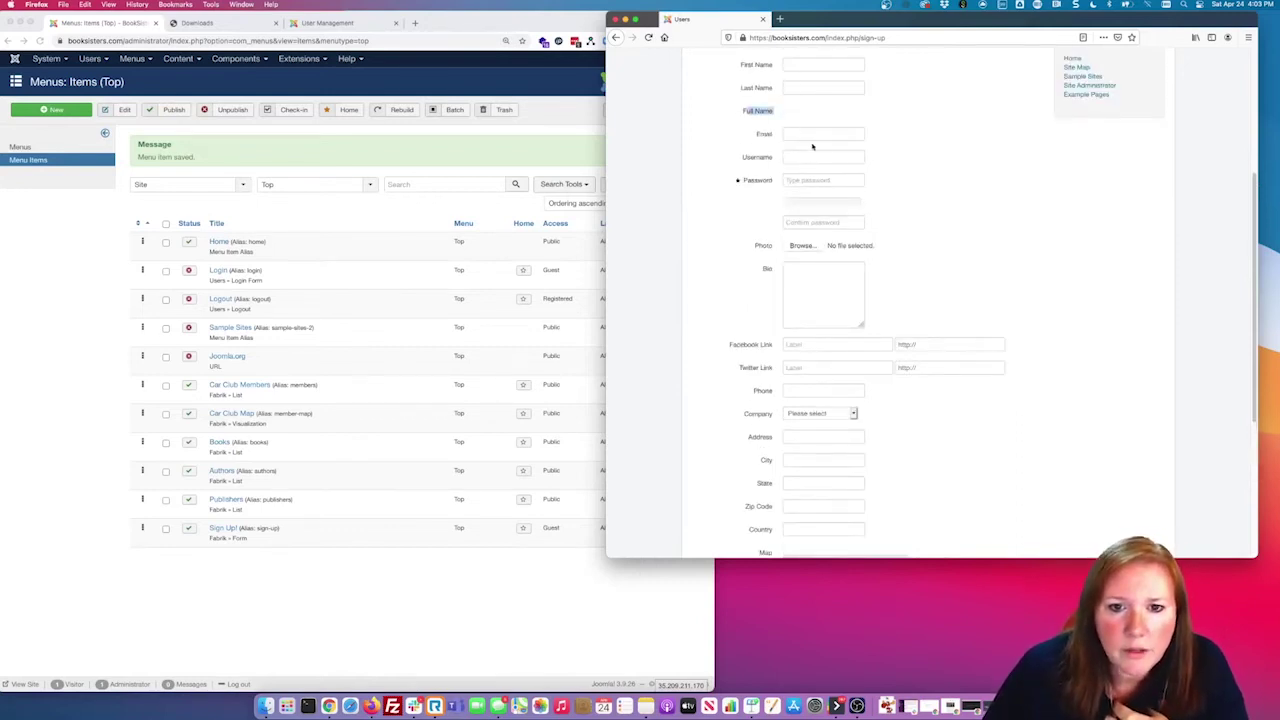
pyautogui.moveTo(741, 157); pyautogui.dragTo(785, 157)
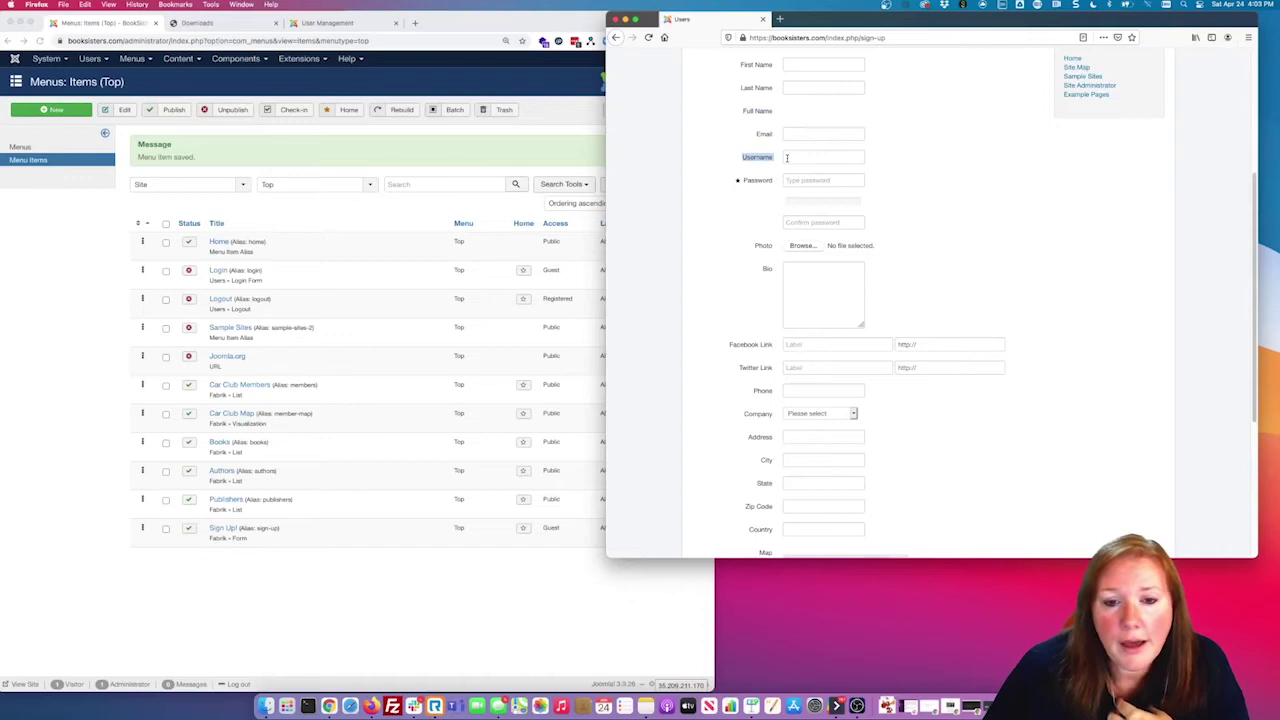
pyautogui.click(965, 161)
pyautogui.moveTo(744, 111); pyautogui.dragTo(794, 113)
pyautogui.click(775, 113)
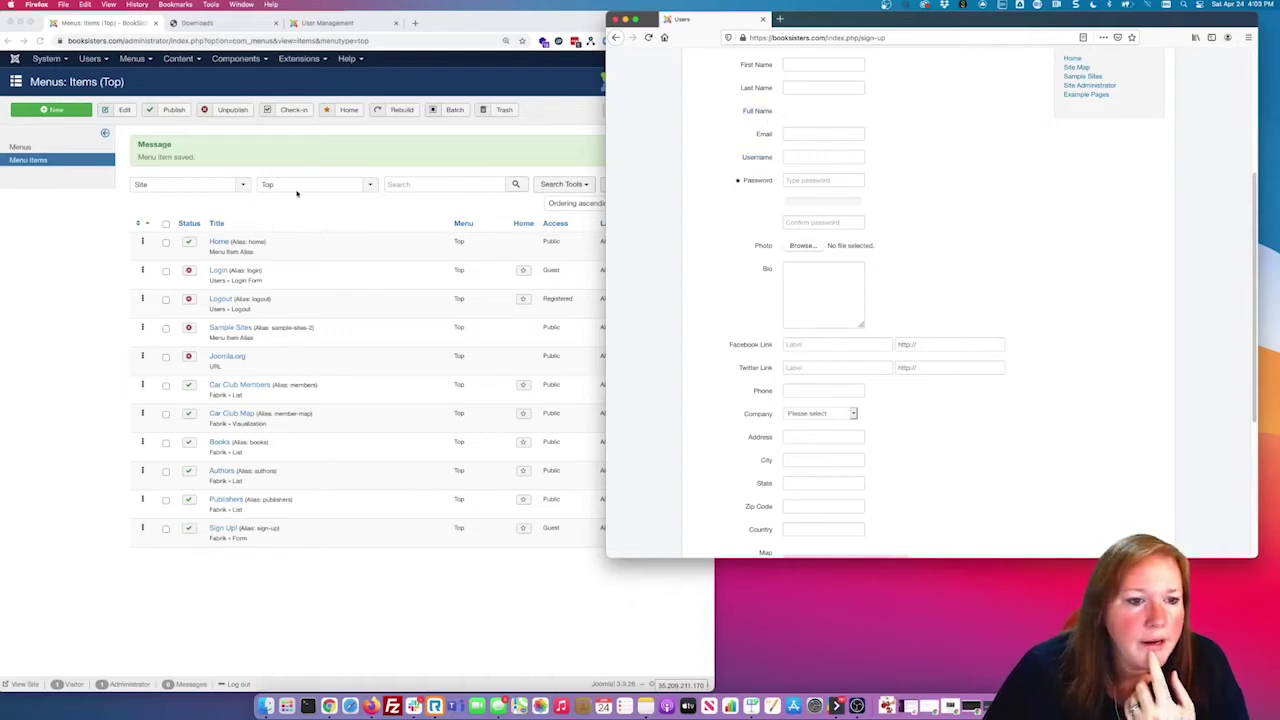
pyautogui.click(250, 65)
pyautogui.click(238, 60)
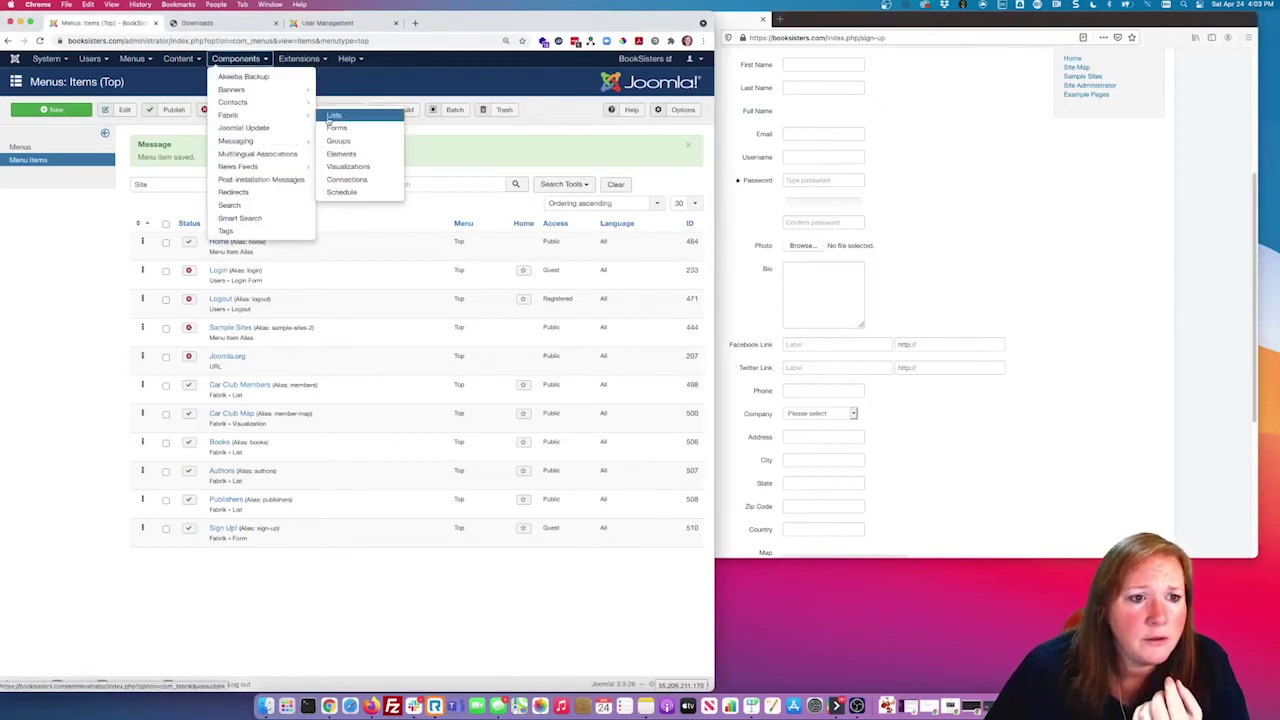
# Step: Set the Users form's full_name element to Hidden and save it
pyautogui.click(341, 153)
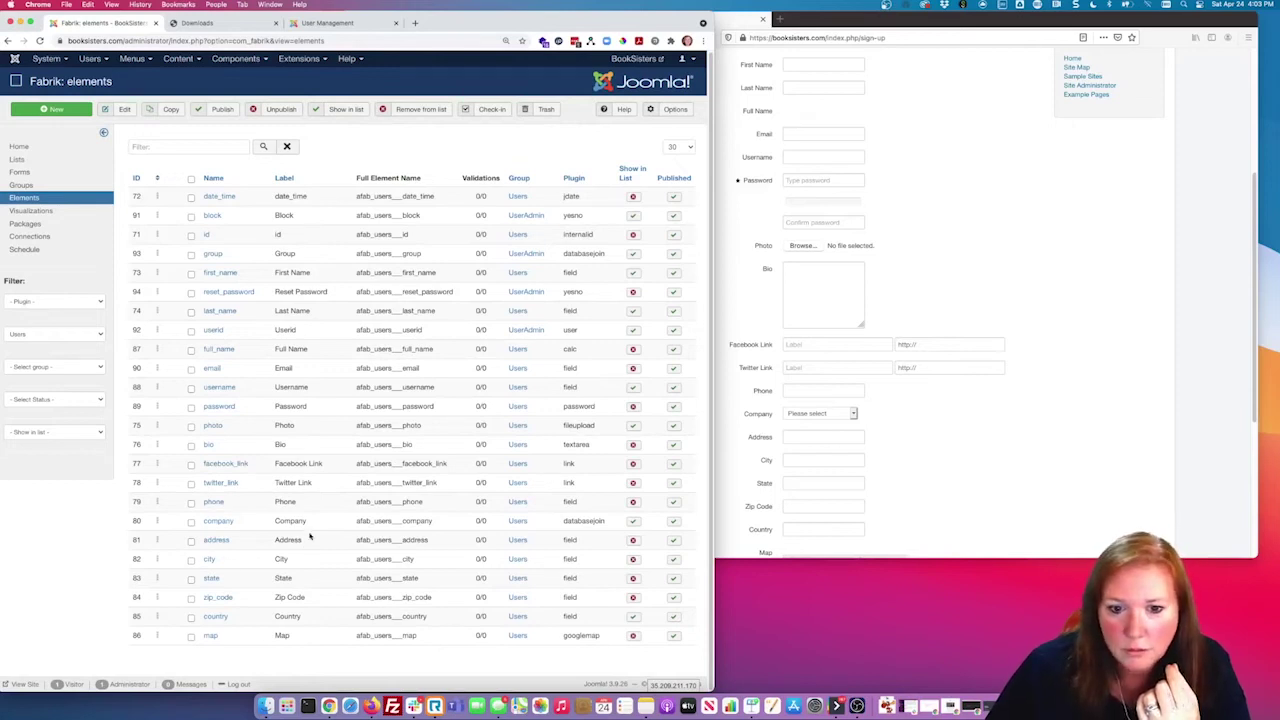
pyautogui.click(218, 349)
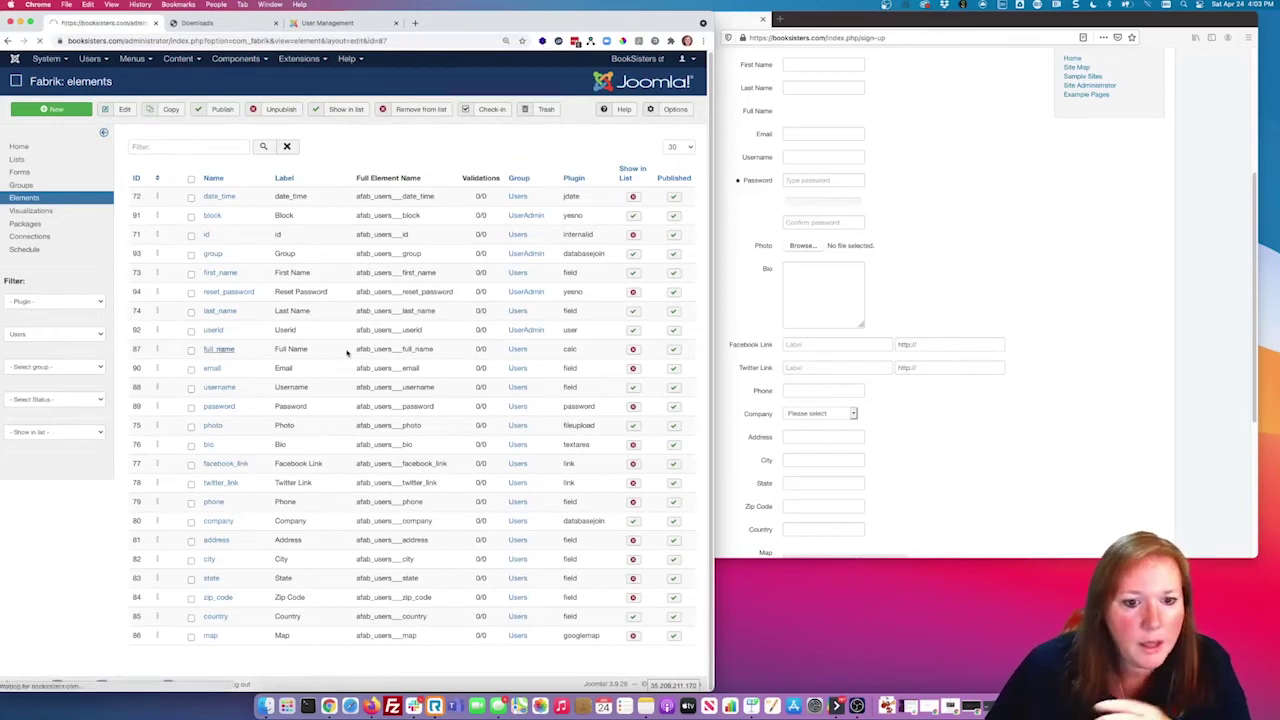
pyautogui.click(290, 418)
pyautogui.click(131, 117)
pyautogui.click(1051, 349)
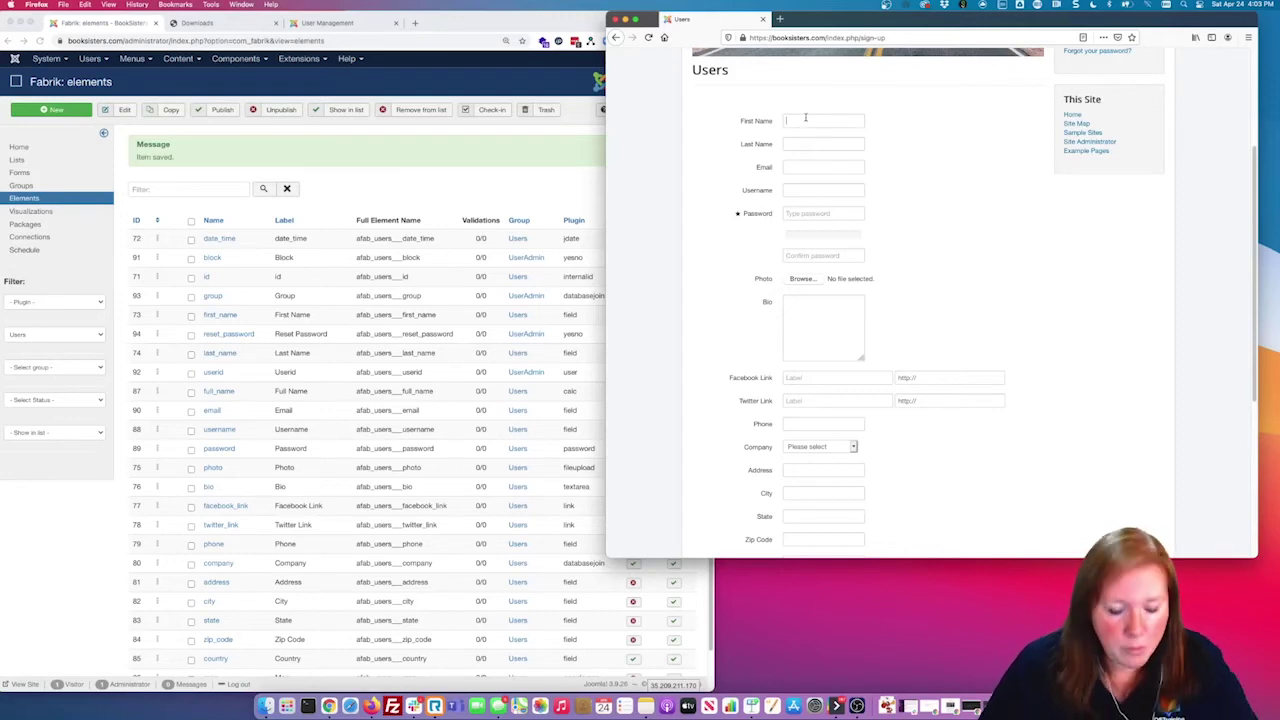
# Step: Fill in the first and last name, email address, username, and password with its confirmation
pyautogui.click(805, 118)
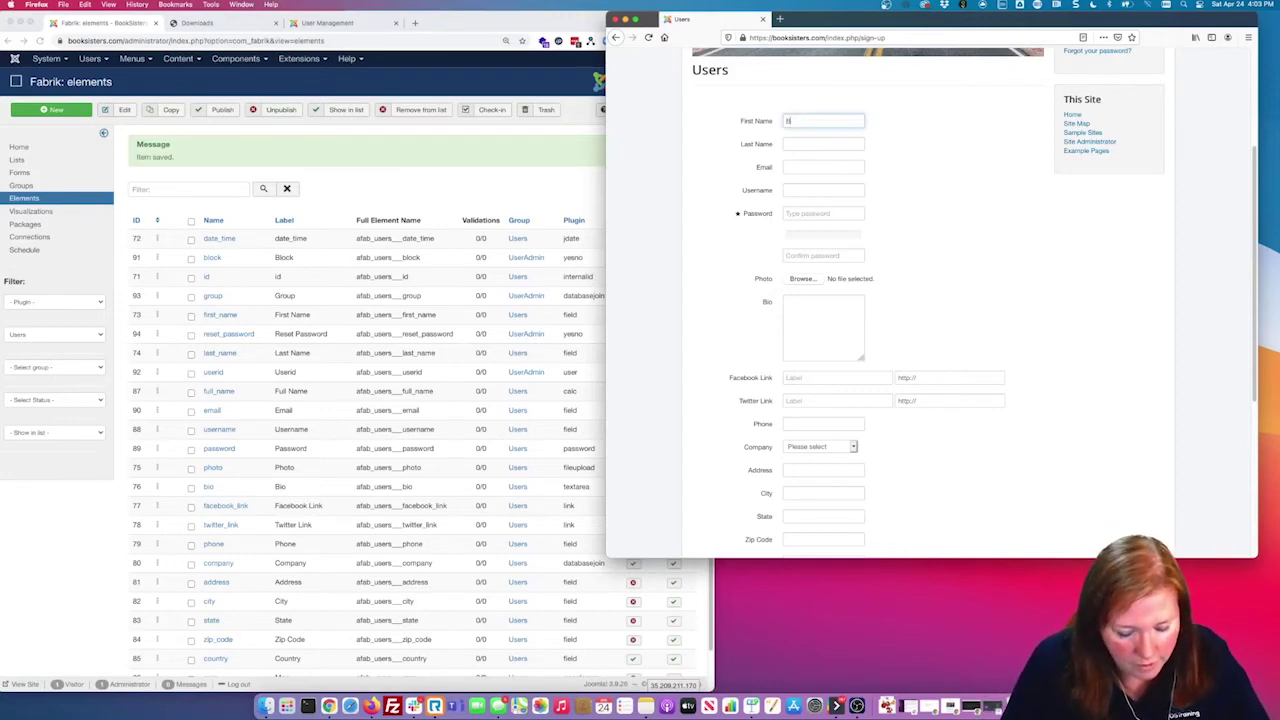
pyautogui.click(803, 143)
pyautogui.write('Wolf')
pyautogui.click(801, 168)
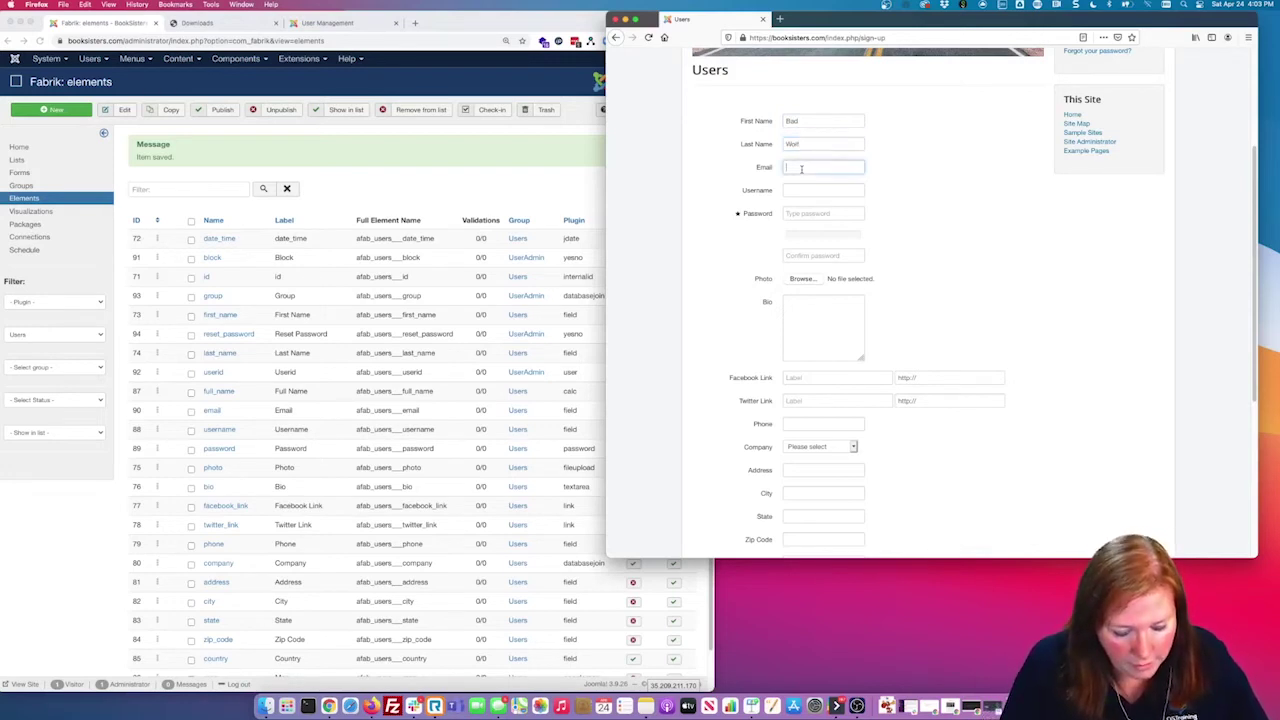
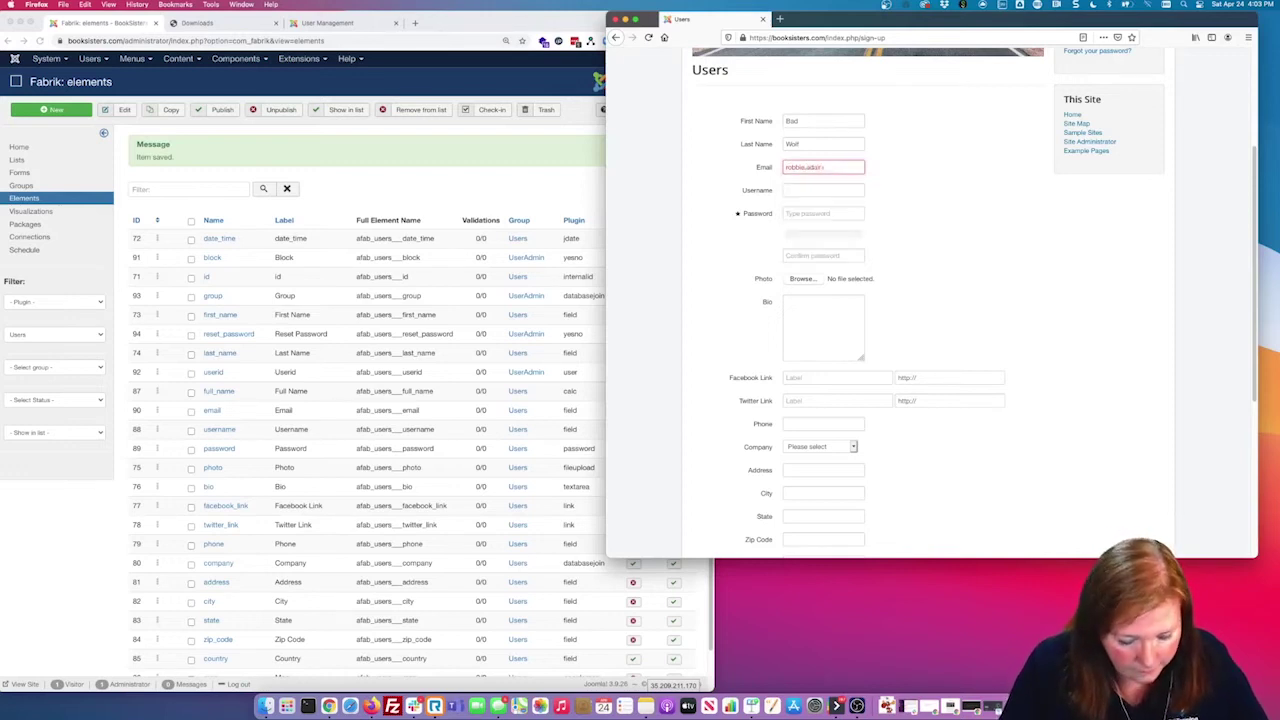
pyautogui.click(801, 190)
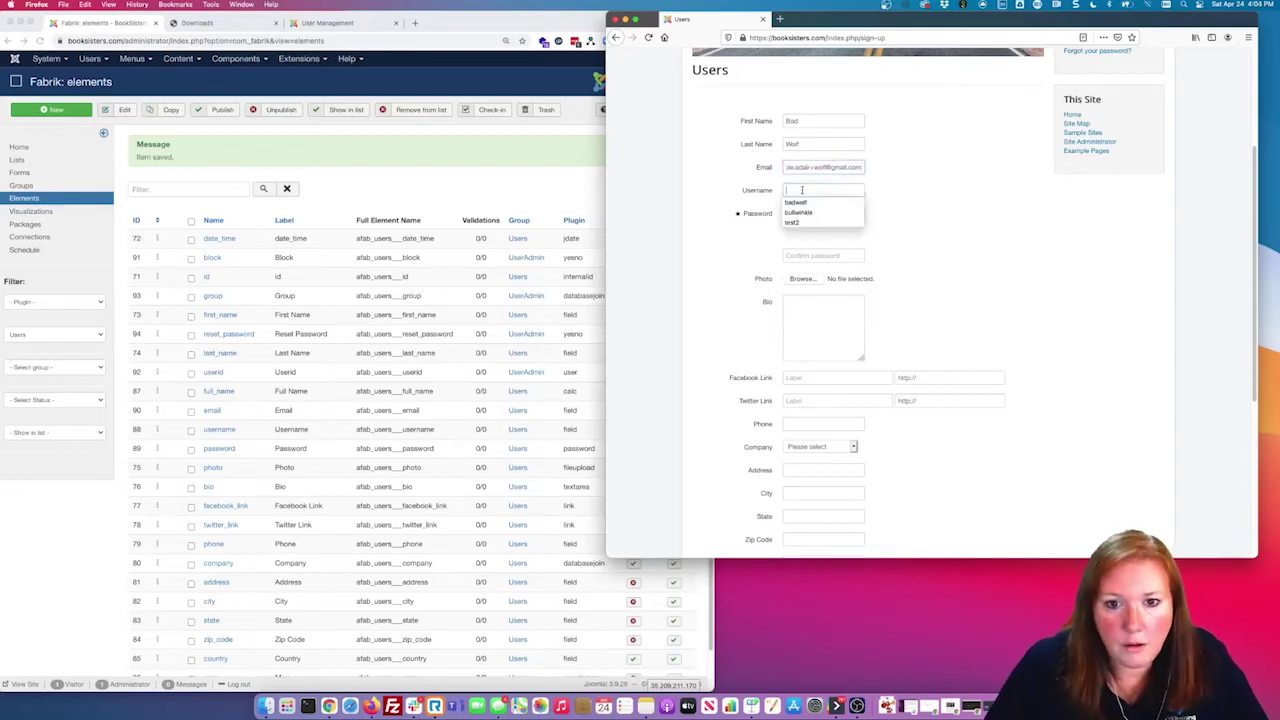
pyautogui.click(802, 203)
pyautogui.click(802, 213)
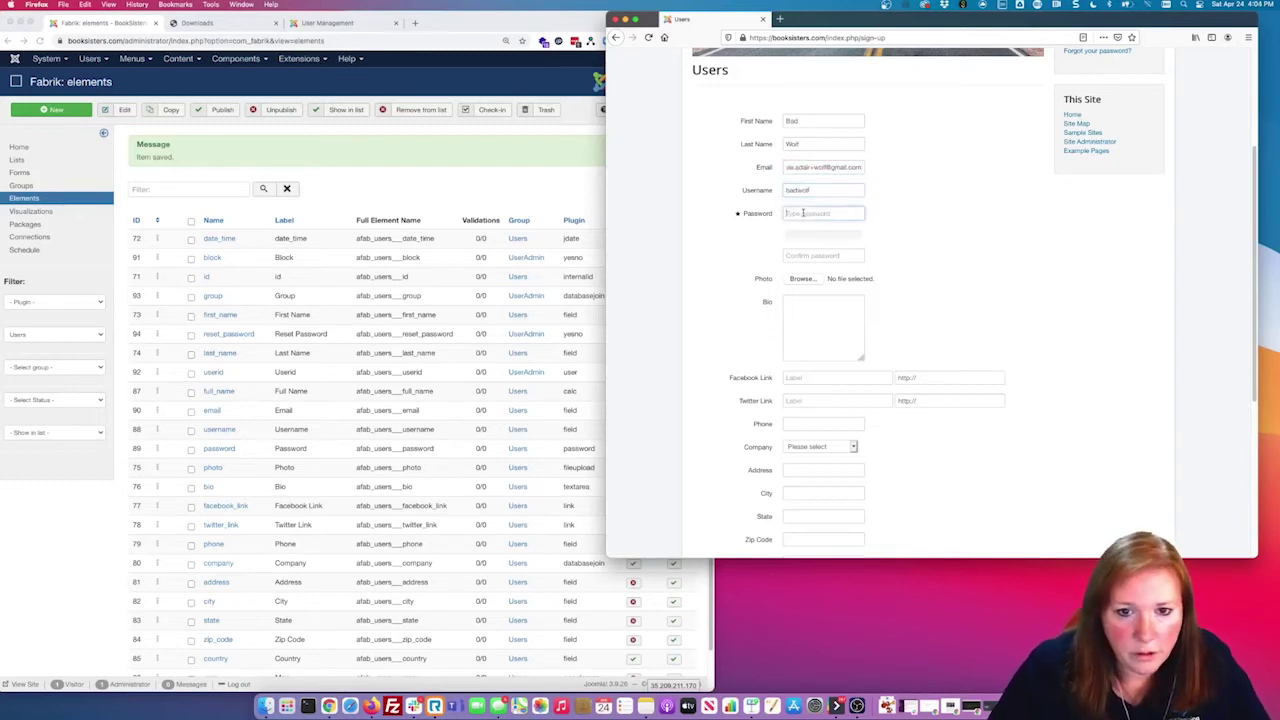
pyautogui.write('••••')
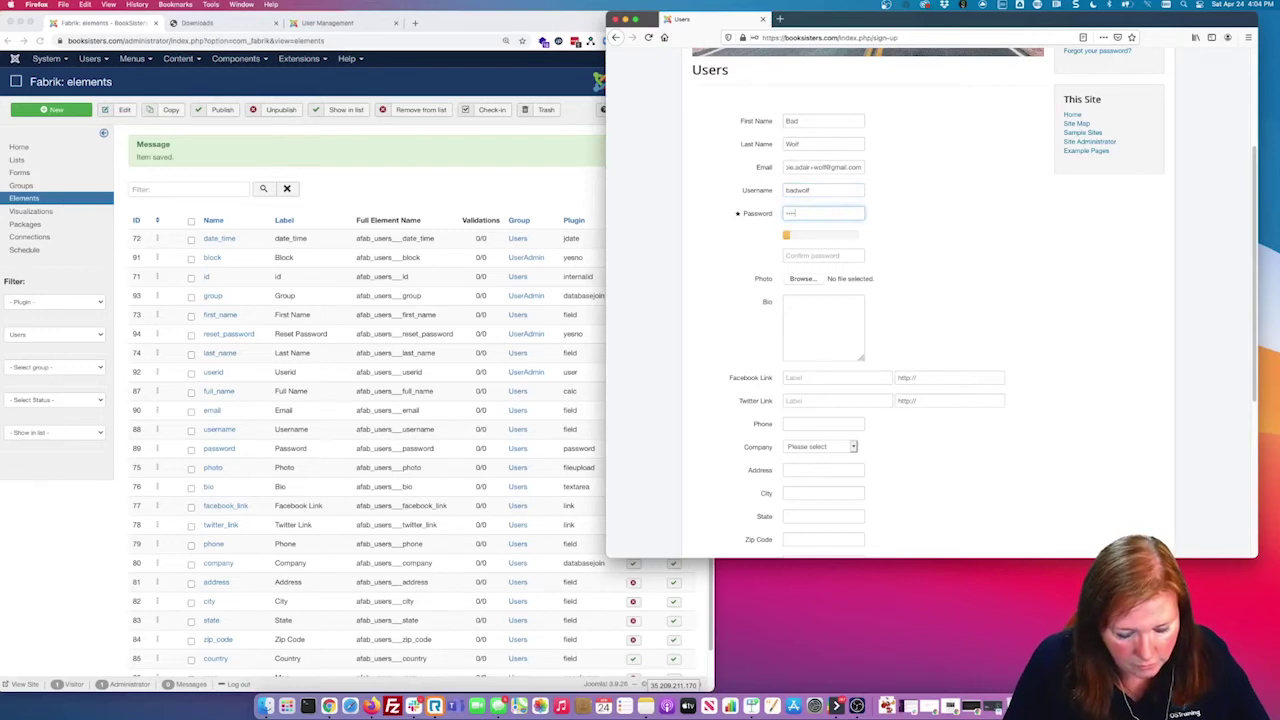
pyautogui.write('••••')
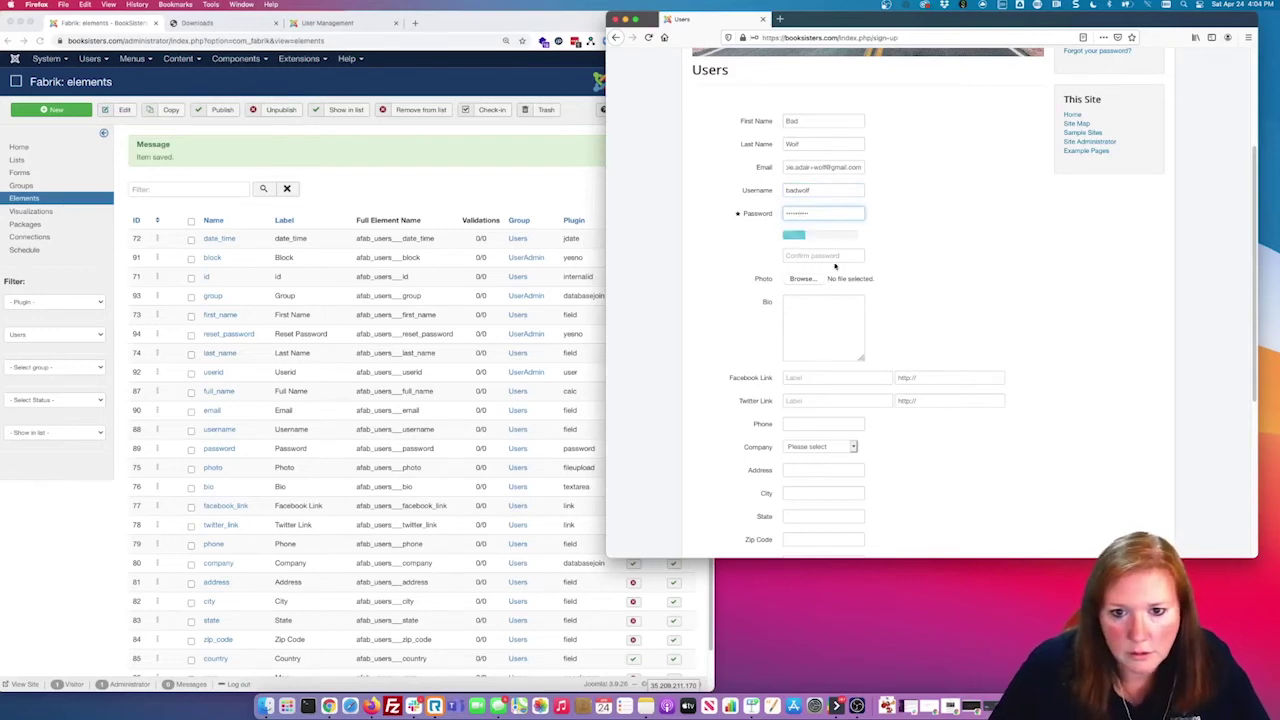
pyautogui.click(833, 258)
pyautogui.write('•••')
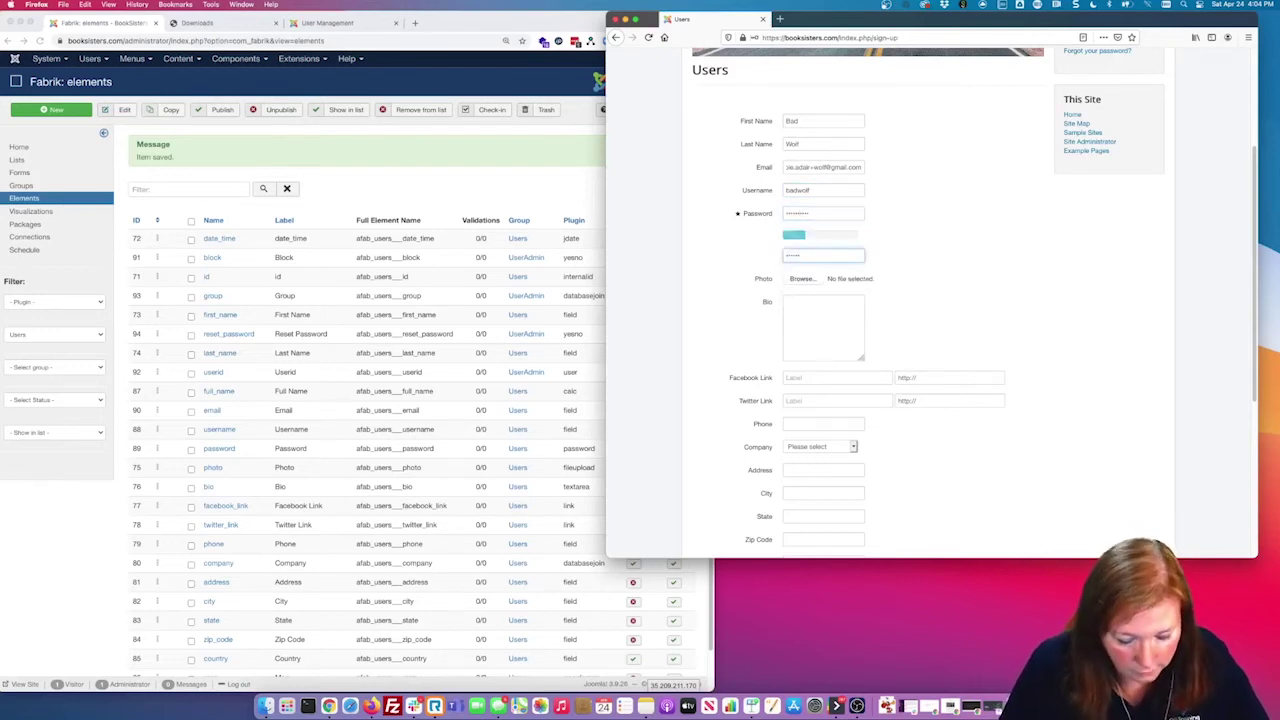
pyautogui.click(863, 289)
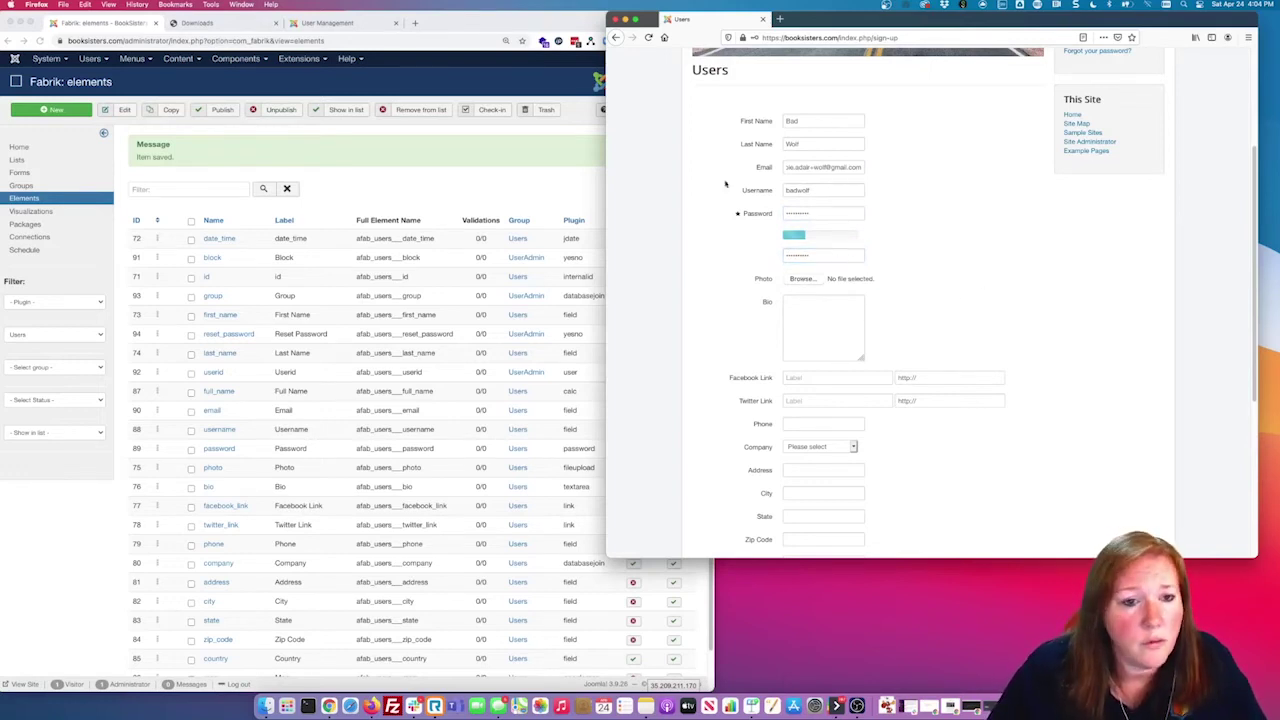
# Step: Attach bad-wolf.jpg as the photo and choose Blick, Schuppe and Jast as Company
pyautogui.click(750, 270)
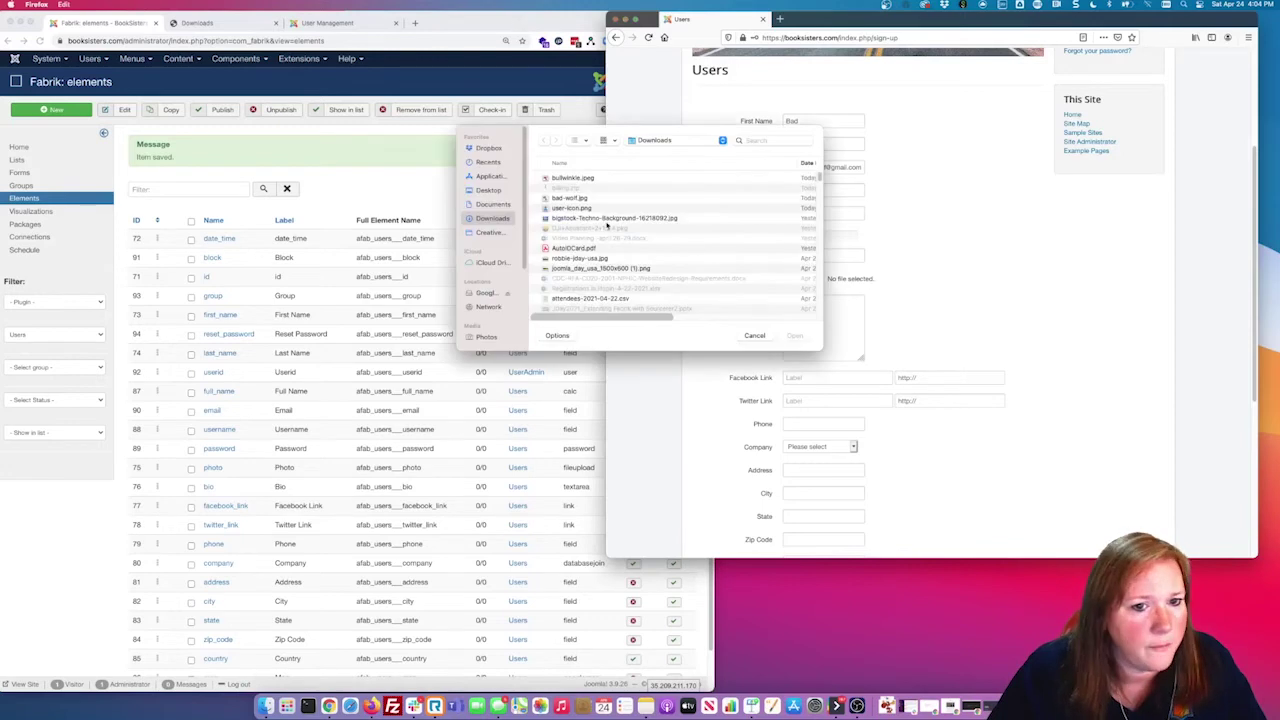
pyautogui.click(570, 198)
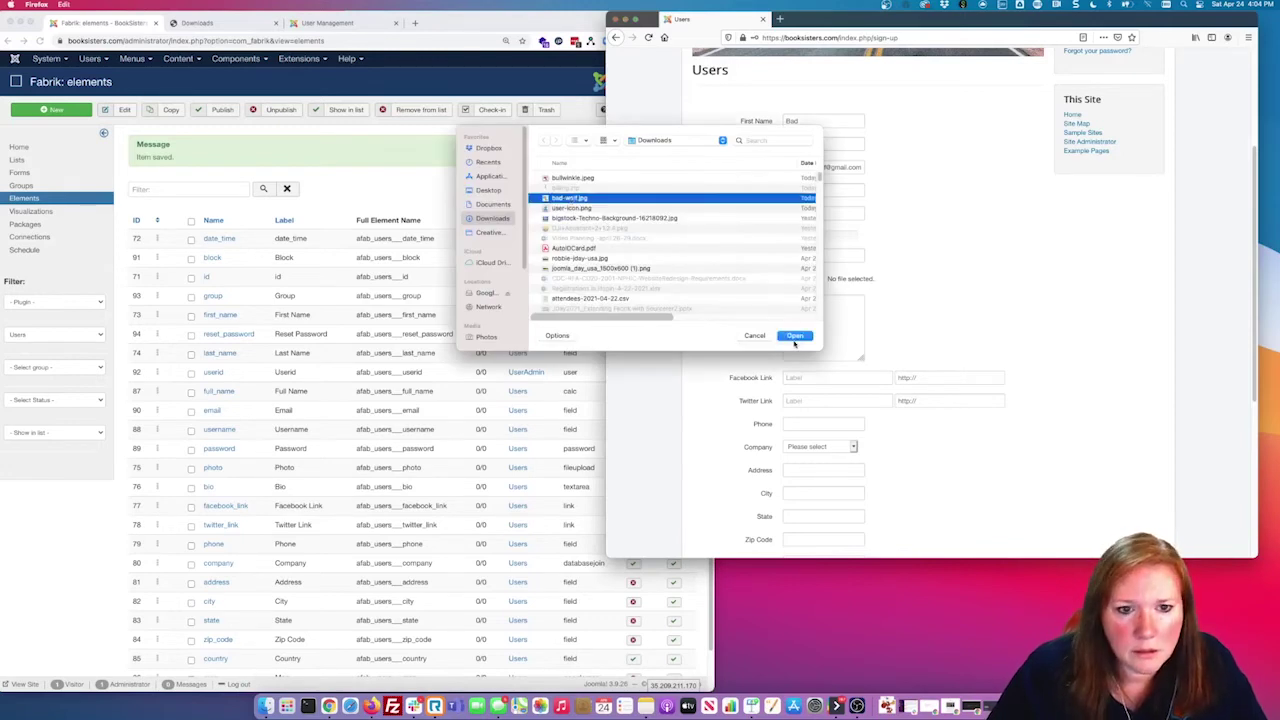
pyautogui.click(765, 318)
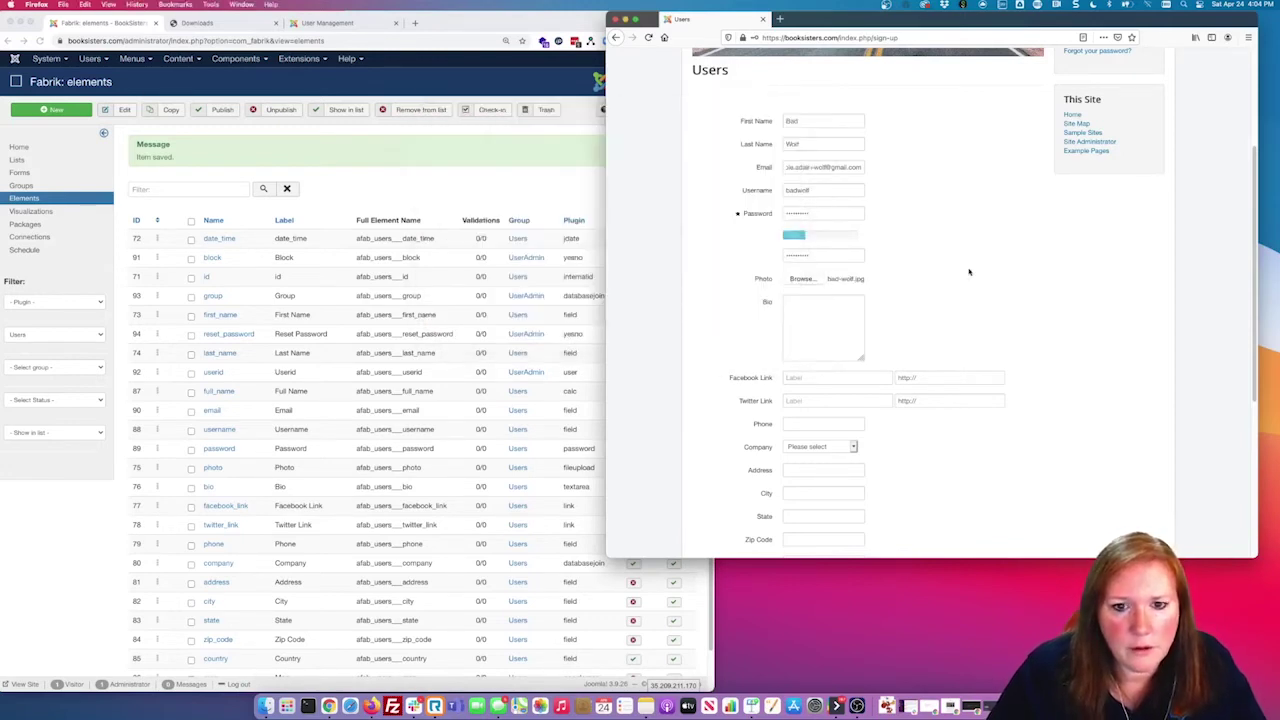
pyautogui.scroll(-3, 815, 309)
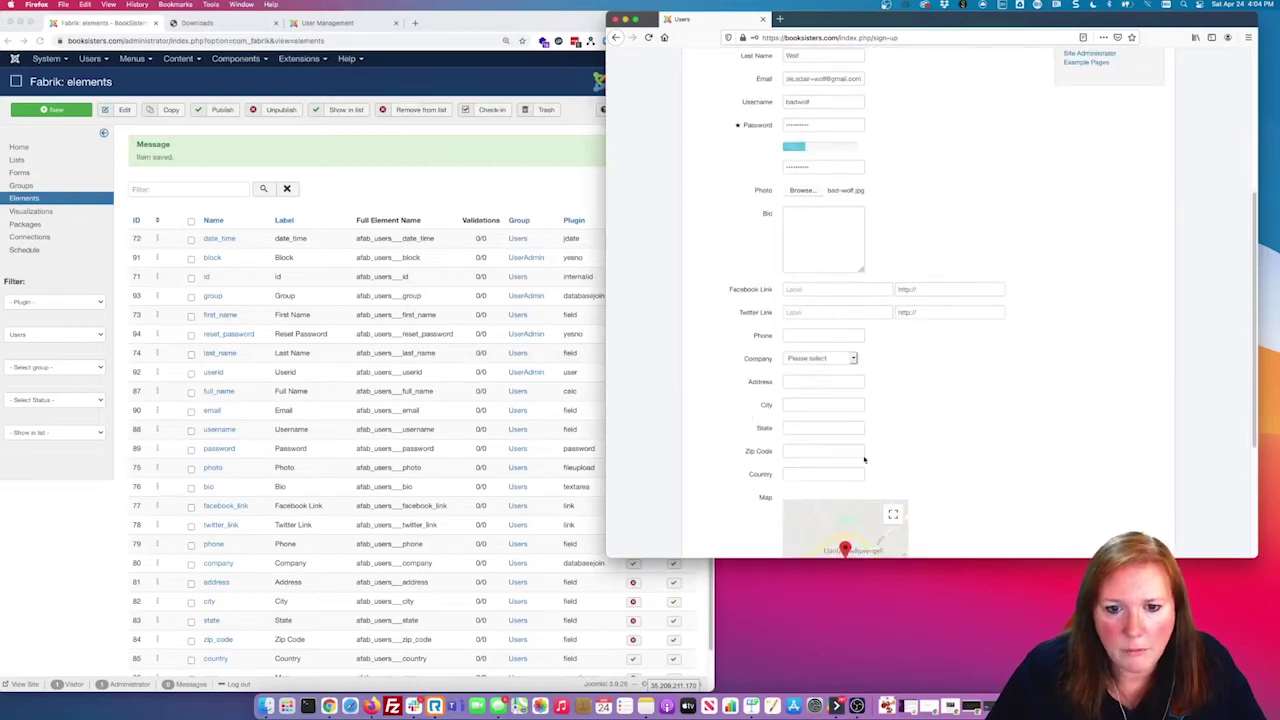
pyautogui.scroll(-3, 864, 459)
pyautogui.click(831, 278)
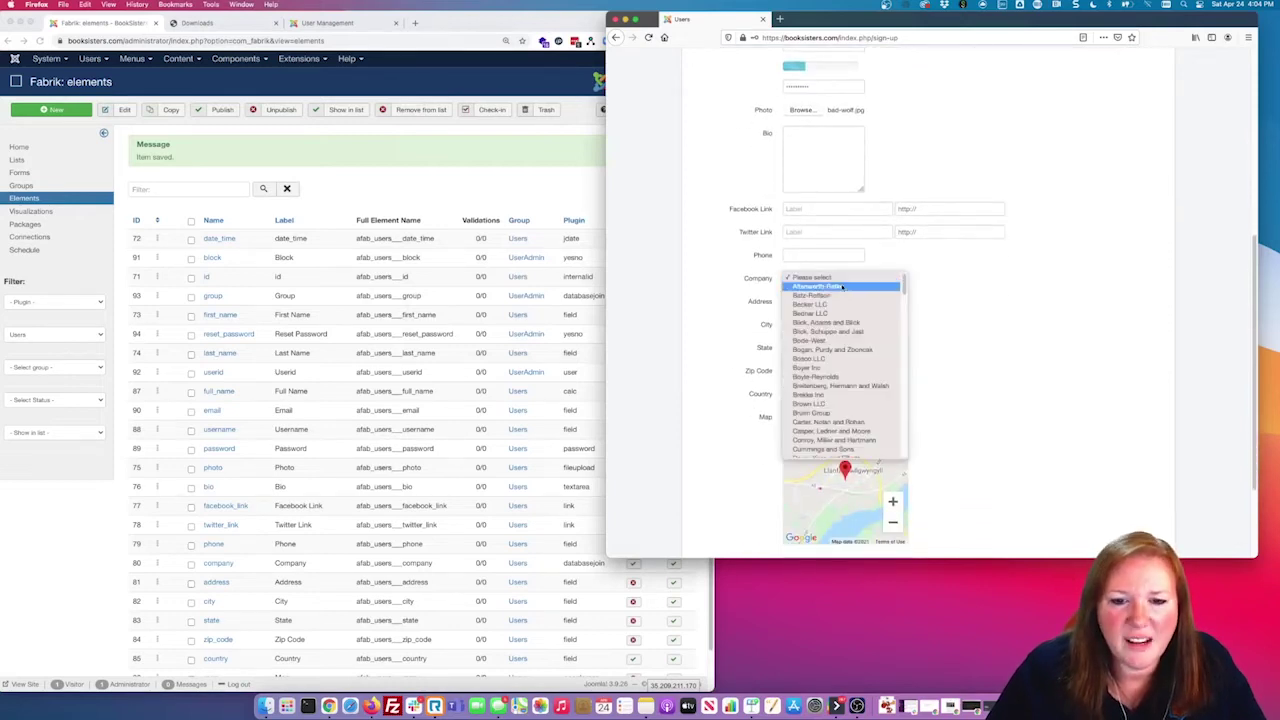
pyautogui.click(826, 331)
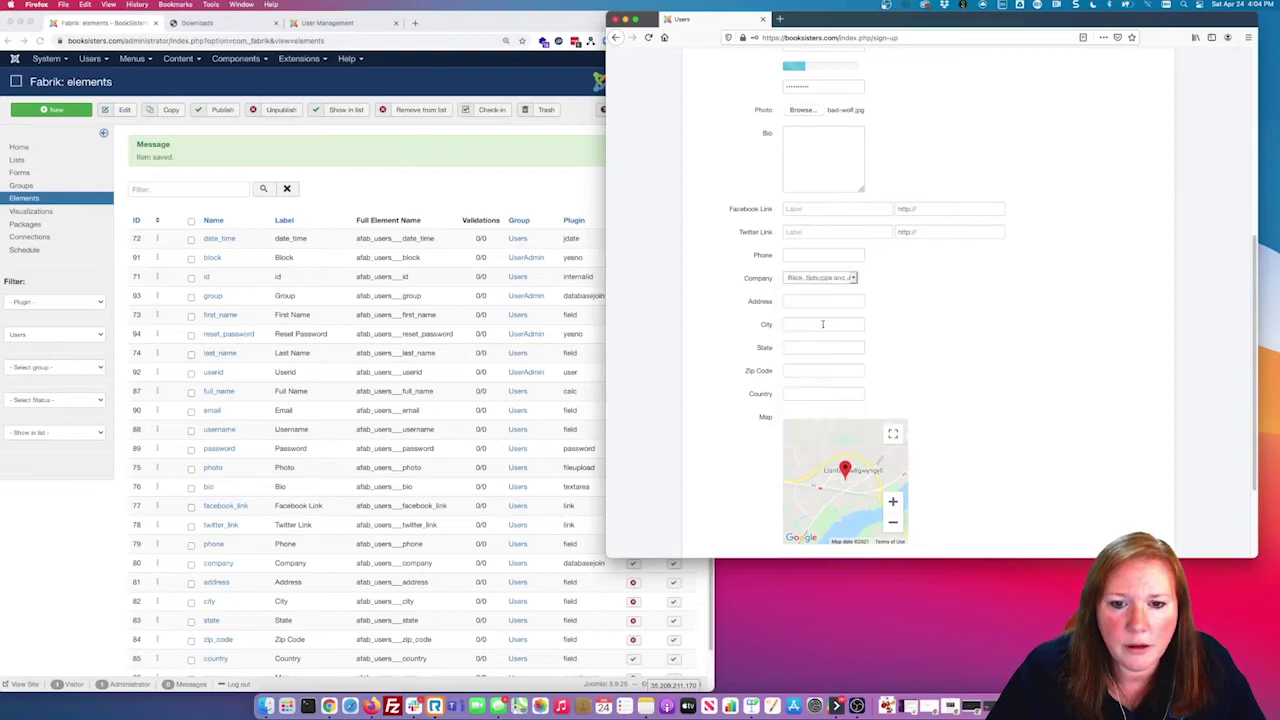
# Step: Set Country to Canada from the suggestions and submit the form
pyautogui.scroll(-1, 850, 350)
pyautogui.click(827, 374)
pyautogui.write('Canada')
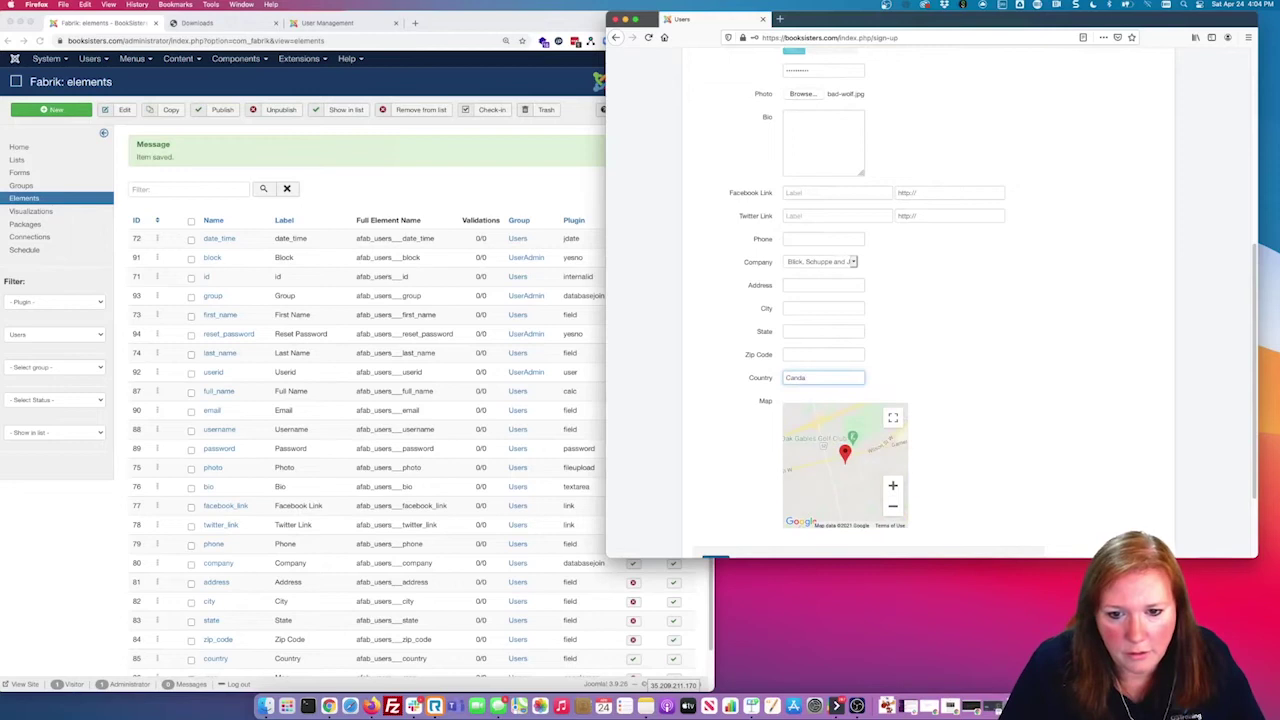
pyautogui.press('BackSpace')
pyautogui.press('BackSpace')
pyautogui.press('Down')
pyautogui.press('Return')
pyautogui.scroll(-1, 975, 330)
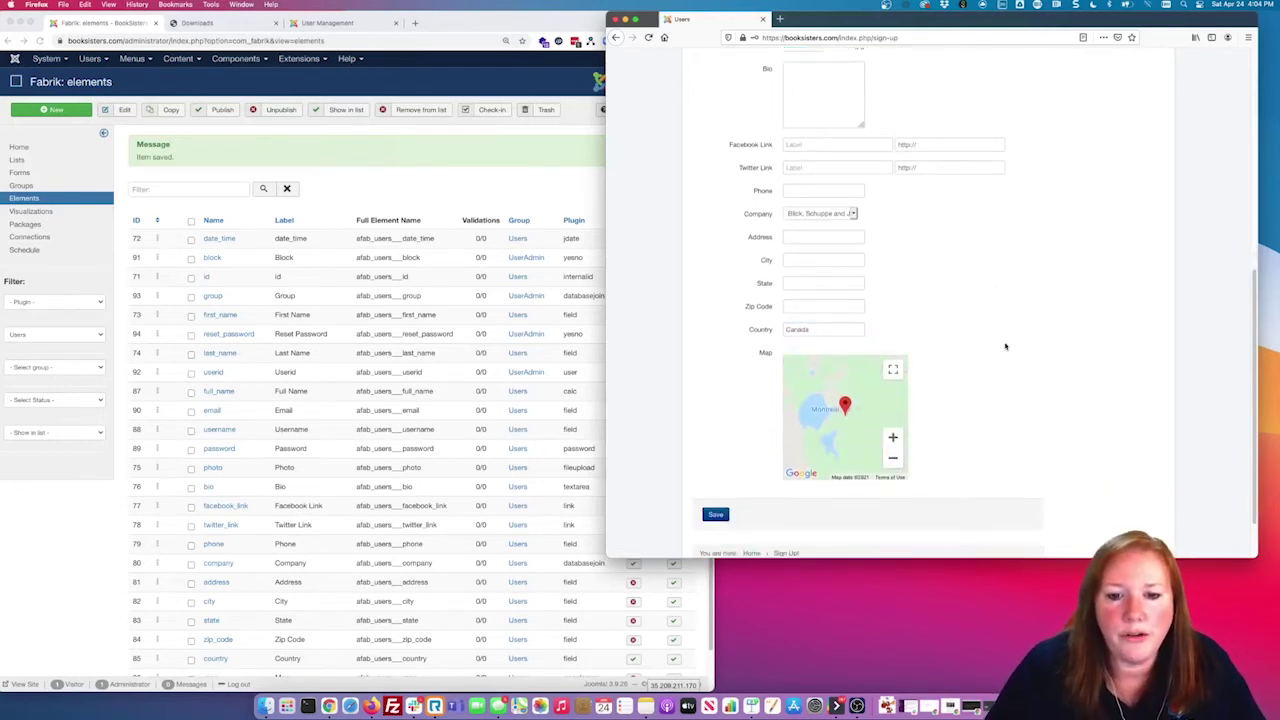
pyautogui.click(715, 514)
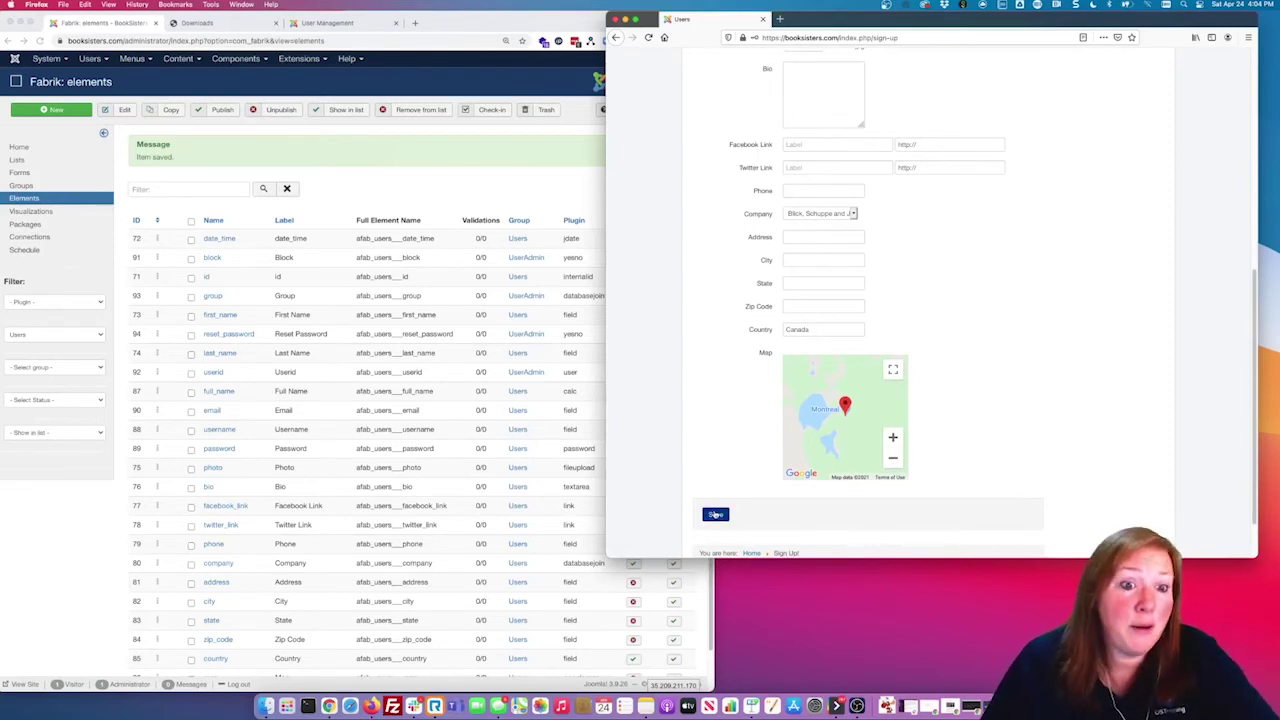
# Step: Save the sign-up, decline Firefox's login save, and dismiss the Record added message
pyautogui.click(715, 514)
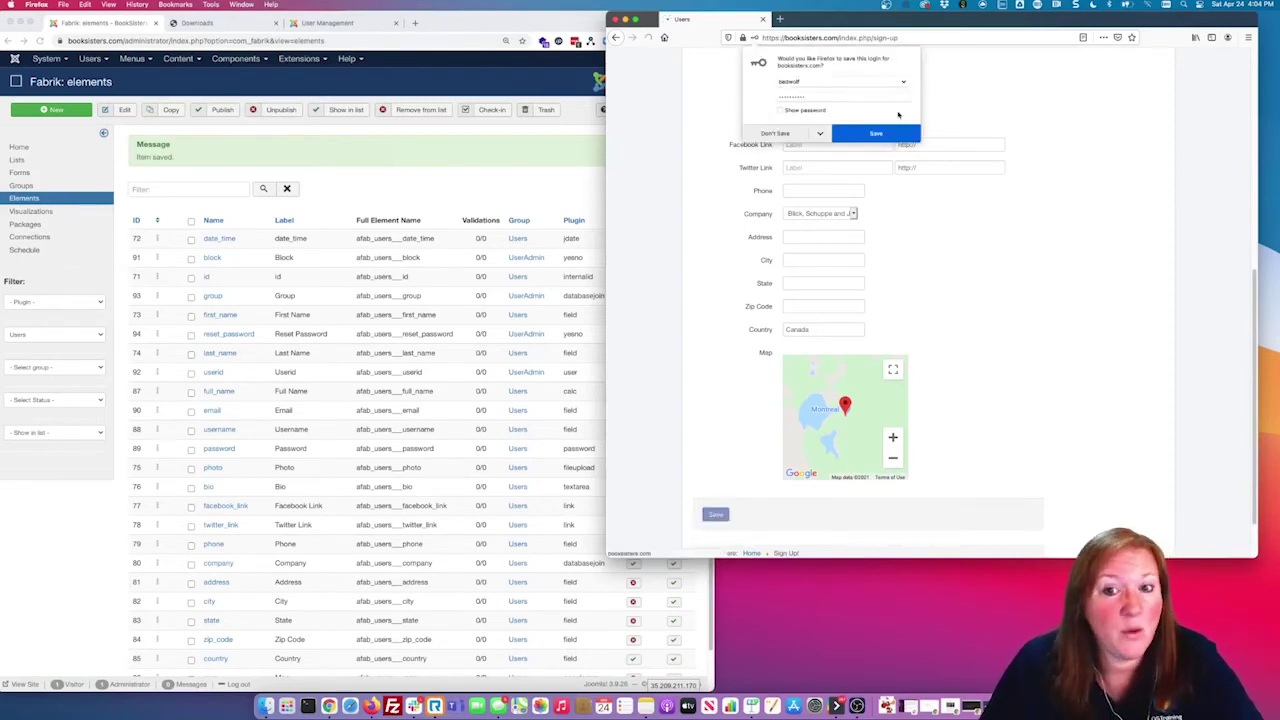
pyautogui.click(781, 134)
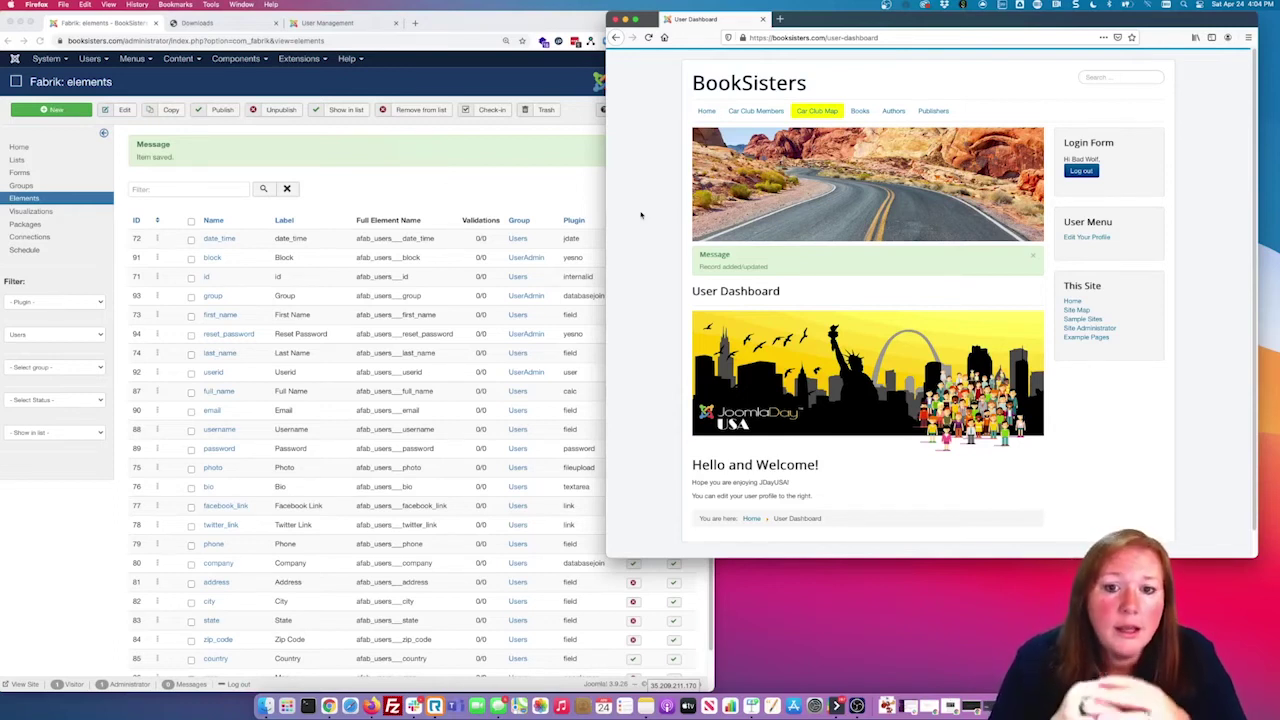
pyautogui.moveTo(767, 268); pyautogui.dragTo(781, 292)
pyautogui.moveTo(768, 466); pyautogui.dragTo(806, 483)
pyautogui.click(851, 297)
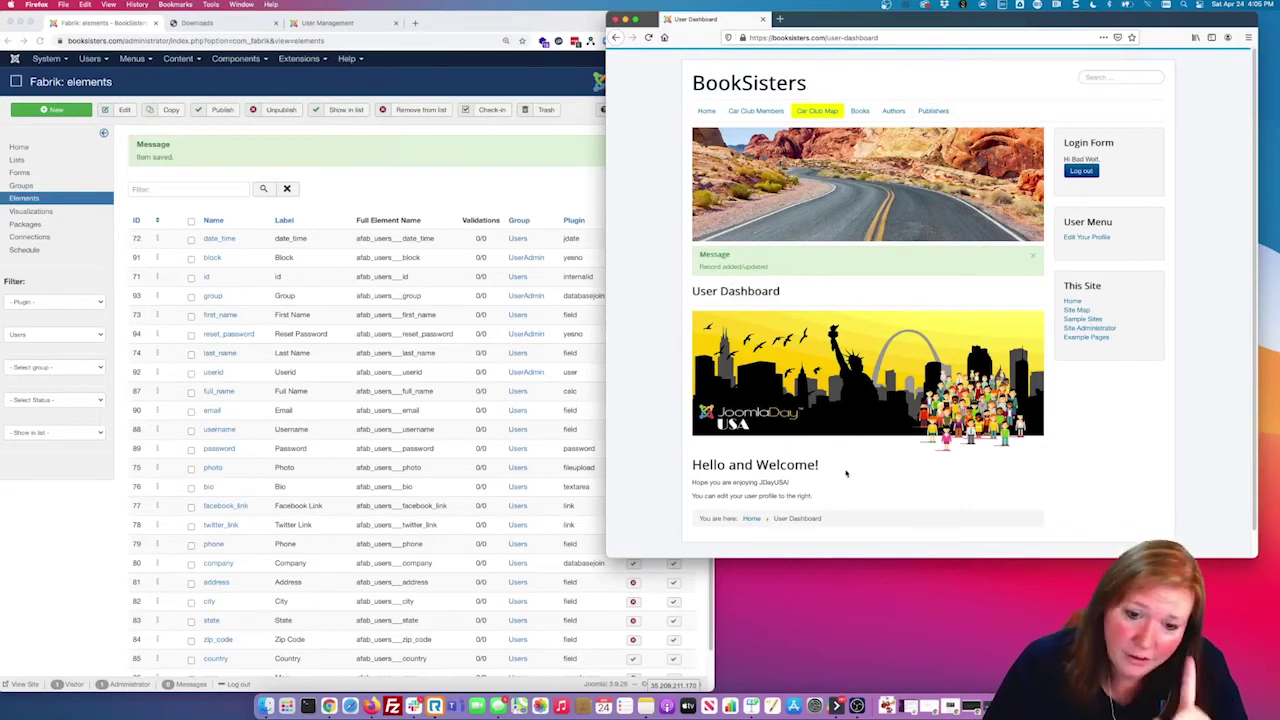
pyautogui.moveTo(777, 481); pyautogui.dragTo(790, 482)
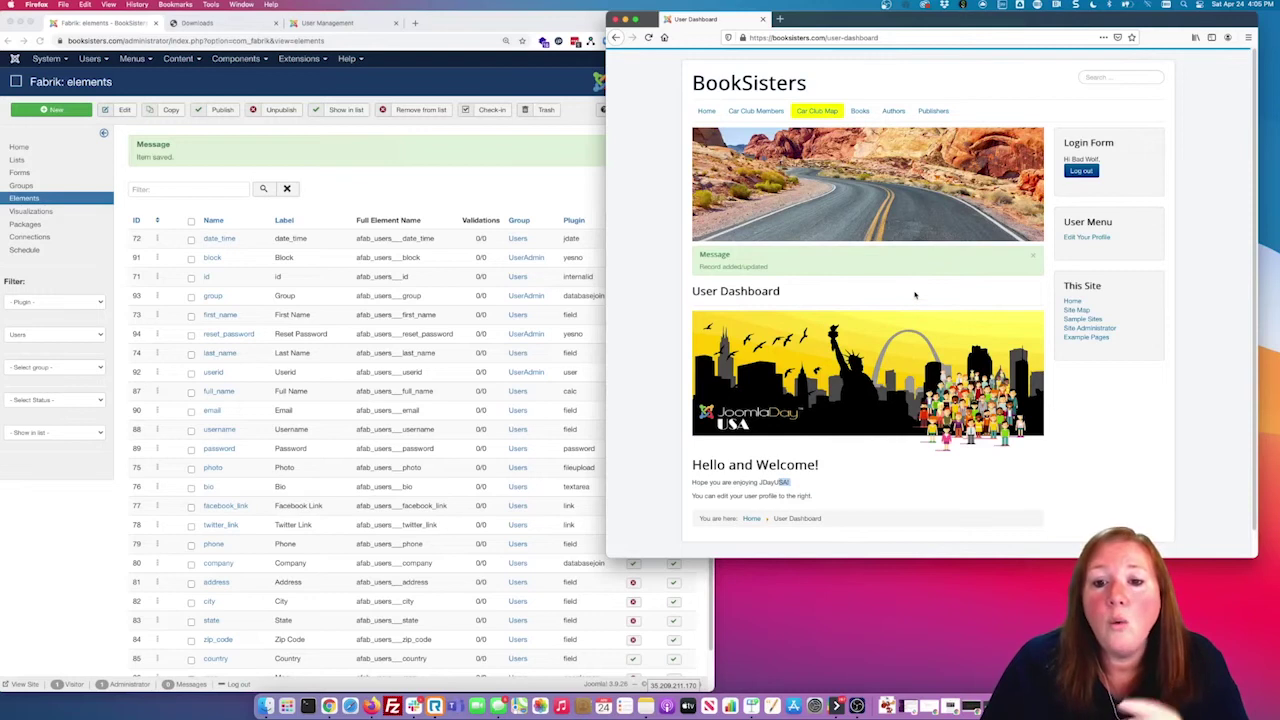
pyautogui.click(1035, 258)
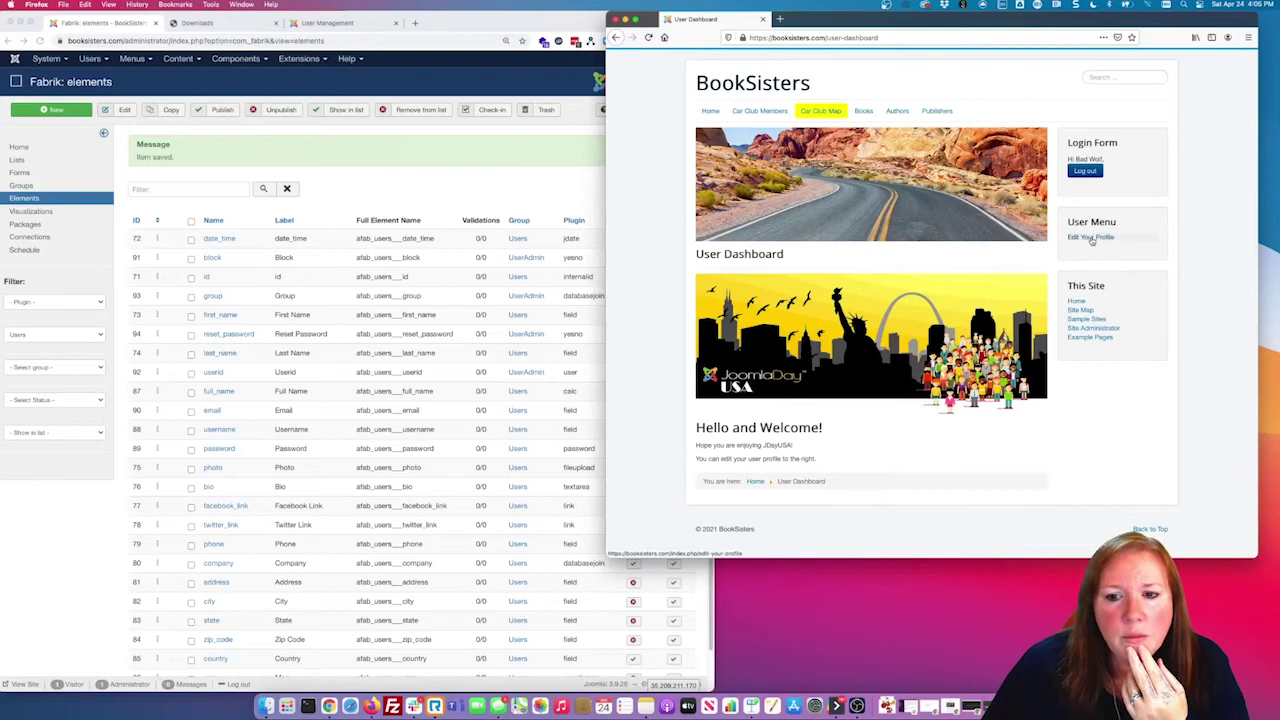
pyautogui.click(319, 279)
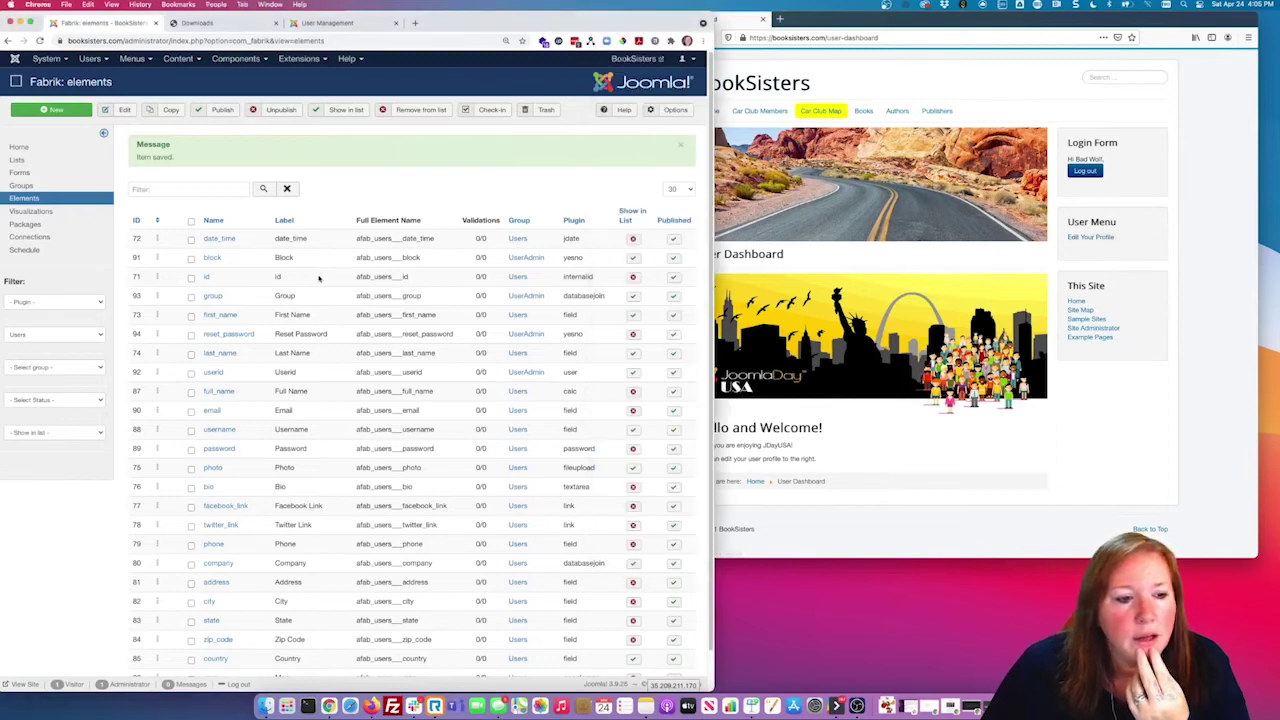
# Step: Open the User Menu's Edit Your Profile item and check its Fabrik options: Row id -1, Key name userid
pyautogui.click(132, 59)
pyautogui.moveTo(156, 210)
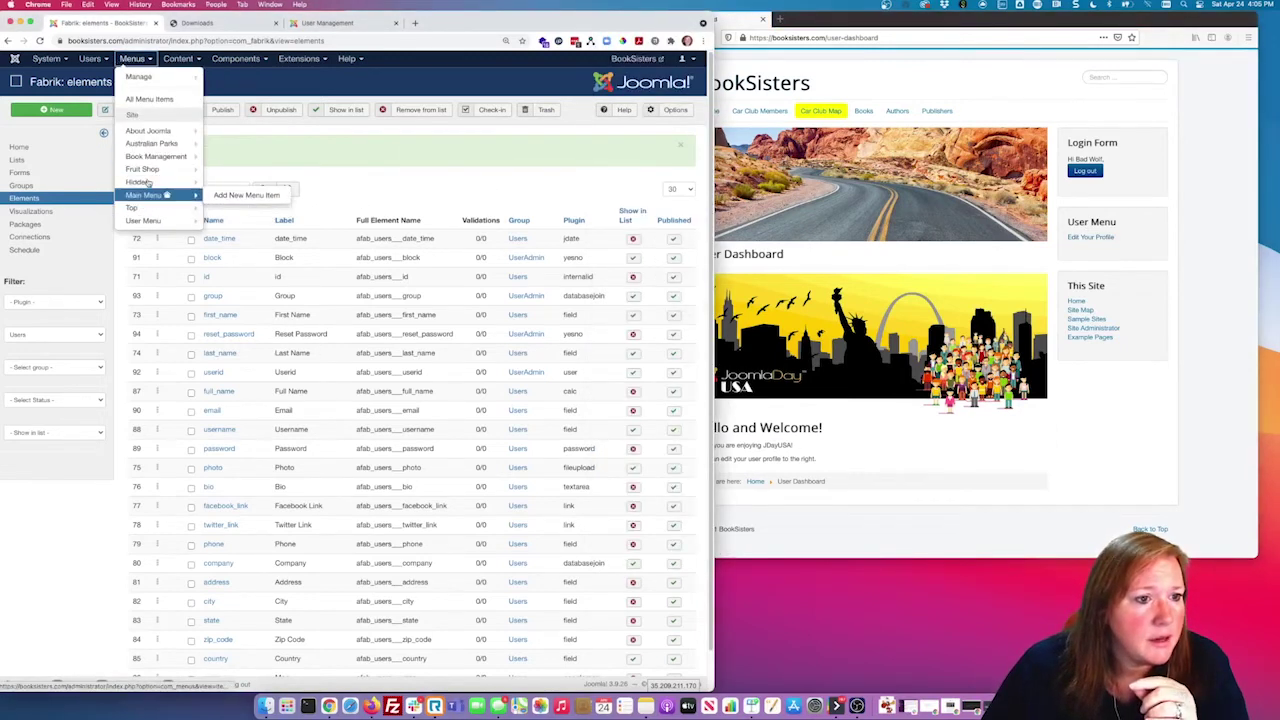
pyautogui.click(148, 220)
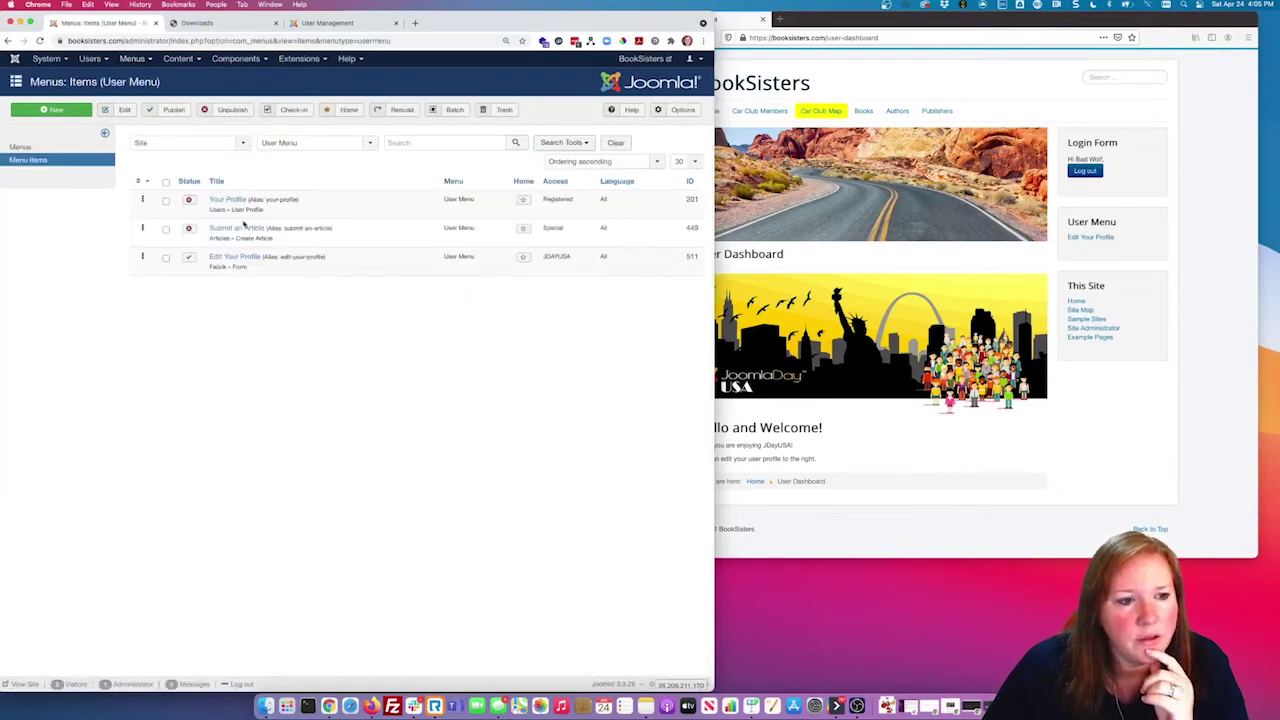
pyautogui.click(234, 257)
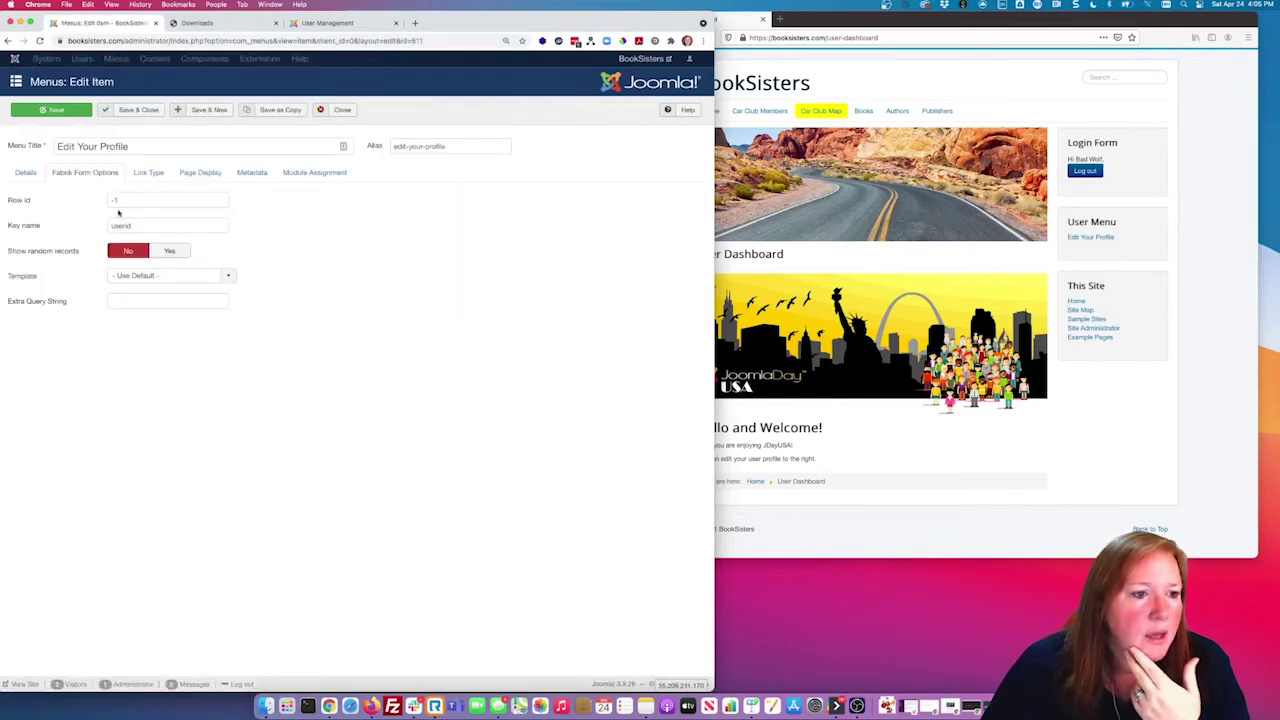
pyautogui.click(36, 175)
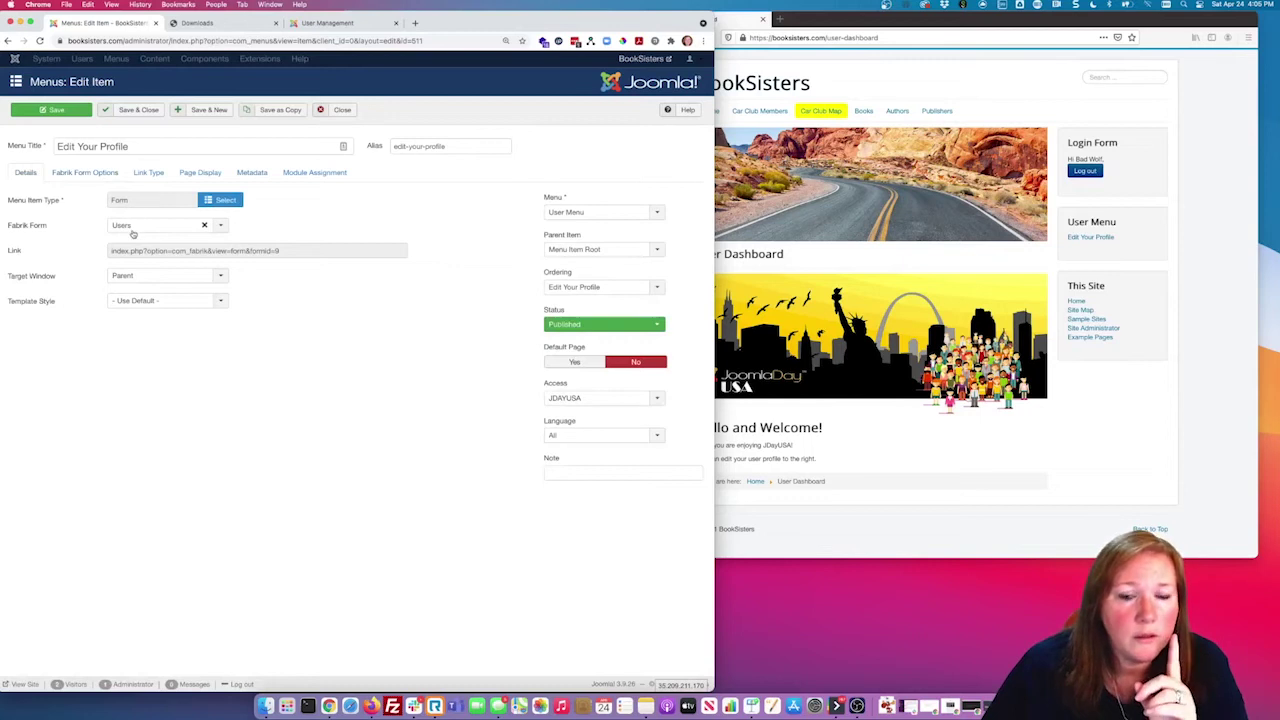
pyautogui.click(95, 174)
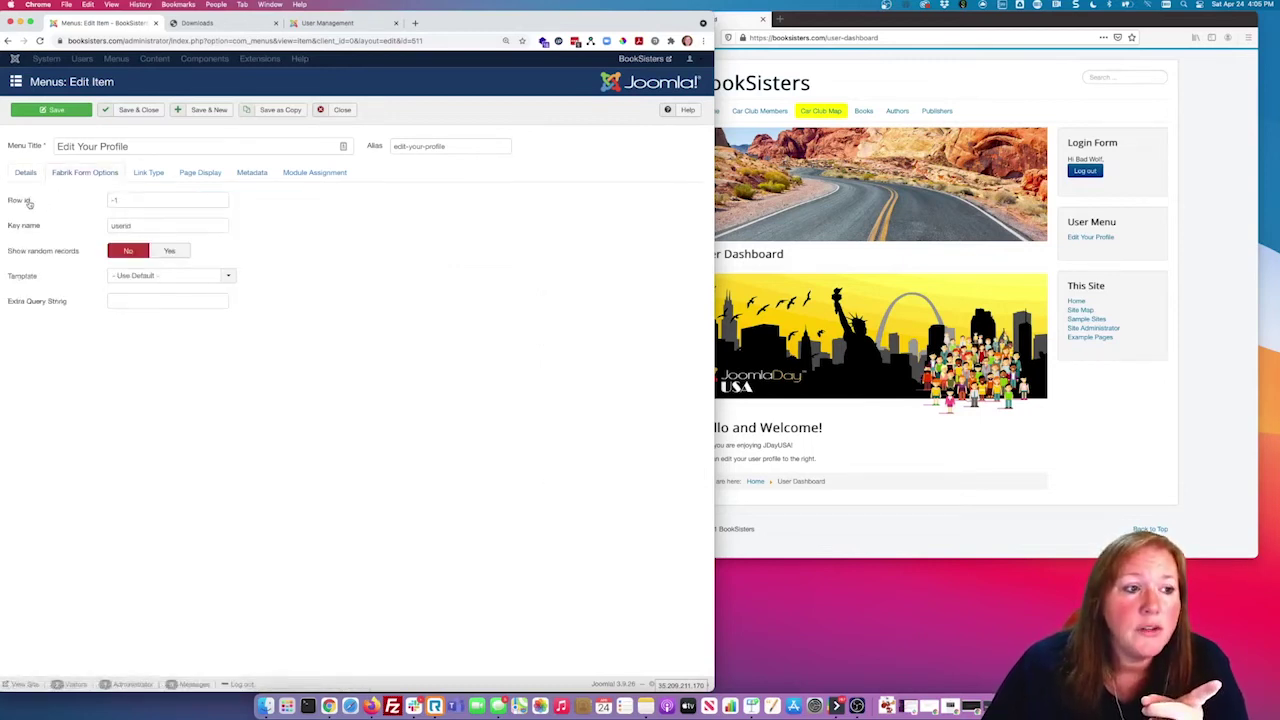
pyautogui.moveTo(30, 204)
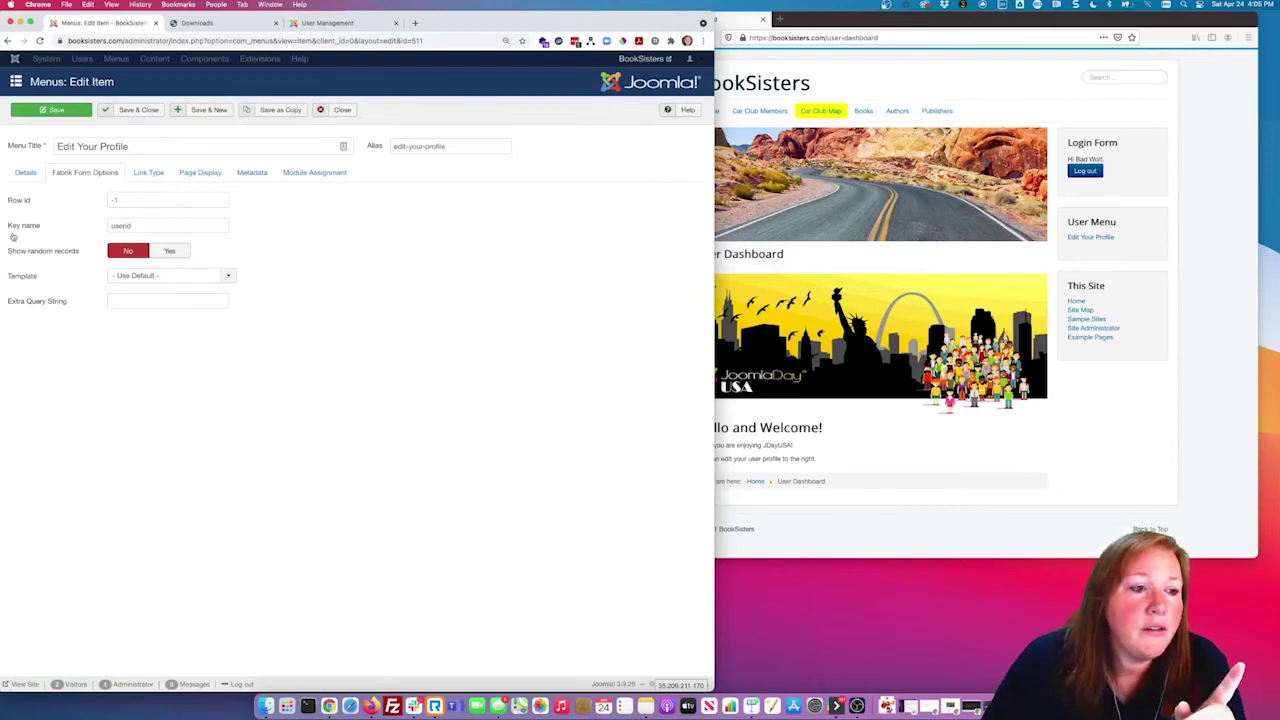
pyautogui.doubleClick(132, 226)
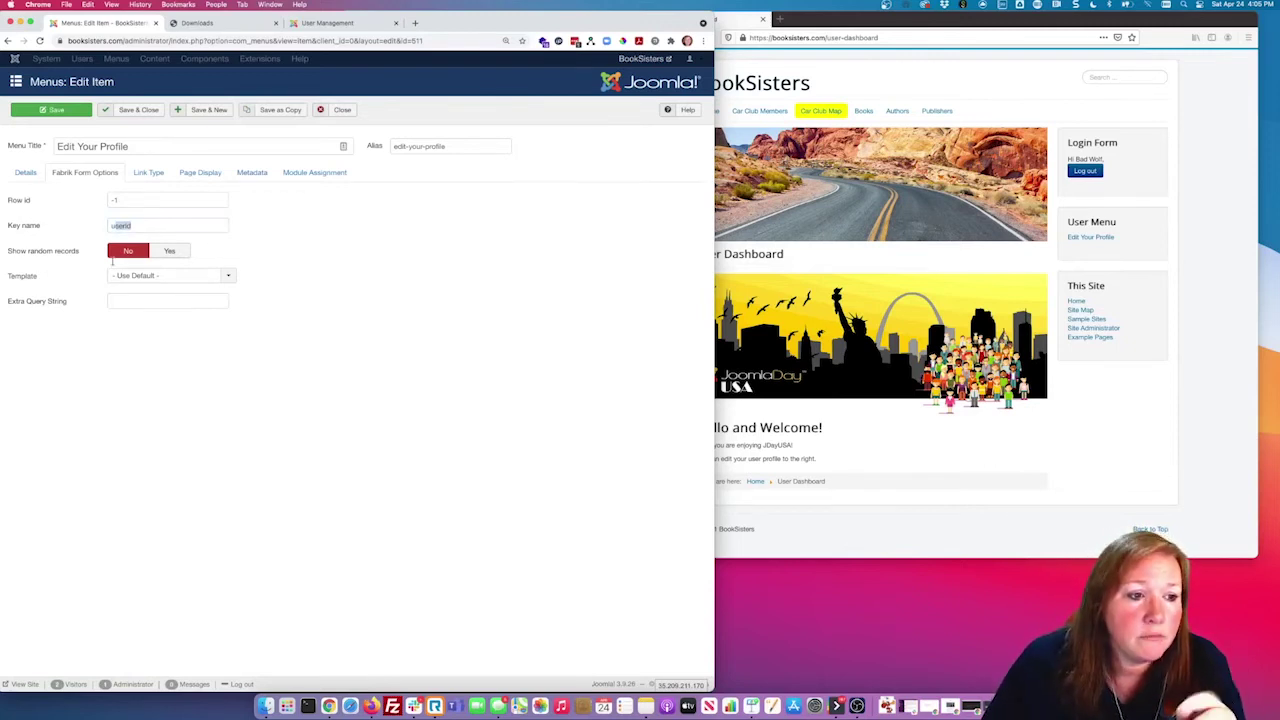
pyautogui.click(1032, 340)
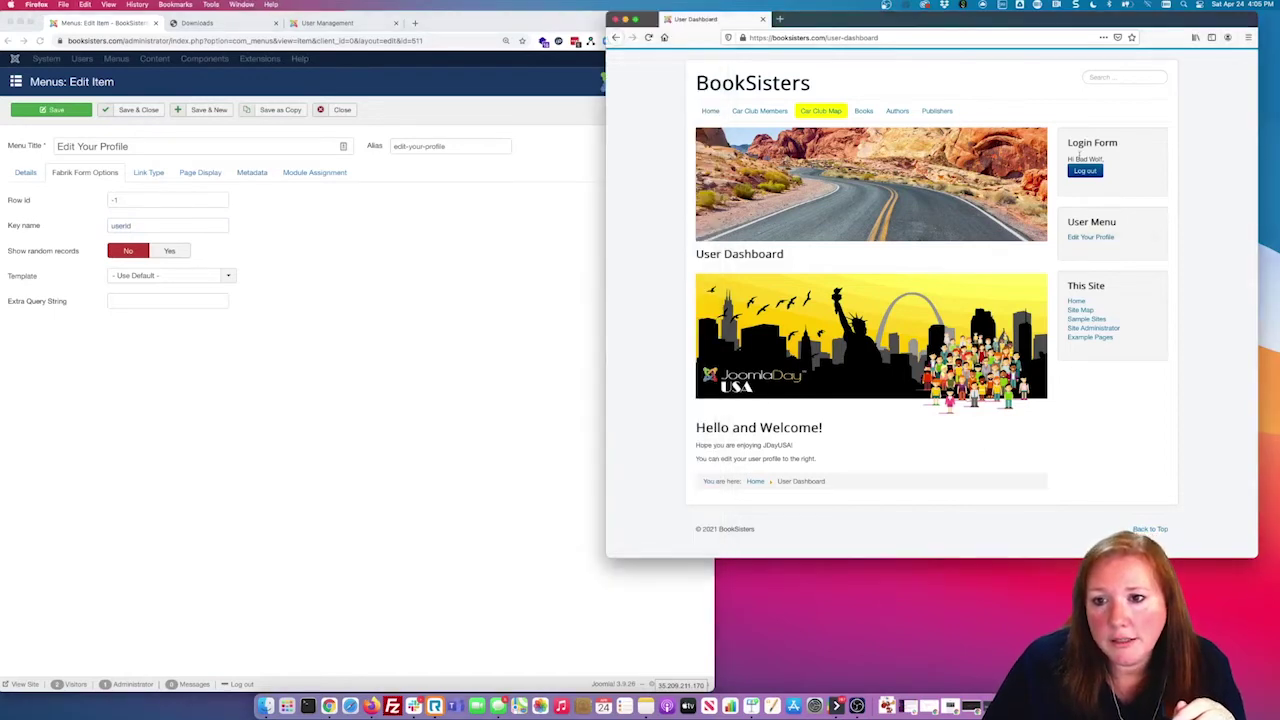
# Step: View the new member's prefilled Edit Your Profile form, then return to the User Management tab
pyautogui.click(1090, 237)
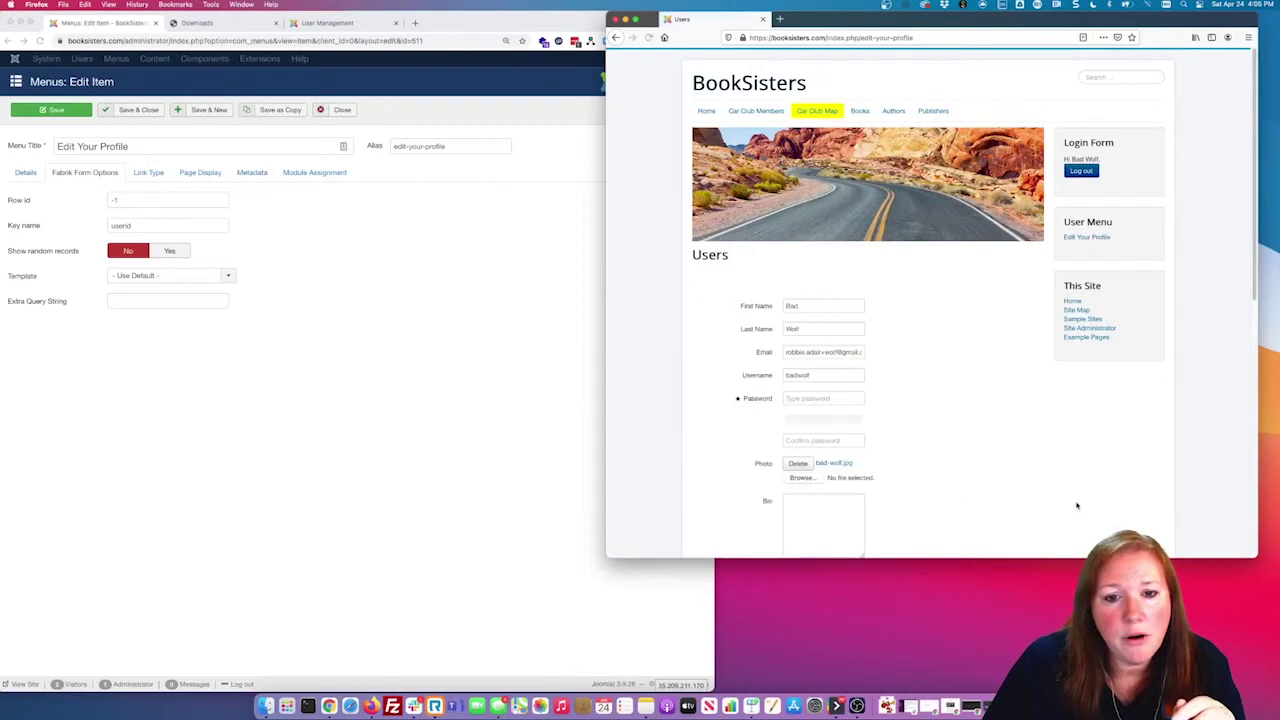
pyautogui.scroll(-10, 957, 400)
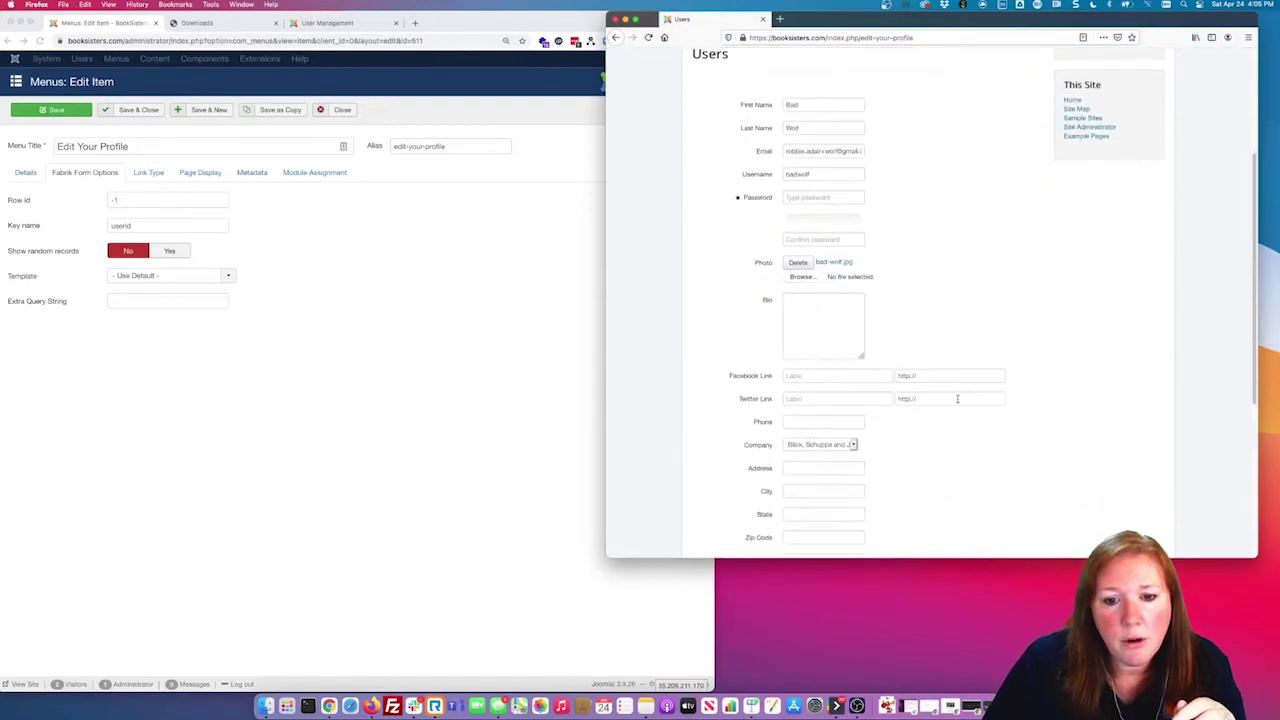
pyautogui.scroll(10, 958, 403)
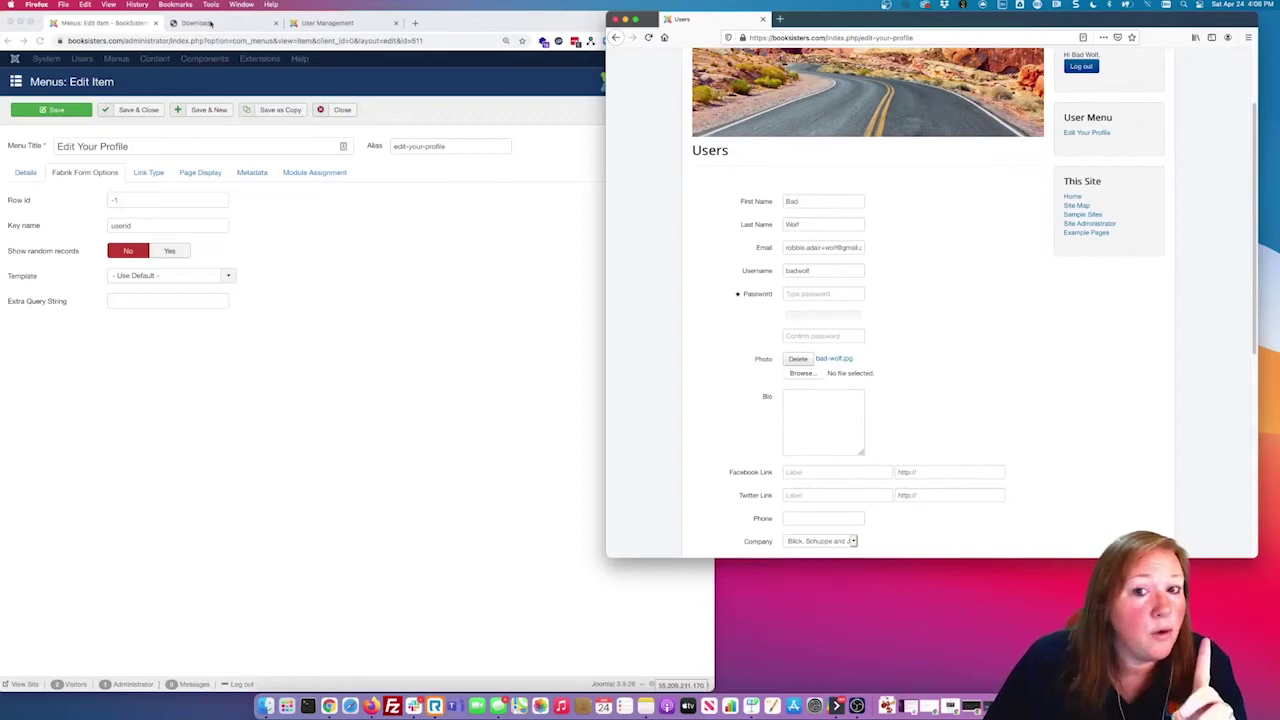
pyautogui.click(354, 99)
pyautogui.click(335, 22)
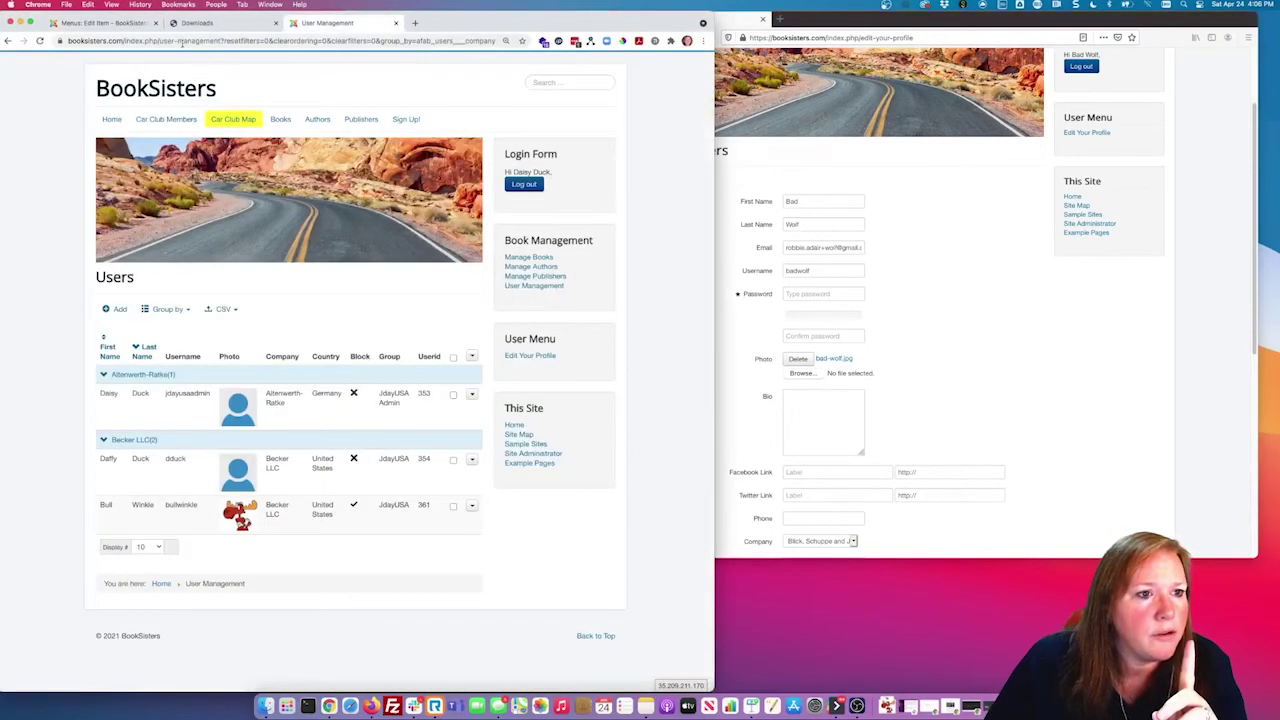
# Step: Reload the Users list showing the new member, close the menu item, and open Users > Manage
pyautogui.click(182, 42)
pyautogui.press('Return')
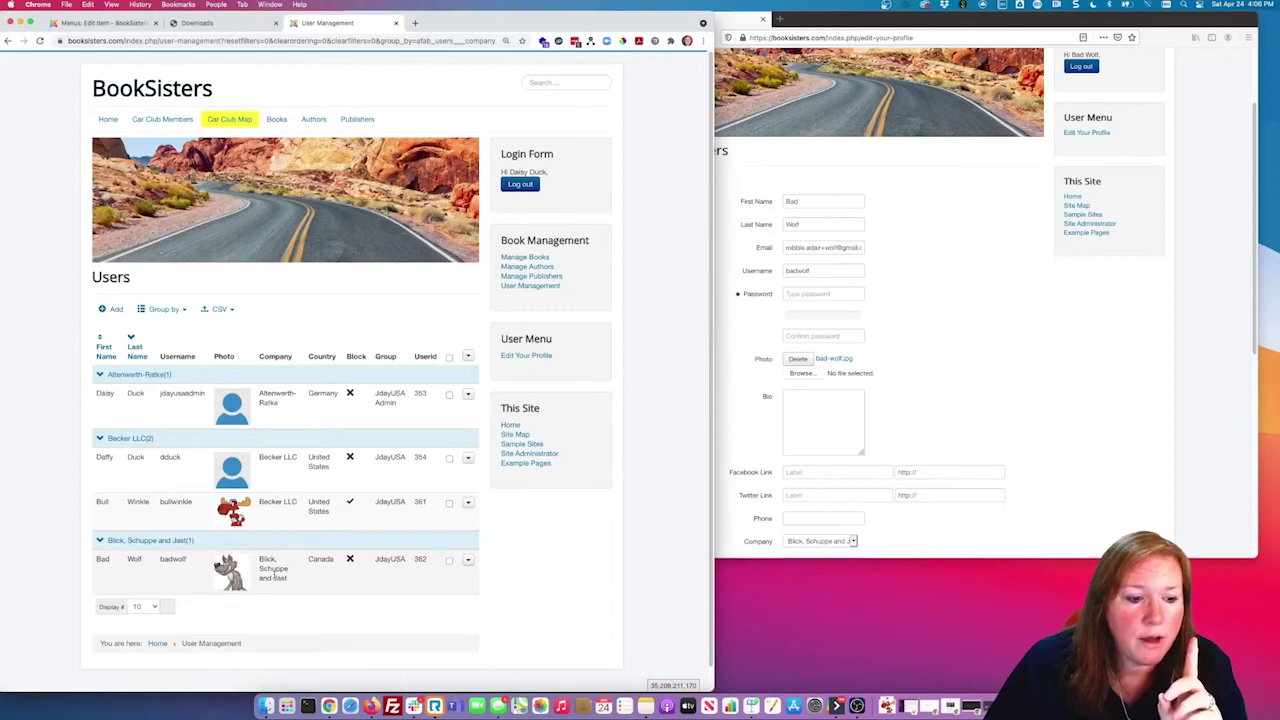
pyautogui.click(133, 23)
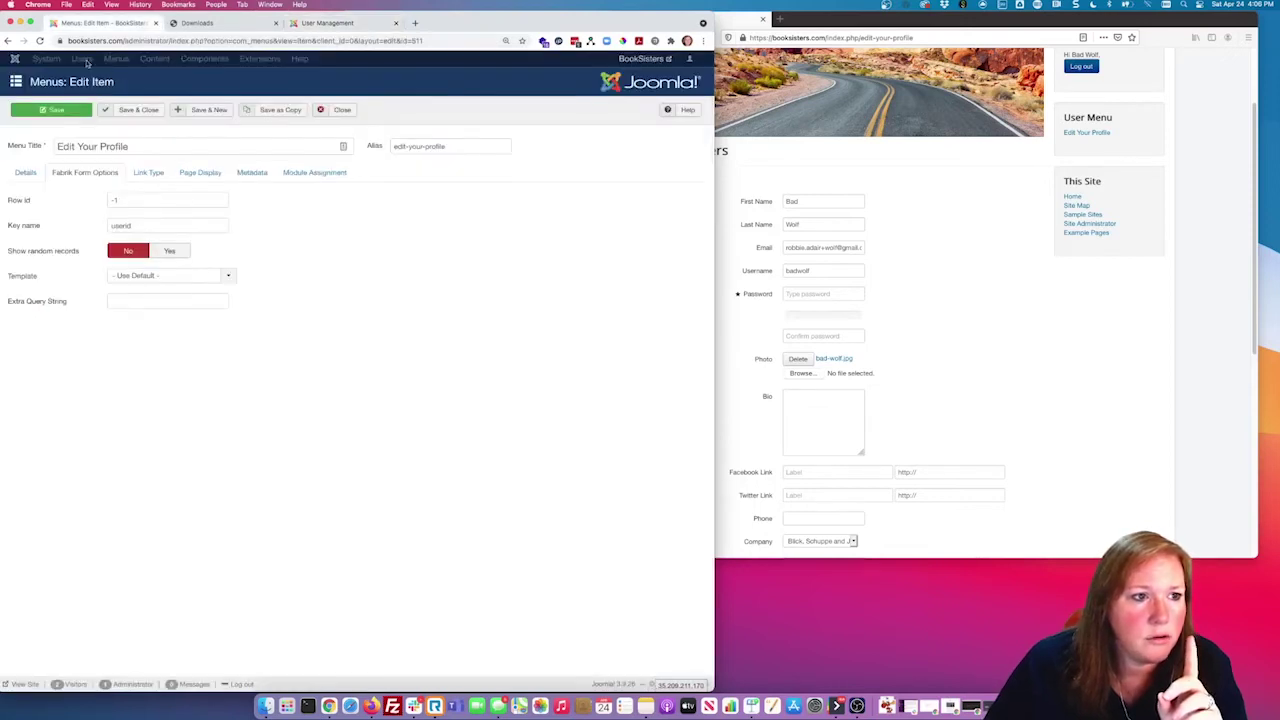
pyautogui.click(338, 110)
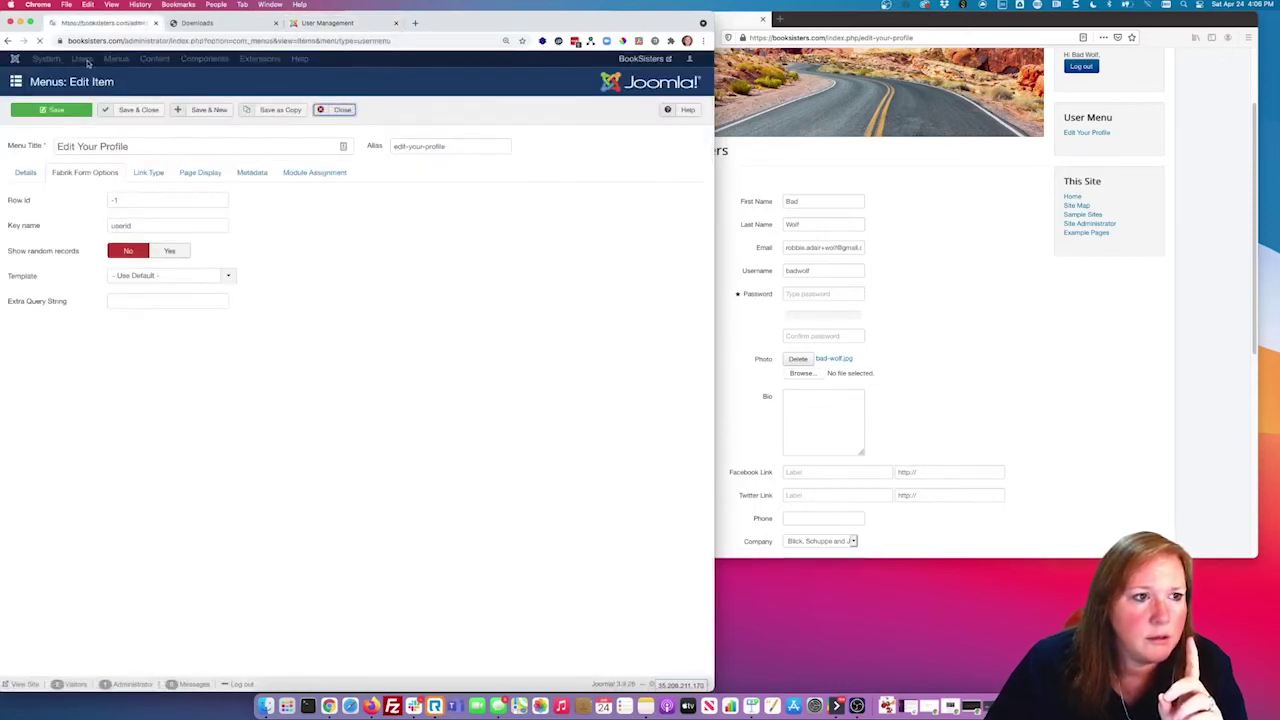
pyautogui.click(90, 62)
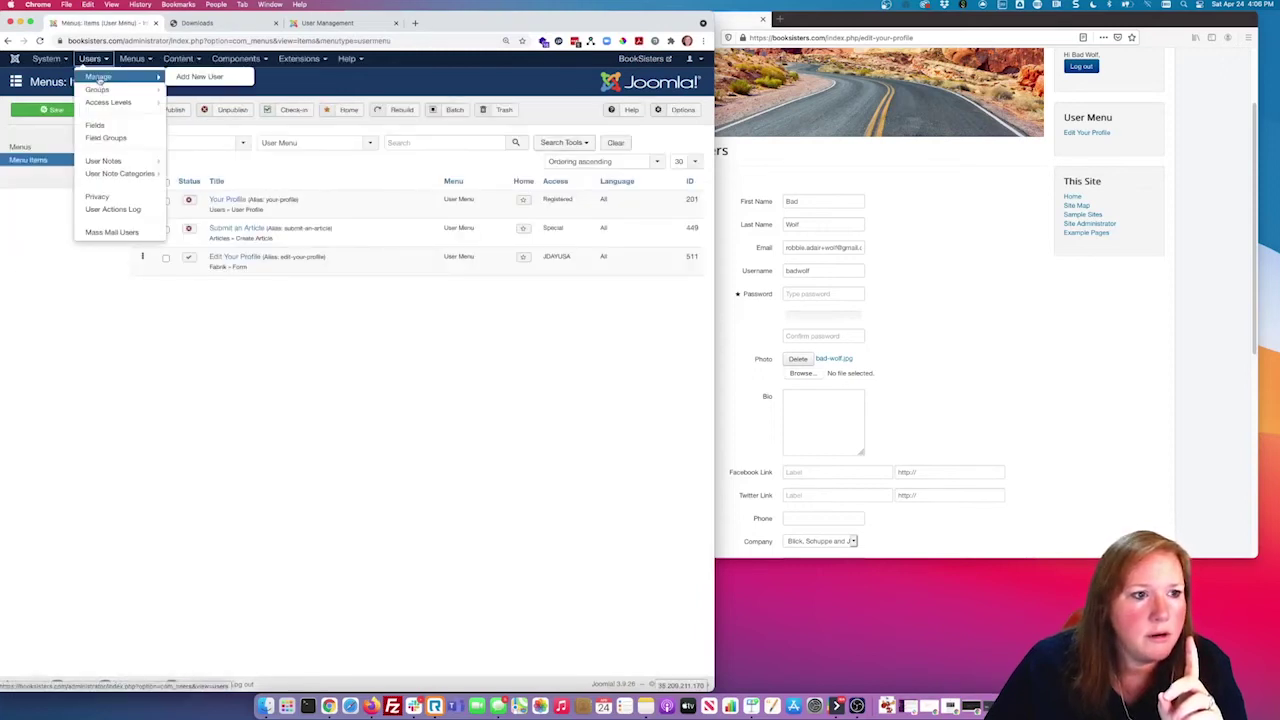
pyautogui.click(99, 78)
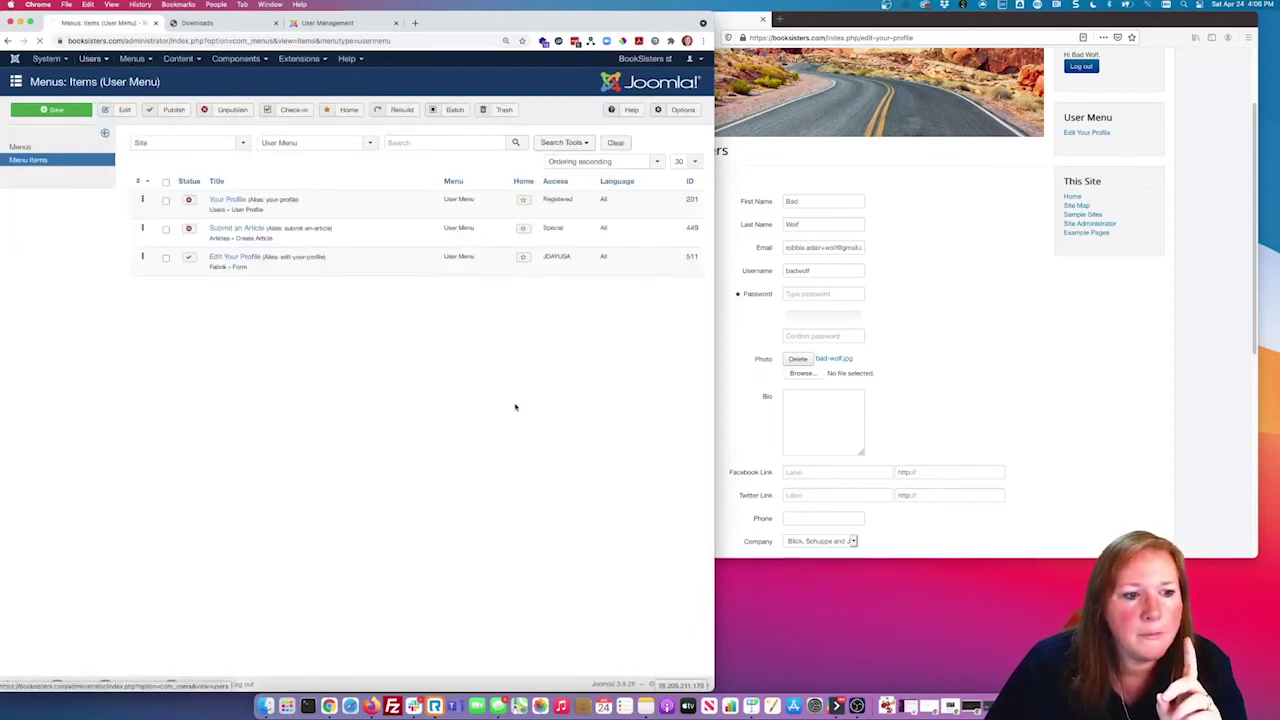
# Step: Change the member's first name in the front-end profile form and save it
pyautogui.doubleClick(293, 219)
pyautogui.click(1037, 429)
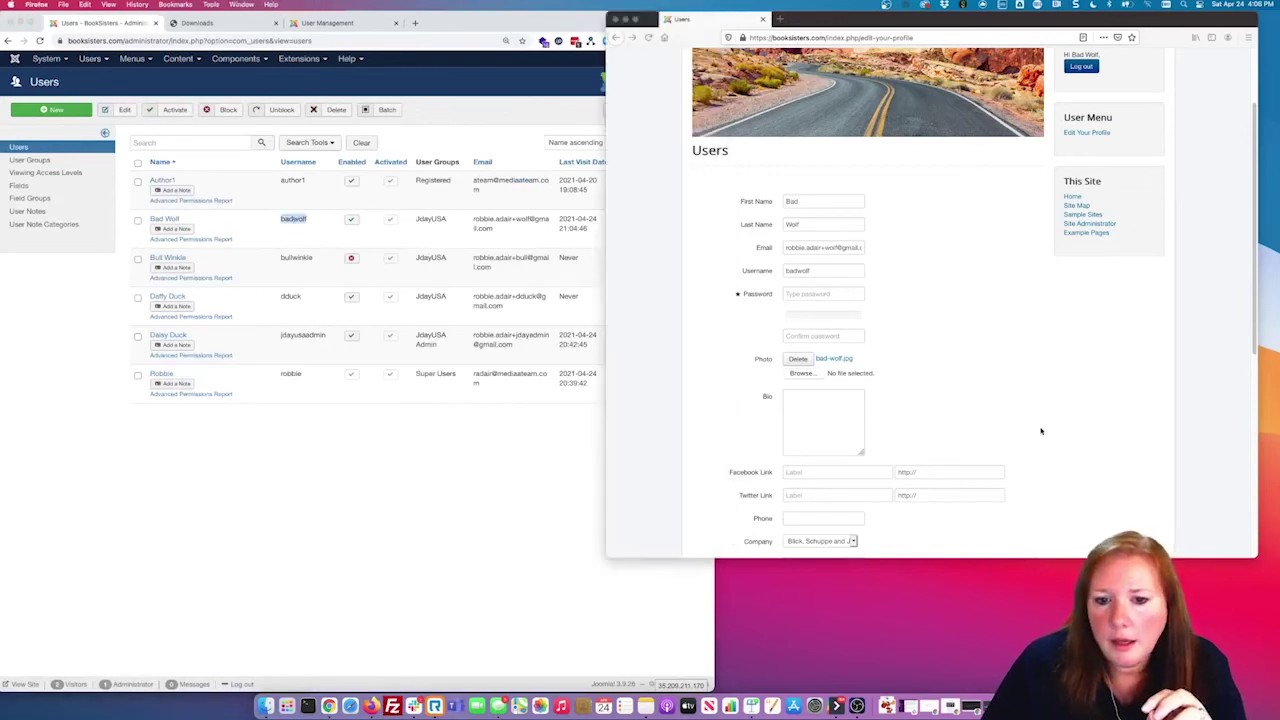
pyautogui.click(793, 202)
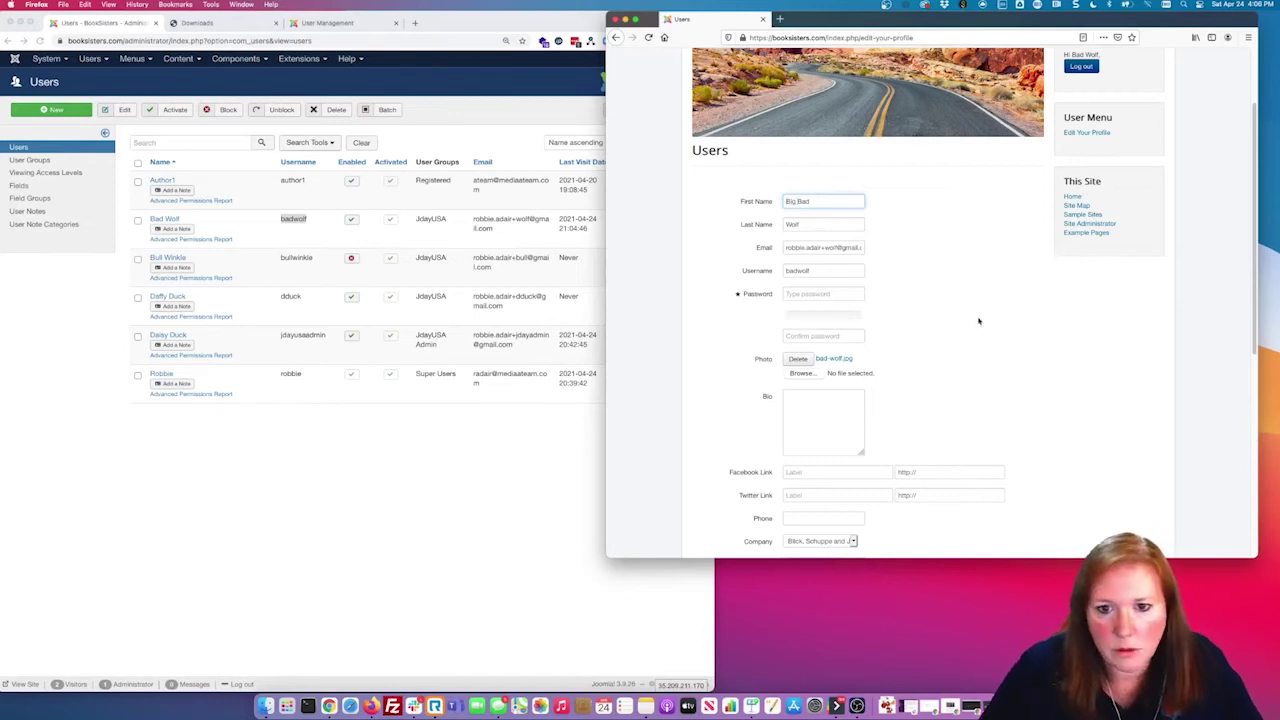
pyautogui.scroll(-5, 977, 317)
pyautogui.click(715, 452)
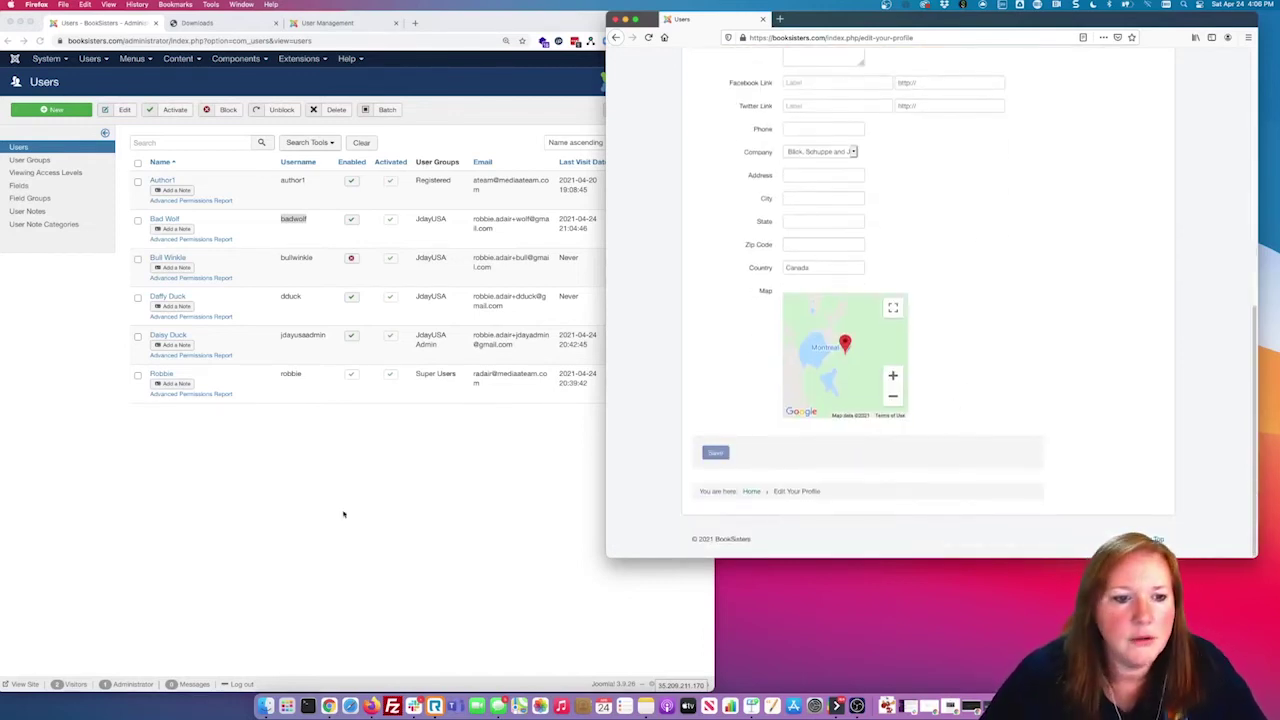
# Step: Reload the admin user accounts and the front-end Users list to confirm the new first name
pyautogui.click(339, 511)
pyautogui.click(40, 41)
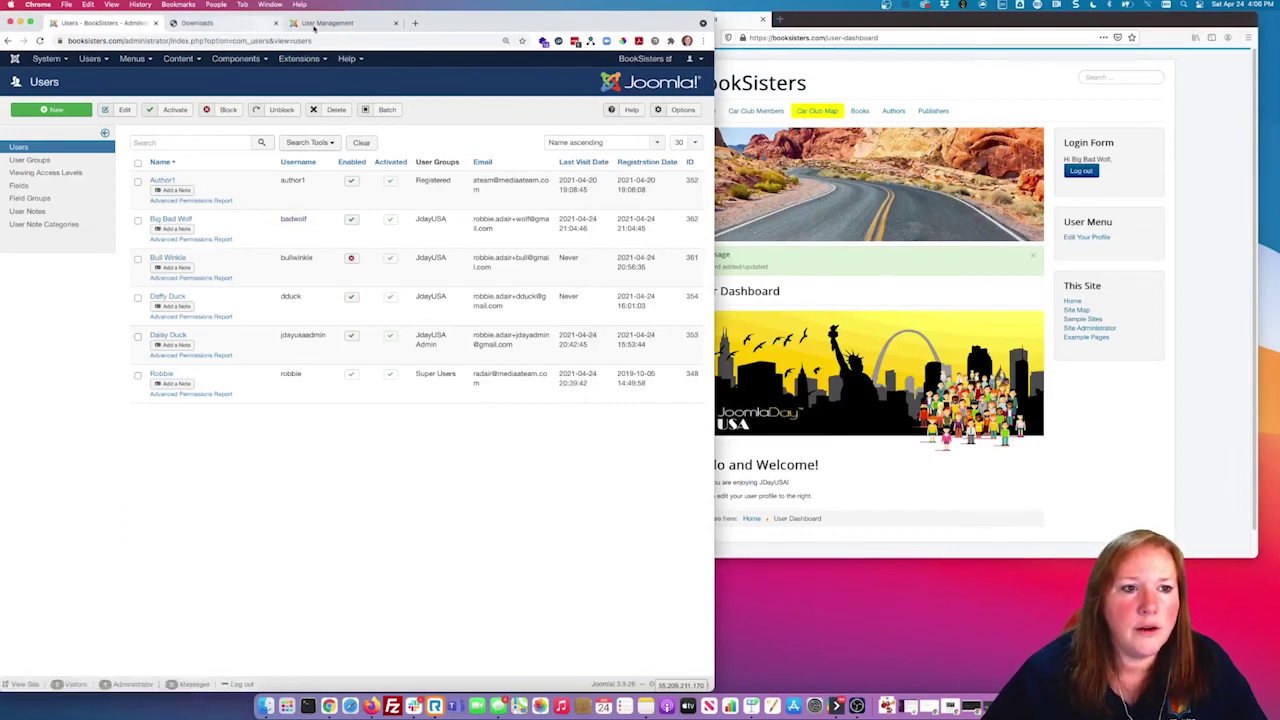
pyautogui.click(316, 29)
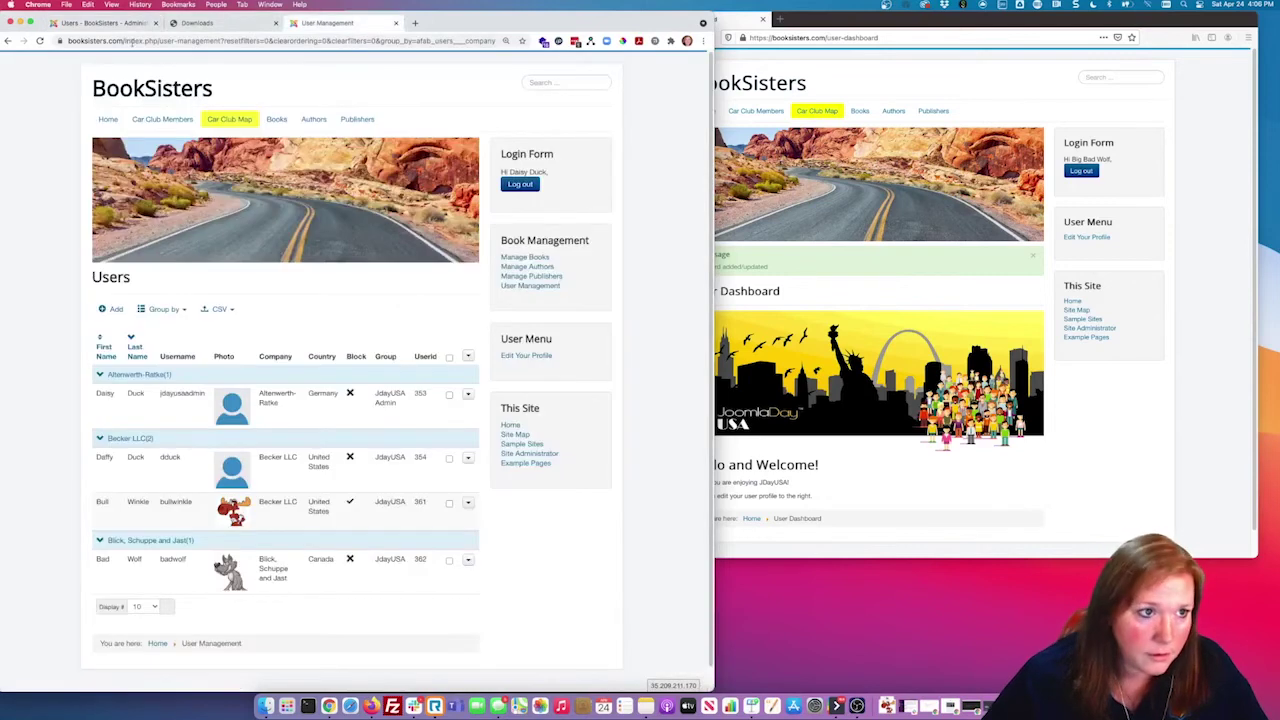
pyautogui.click(40, 41)
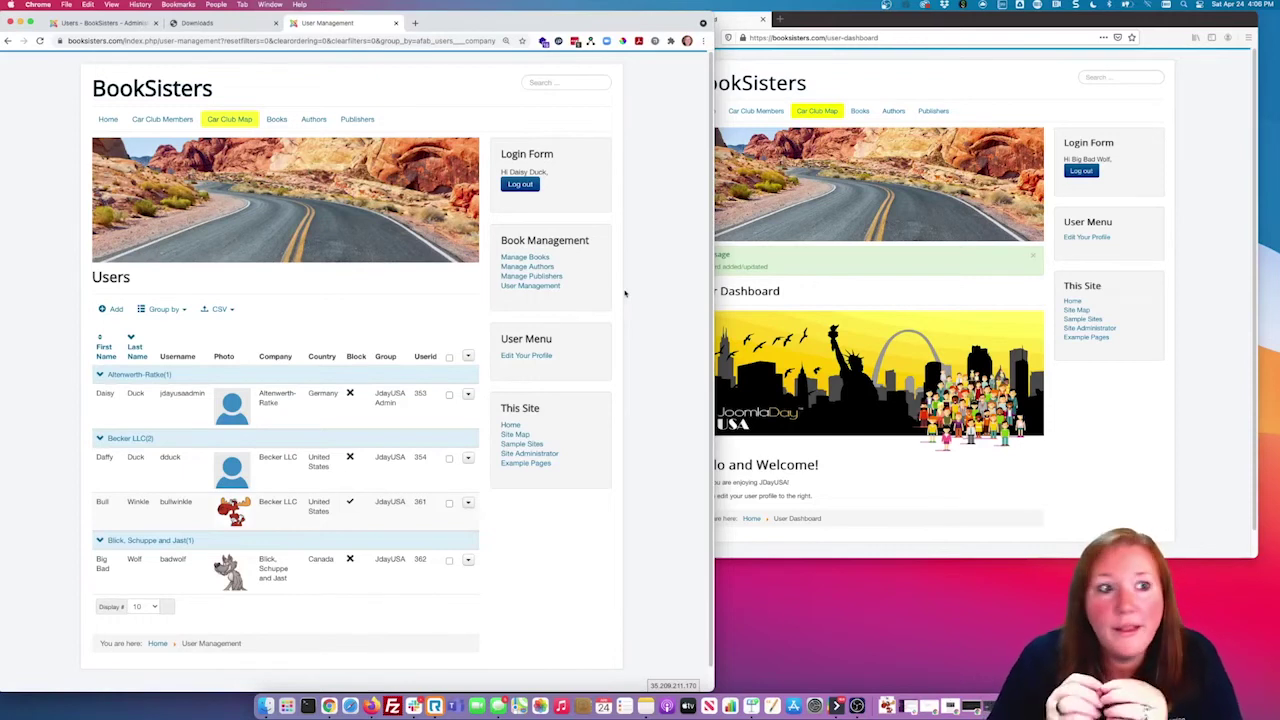
pyautogui.click(130, 22)
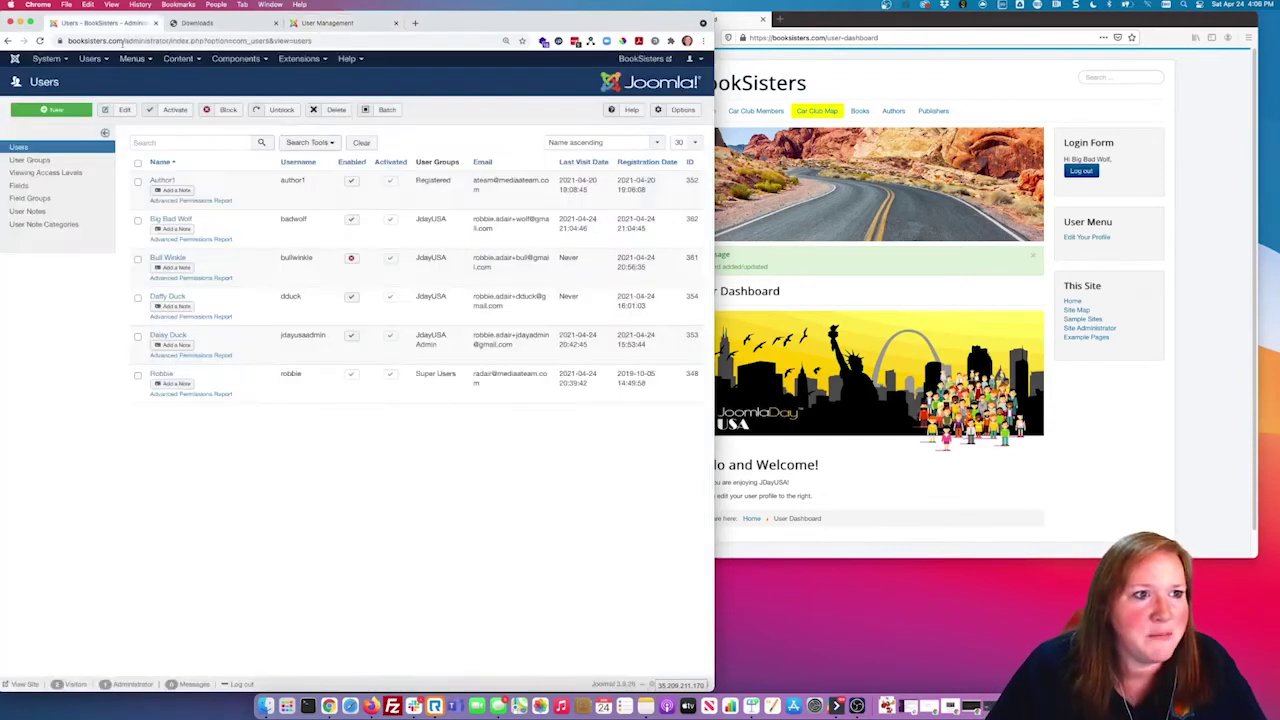
# Step: Open the Fabrik Users form for editing and show its plug-in settings
pyautogui.click(236, 58)
pyautogui.moveTo(252, 114)
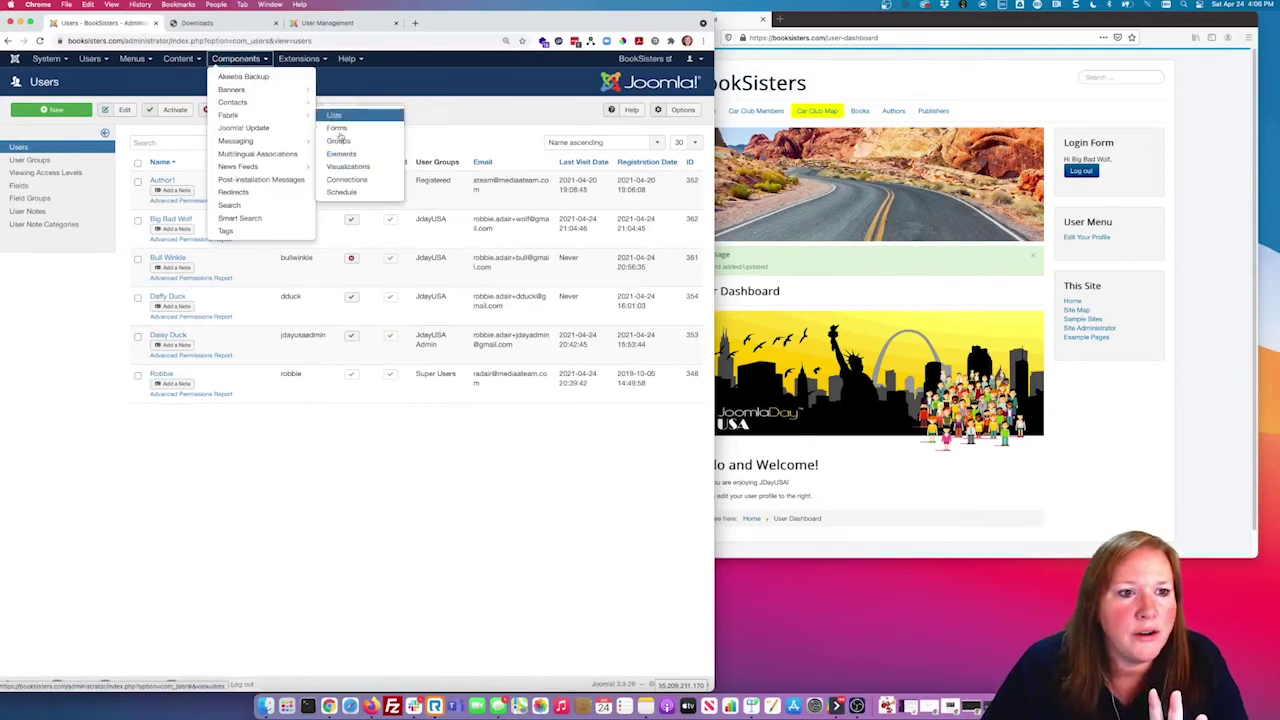
pyautogui.click(343, 130)
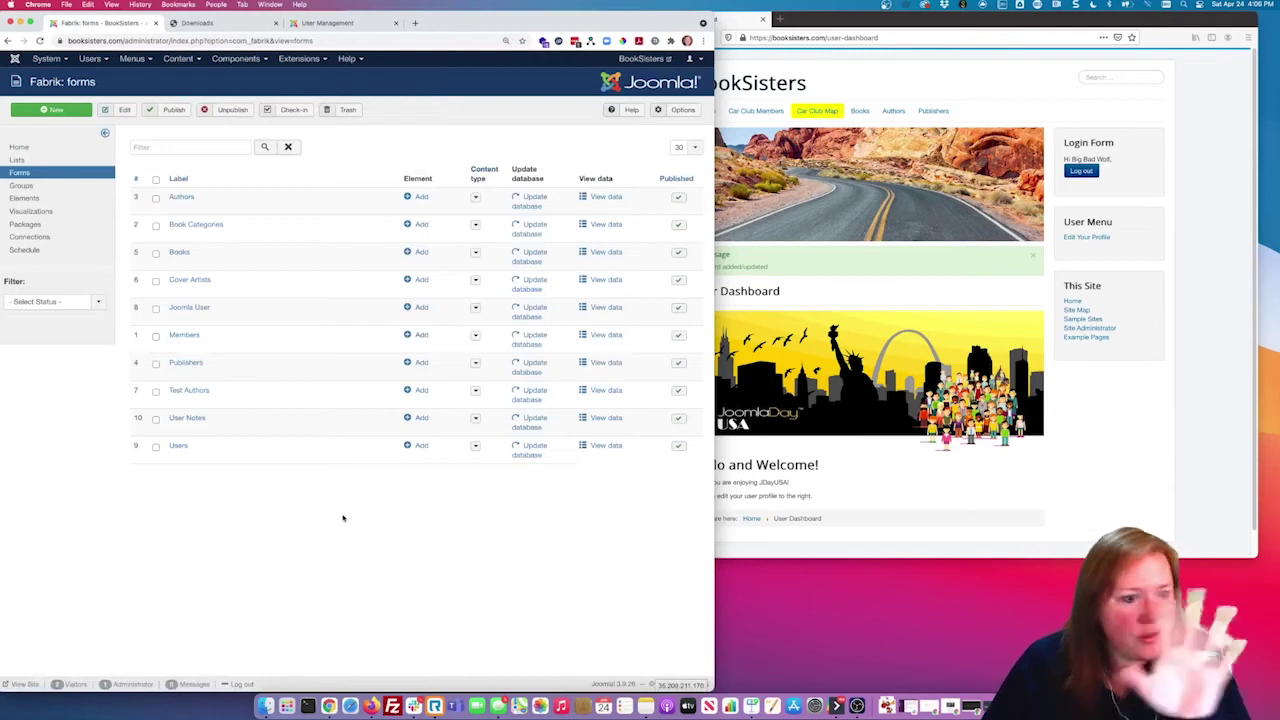
pyautogui.click(180, 446)
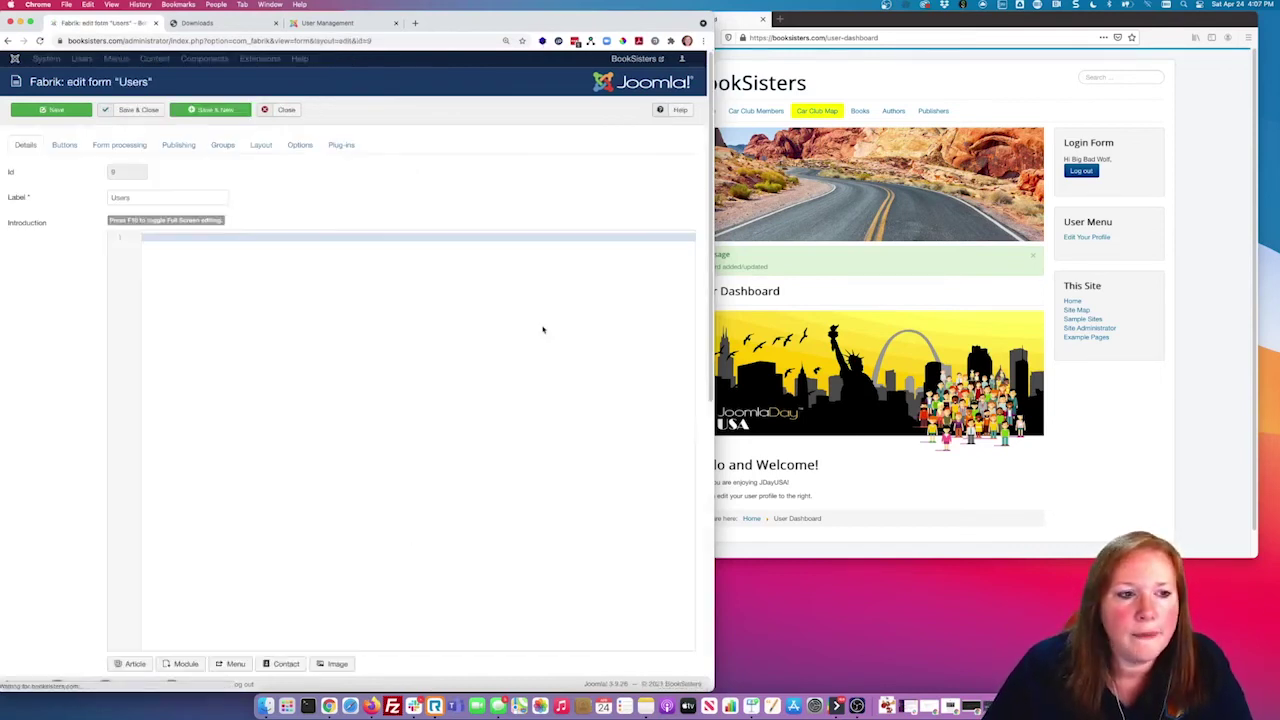
pyautogui.click(352, 146)
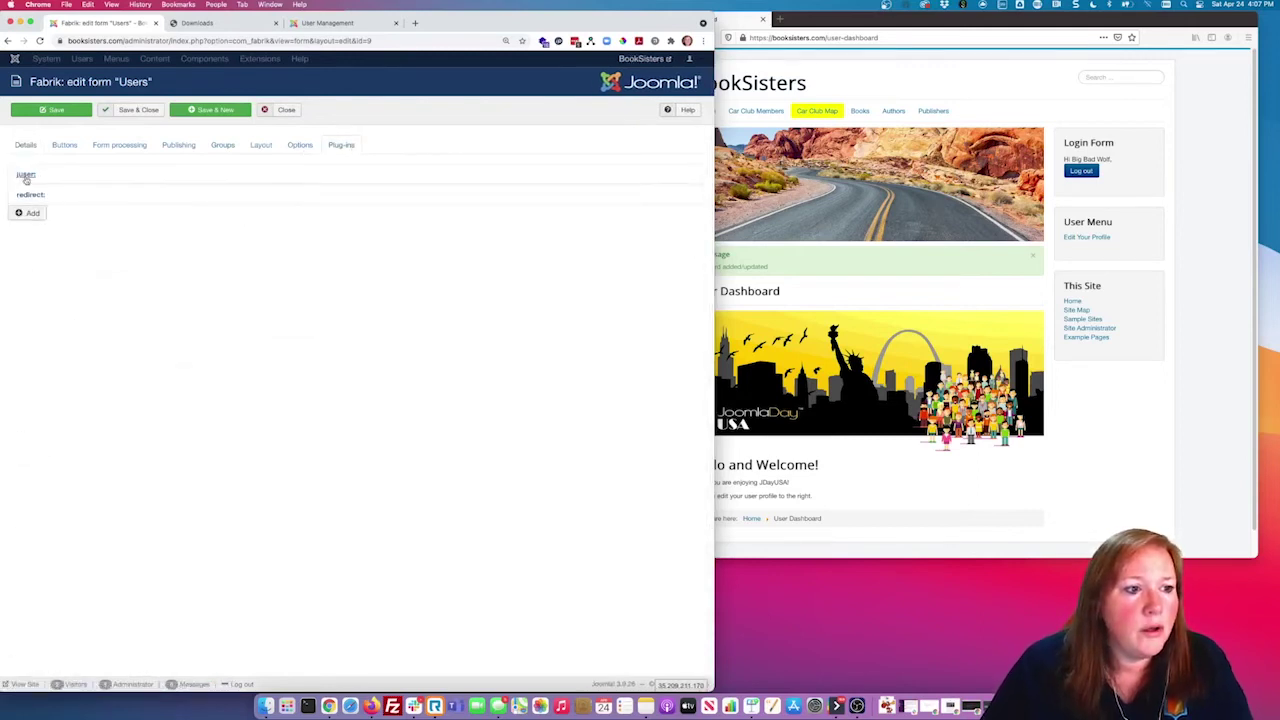
# Step: Delete the blank plug-in entry so only juser and redirect remain
pyautogui.click(28, 211)
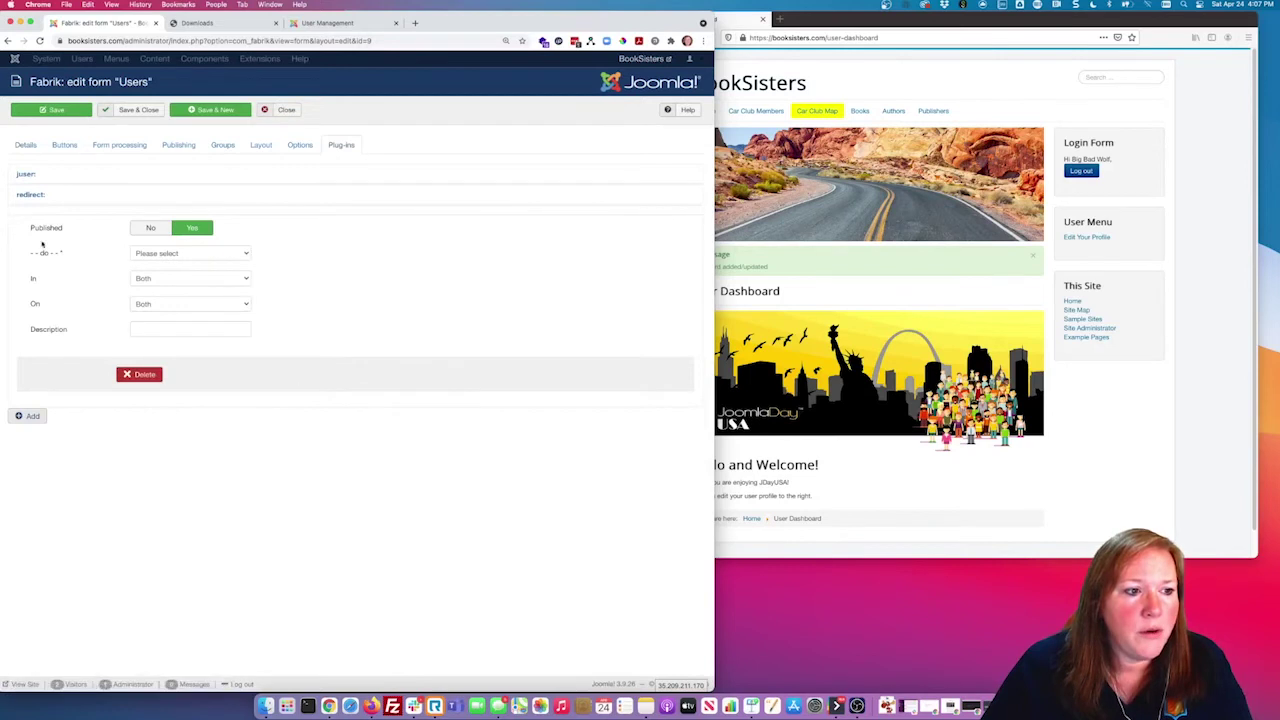
pyautogui.click(163, 257)
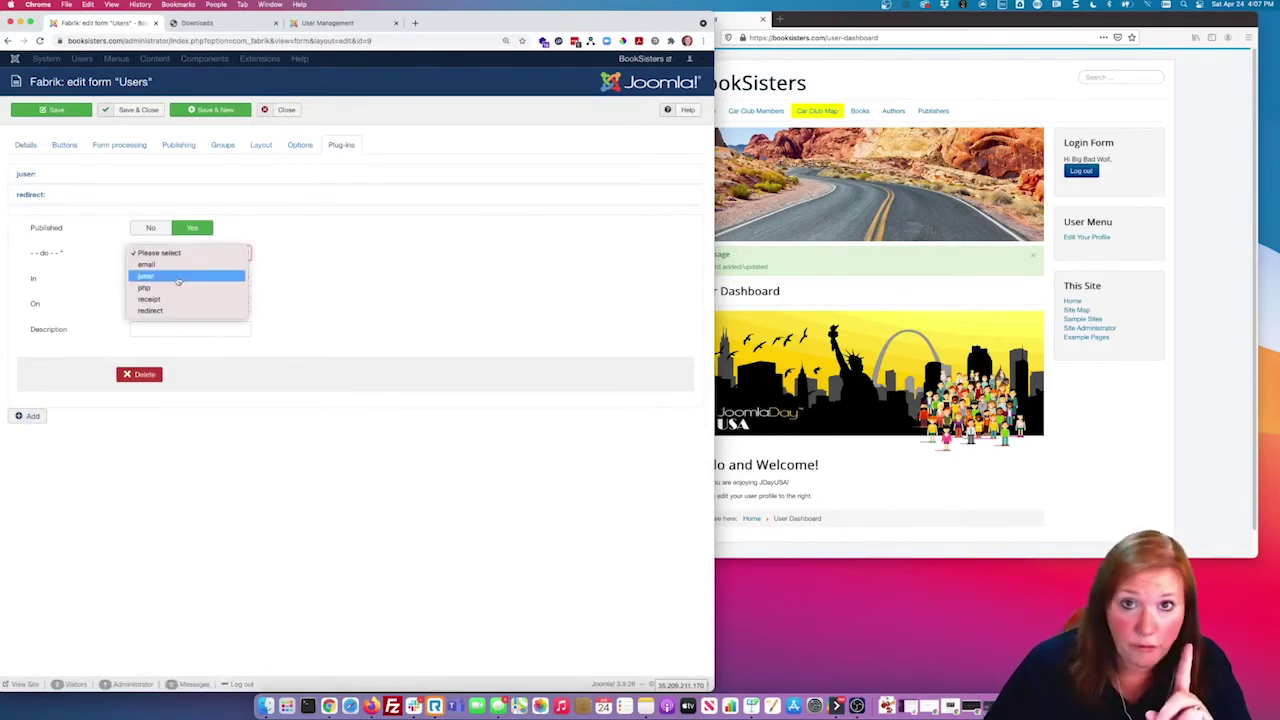
pyautogui.click(135, 377)
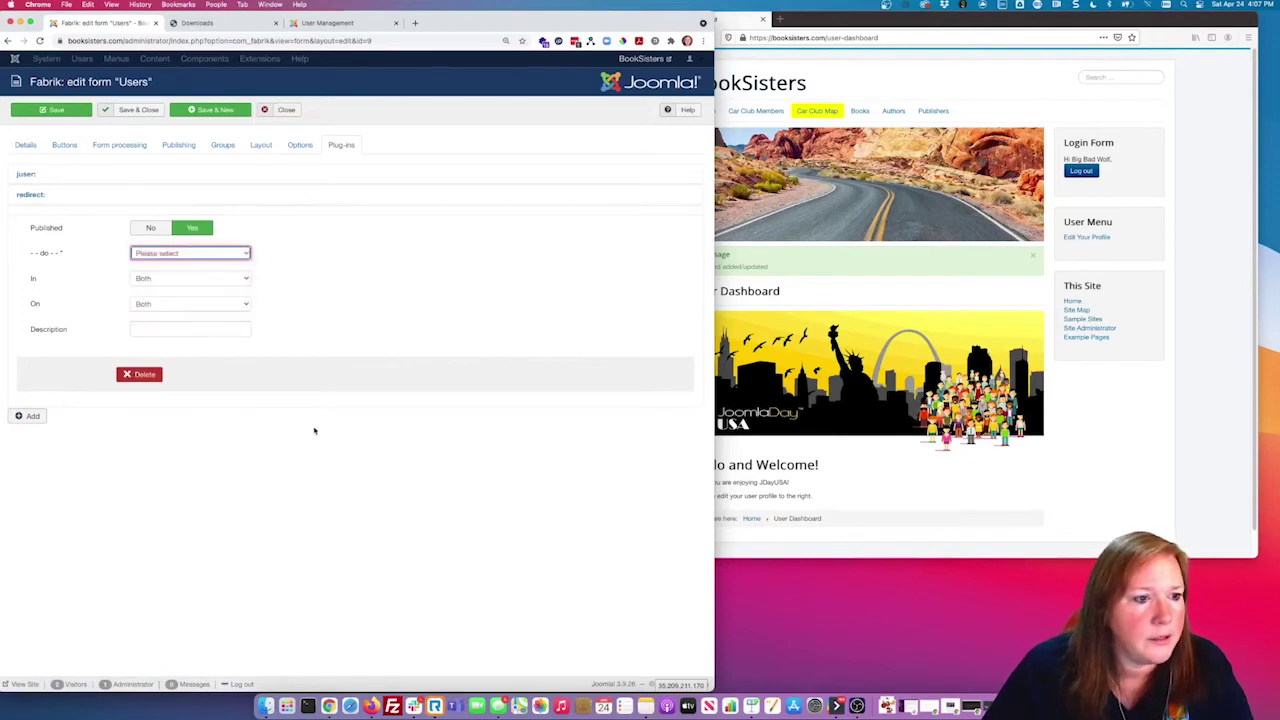
pyautogui.click(133, 380)
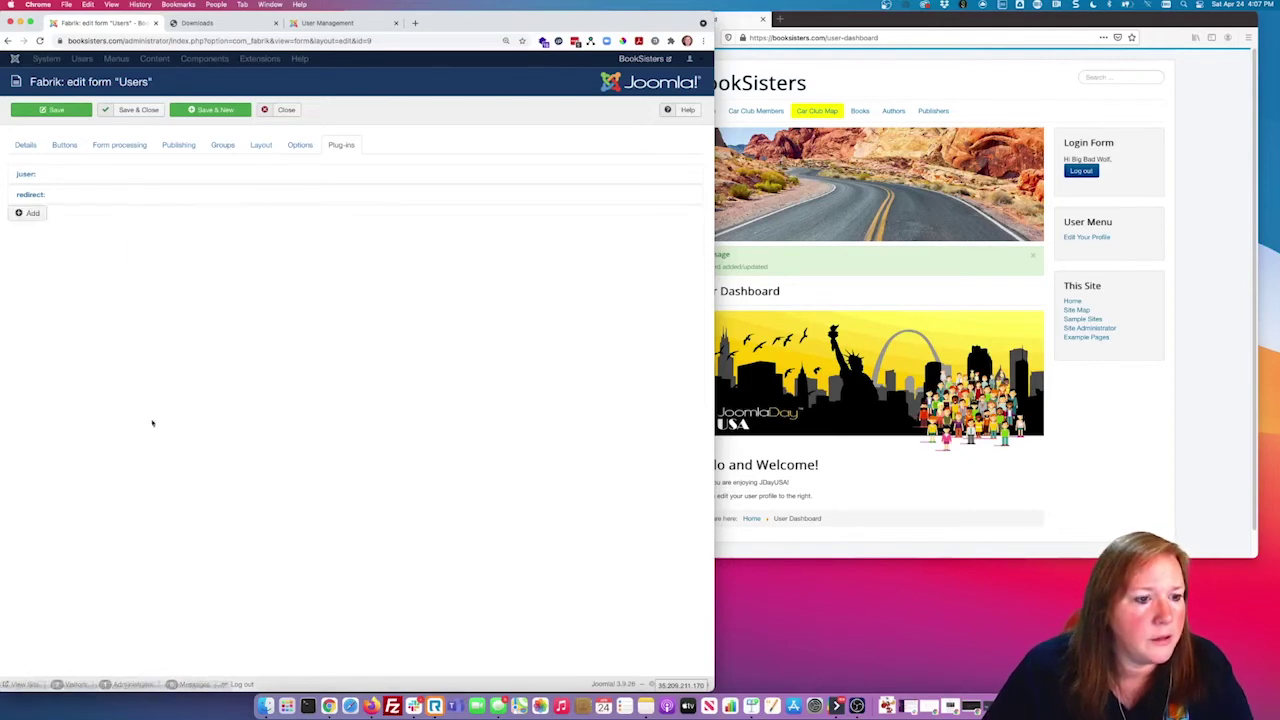
# Step: Review the juser plug-in's In and On settings, leaving both at Both, then collapse it
pyautogui.click(25, 174)
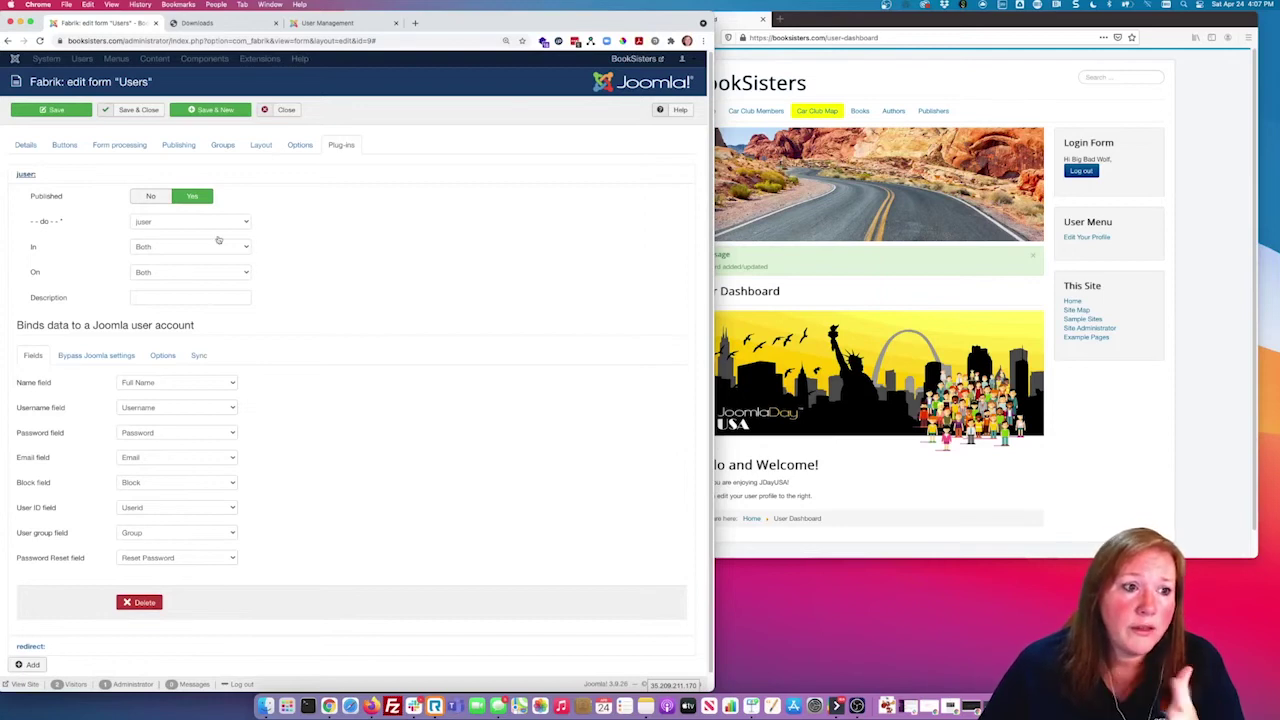
pyautogui.click(181, 253)
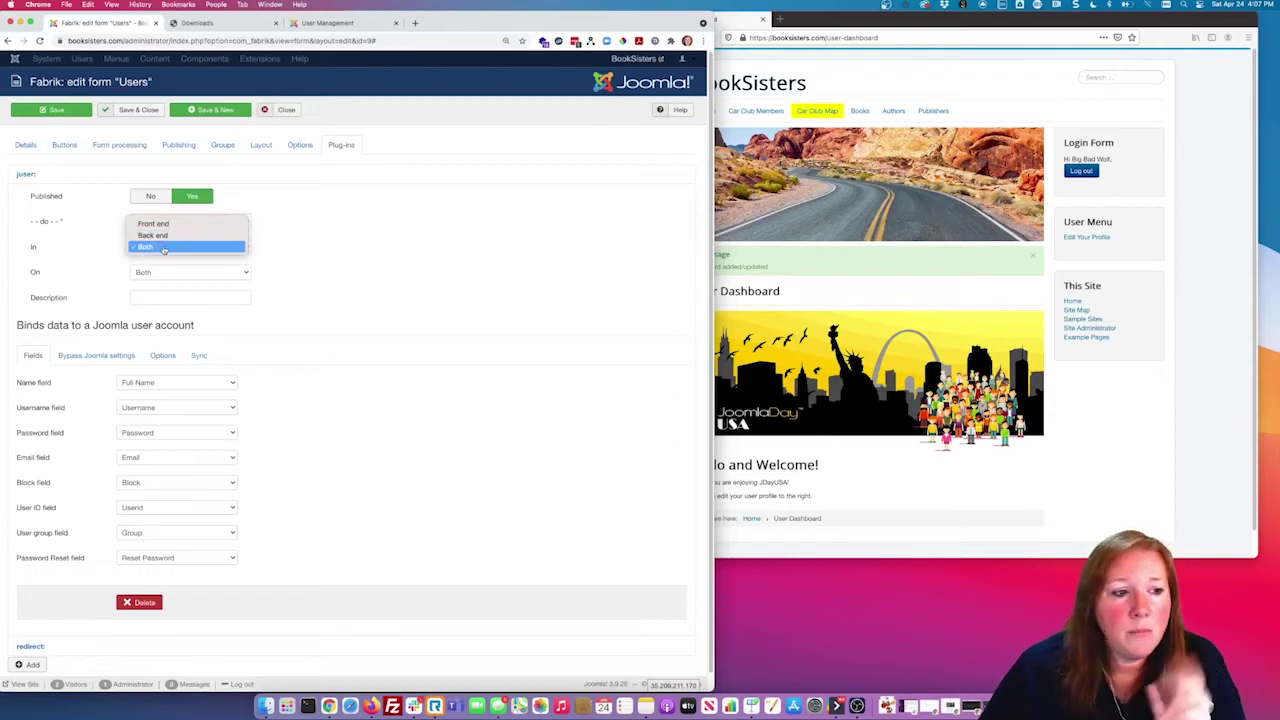
pyautogui.click(164, 249)
pyautogui.click(158, 272)
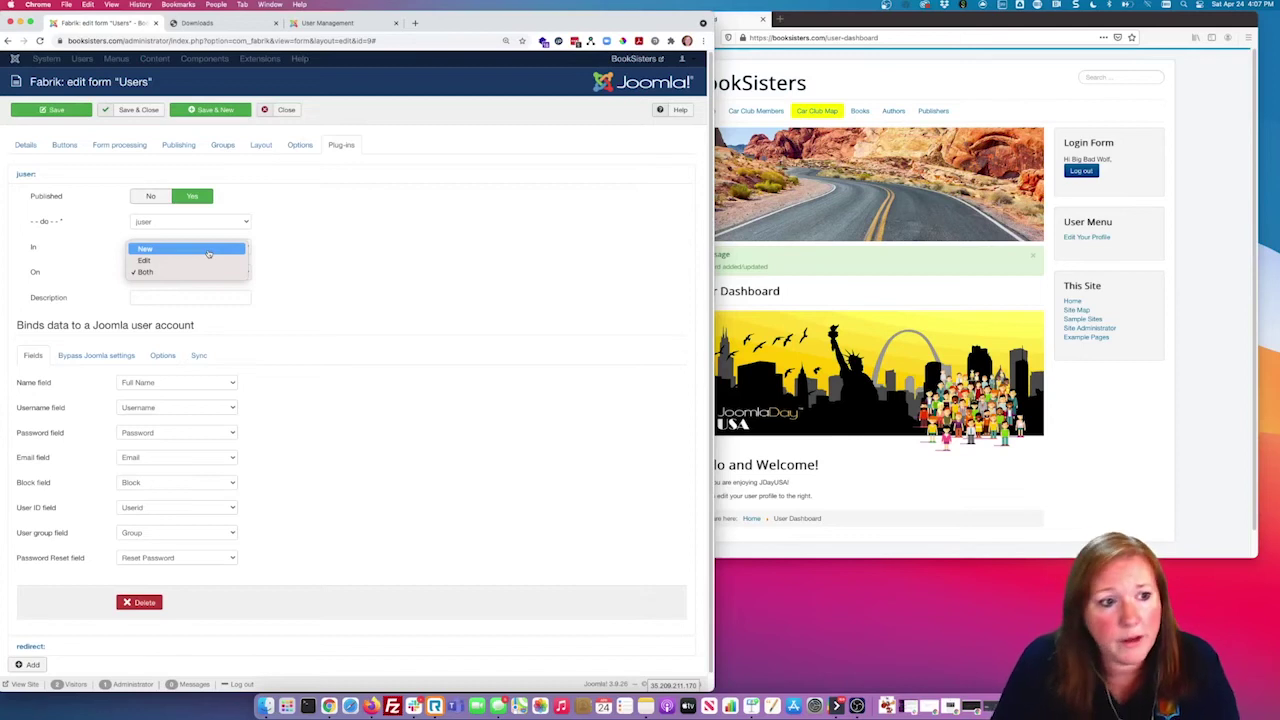
pyautogui.click(290, 271)
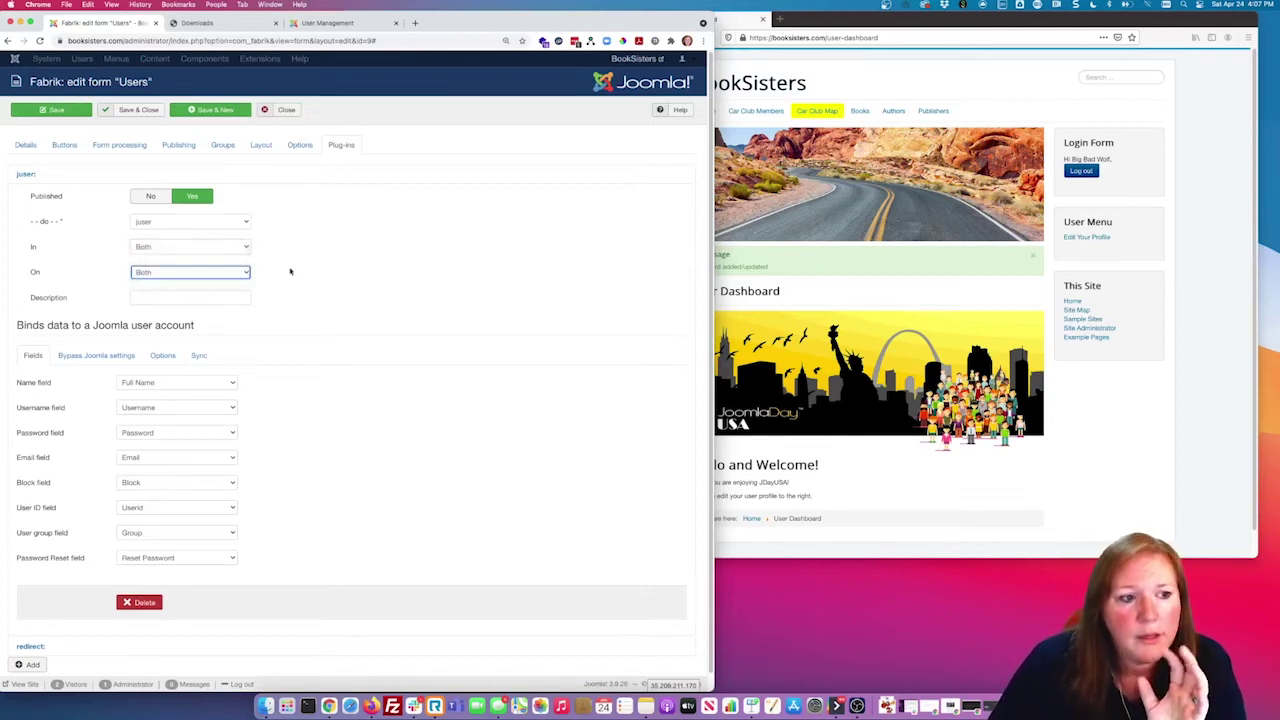
pyautogui.click(218, 273)
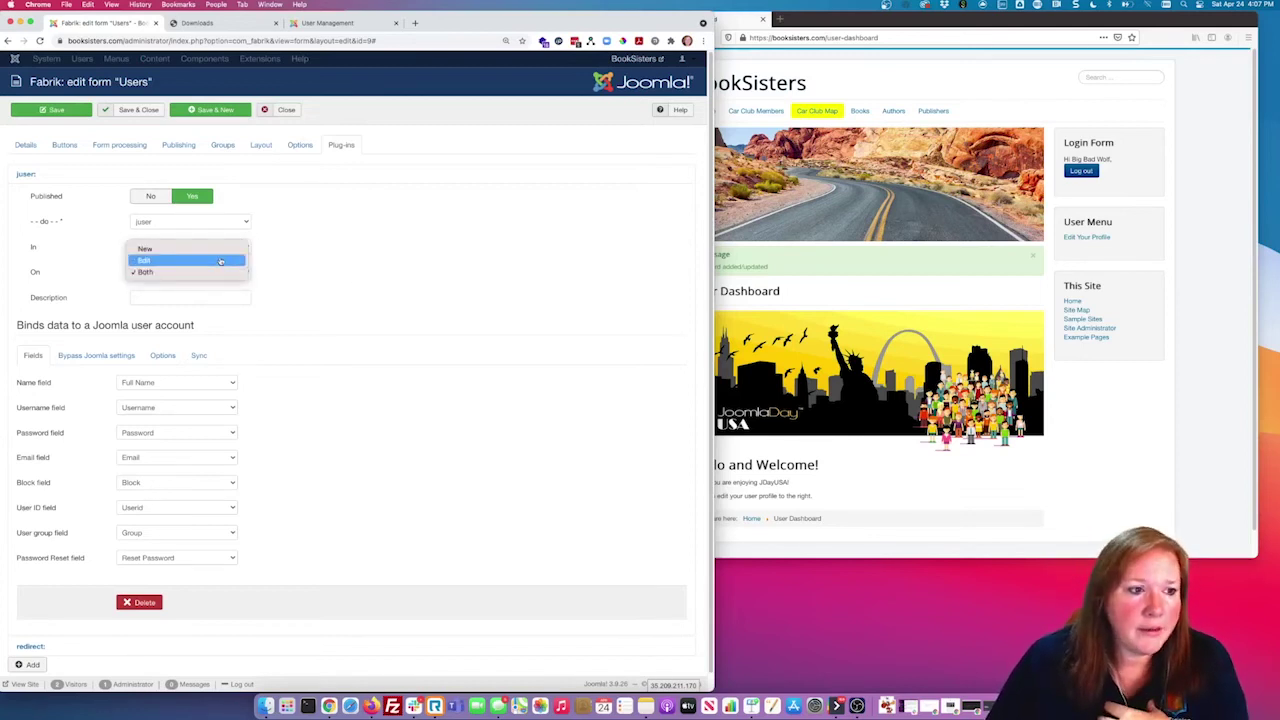
pyautogui.click(347, 268)
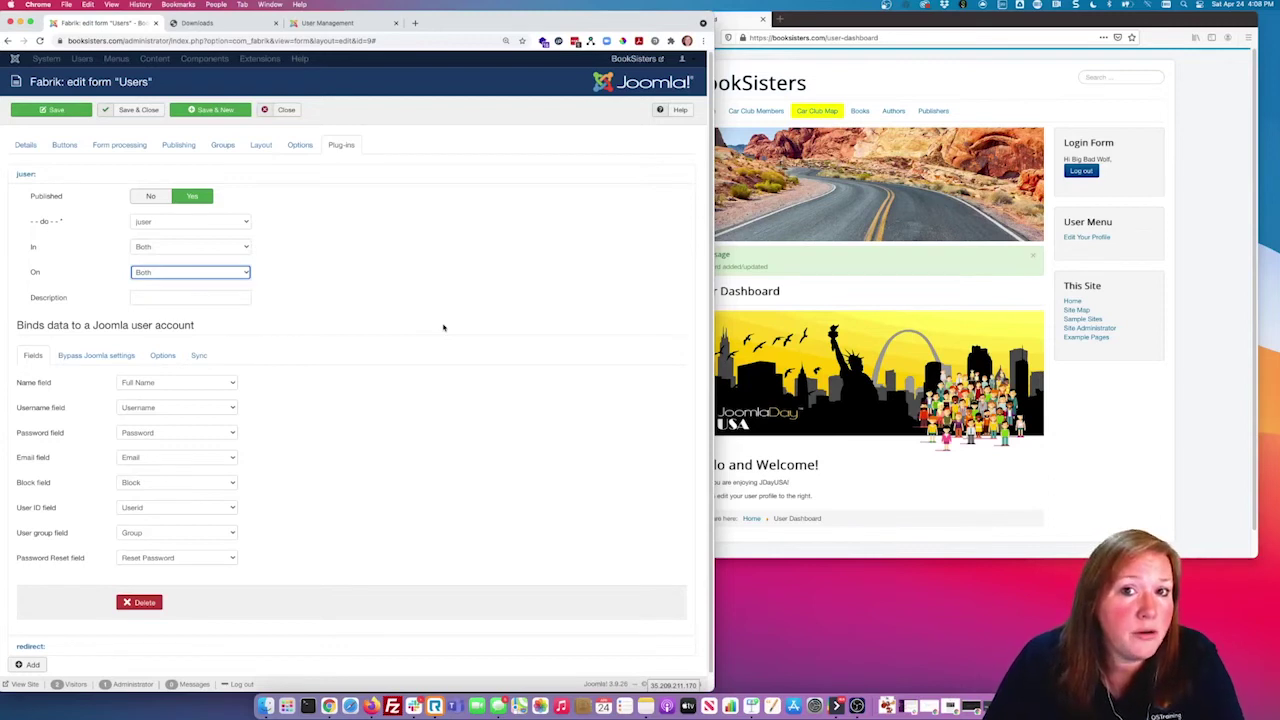
pyautogui.click(36, 176)
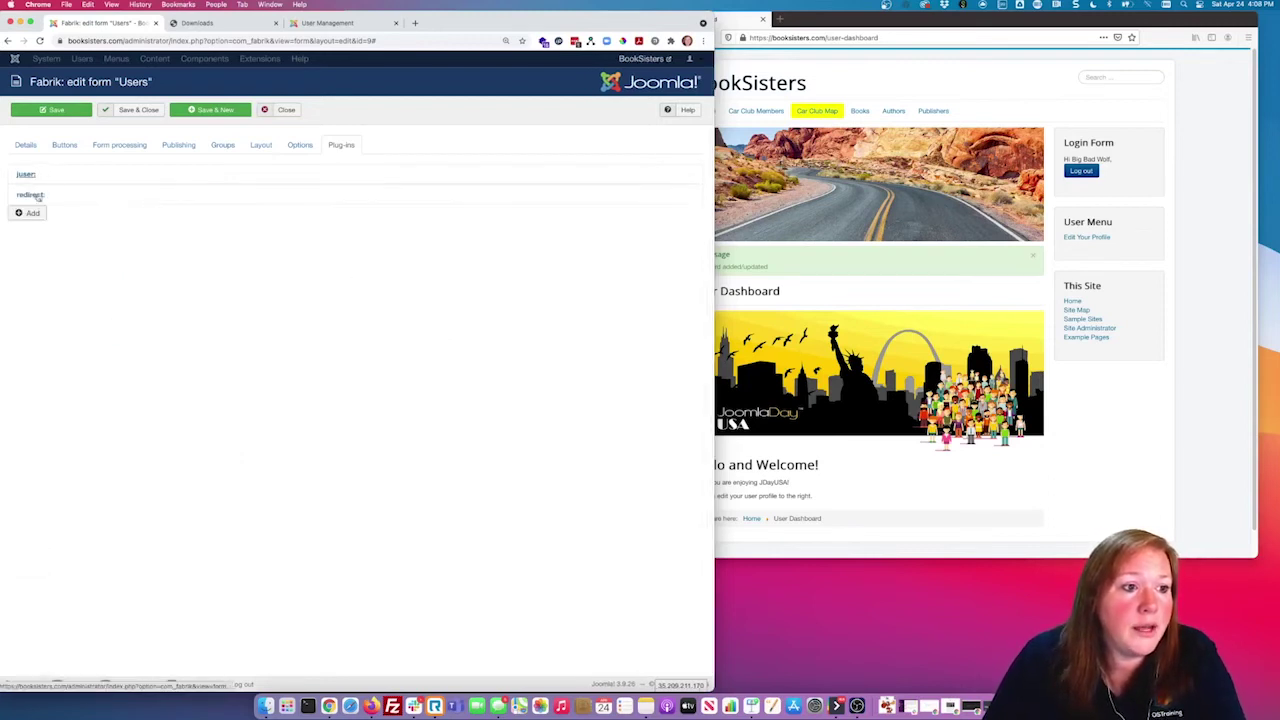
pyautogui.click(30, 211)
pyautogui.click(150, 256)
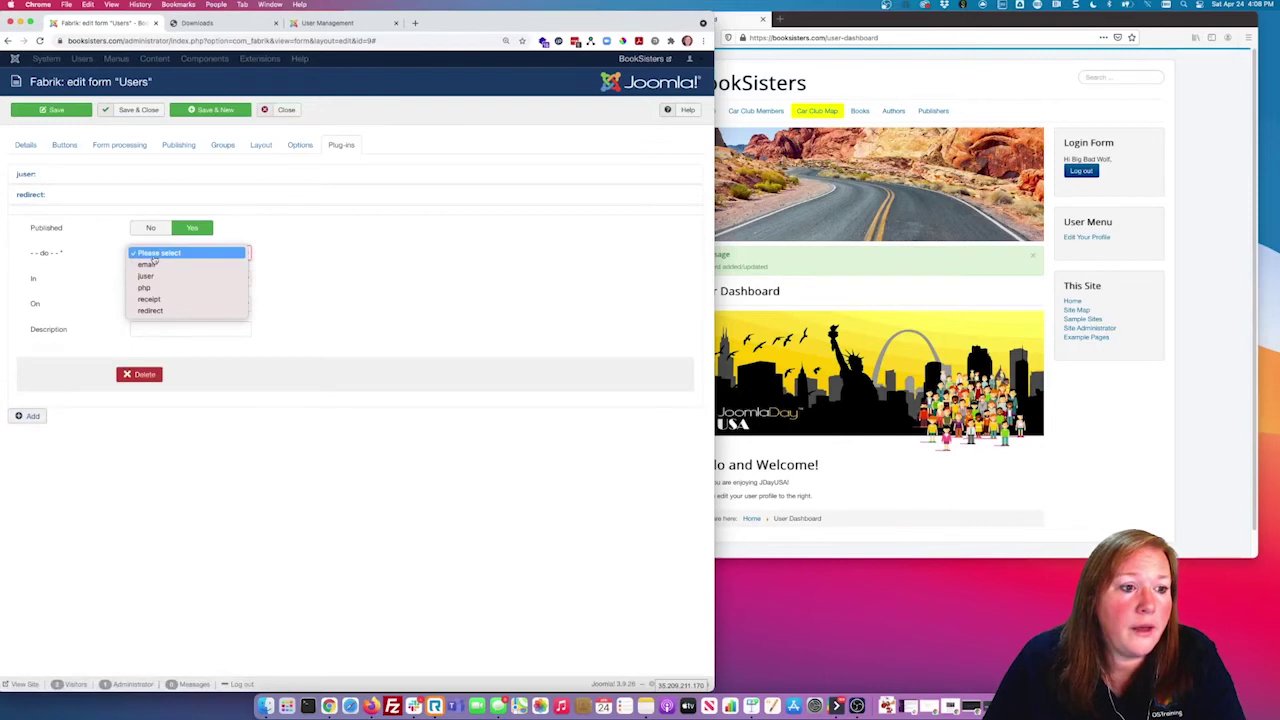
pyautogui.click(382, 327)
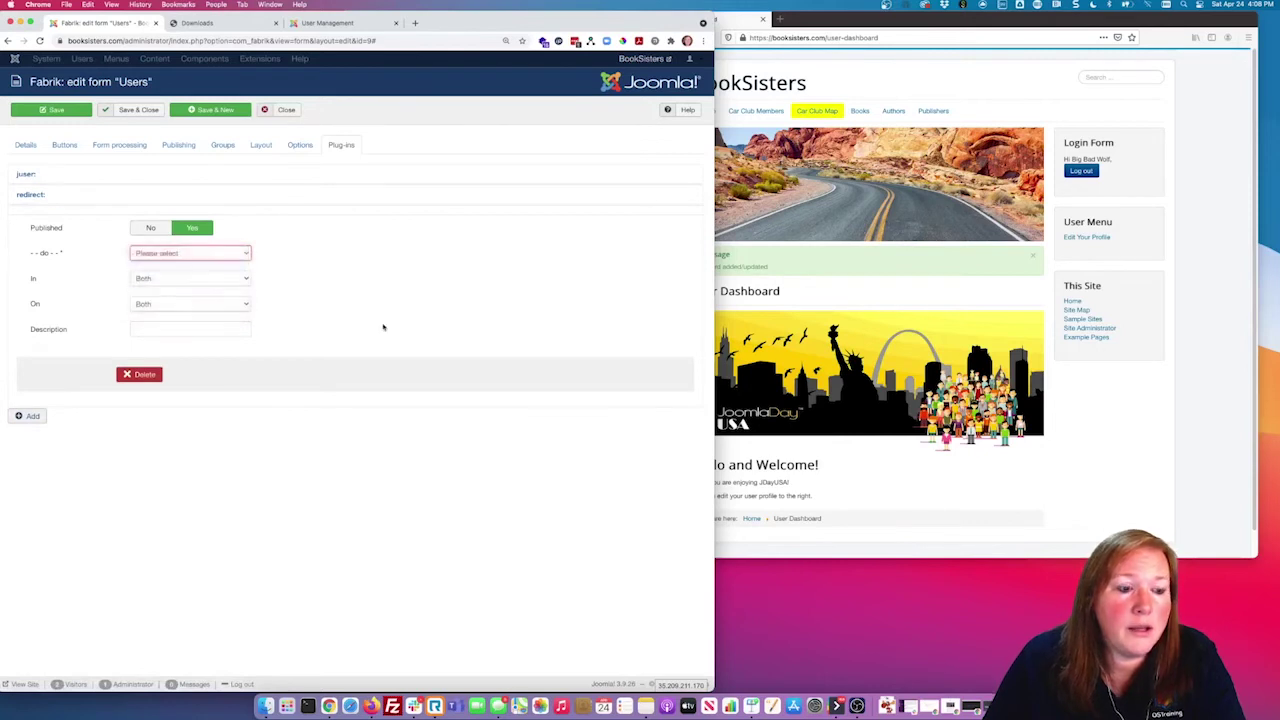
pyautogui.click(216, 317)
pyautogui.click(200, 290)
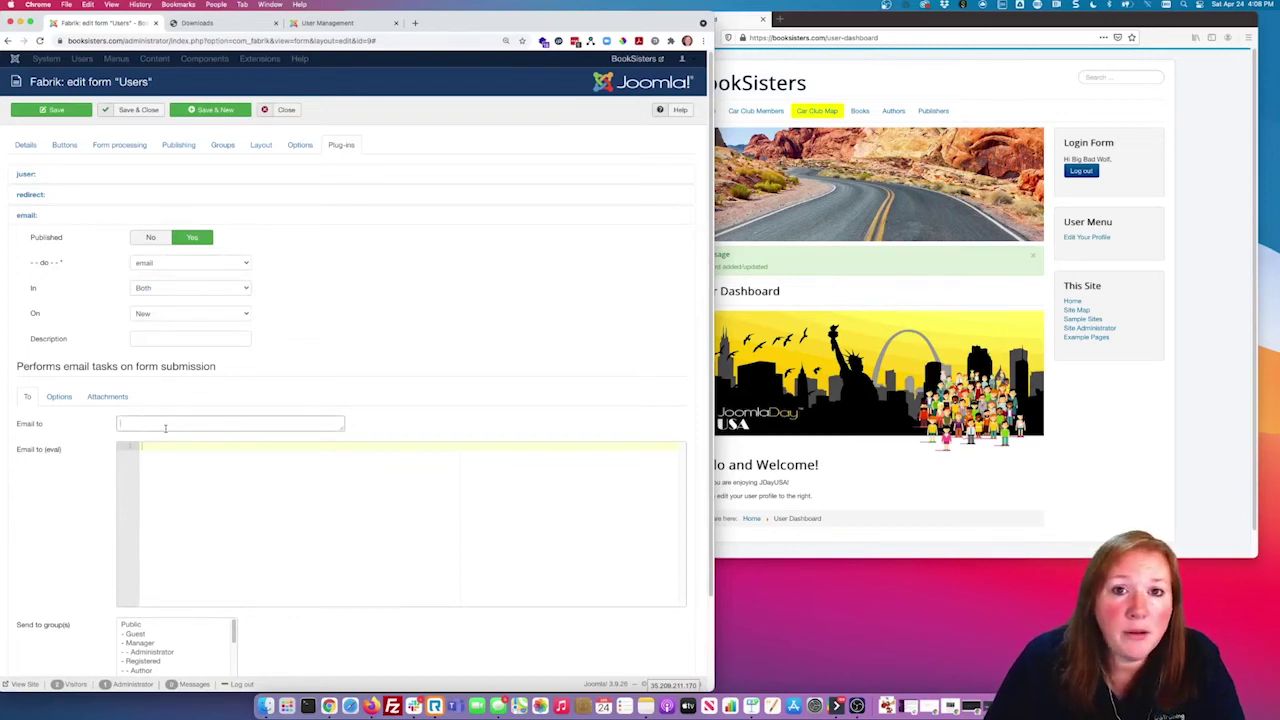
pyautogui.click(174, 480)
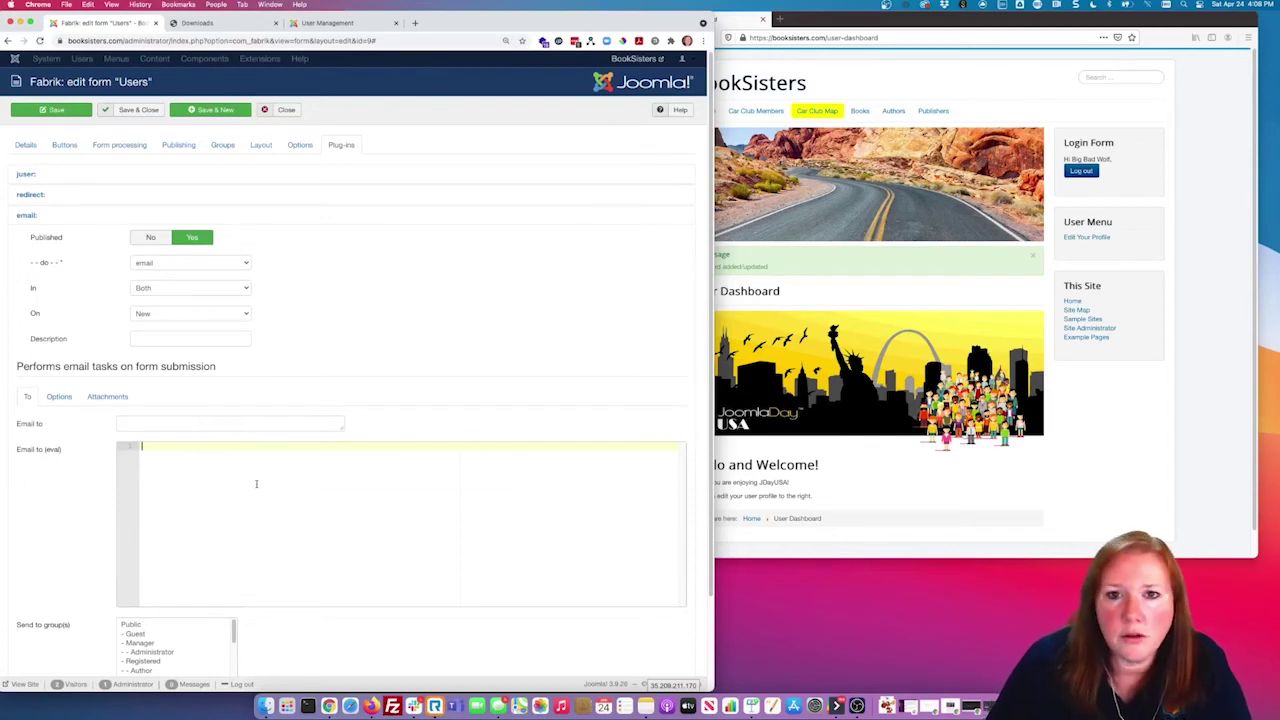
pyautogui.scroll(-3, 225, 480)
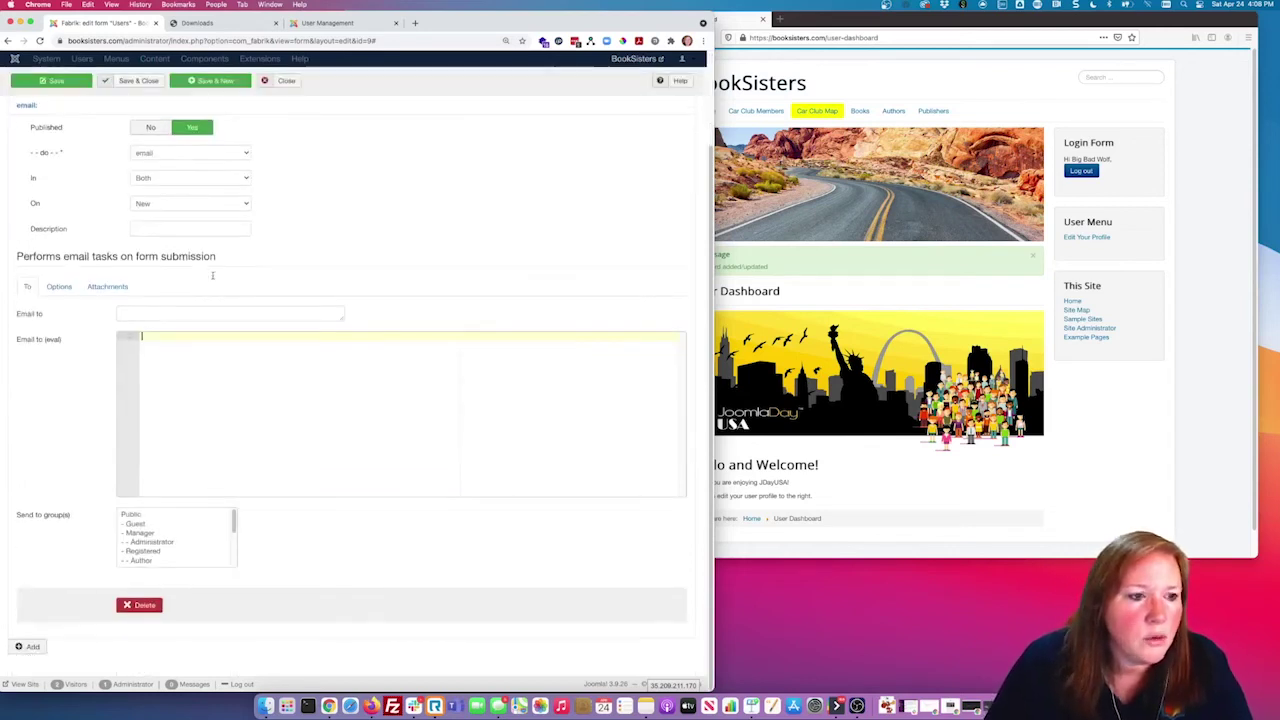
pyautogui.click(141, 605)
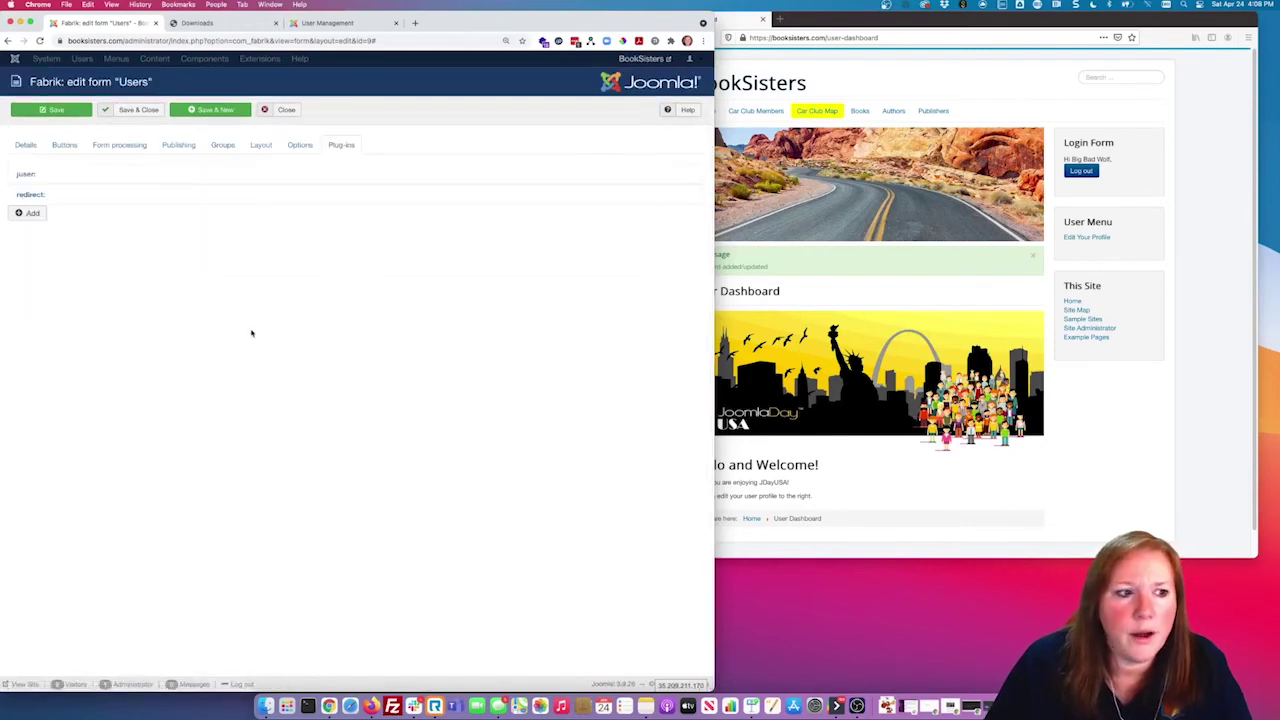
# Step: Check the juser field mappings, keeping Email as the e-mail field, and review the bypass settings
pyautogui.click(24, 178)
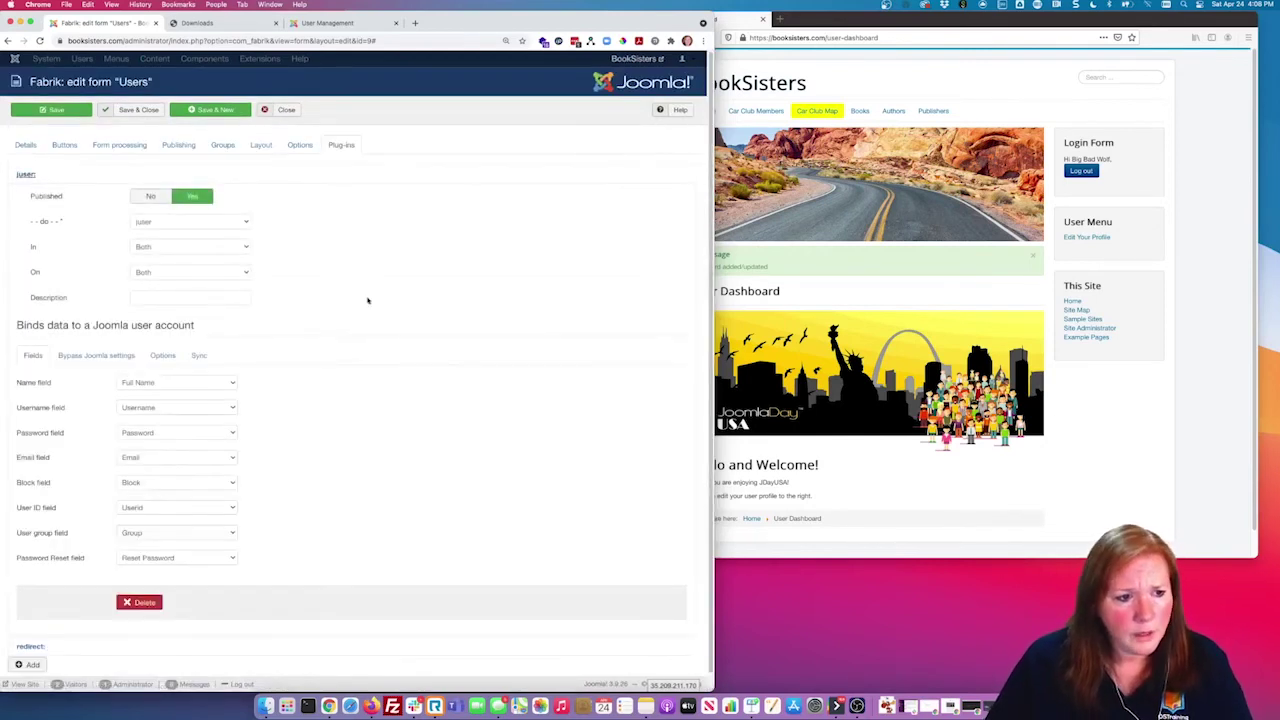
pyautogui.scroll(-1, 332, 346)
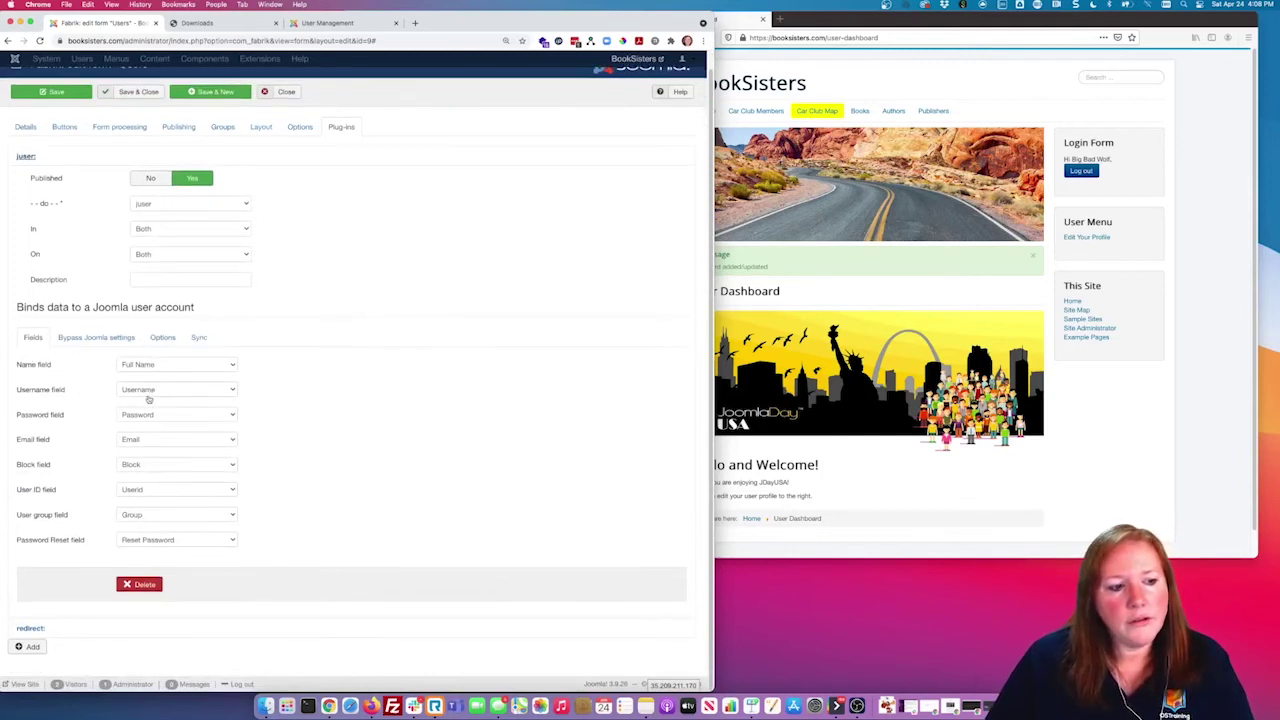
pyautogui.click(180, 440)
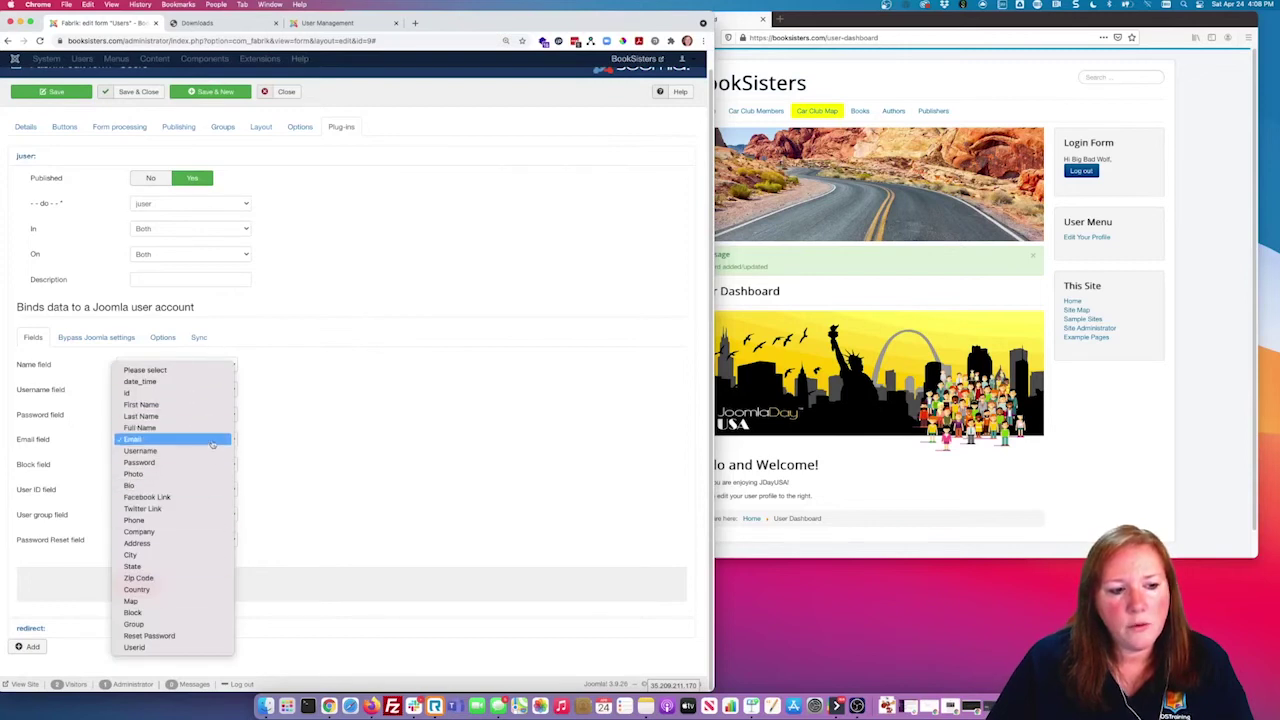
pyautogui.click(140, 439)
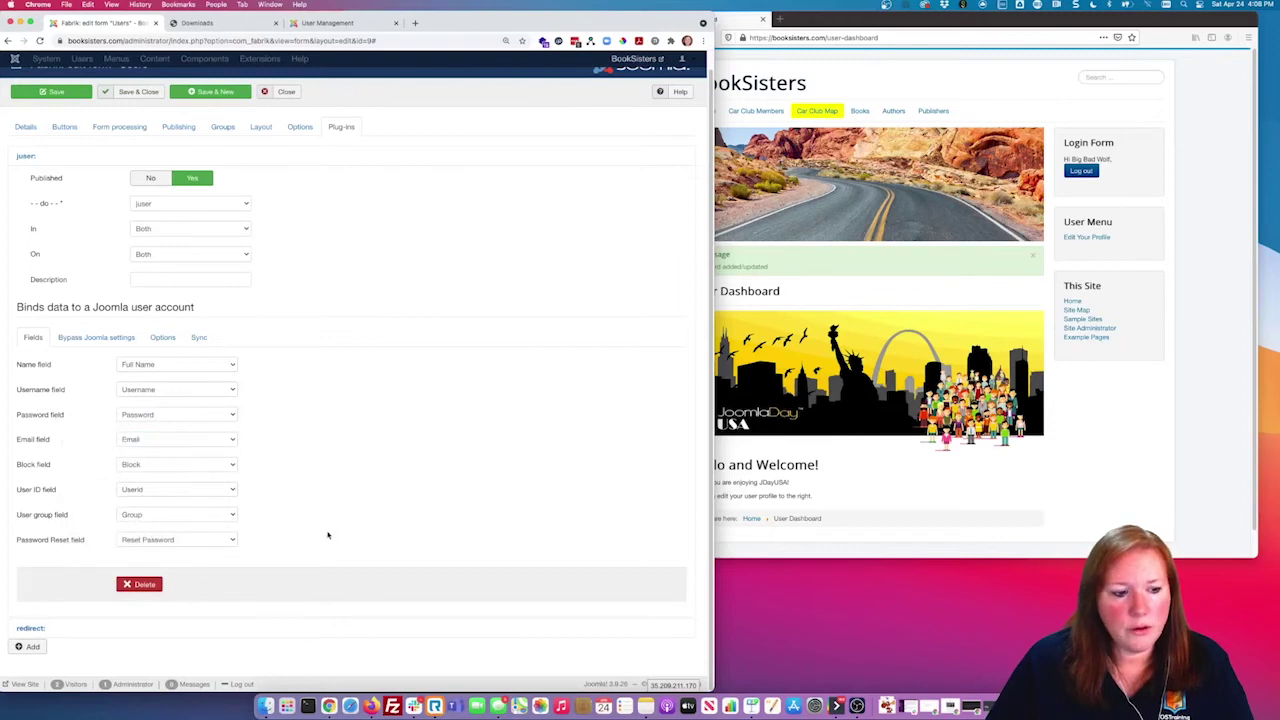
pyautogui.click(96, 337)
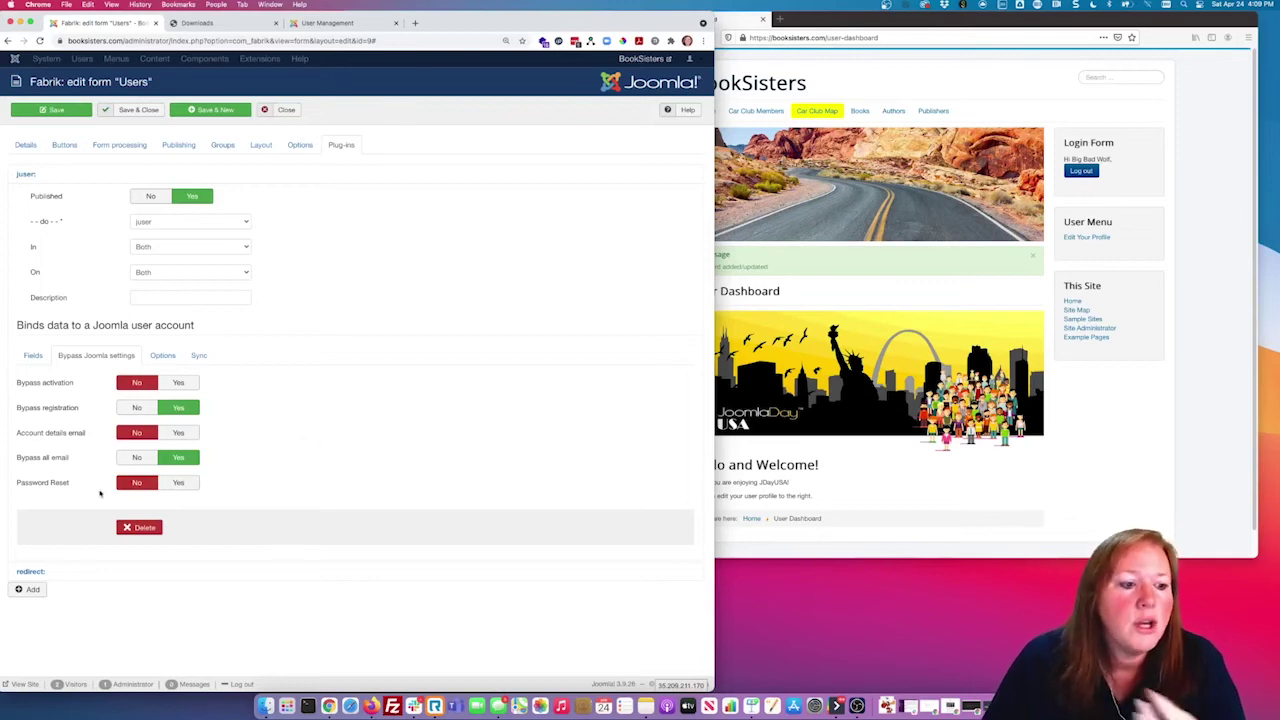
# Step: Review the juser account options, keeping JdayUSA as the default user group
pyautogui.moveTo(62, 487)
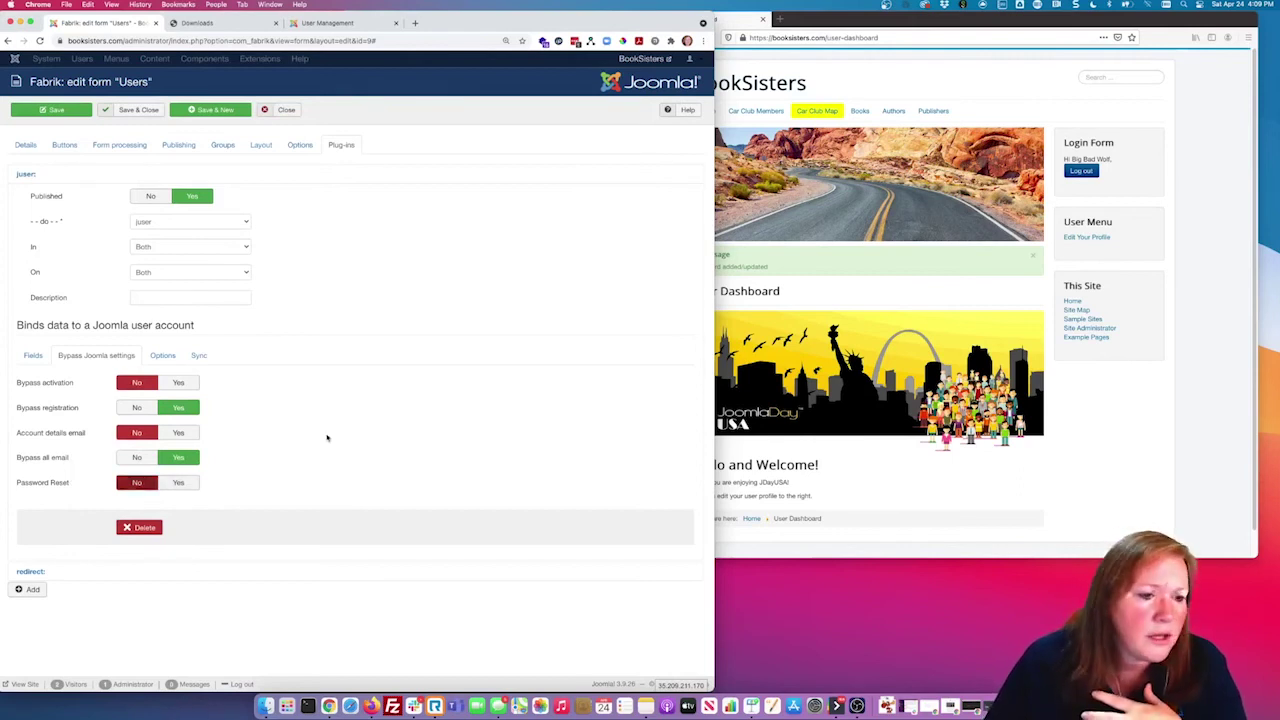
pyautogui.click(163, 356)
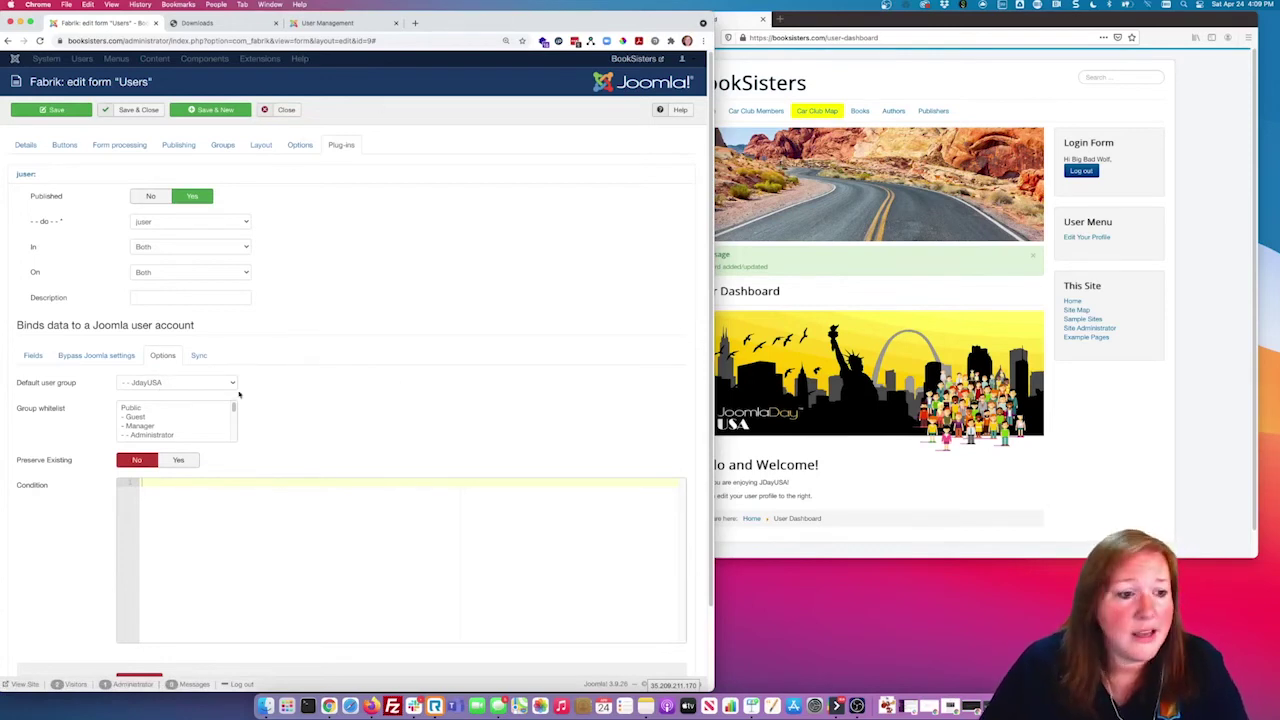
pyautogui.click(181, 384)
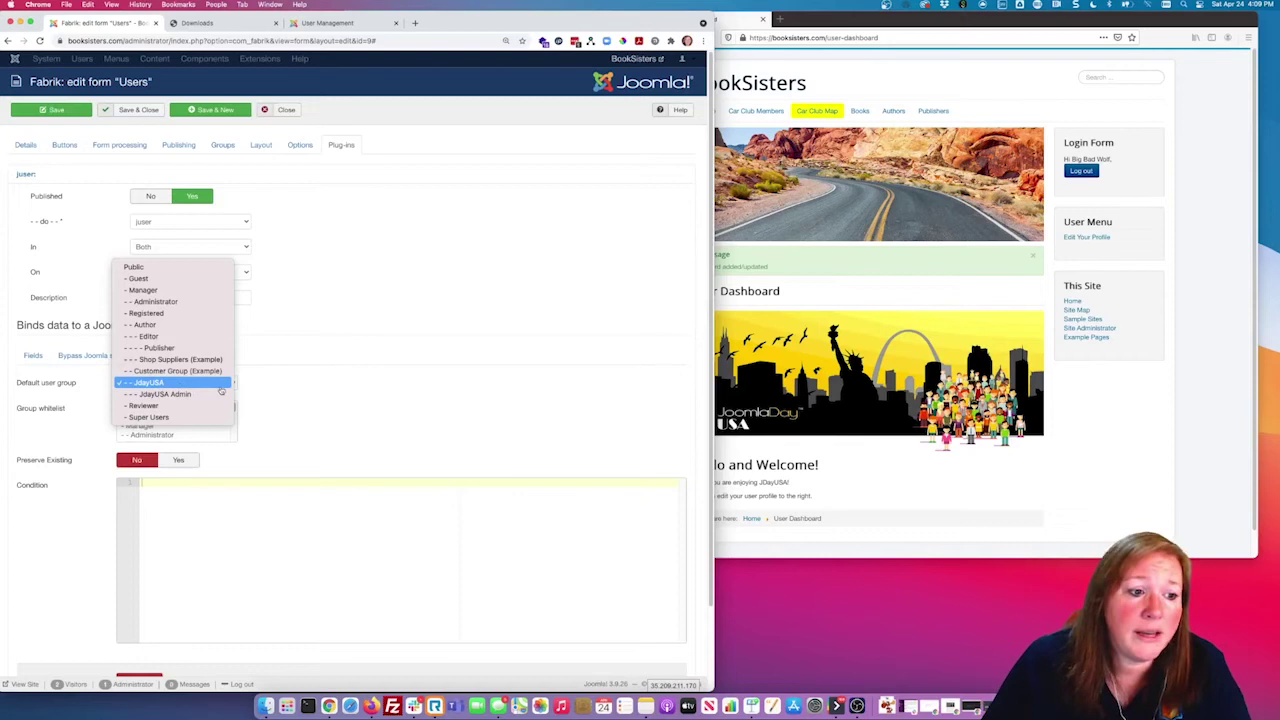
pyautogui.click(330, 393)
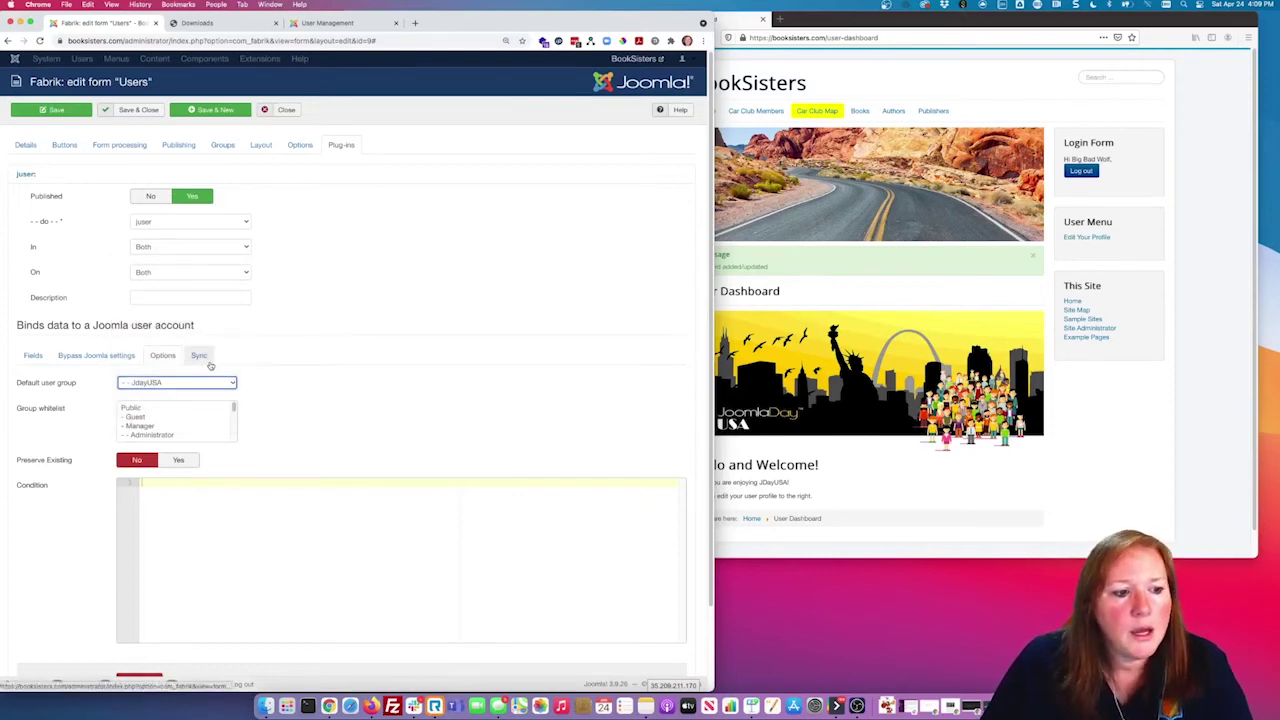
pyautogui.moveTo(235, 409)
pyautogui.mouseDown()
pyautogui.moveTo(239, 449)
pyautogui.moveTo(247, 394)
pyautogui.mouseUp()
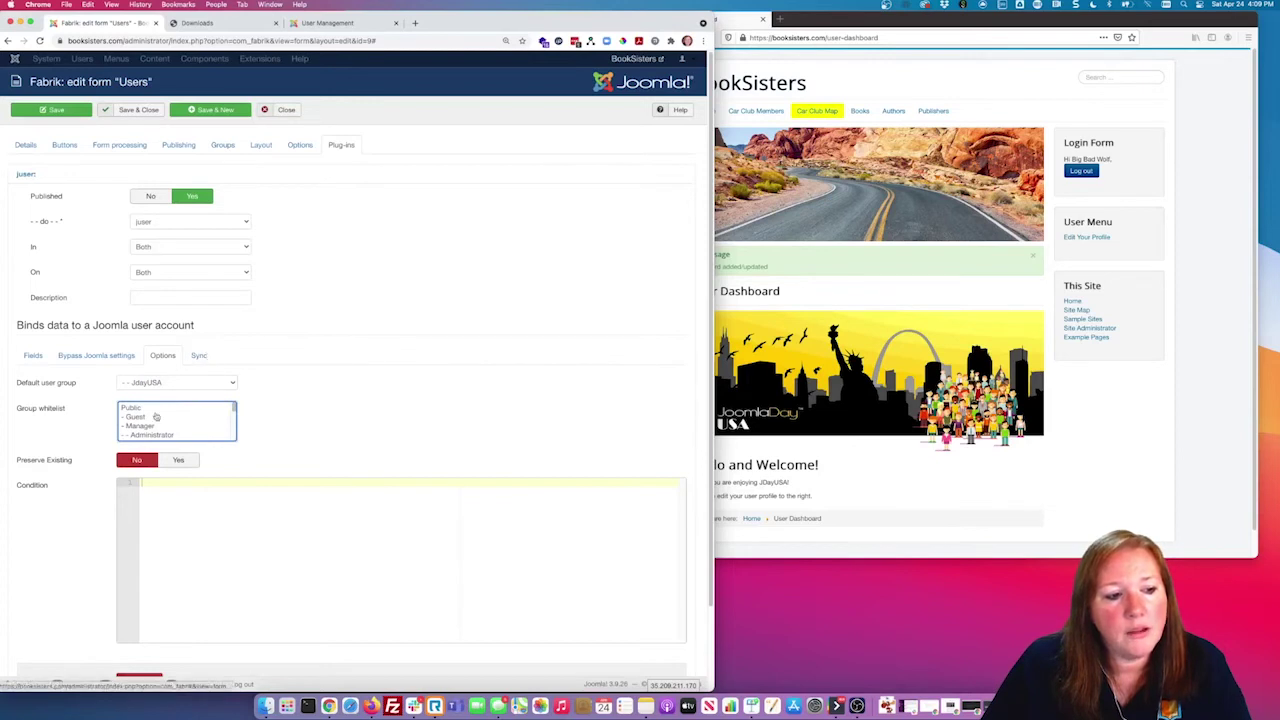
# Step: Show the juser Sync settings, switching Delete users to No and back to Yes
pyautogui.click(205, 355)
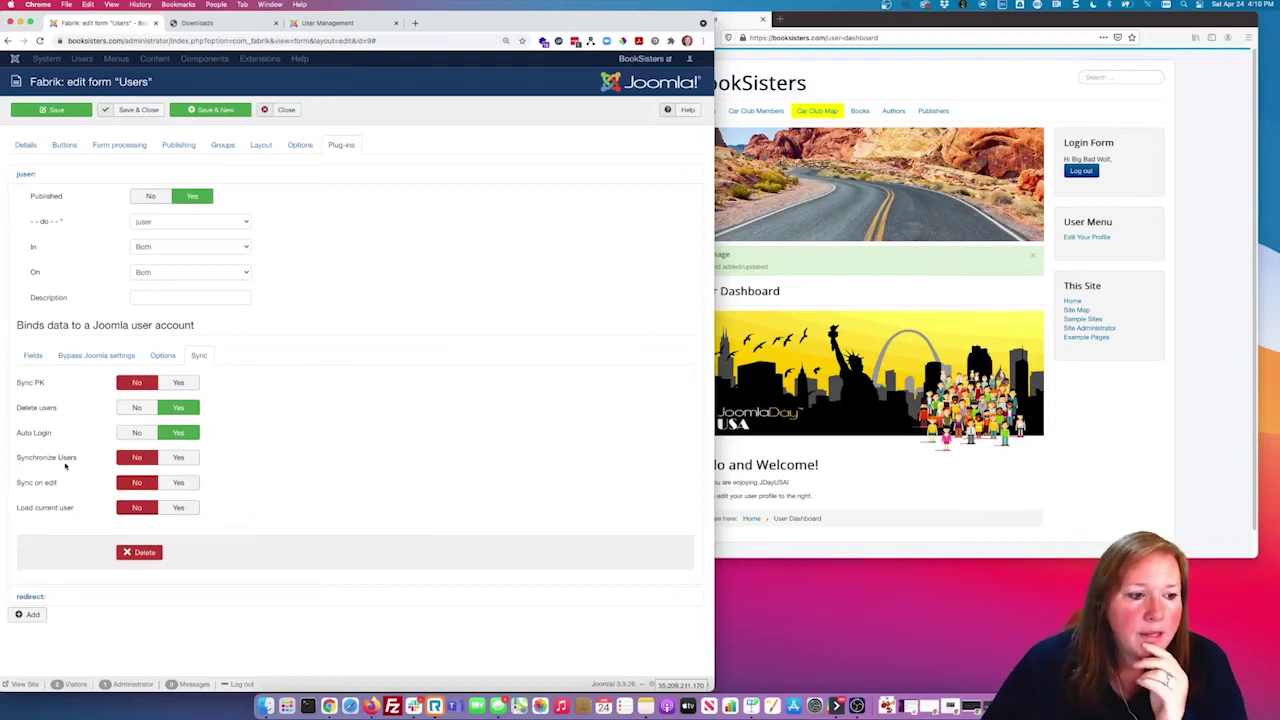
pyautogui.moveTo(63, 457)
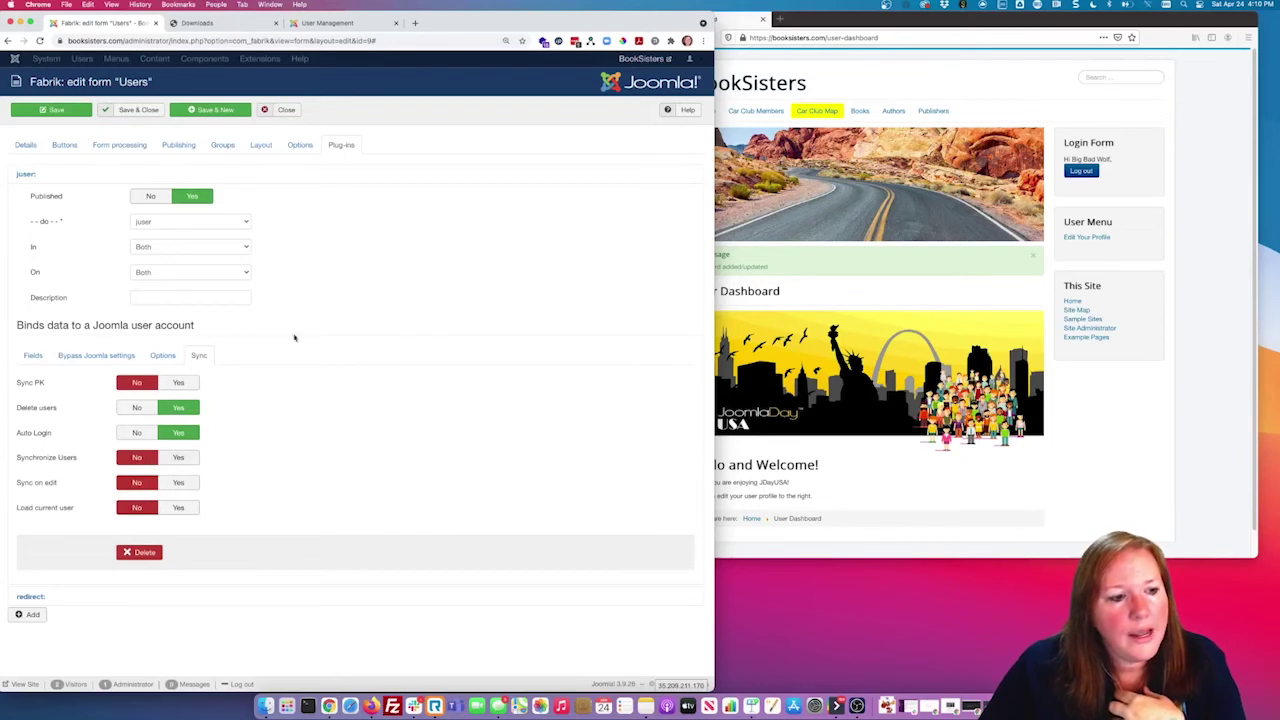
pyautogui.click(136, 408)
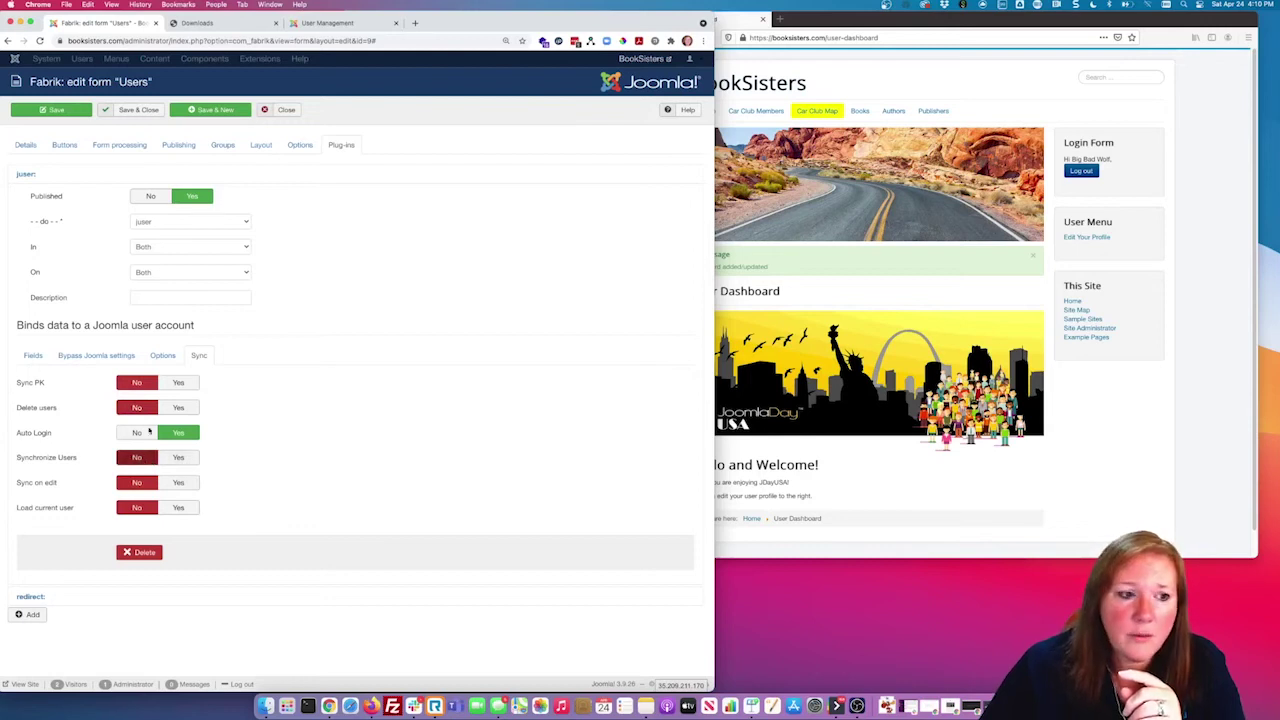
pyautogui.moveTo(40, 415)
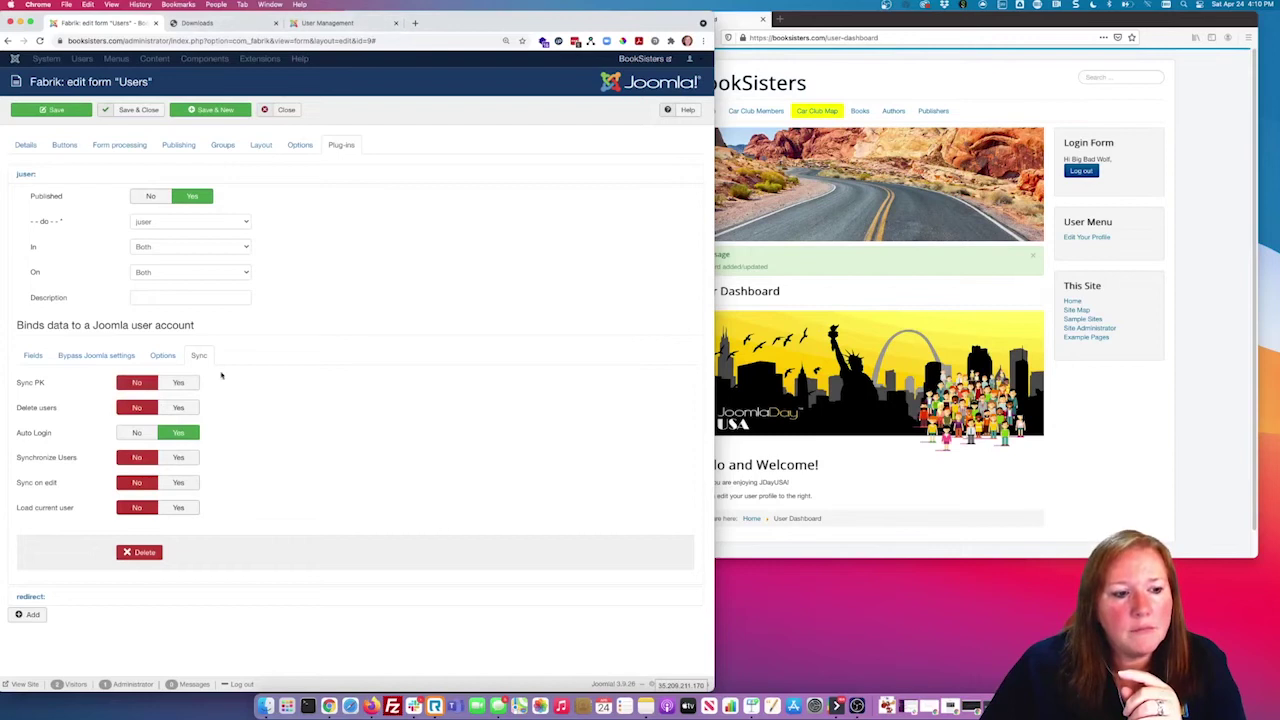
pyautogui.click(180, 408)
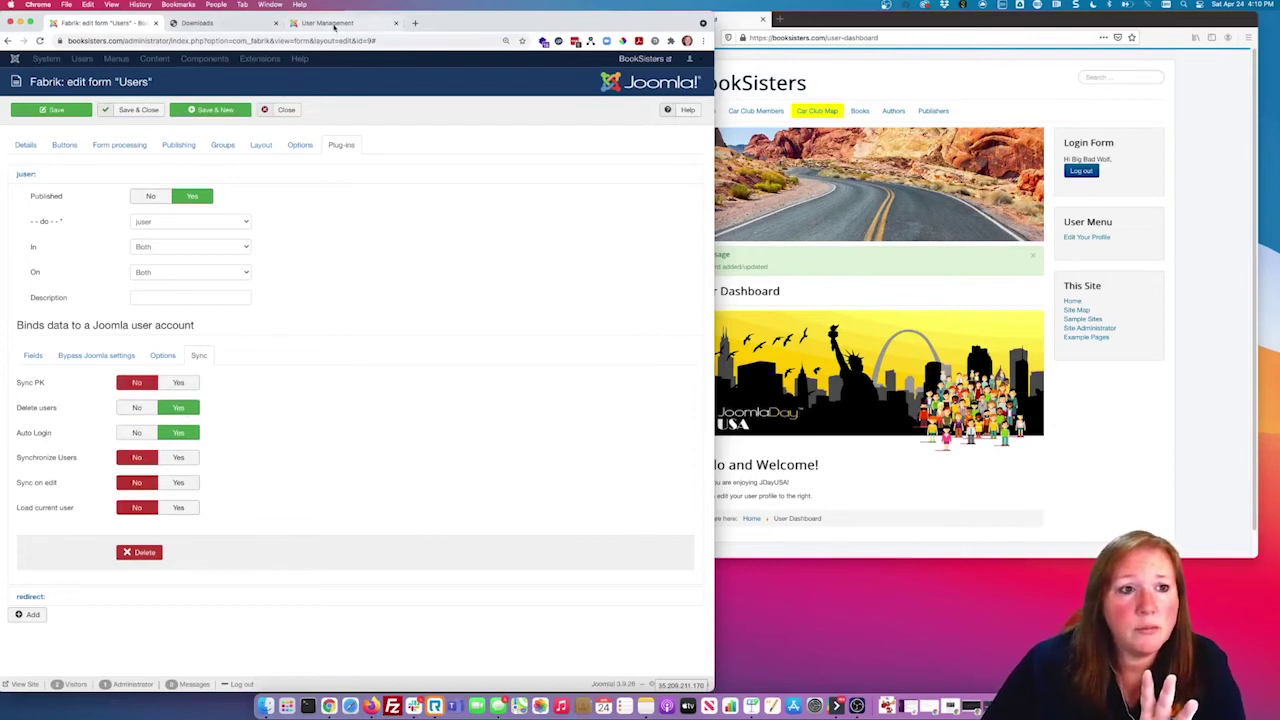
pyautogui.click(335, 22)
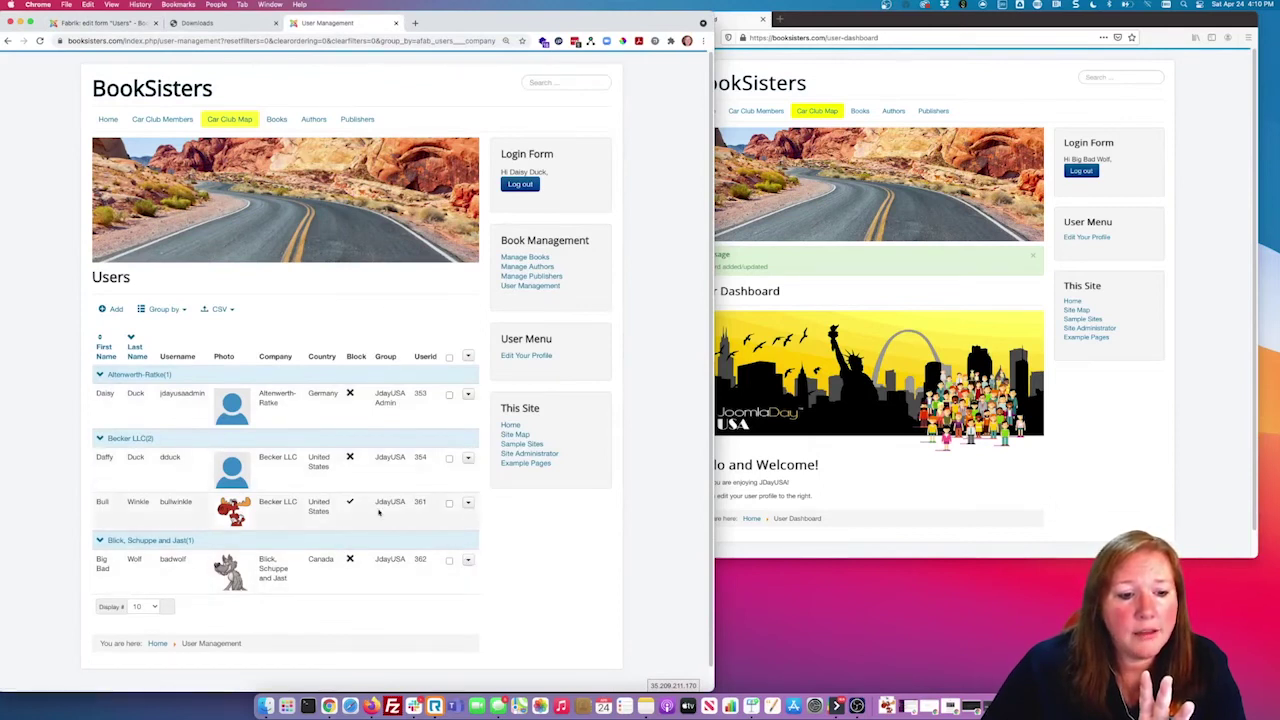
pyautogui.click(467, 504)
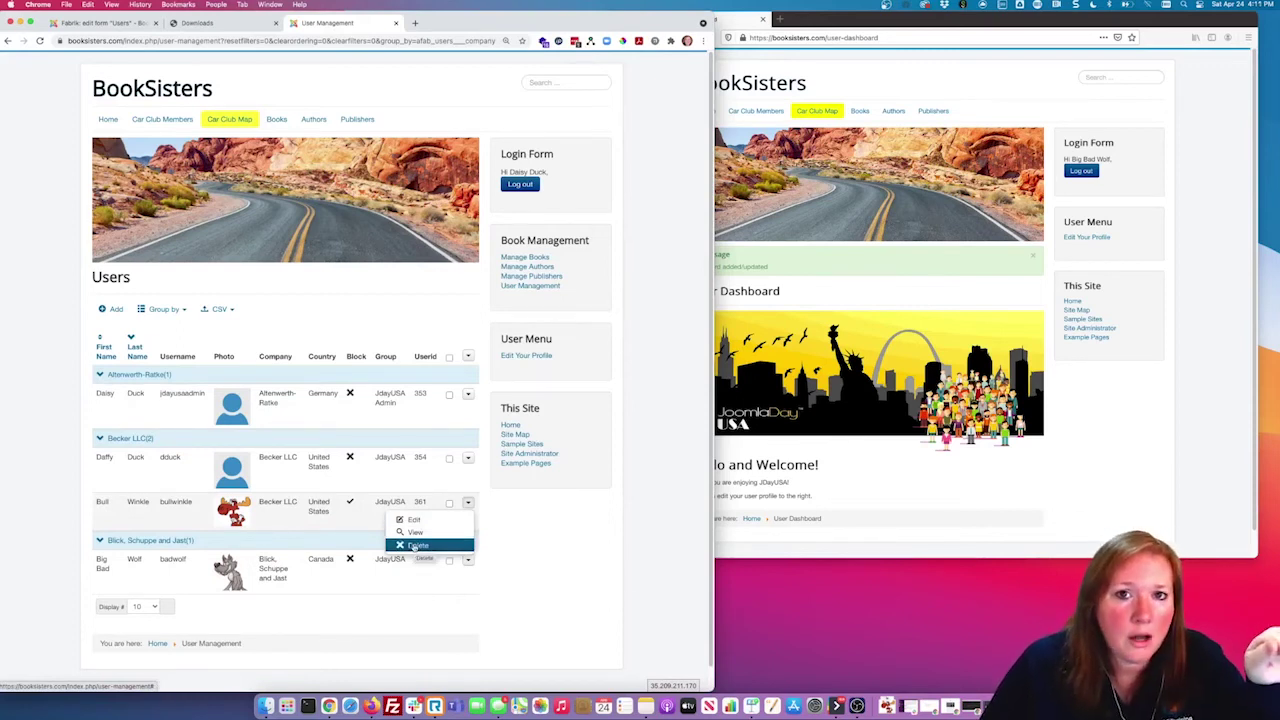
pyautogui.click(550, 557)
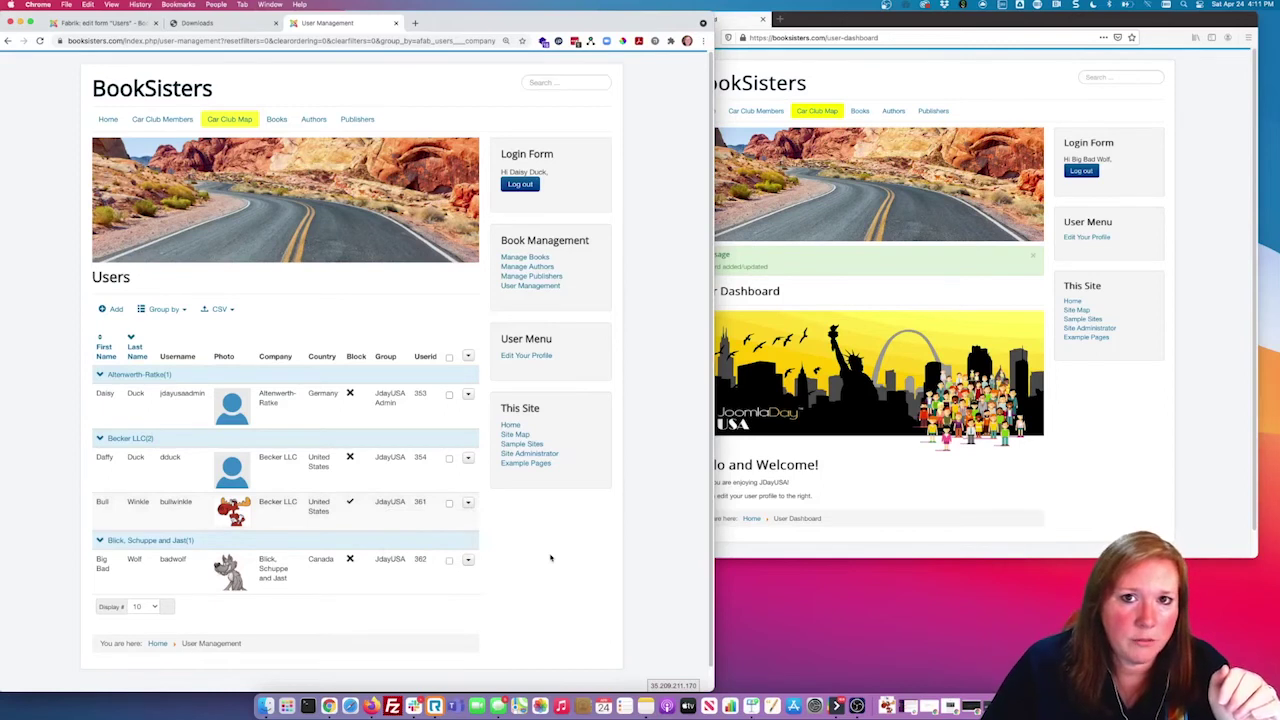
pyautogui.click(125, 26)
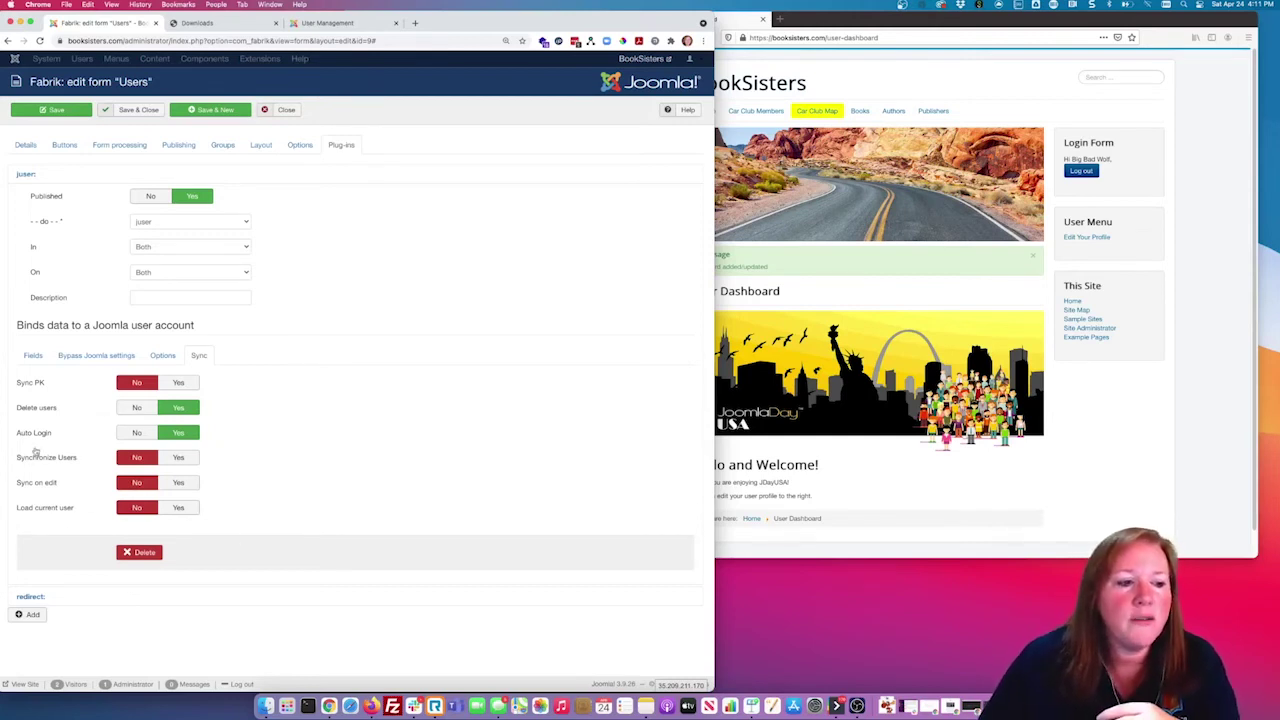
# Step: Close the Users form editor after reviewing the juser Sync options
pyautogui.moveTo(41, 386)
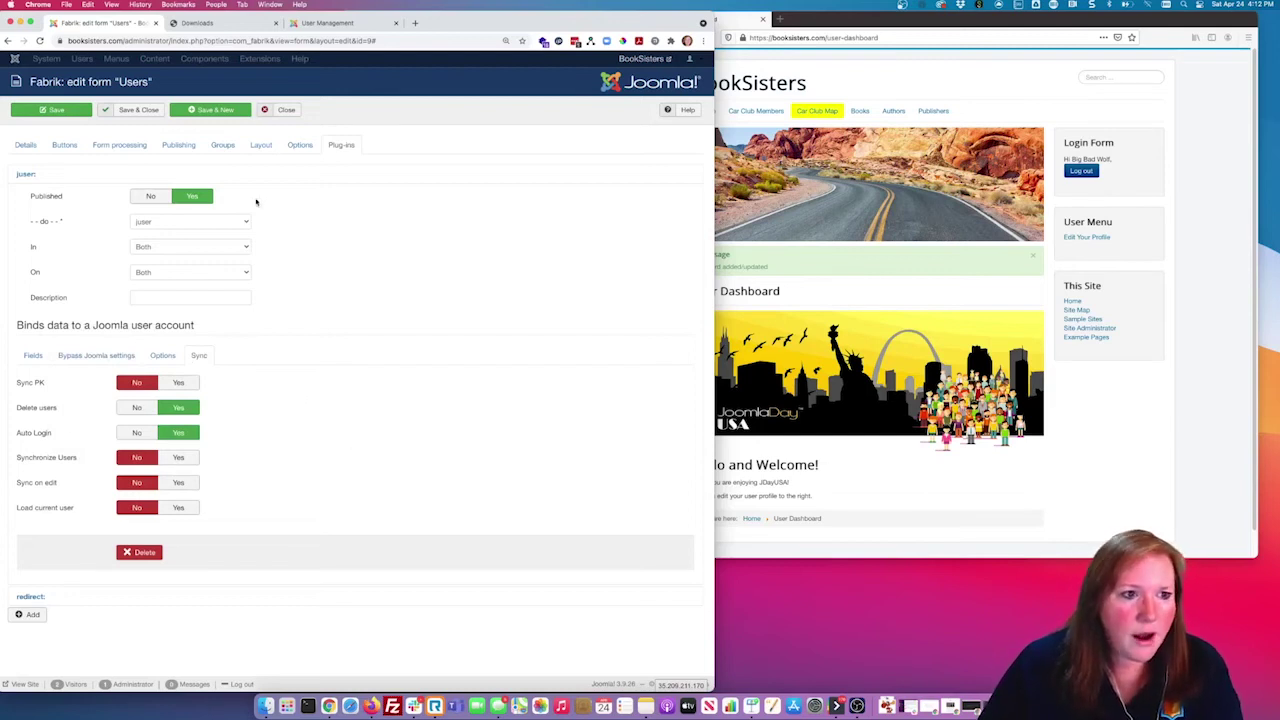
pyautogui.click(287, 110)
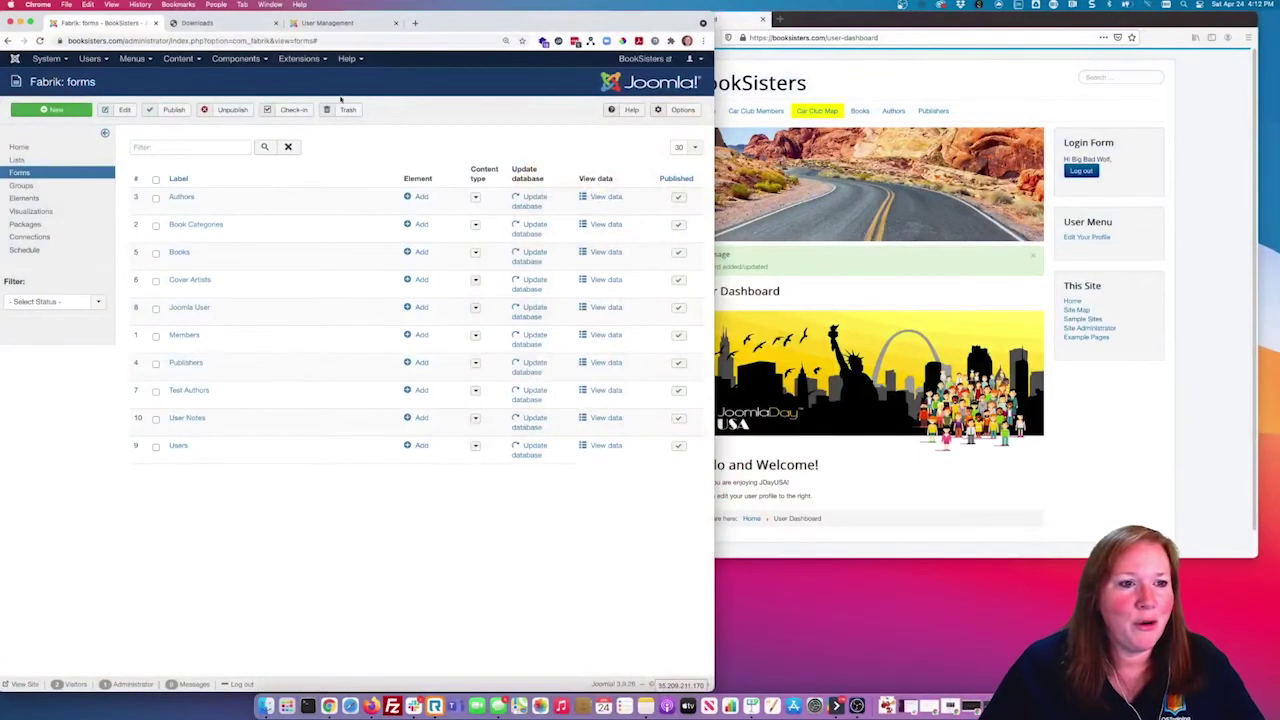
# Step: Reload the site's Users and Publishers pages, then show all Fabrik lists in the admin
pyautogui.click(336, 24)
pyautogui.click(39, 40)
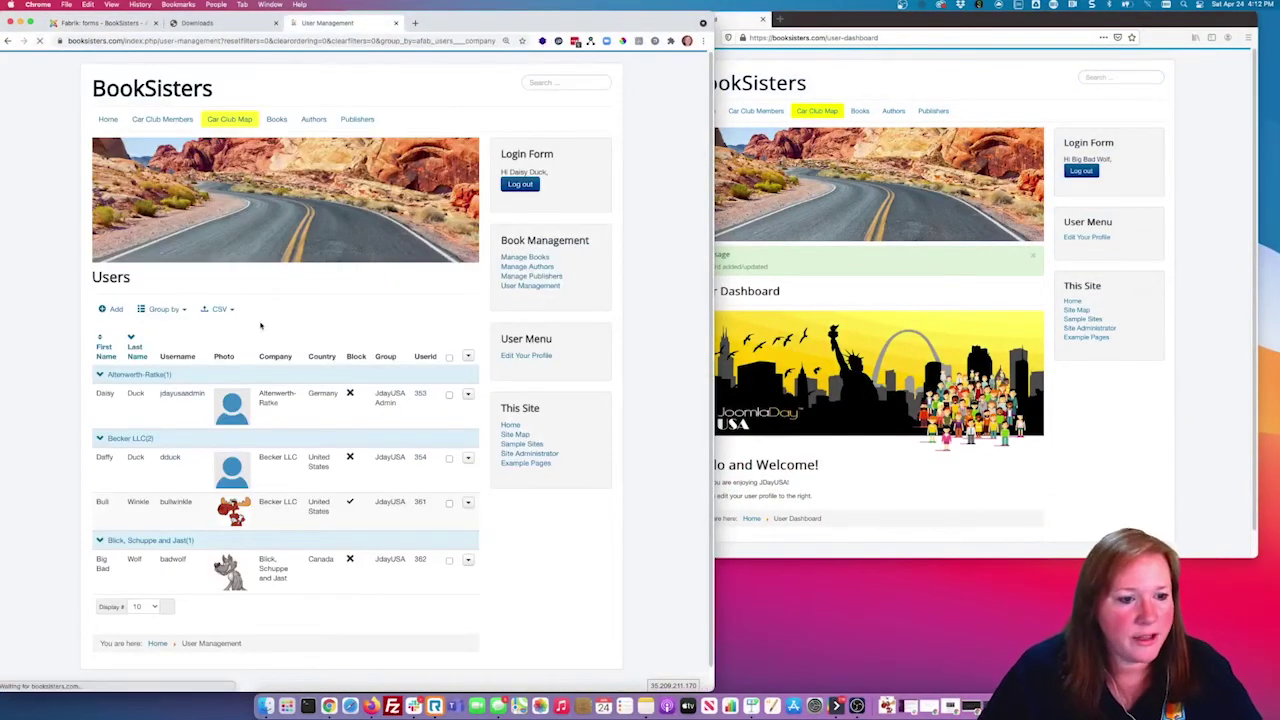
pyautogui.click(352, 121)
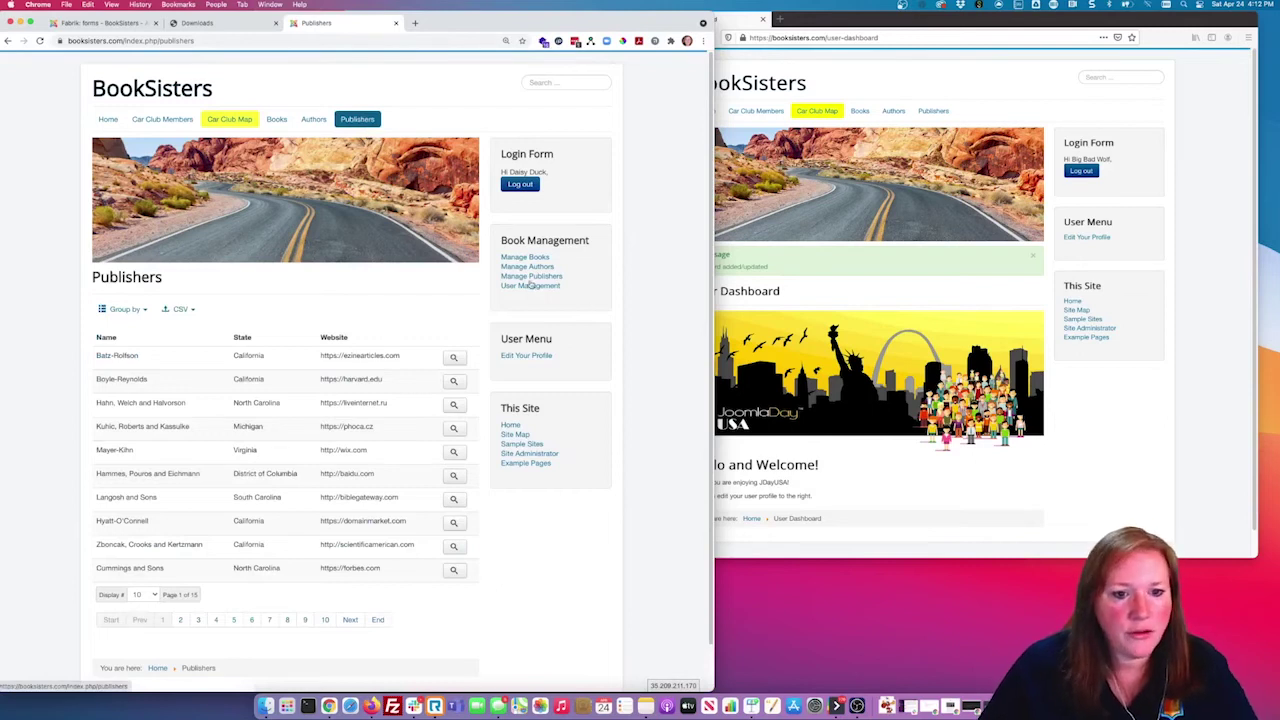
pyautogui.click(360, 122)
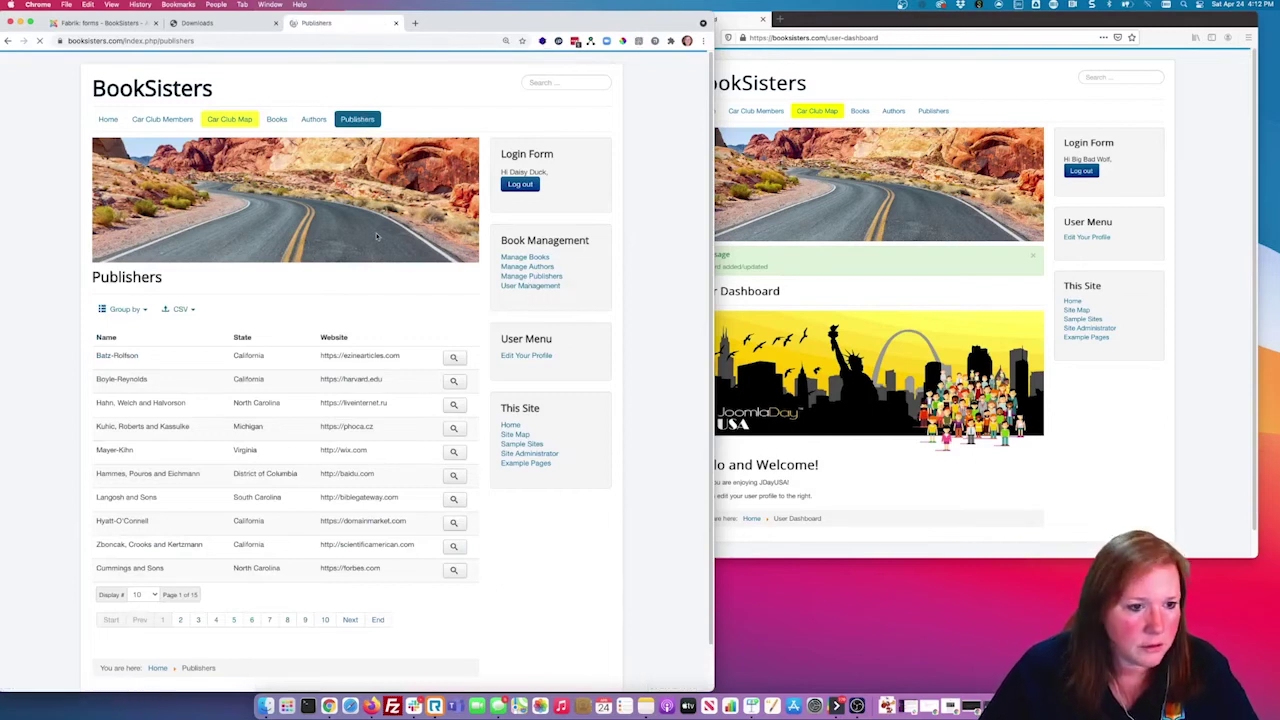
pyautogui.click(140, 22)
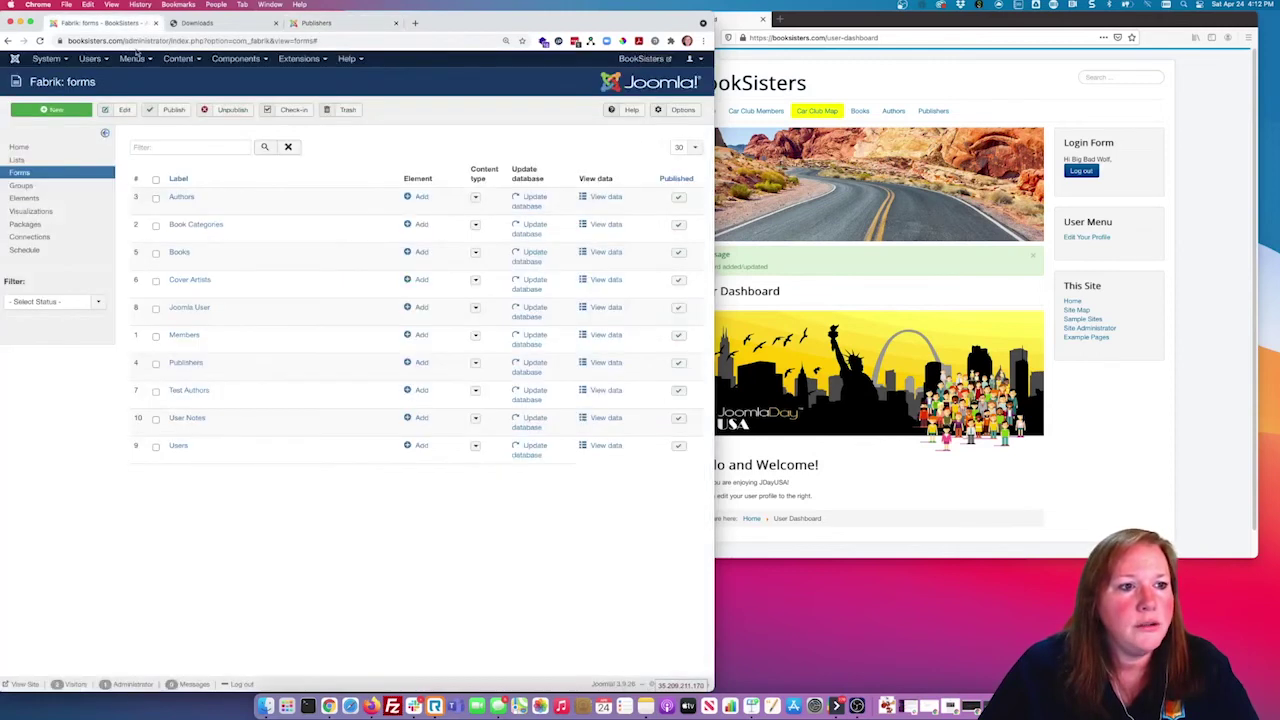
pyautogui.click(62, 160)
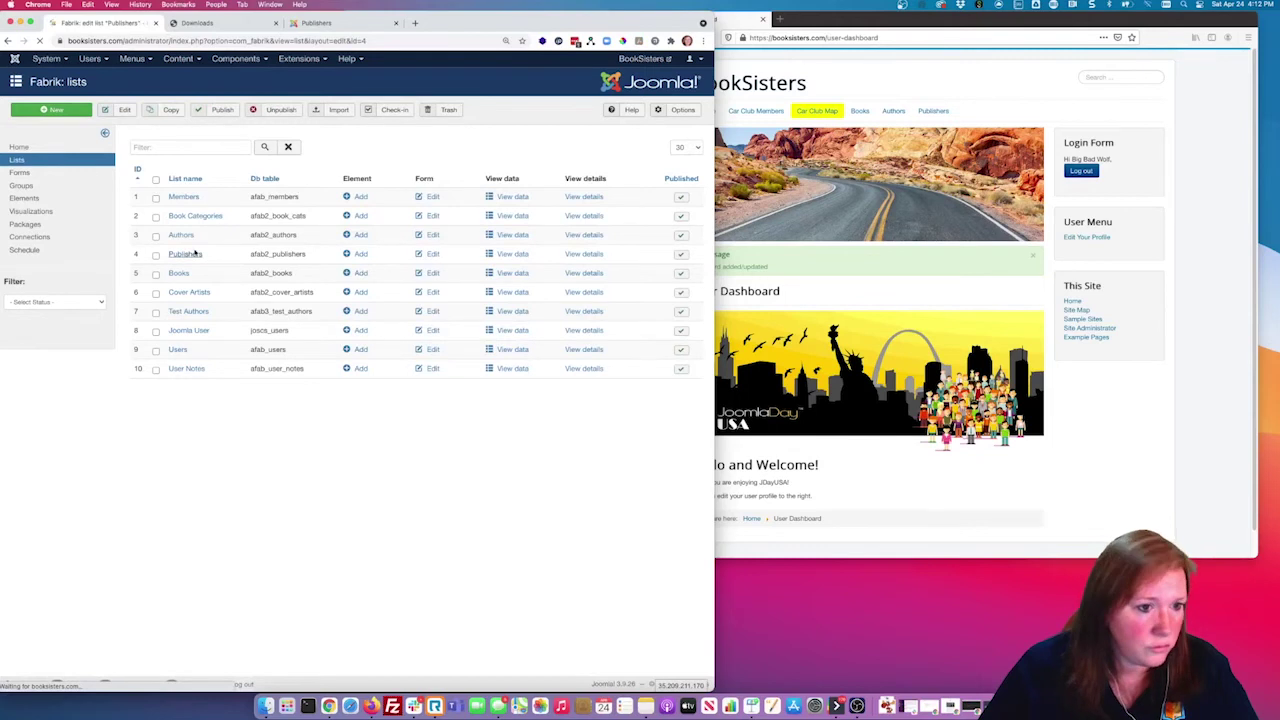
# Step: In Publishers related data, set Show related Add, Users Link to list and Link to form to Yes, then save
pyautogui.click(368, 145)
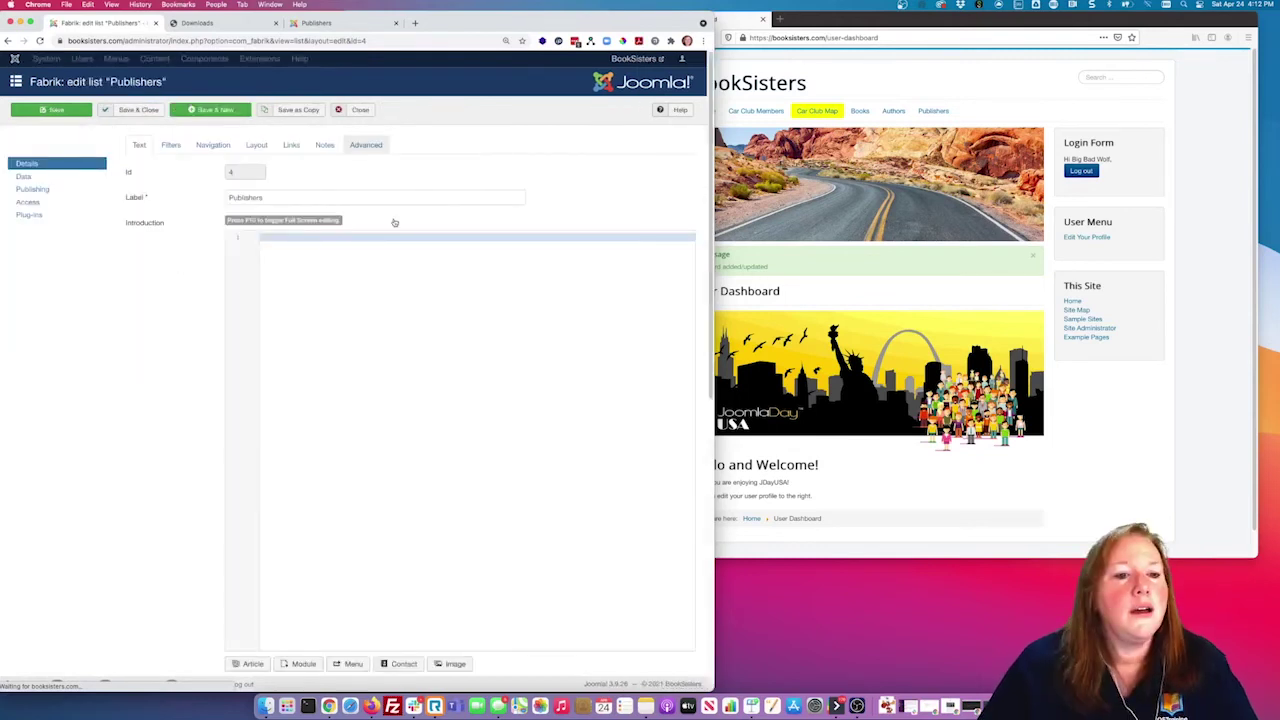
pyautogui.click(66, 178)
pyautogui.click(324, 149)
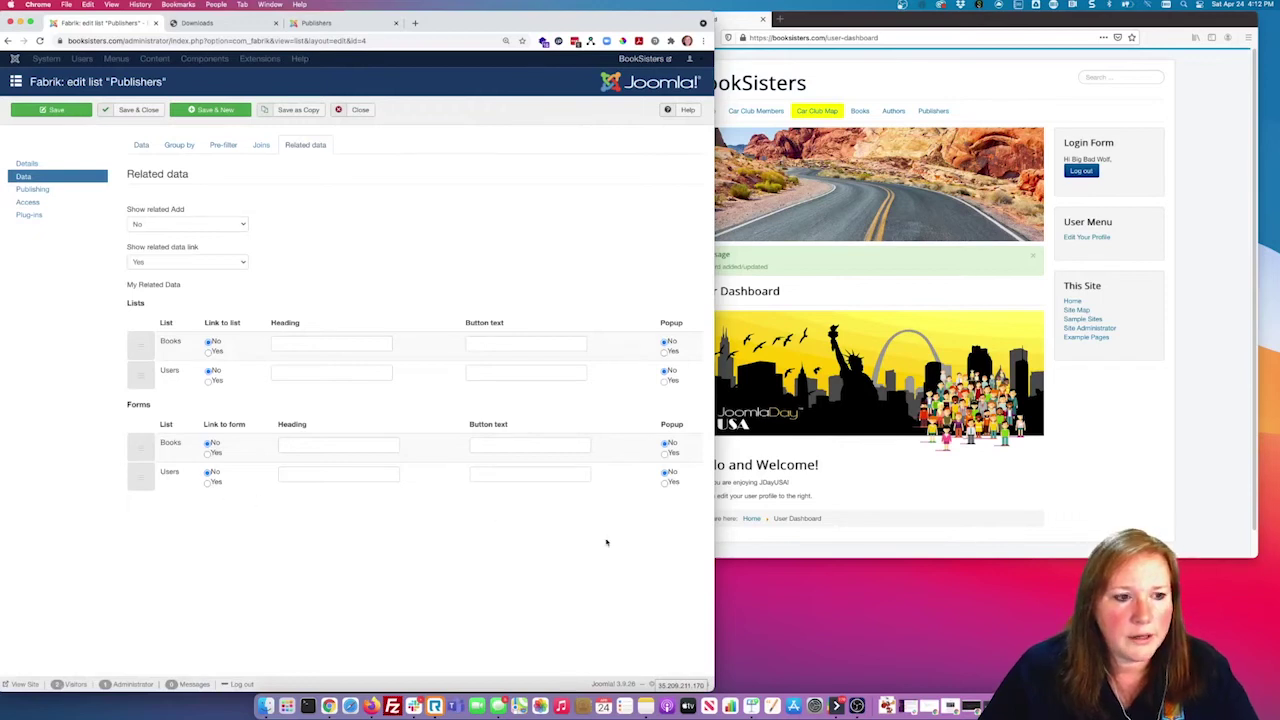
pyautogui.click(220, 224)
pyautogui.click(220, 236)
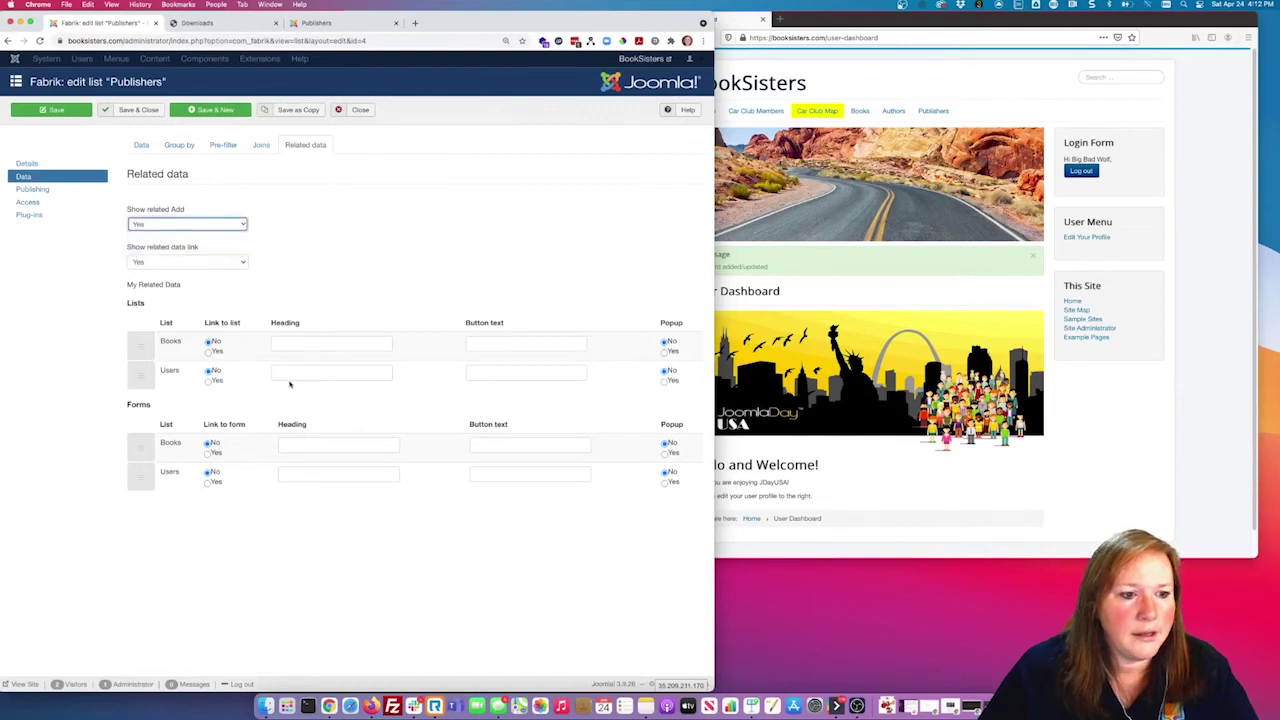
pyautogui.click(216, 383)
pyautogui.click(214, 483)
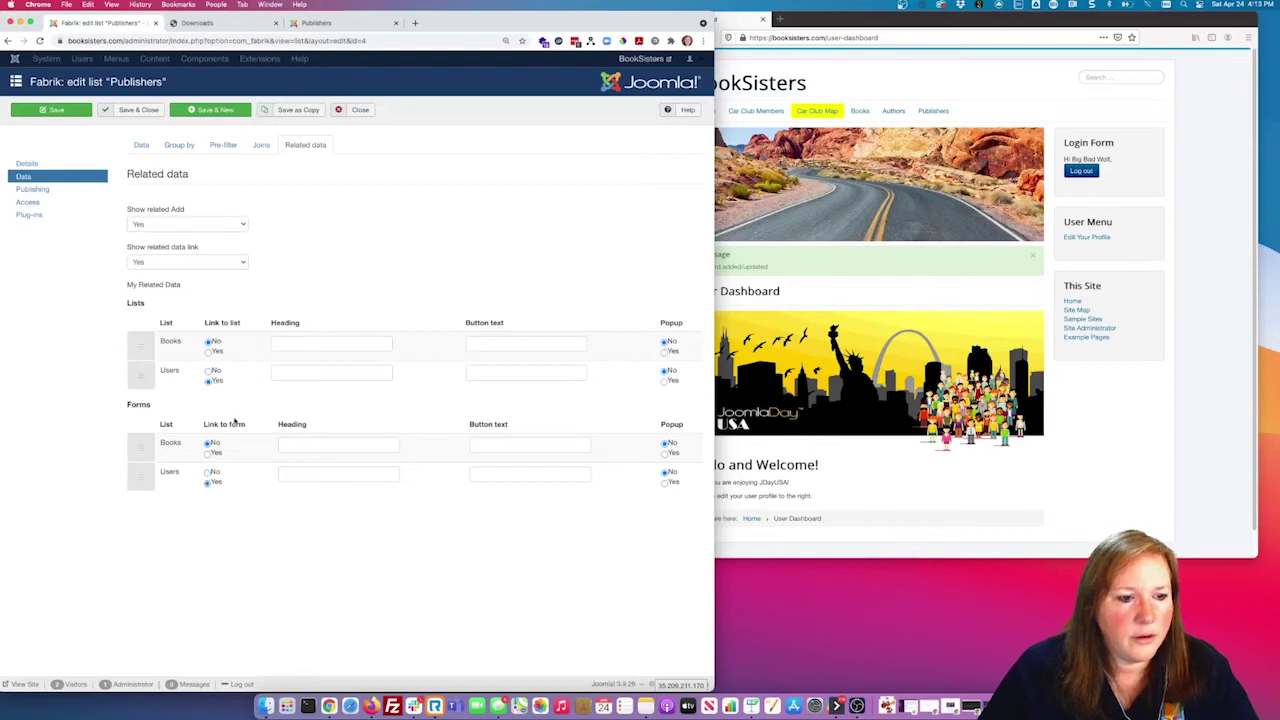
pyautogui.click(133, 110)
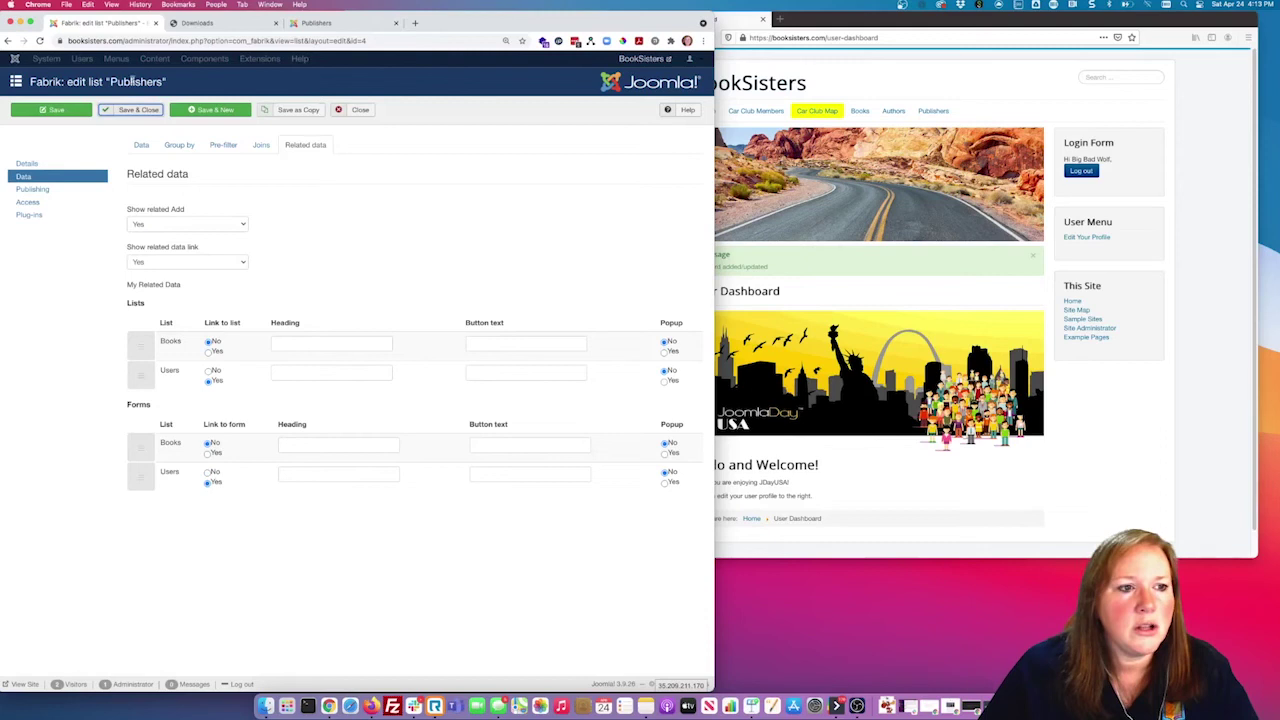
pyautogui.click(305, 23)
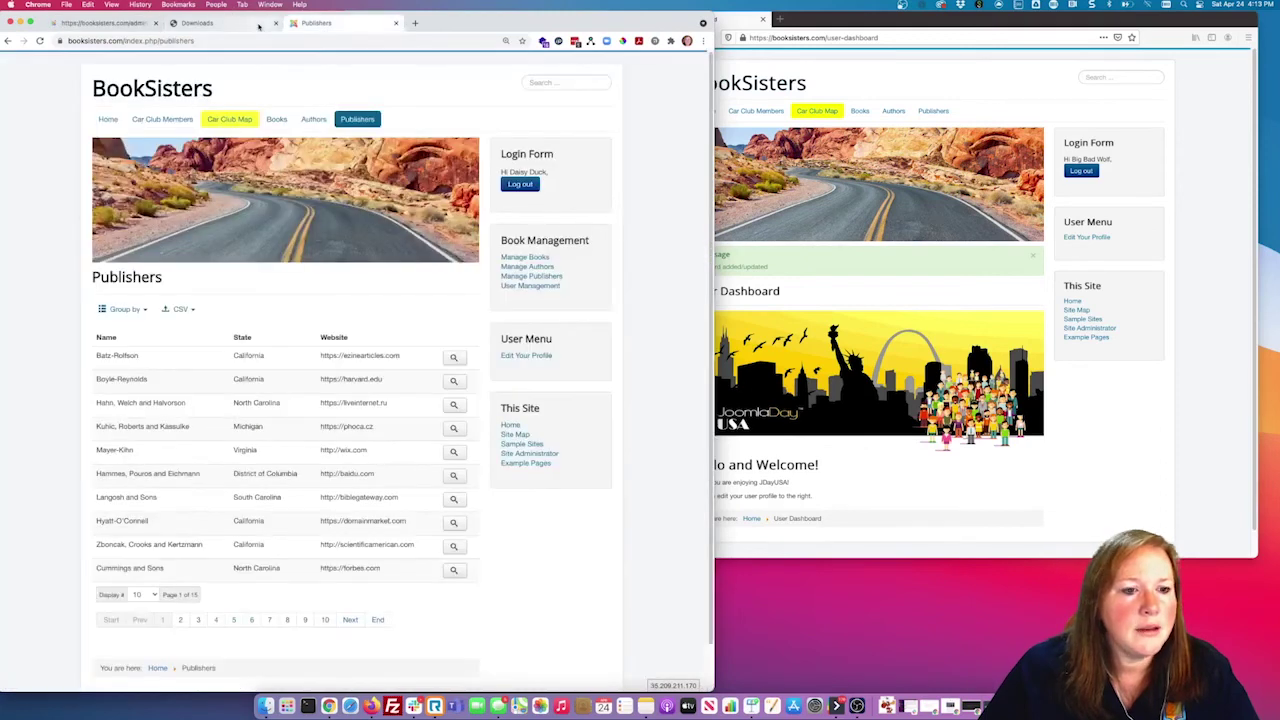
# Step: Confirm the Publishers list was saved in the admin, then return to Chrome's Publishers page
pyautogui.click(258, 24)
pyautogui.click(120, 23)
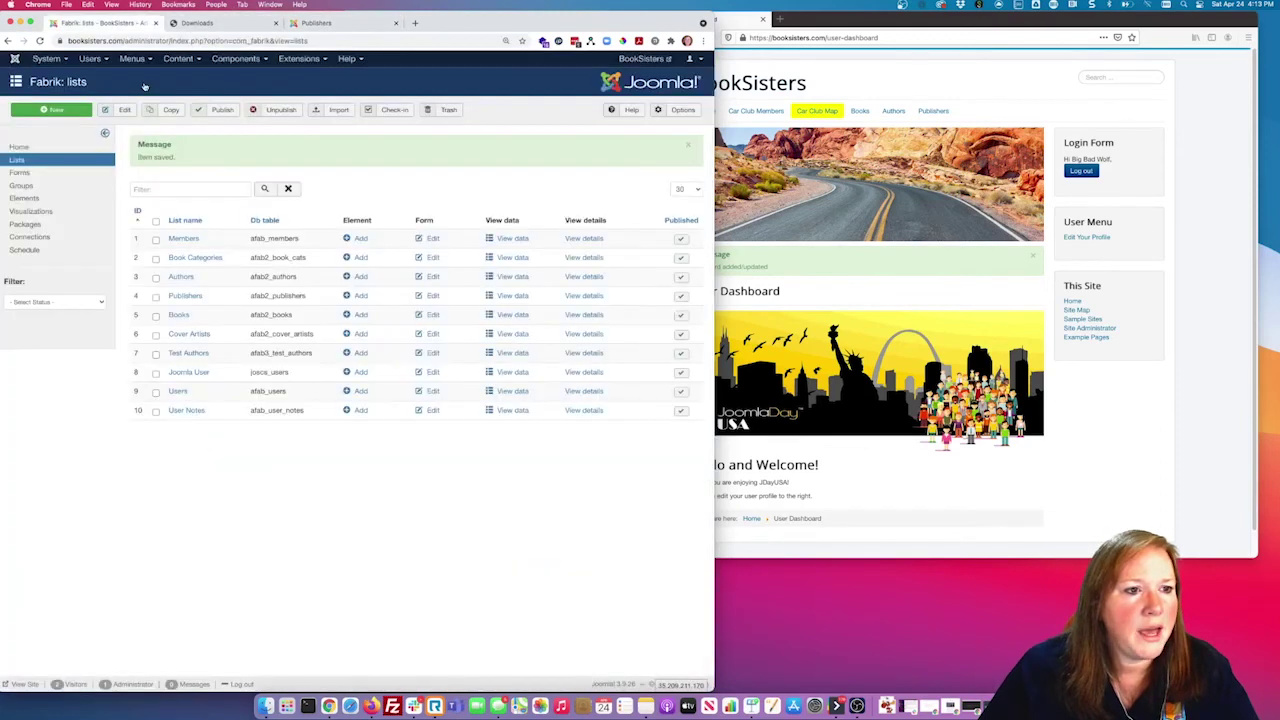
pyautogui.click(236, 58)
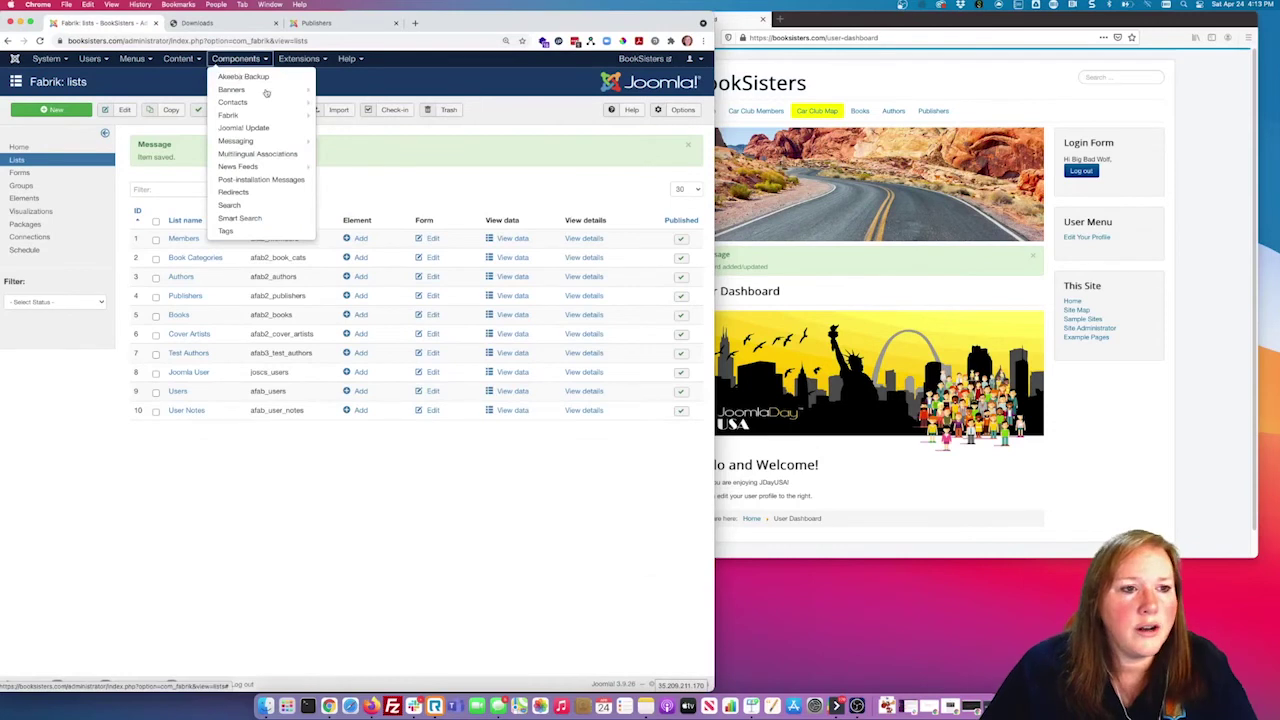
pyautogui.click(794, 113)
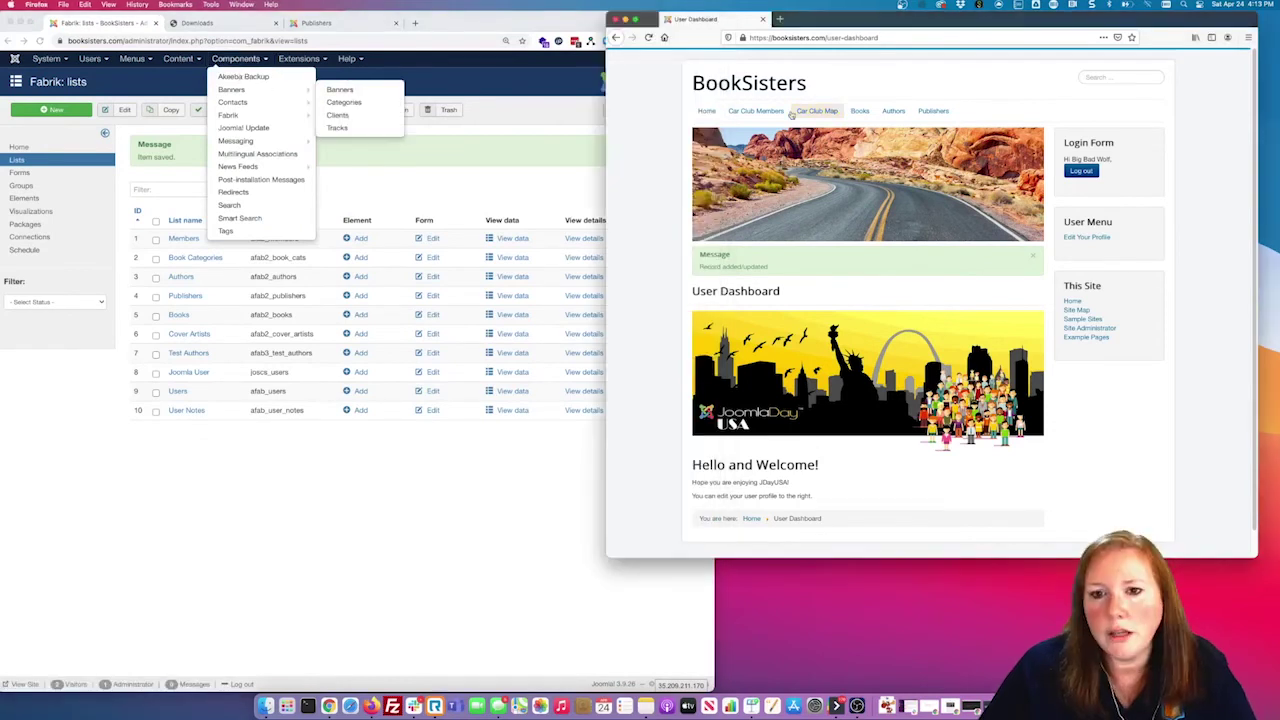
pyautogui.click(355, 16)
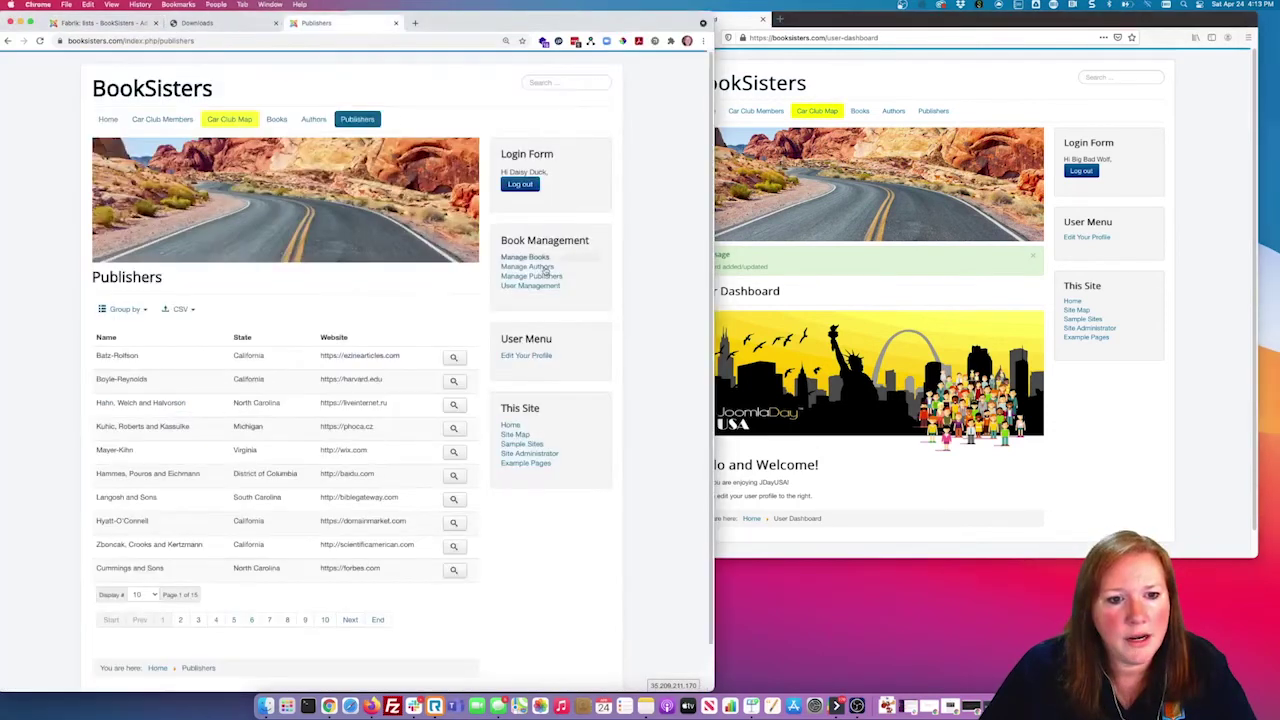
# Step: Check the Users List and Users Form columns on Manage Publishers, then visit Authors and User Management
pyautogui.click(542, 277)
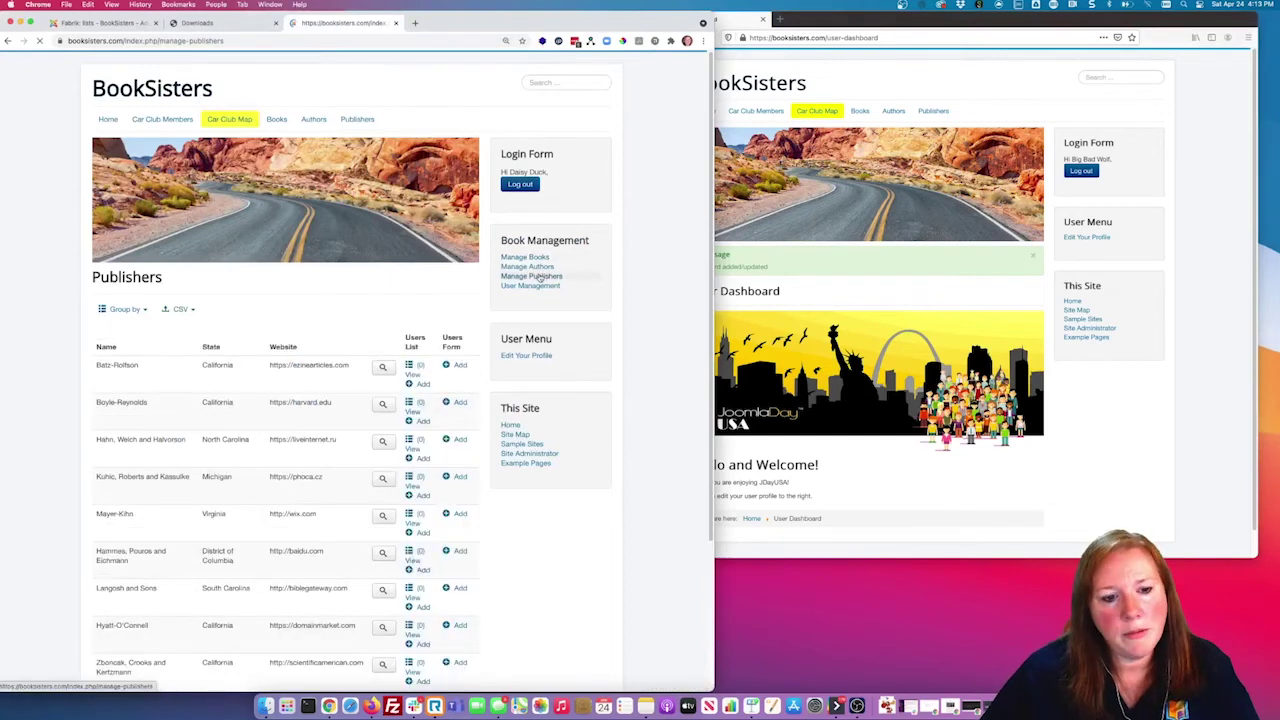
pyautogui.moveTo(411, 338); pyautogui.dragTo(429, 352)
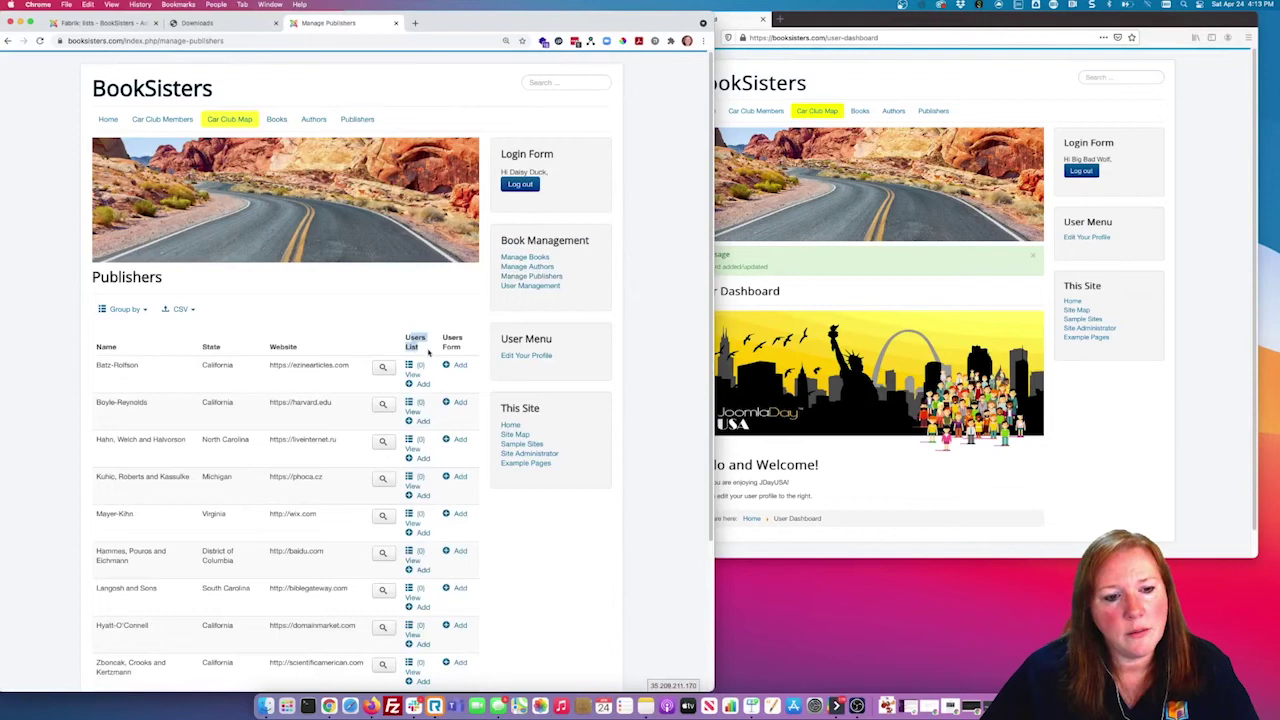
pyautogui.scroll(-2, 428, 351)
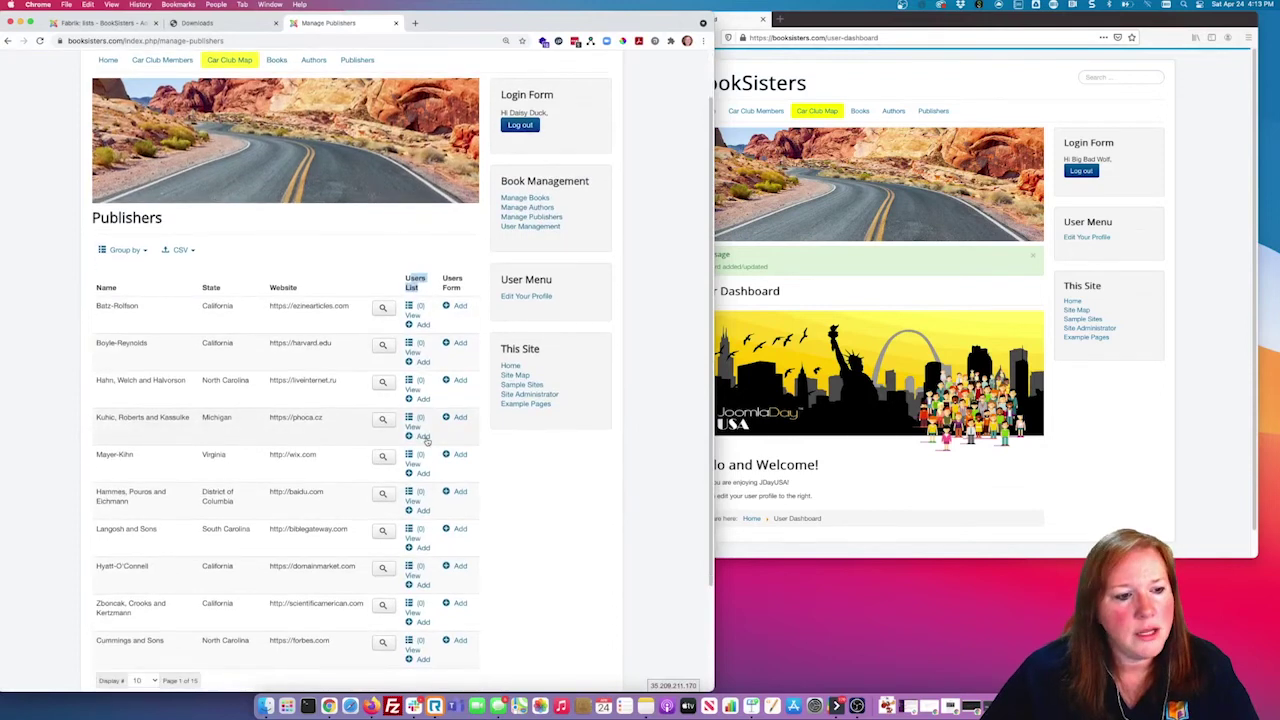
pyautogui.scroll(-3, 425, 440)
pyautogui.scroll(5, 441, 289)
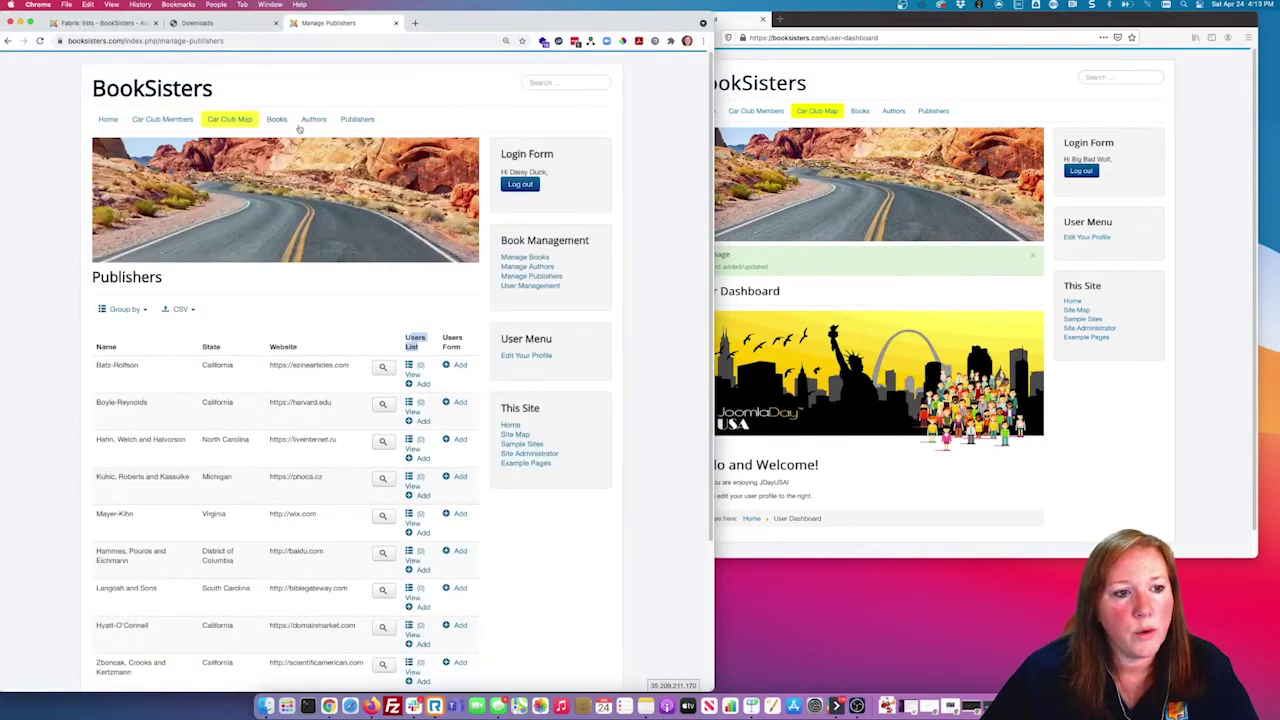
pyautogui.click(512, 267)
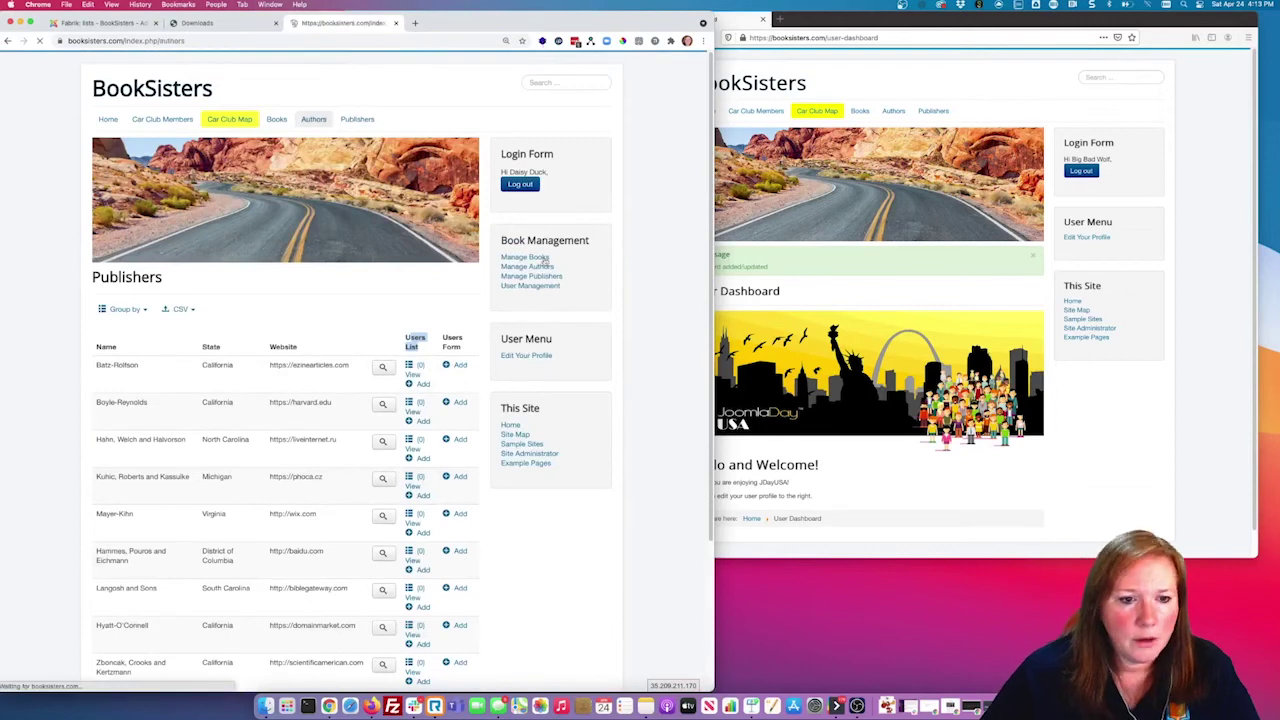
pyautogui.click(528, 286)
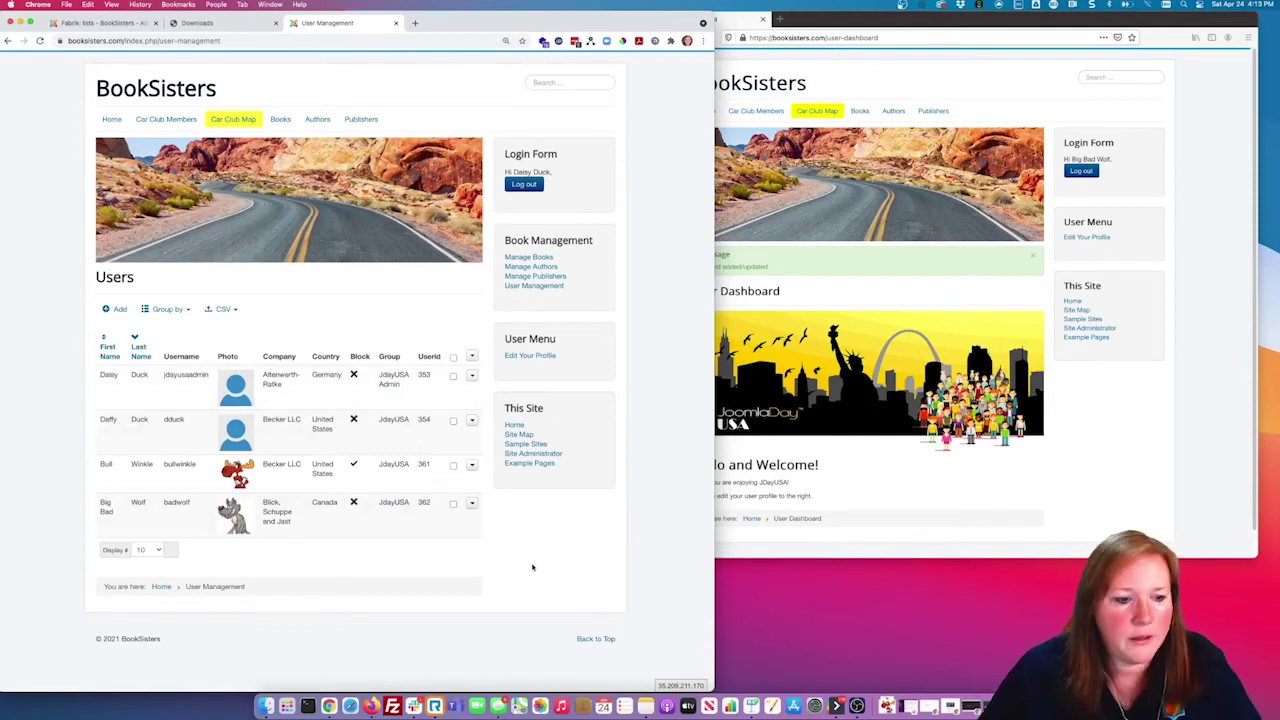
pyautogui.click(984, 117)
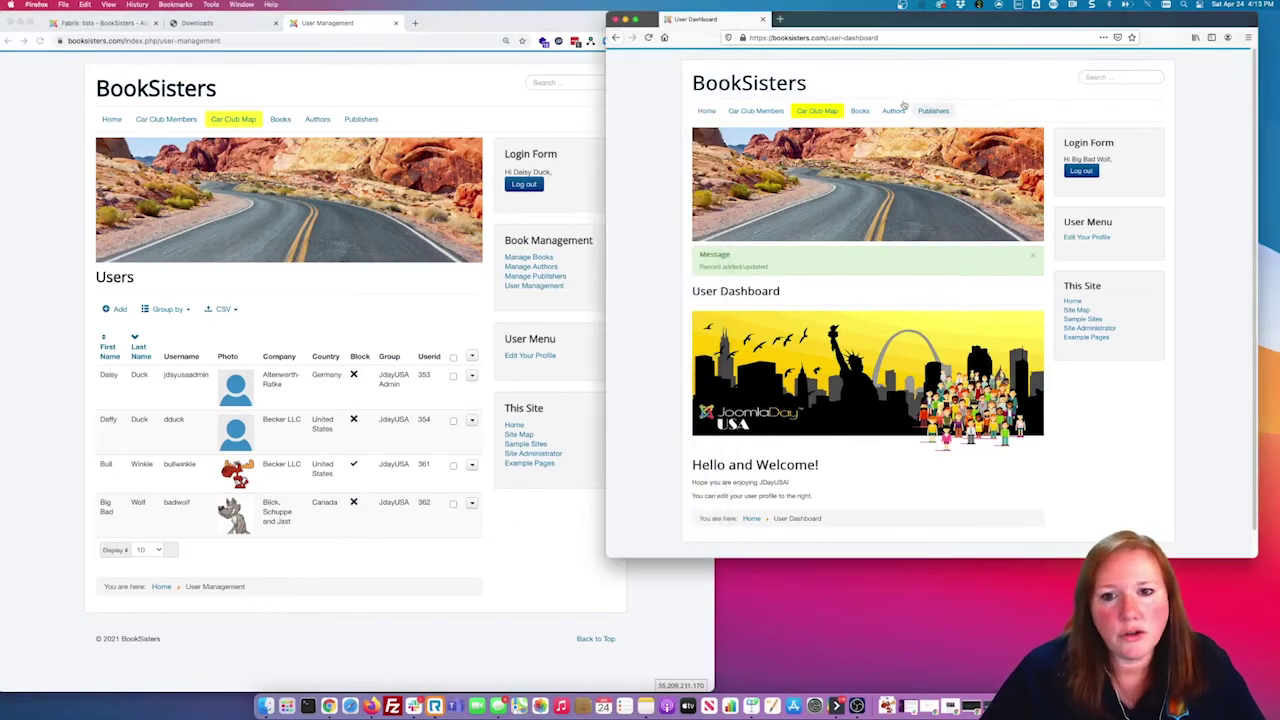